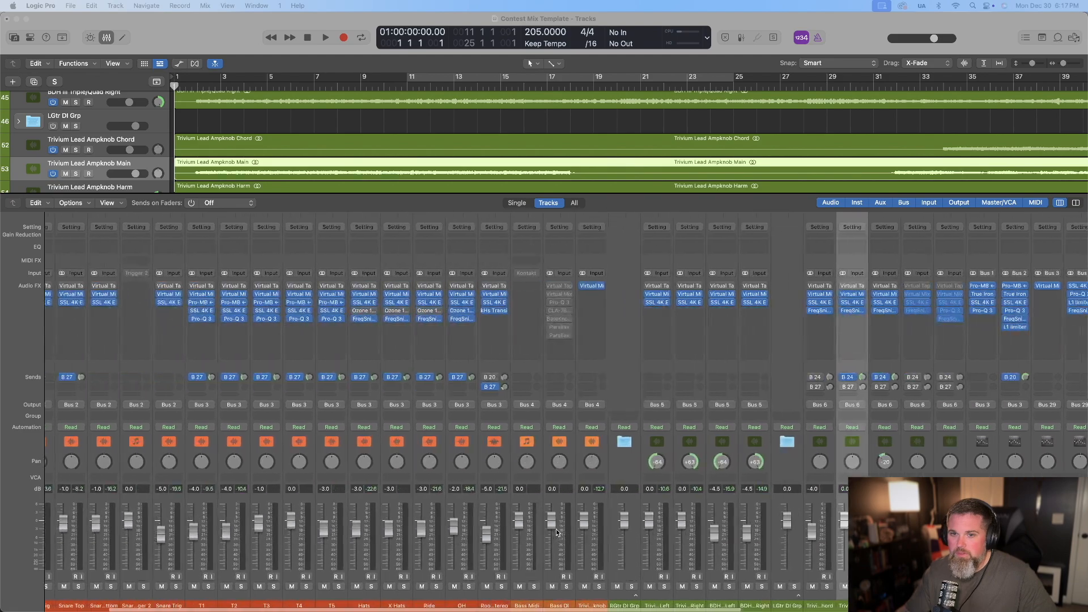
Look over the Bass Midi and Bass DI channels in the mixer and their tracks in the arrangement
left_click(589, 599)
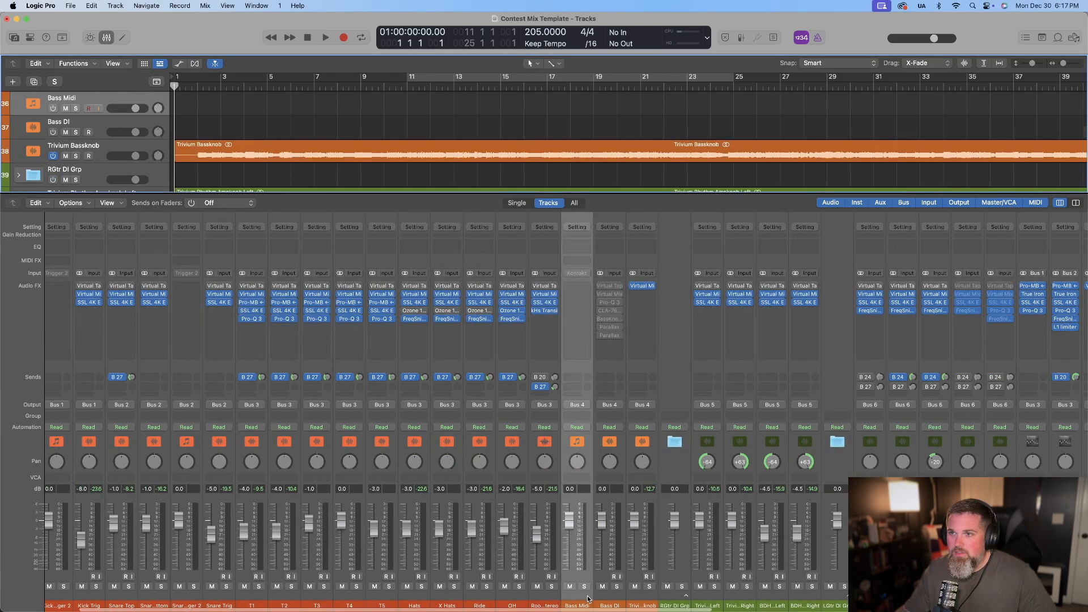
scroll(588, 599, "left", 2)
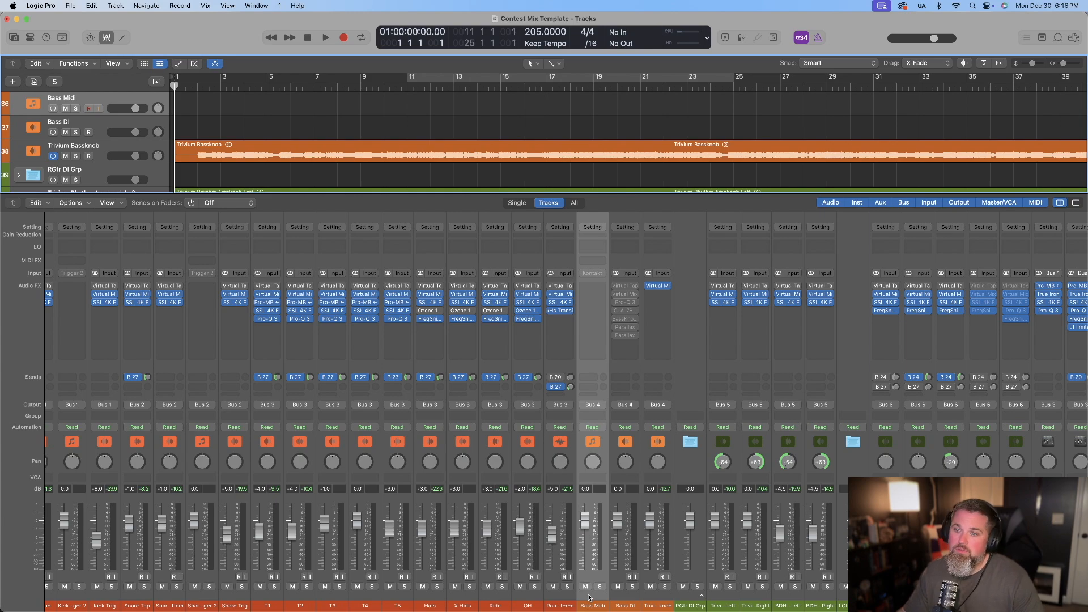
scroll(589, 599, "right", 3)
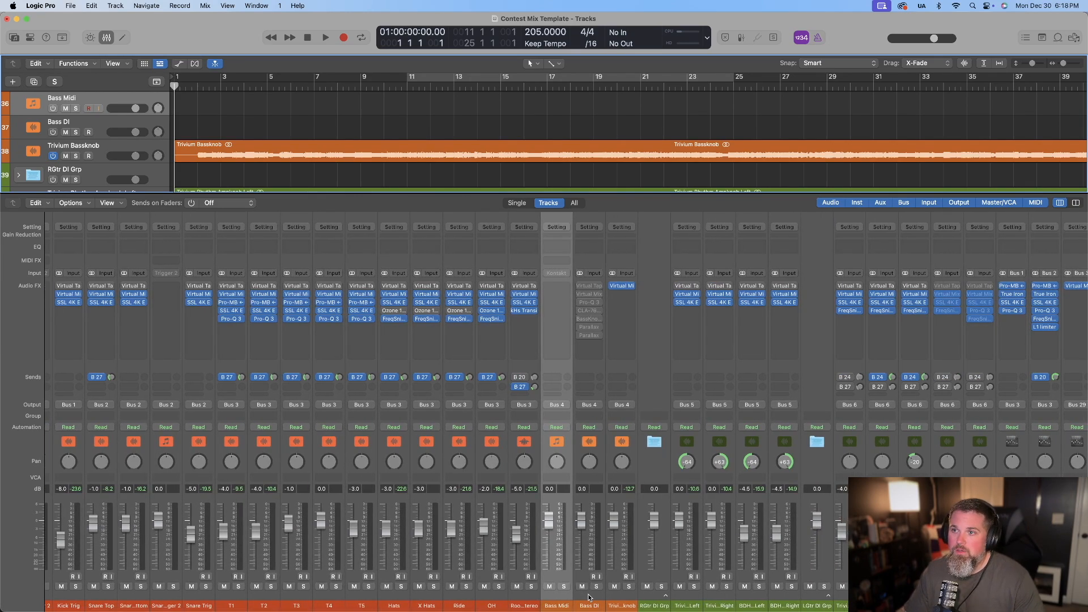
left_click(589, 597)
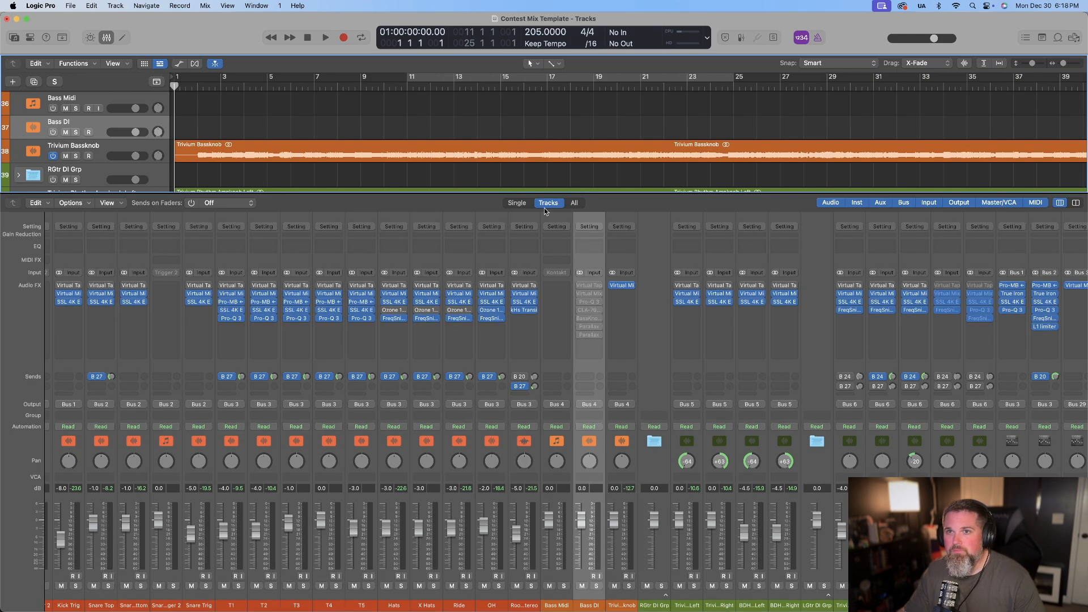
scroll(329, 146, "up", 3)
scroll(327, 148, "down", 1)
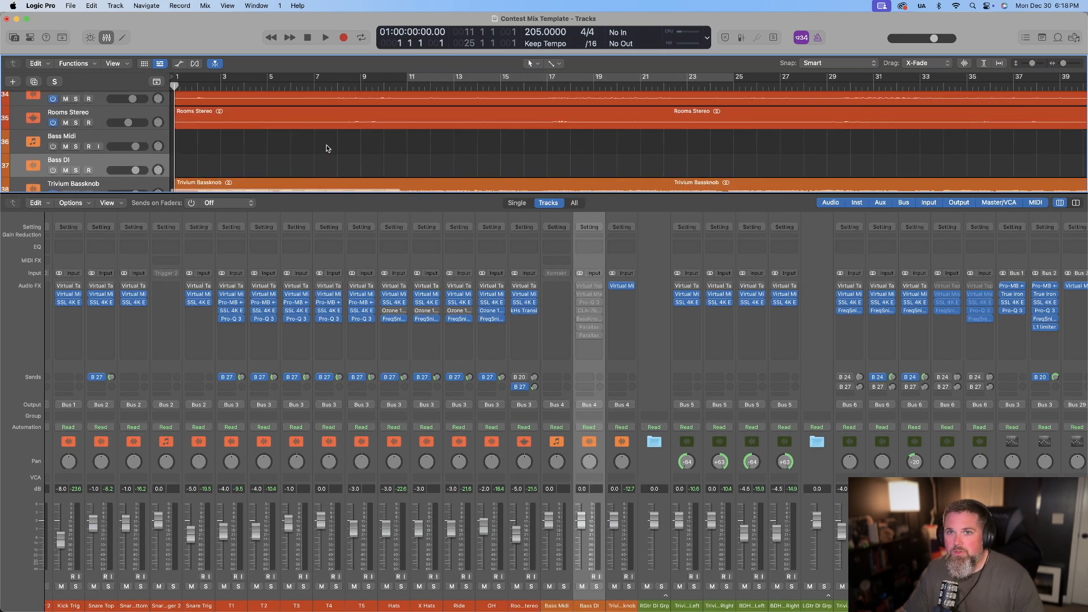
scroll(327, 149, "down", 2)
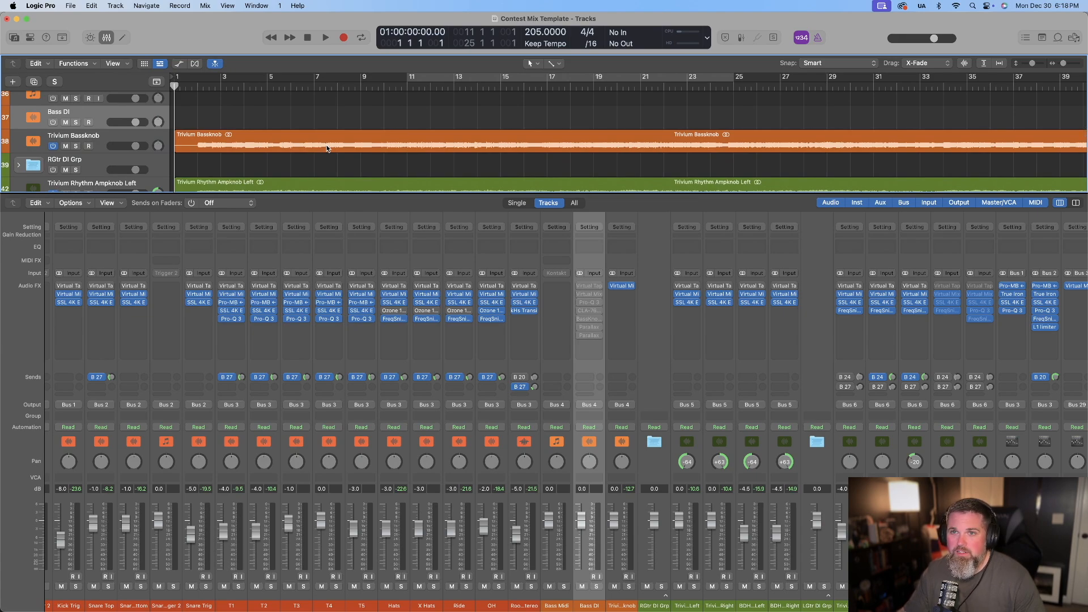
scroll(326, 149, "up", 3)
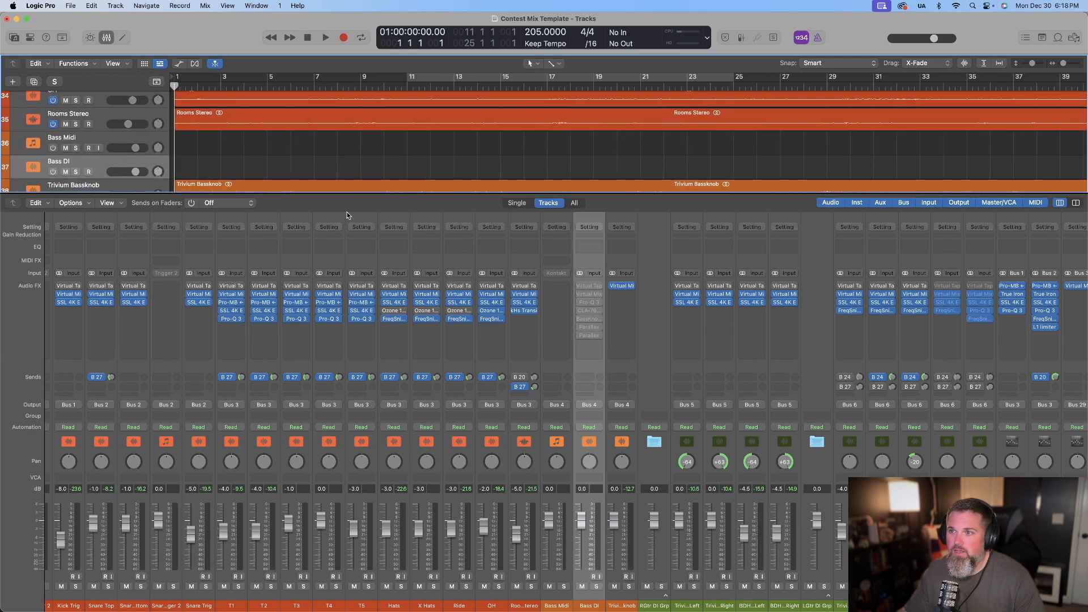
Turn on the Bass DI track and view the settings of its BassKnob STD amp plug-in
left_click(589, 321)
left_click(553, 258)
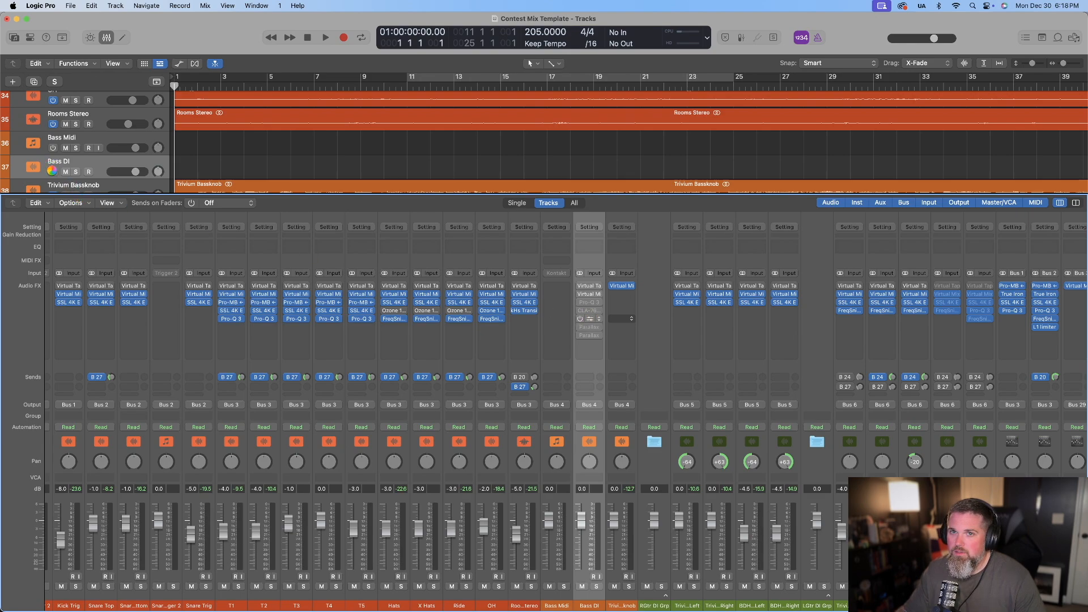
left_click(53, 171)
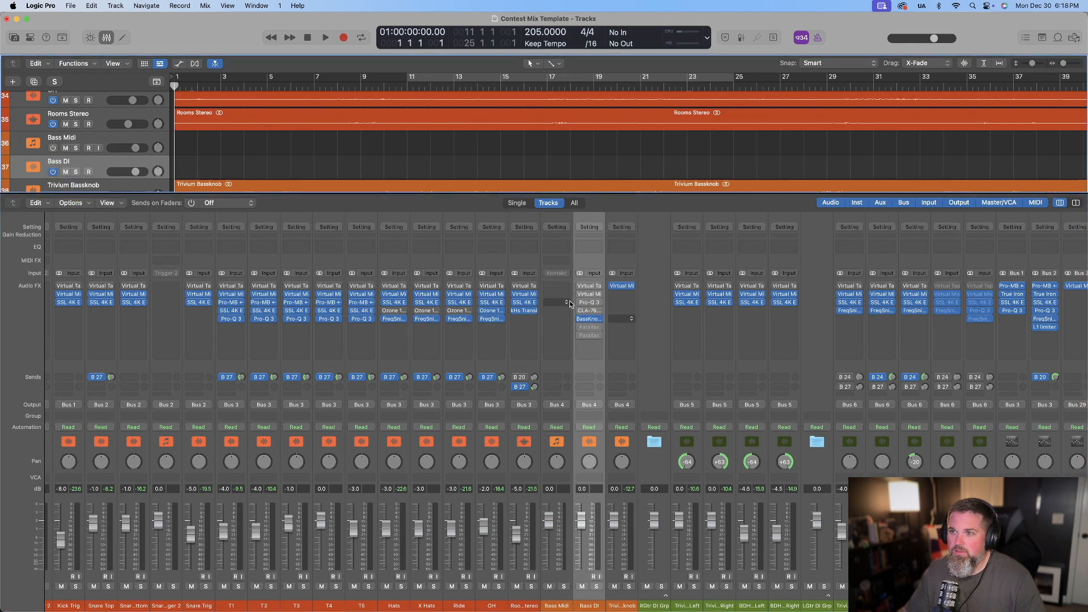
left_click(591, 320)
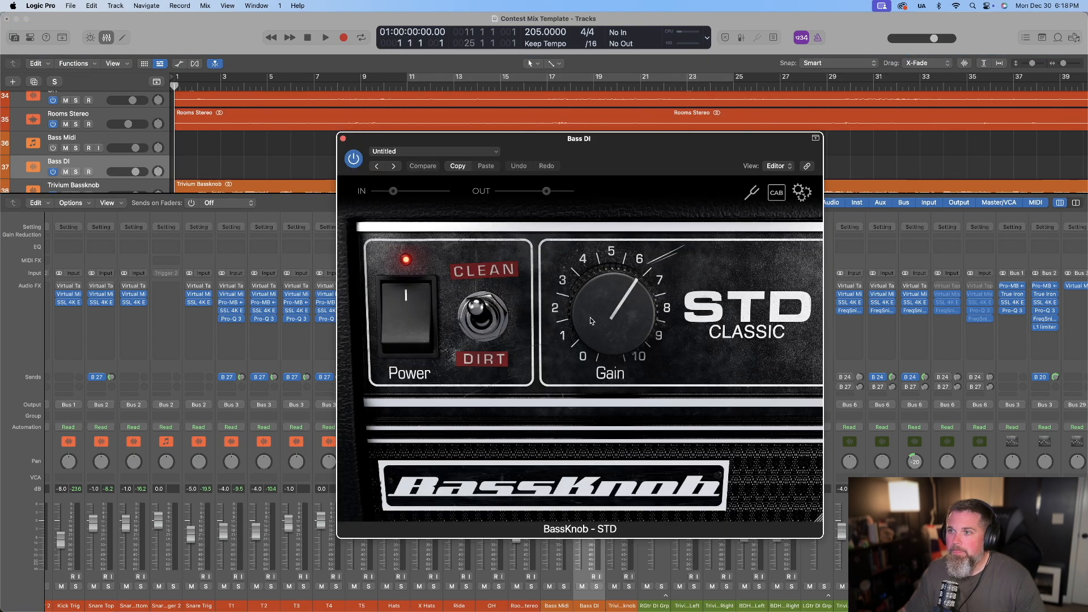
left_click(343, 139)
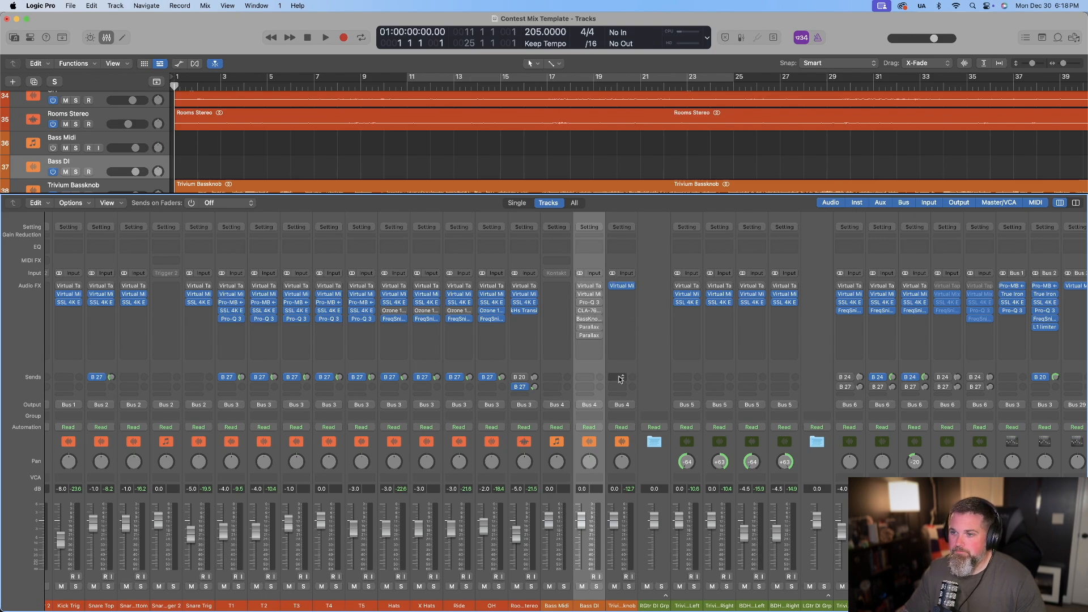
Audition the Trivium Bassknob track in solo while watching the Trimmer in its Virtual Mix Rack
left_click(625, 601)
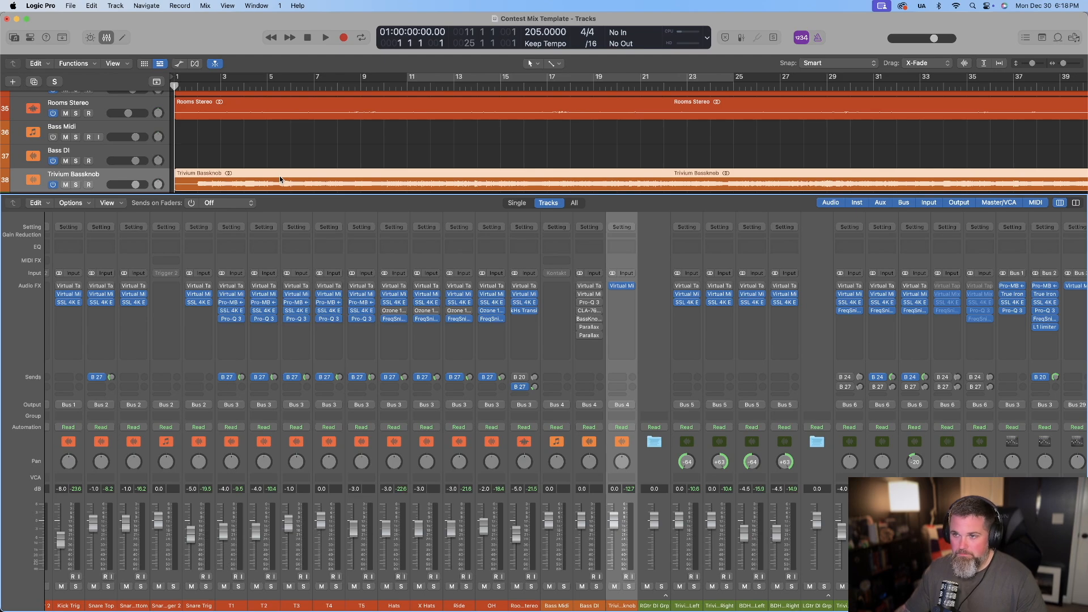
left_click(625, 286)
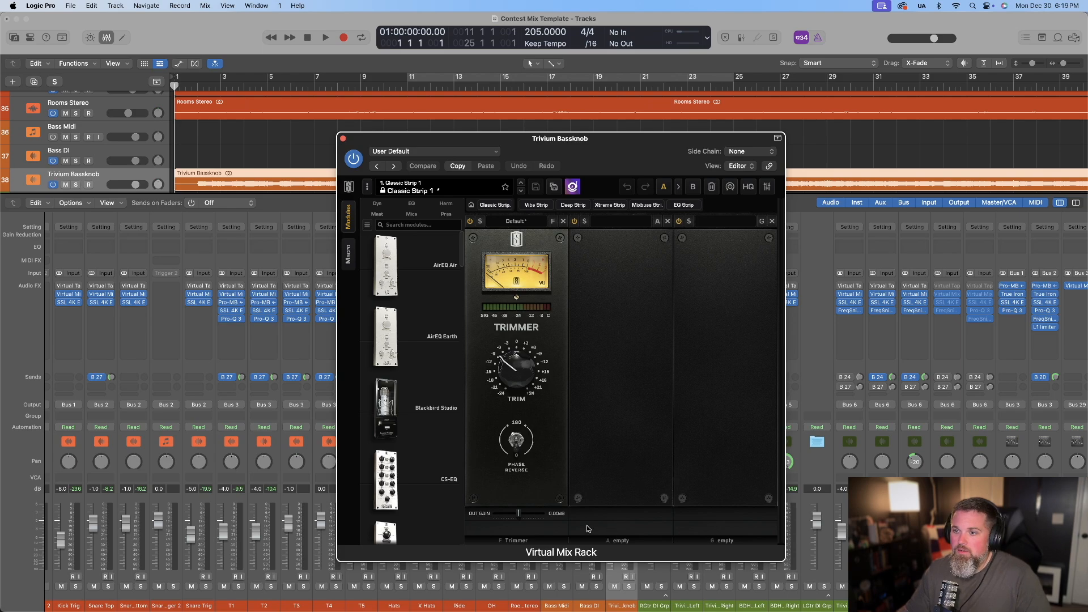
left_click(630, 587)
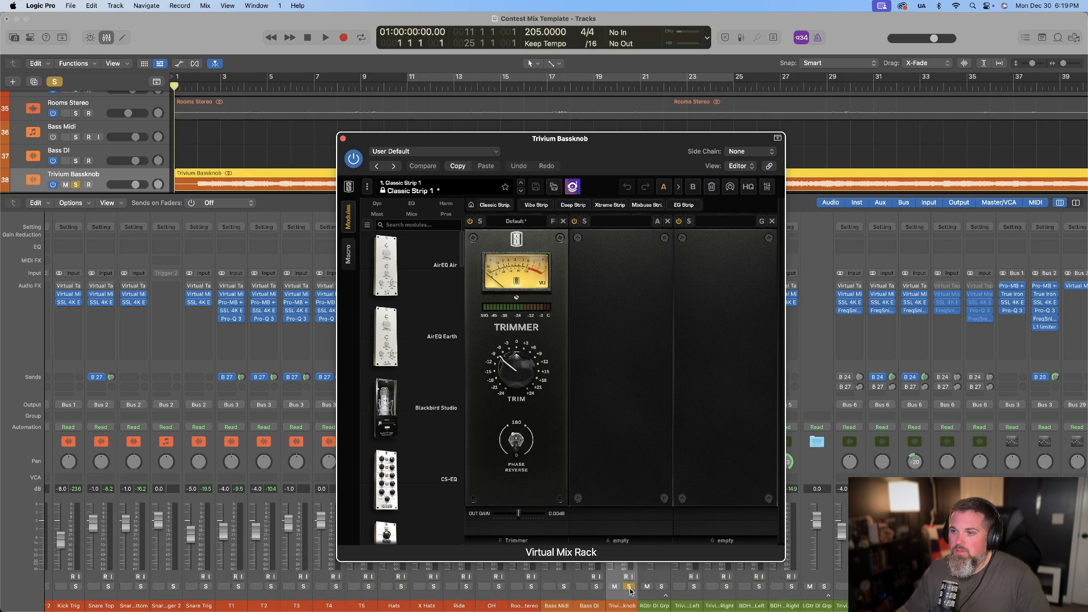
key("space")
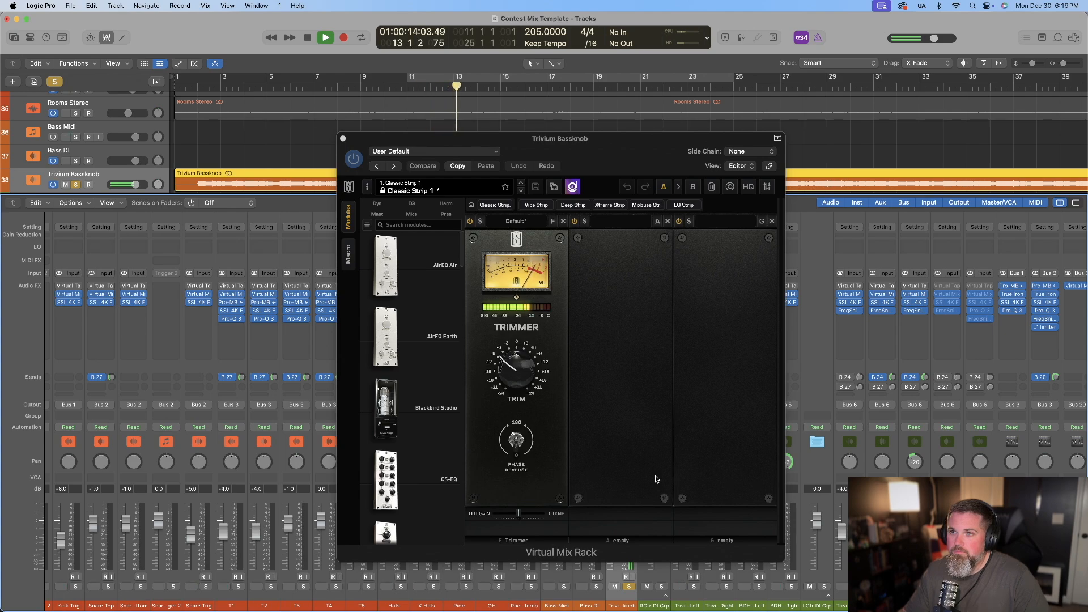
key("space")
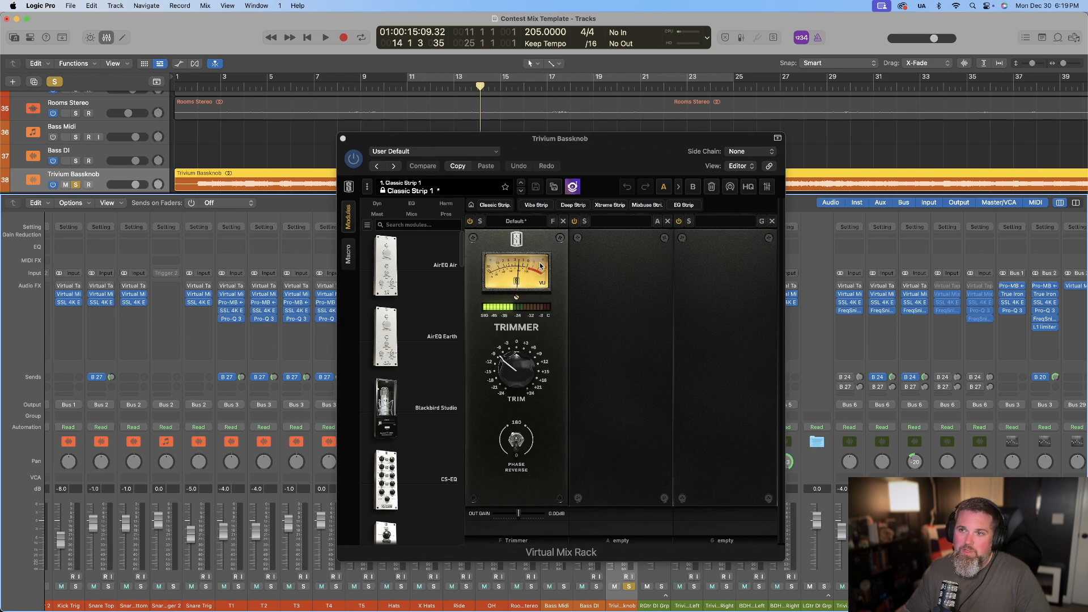
left_click(344, 140)
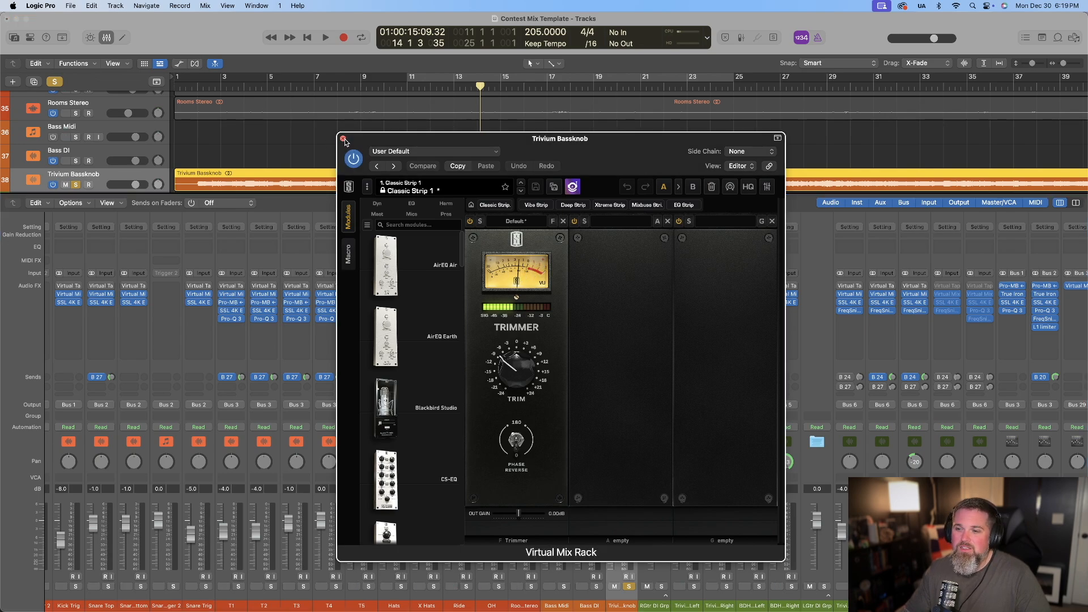
left_click(344, 139)
left_click(629, 587)
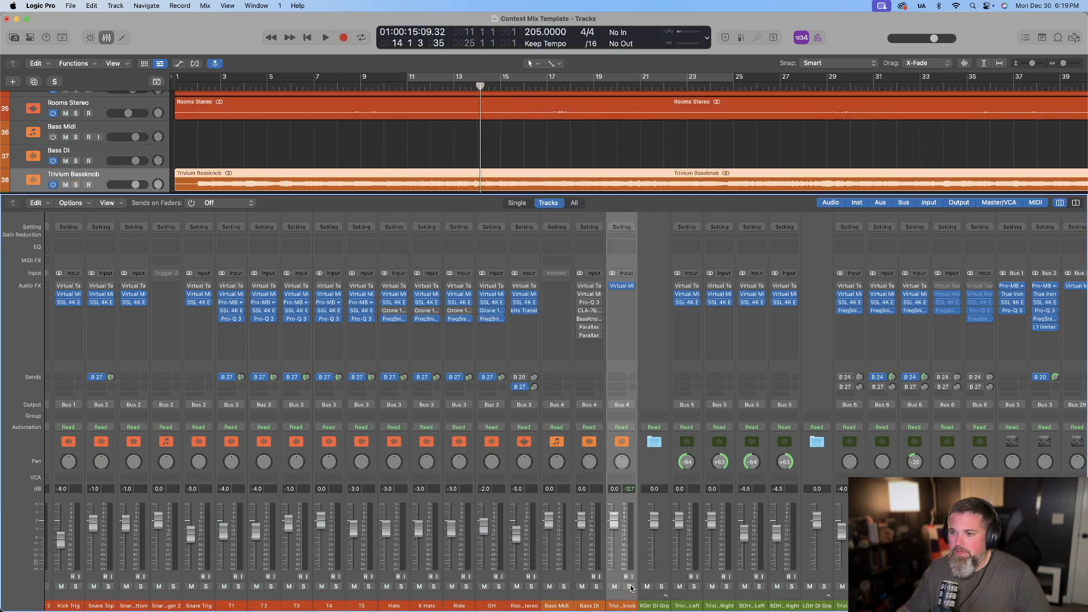
Solo the BASS bus and place the playhead near bar 2
scroll(624, 482, "right", 1)
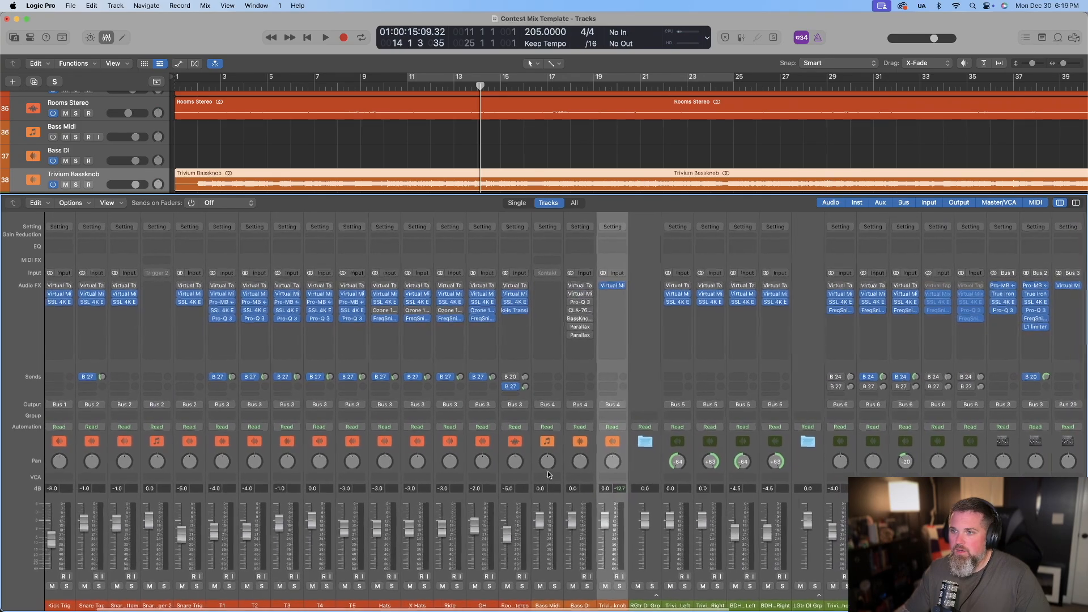
scroll(620, 408, "right", 10)
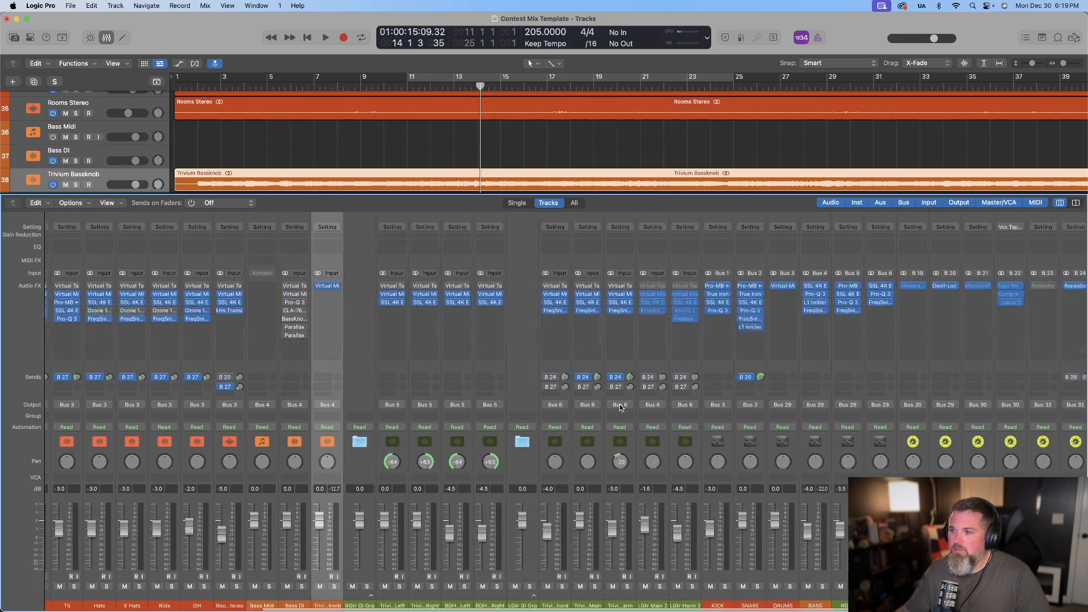
left_click(726, 600)
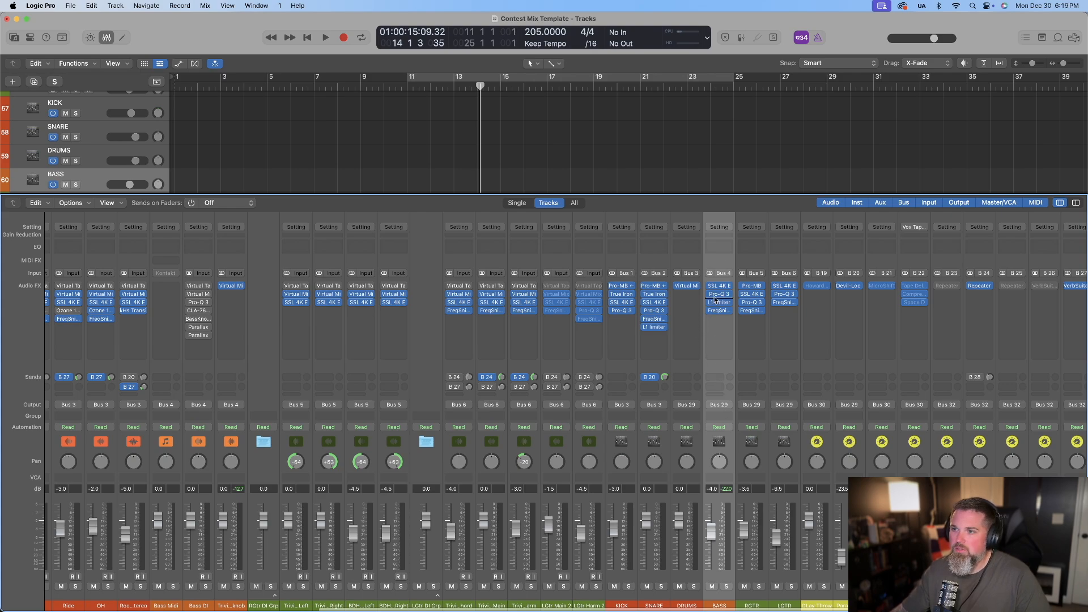
left_click(726, 586)
left_click(198, 87)
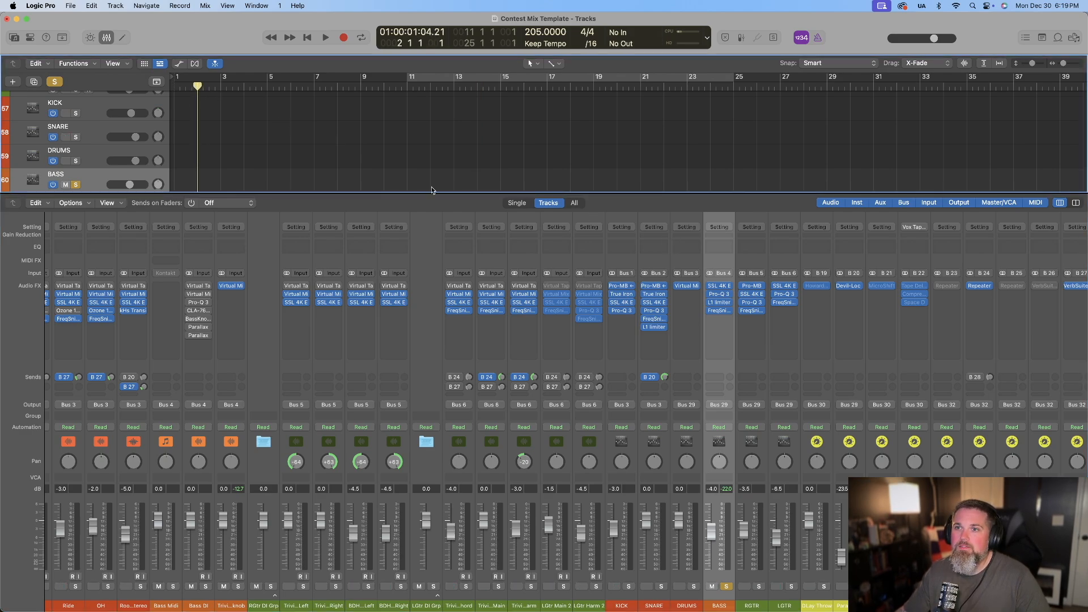
Examine the filter, EQ and compressor settings of the SSL 4K E channel strip on the BASS bus
left_click(719, 287)
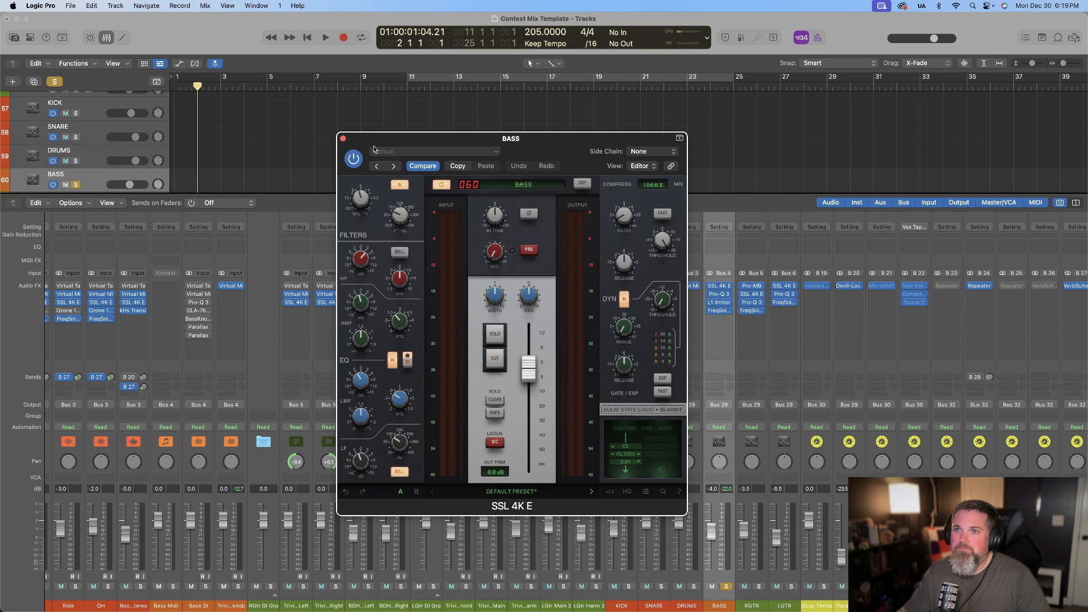
mouse_move(355, 198)
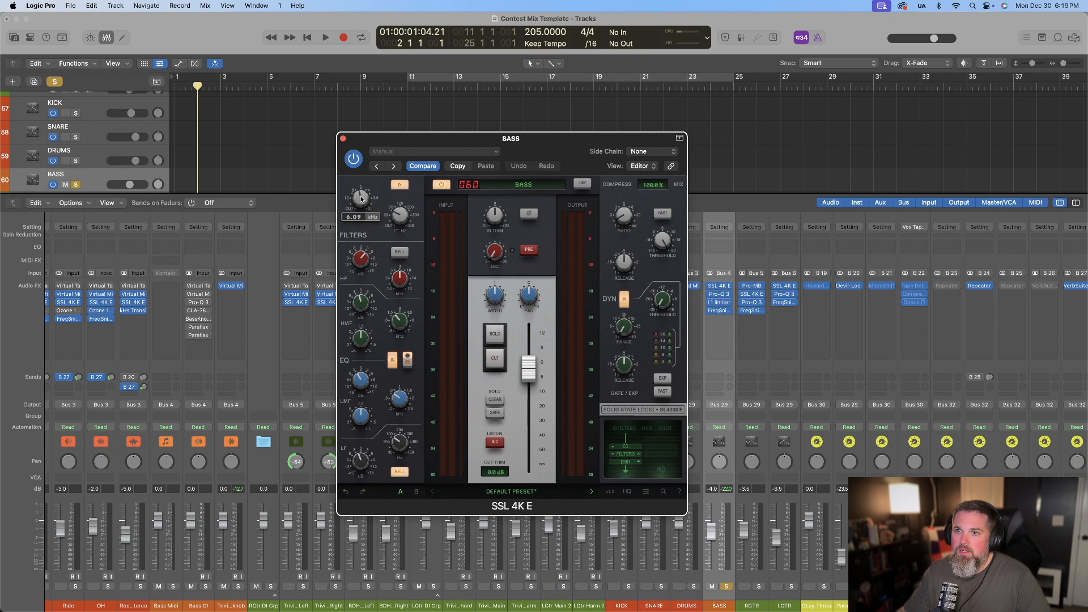
mouse_move(401, 220)
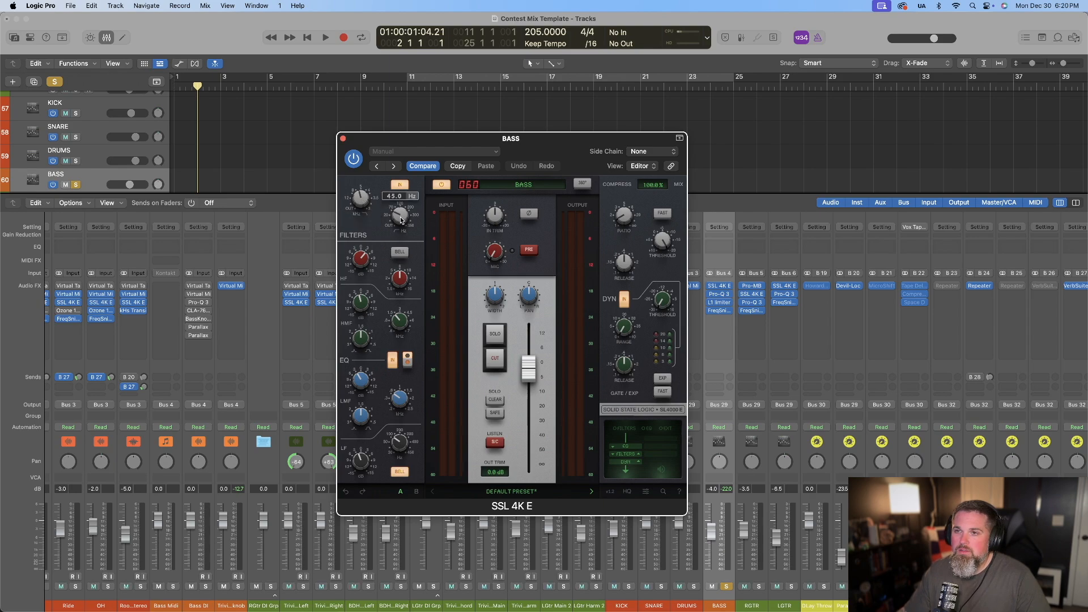
mouse_move(359, 261)
mouse_move(395, 279)
mouse_move(358, 305)
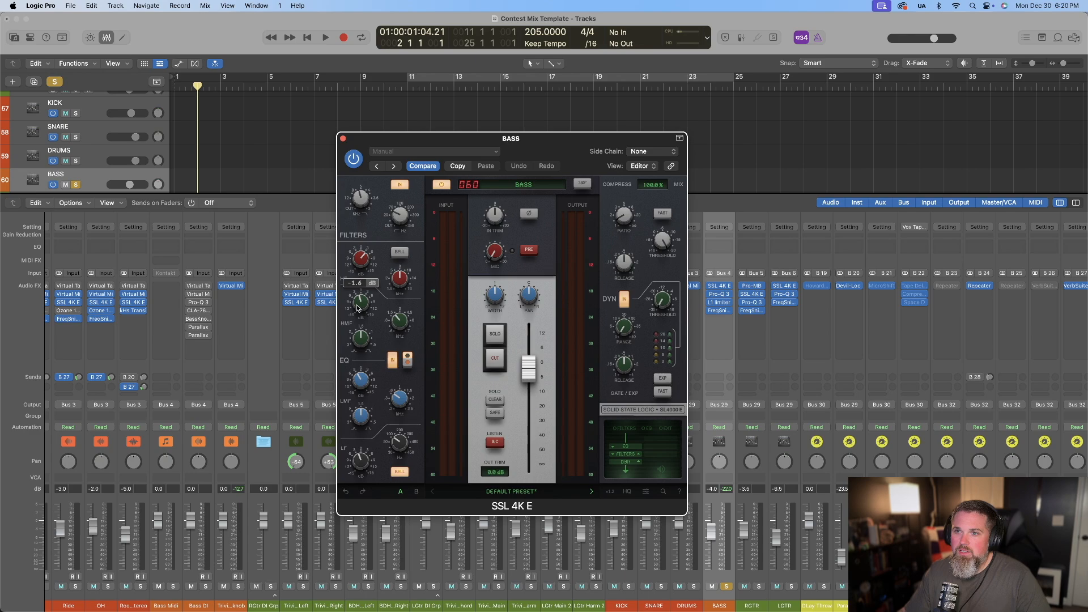
mouse_move(400, 321)
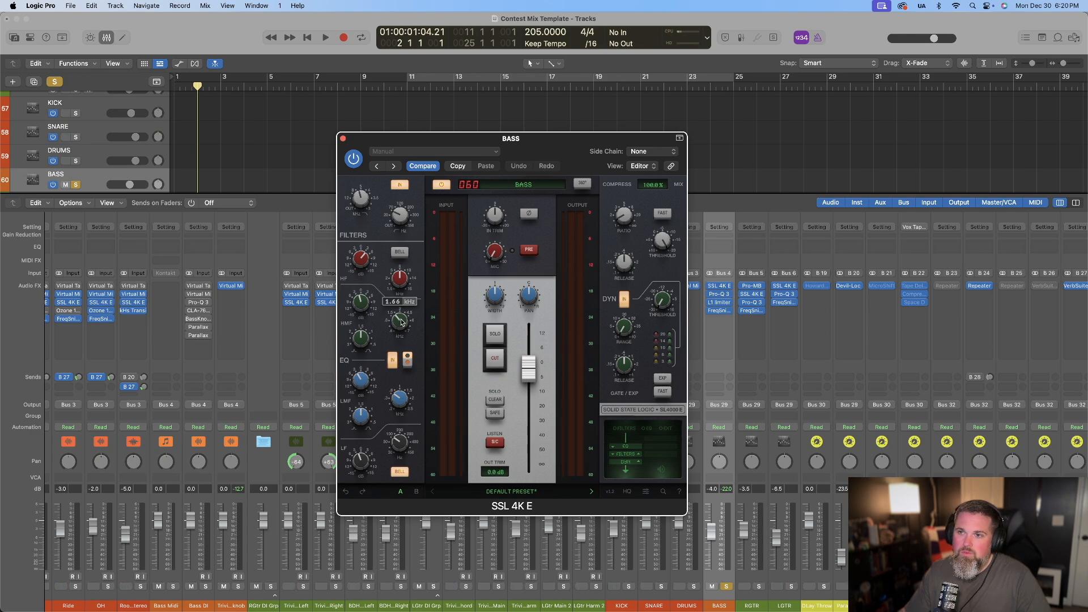
mouse_move(360, 383)
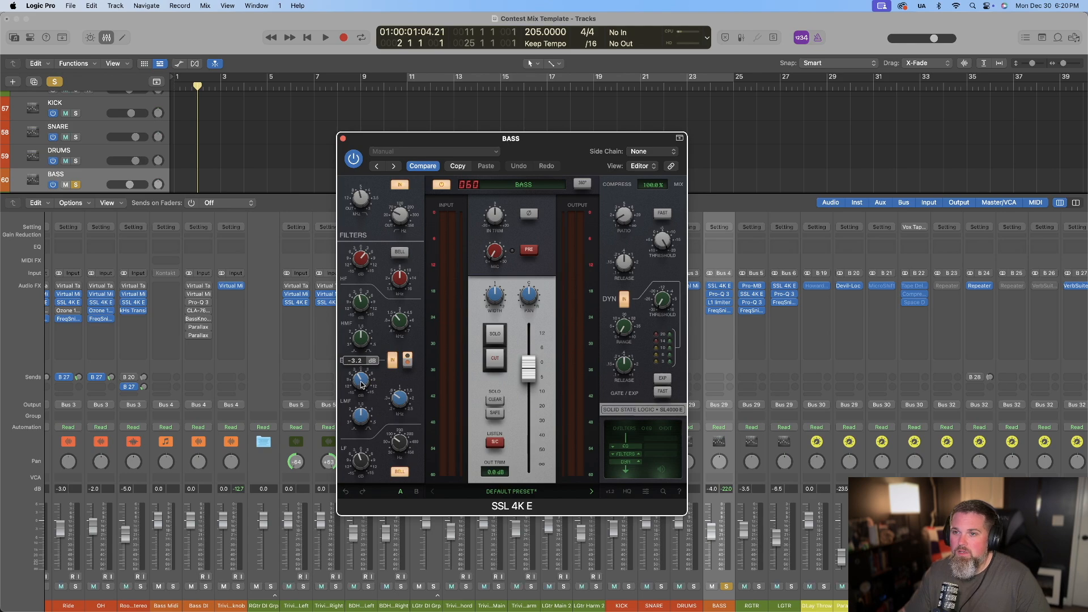
mouse_move(396, 398)
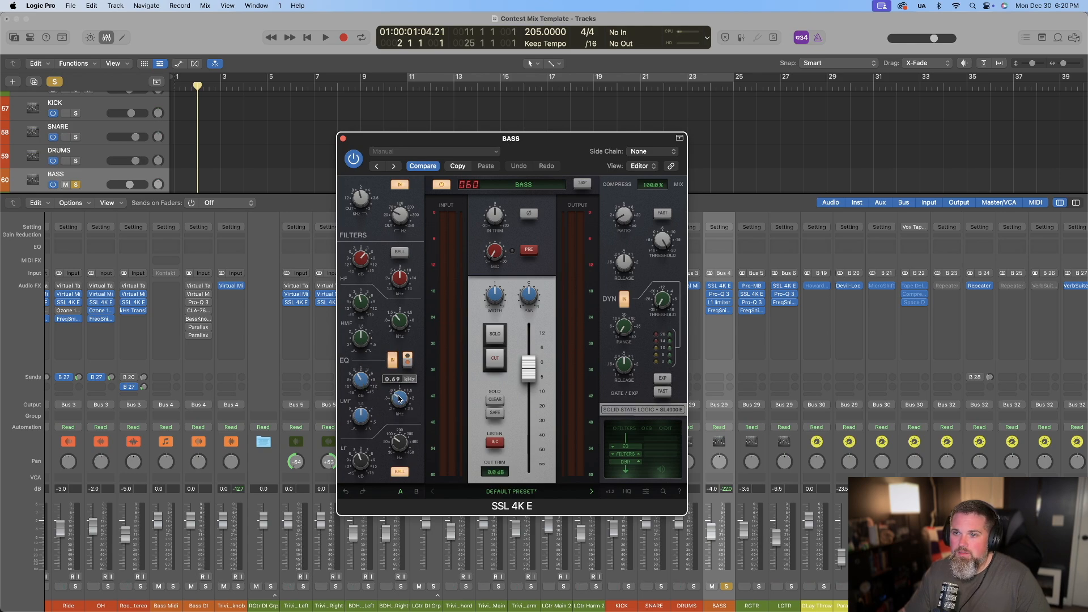
mouse_move(360, 464)
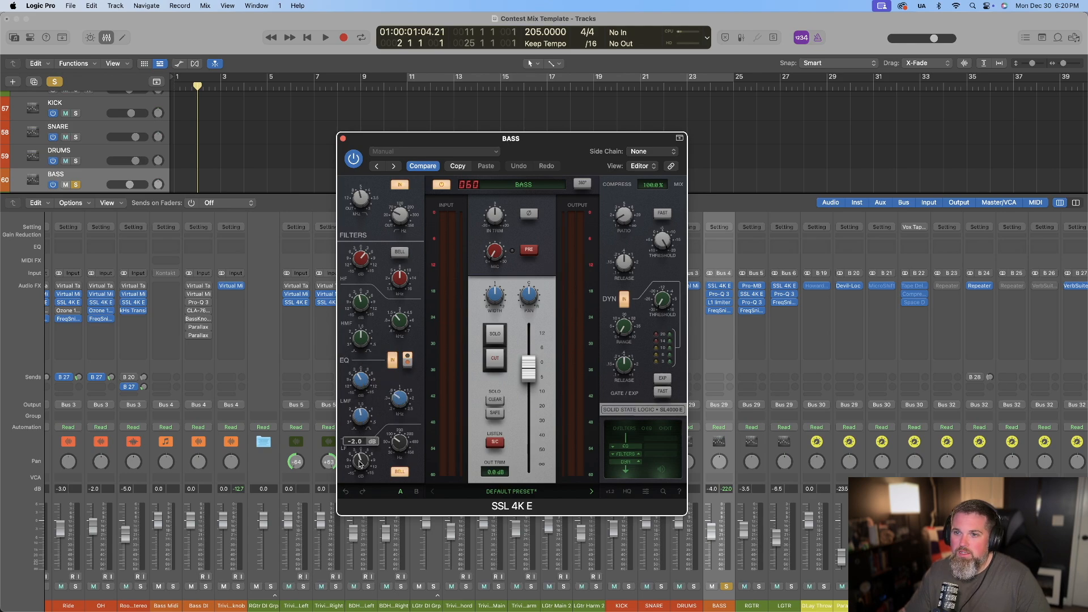
mouse_move(398, 440)
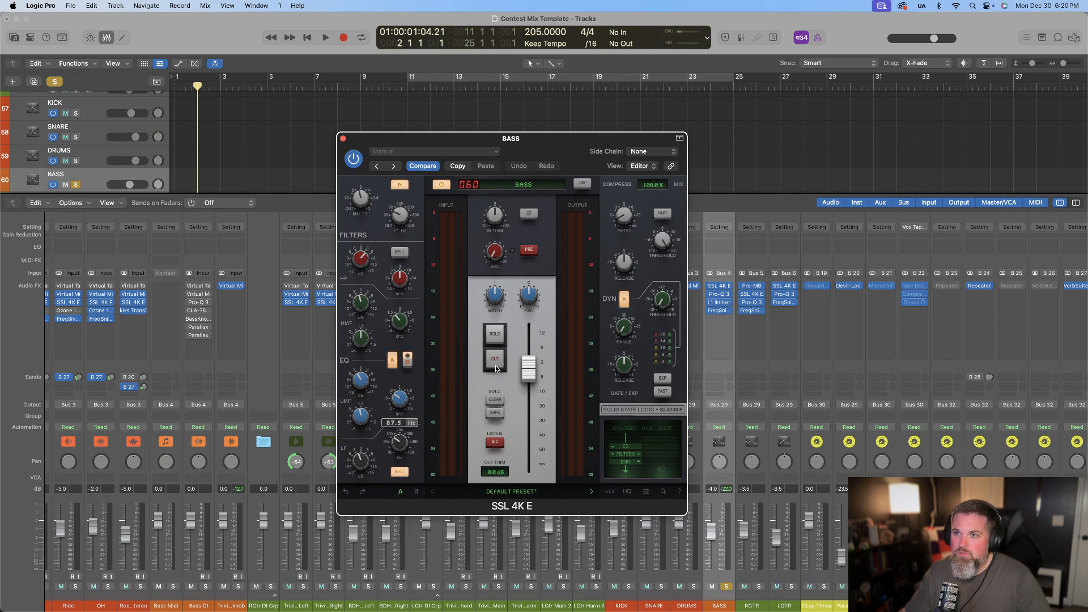
mouse_move(627, 245)
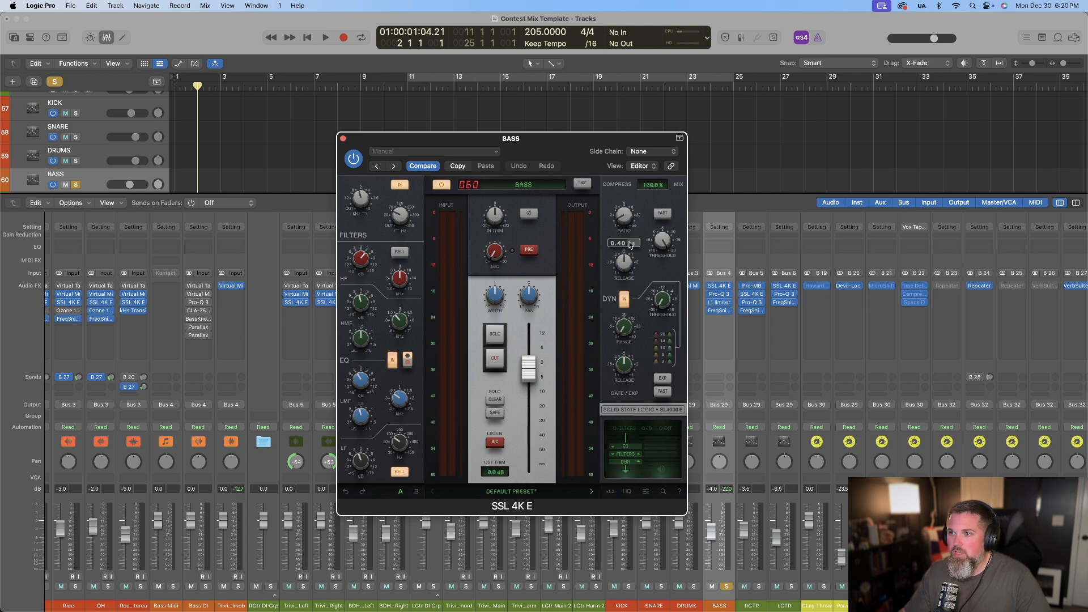
Bypass the Pro-Q 3, L1 limiter and FreqSniper on the BASS bus and compare the SSL 4K E on and off during playback
left_click(711, 310)
left_click(711, 302)
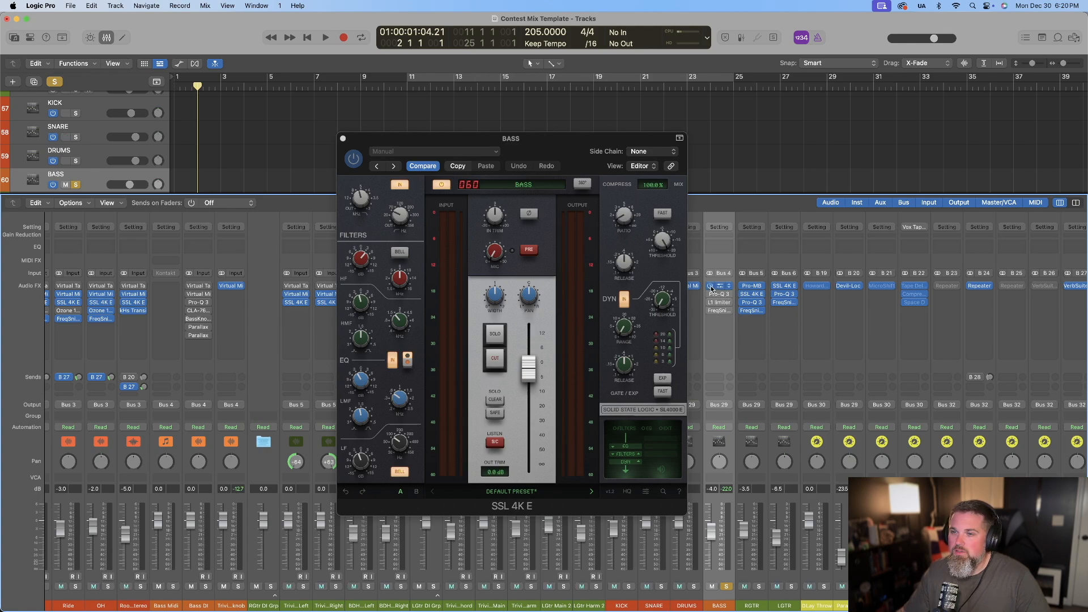
key("space")
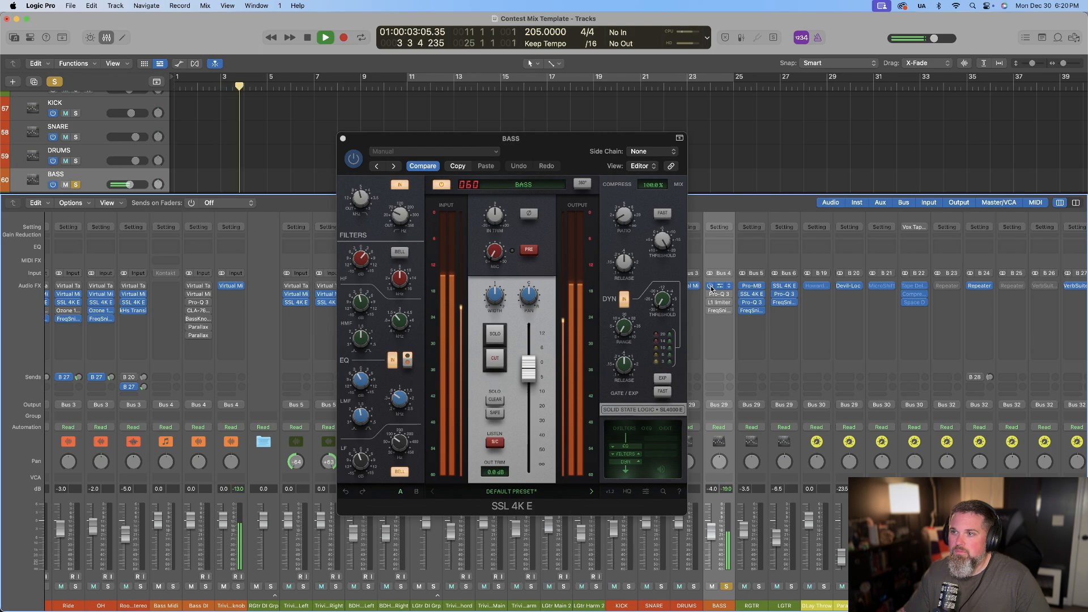
left_click(353, 160)
left_click(353, 160)
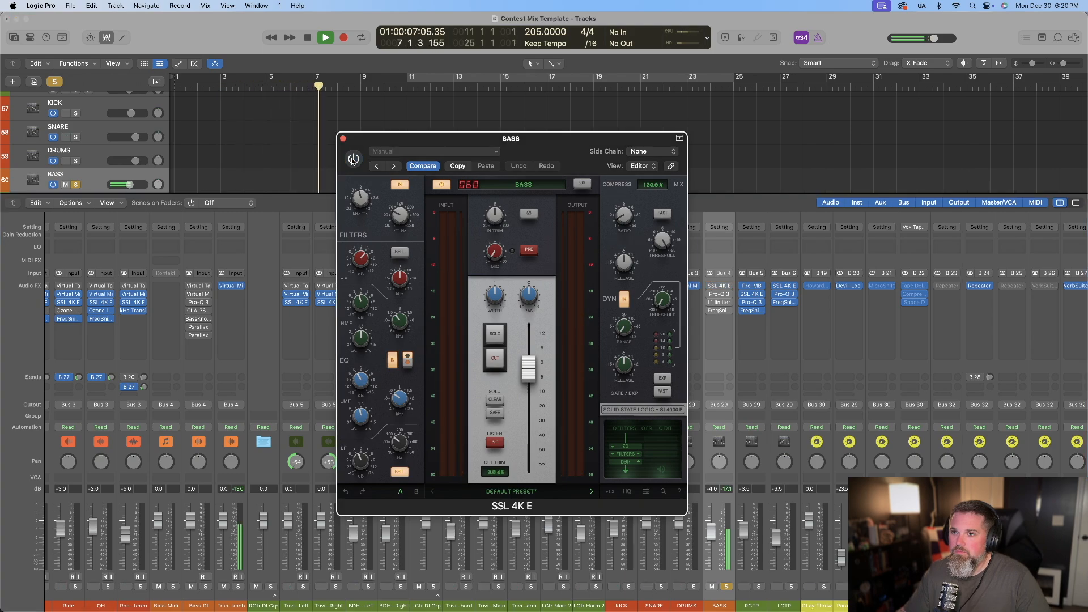
left_click(353, 160)
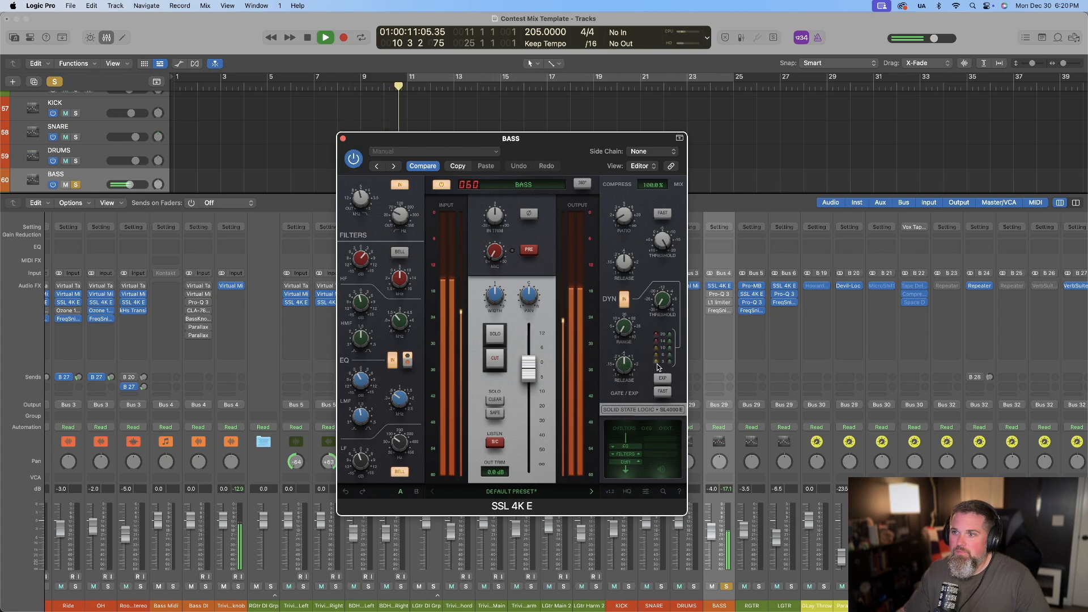
key("space")
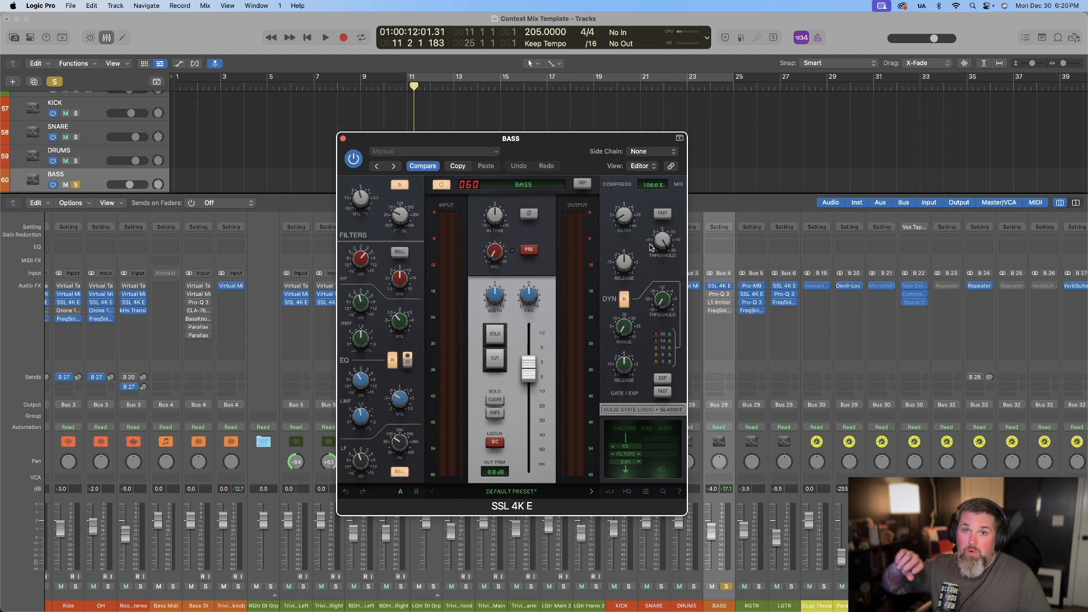
Check the SSL 4K E's release and output fader, compare its bypassed and active sound again in playback, and close it
mouse_move(617, 271)
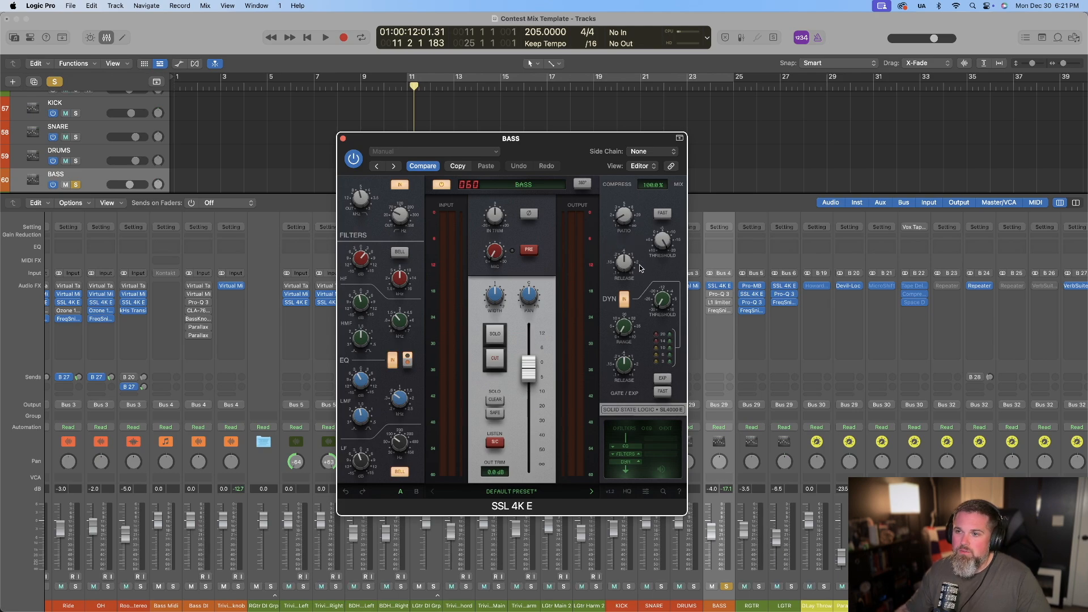
mouse_move(528, 366)
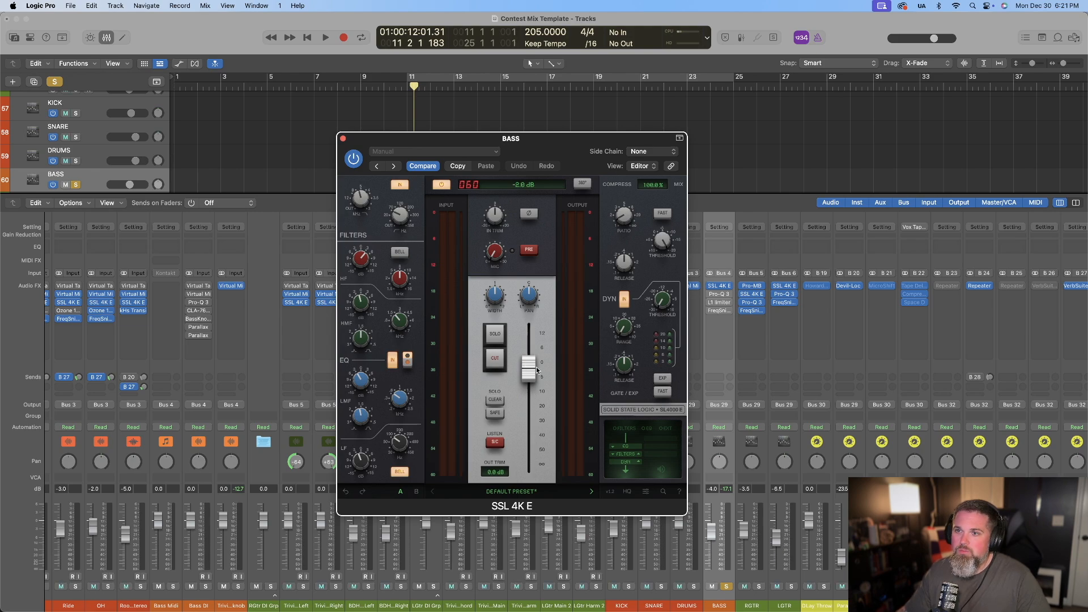
key("space")
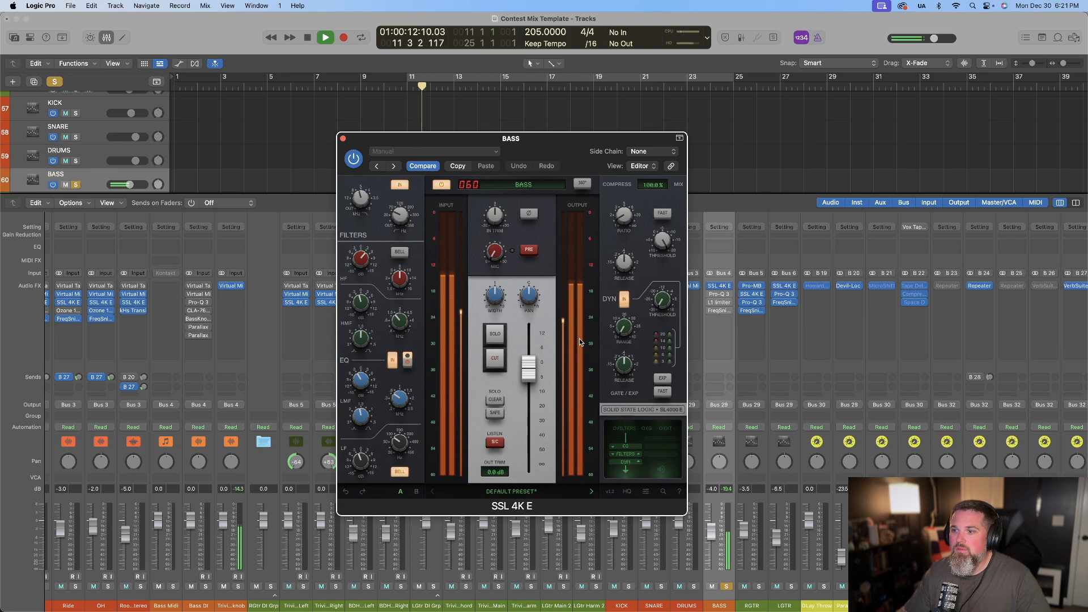
left_click(711, 288)
left_click(711, 287)
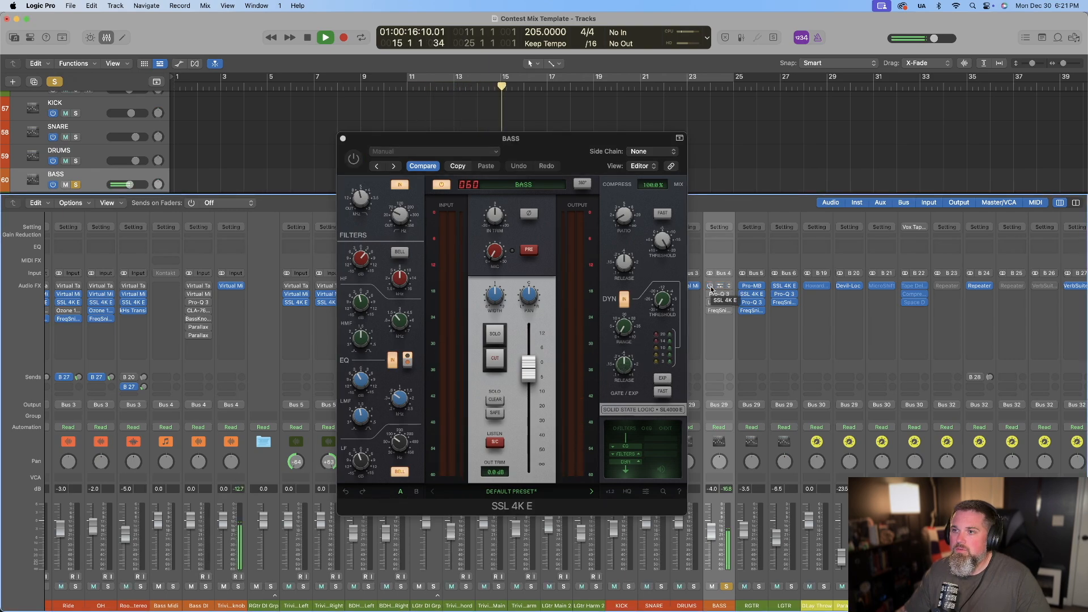
key("space")
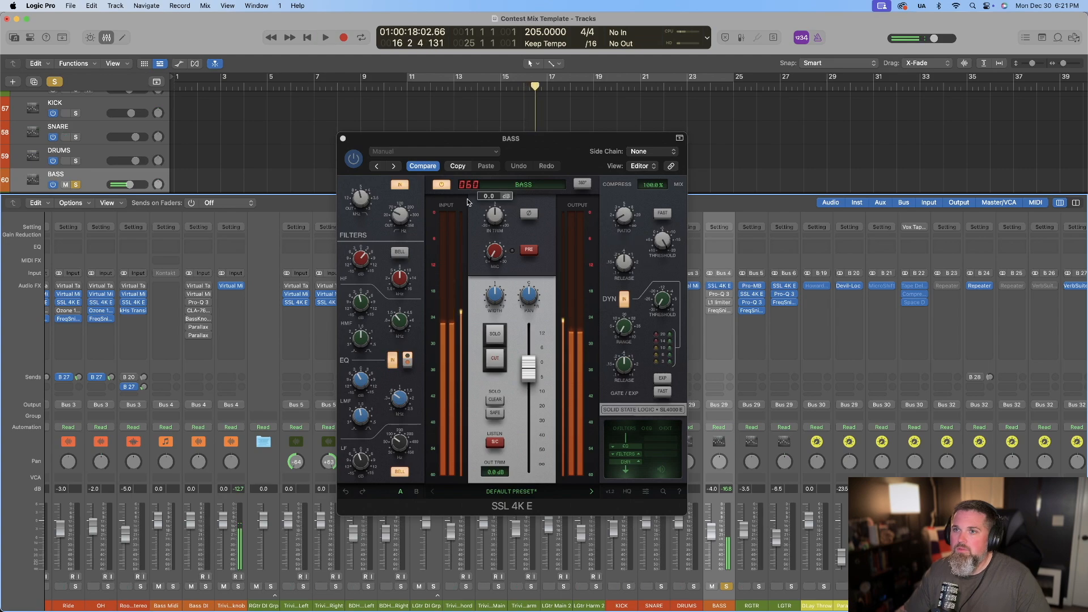
left_click(343, 139)
Turn on the BASS bus Pro-Q 3, play from near bar 2, and compare the EQ bypassed and active
left_click(197, 86)
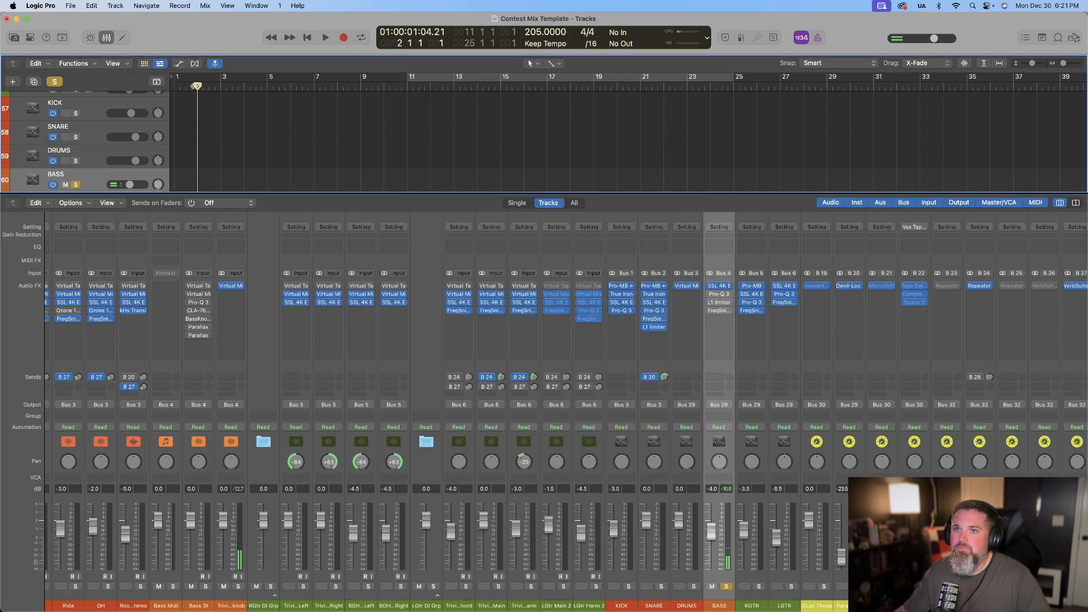
left_click(718, 294)
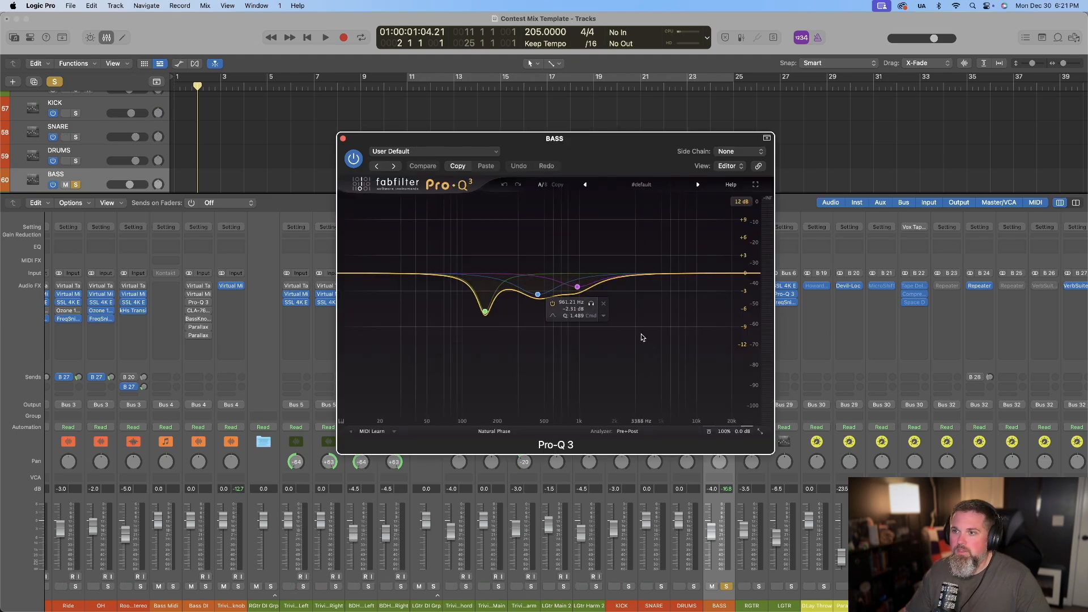
key("space")
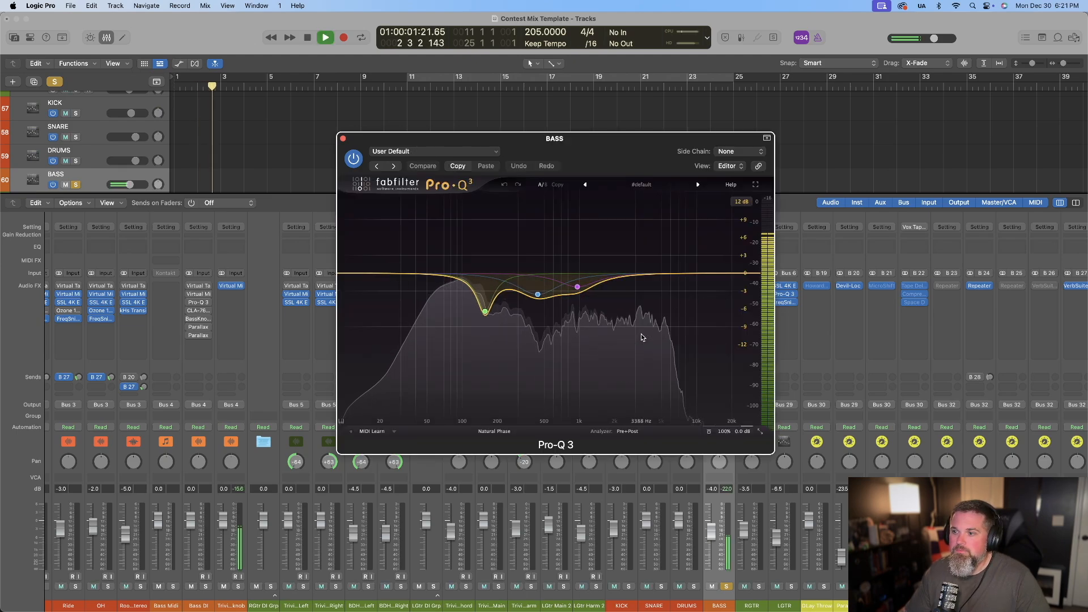
left_click(709, 433)
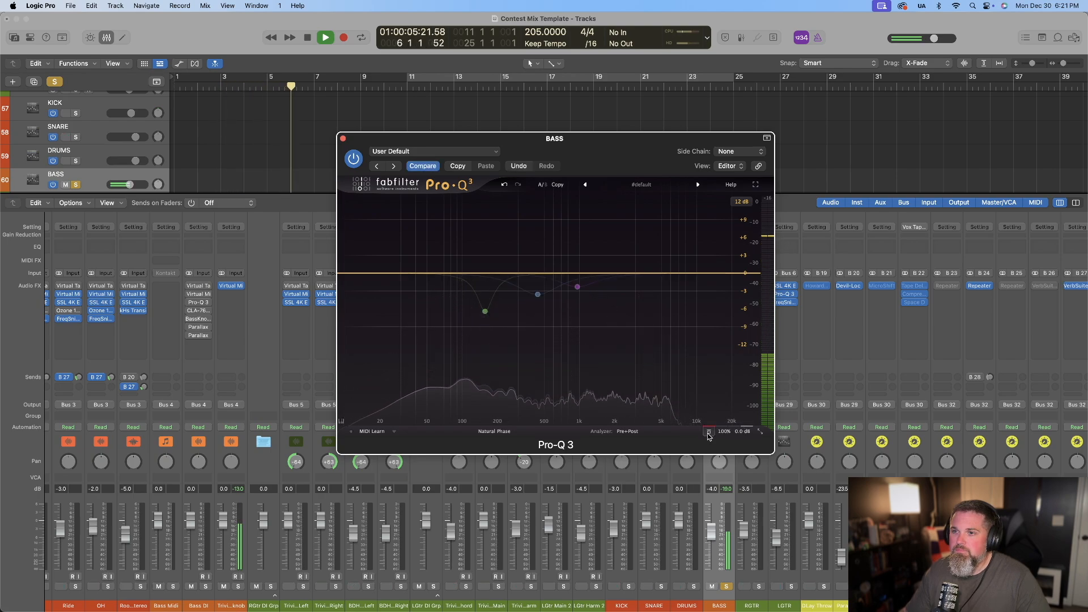
left_click(708, 433)
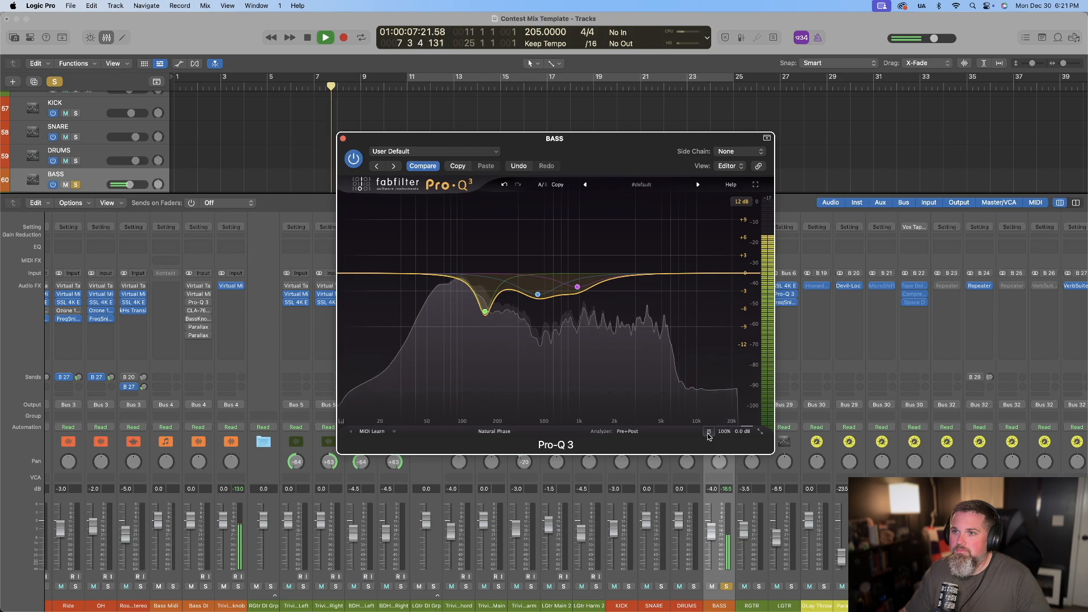
key("space")
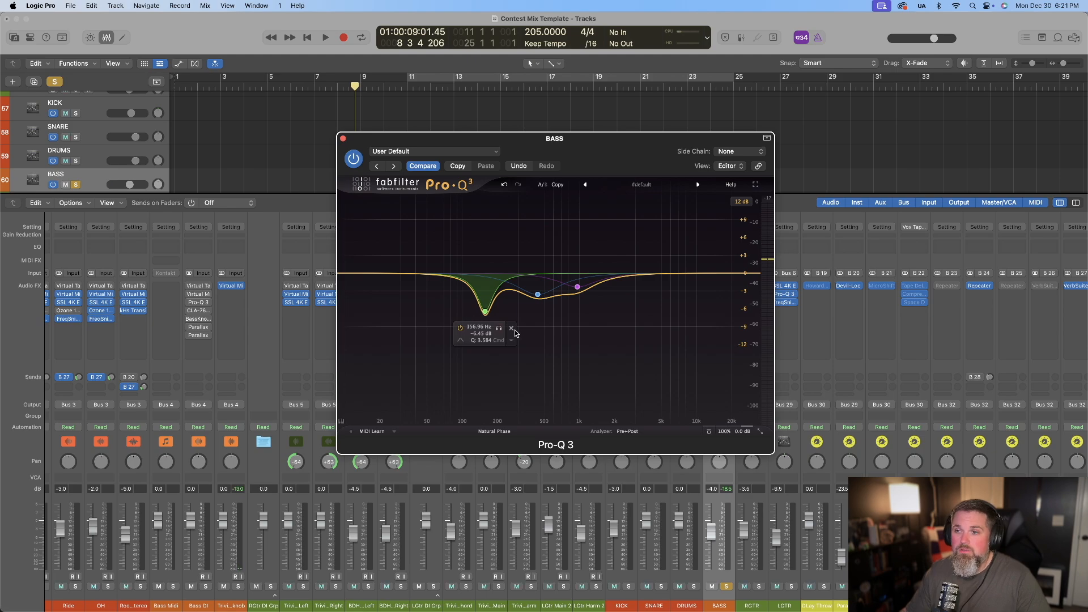
Audition each of the three Pro-Q 3 cut bands in solo during playback and close the EQ
key("space")
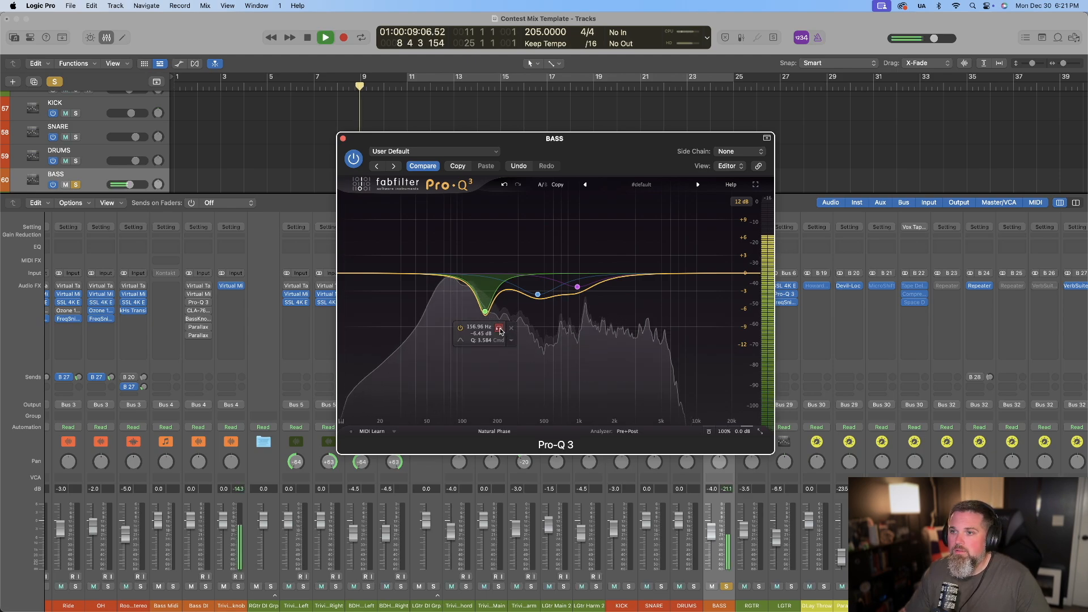
left_click(500, 329)
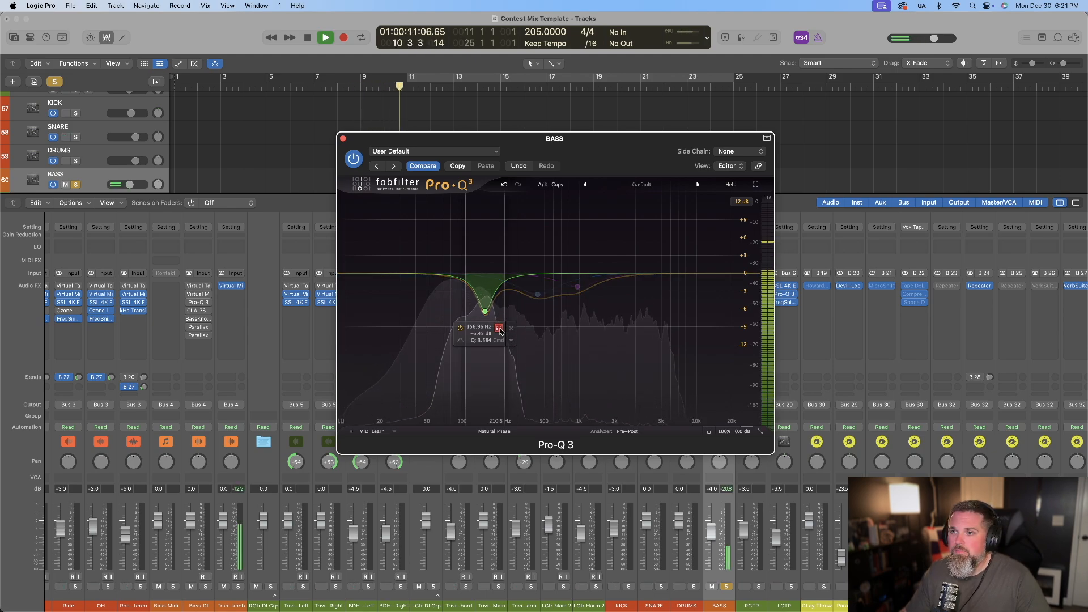
left_click(500, 329)
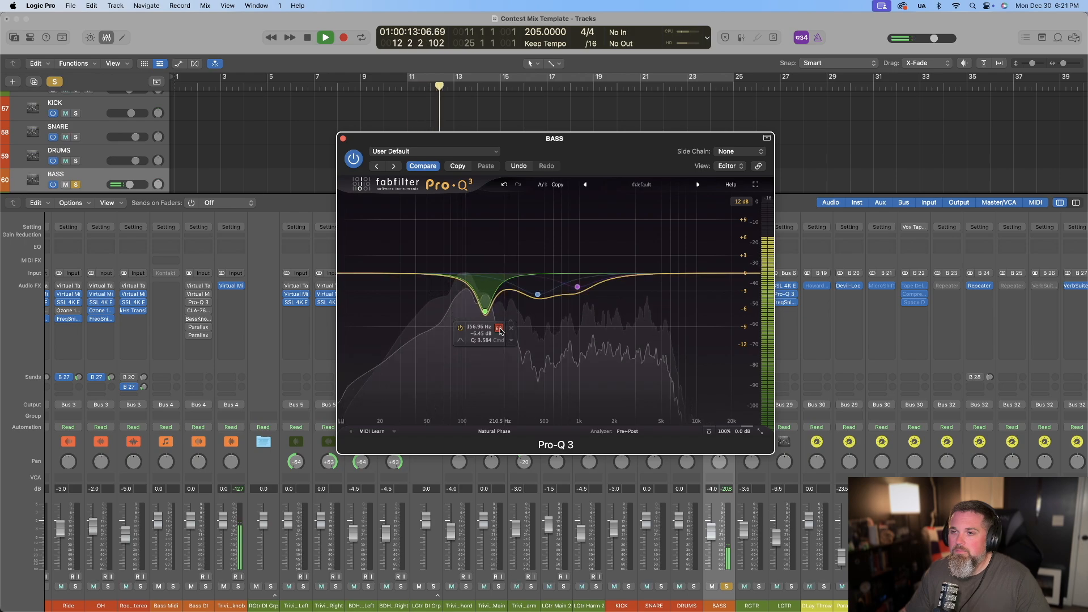
left_click(538, 294)
left_click(551, 313)
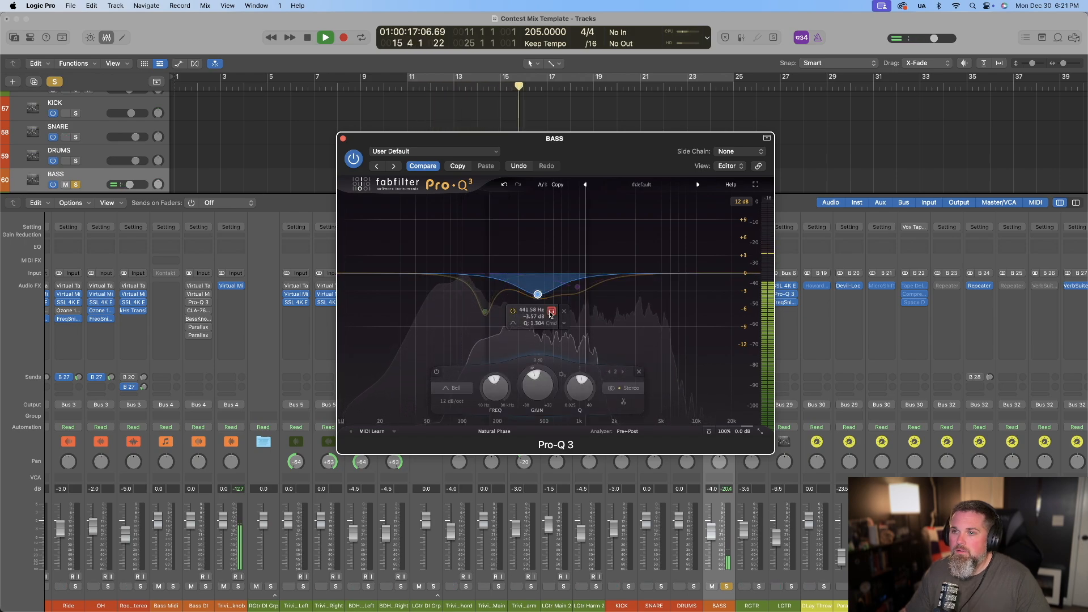
left_click(550, 313)
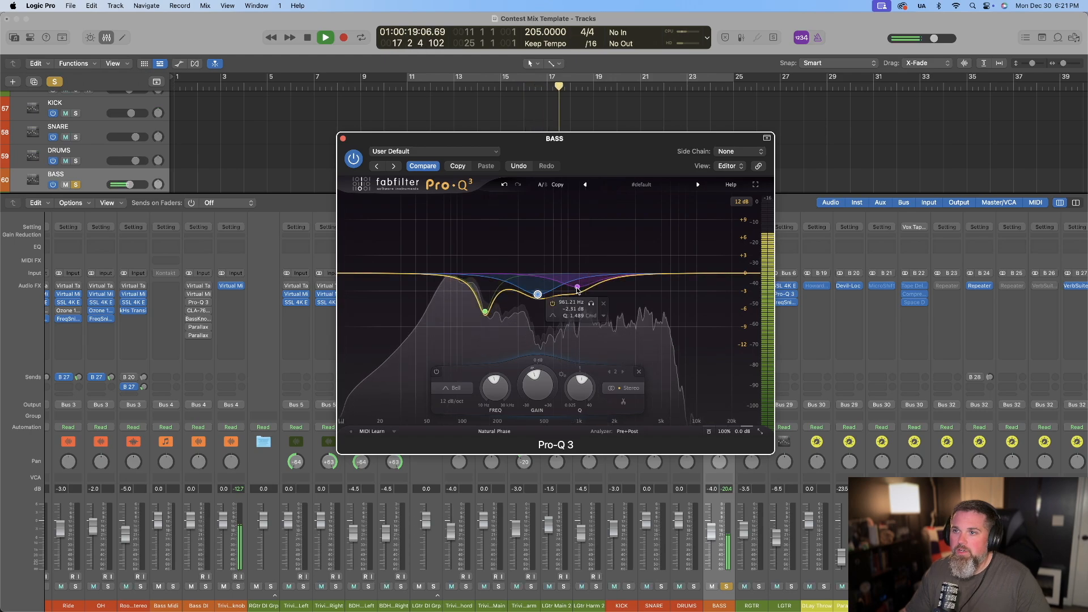
left_click(591, 304)
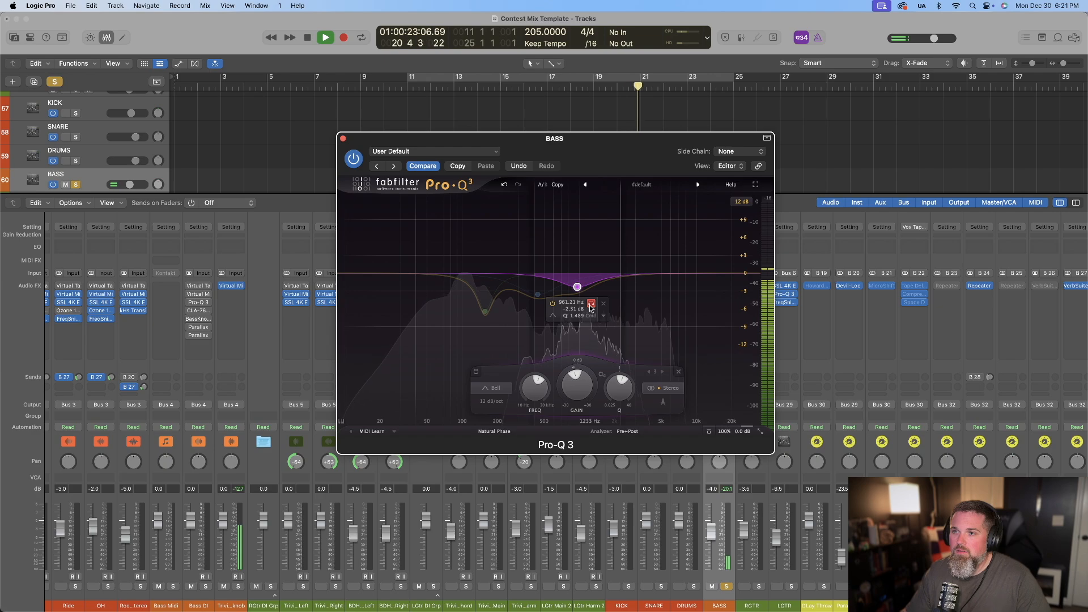
left_click(590, 305)
key("space")
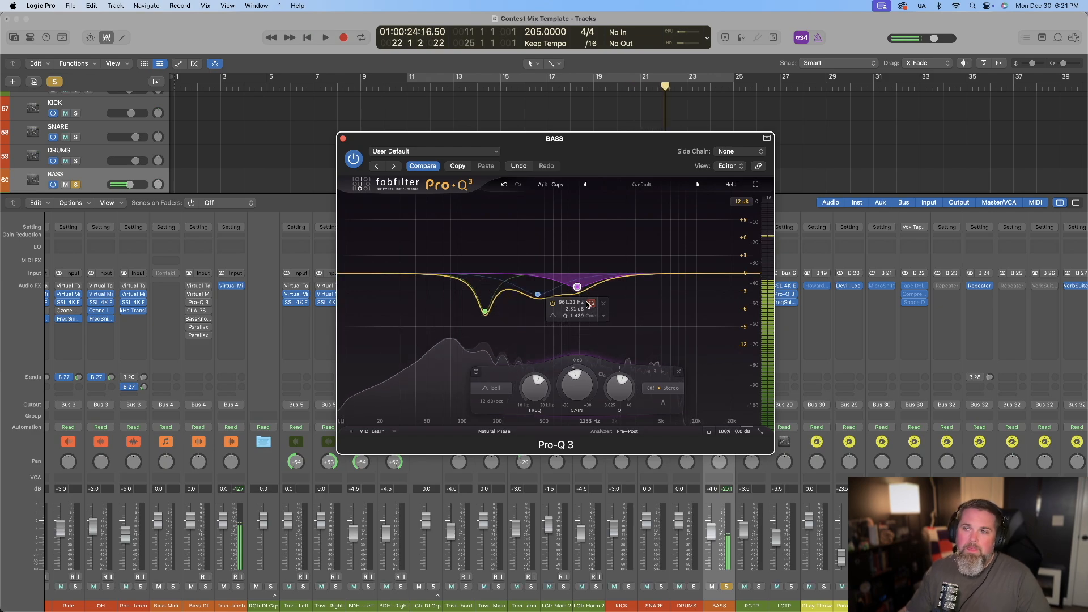
left_click(343, 139)
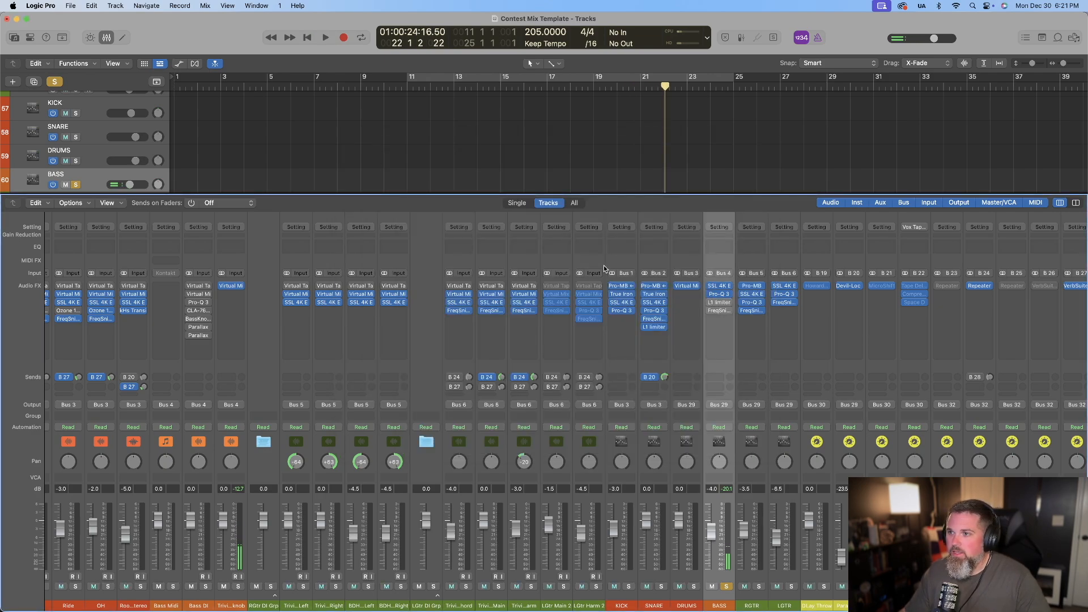
Turn on the L1 limiter on the BASS bus, watch its gain reduction during playback, and close it
left_click(719, 304)
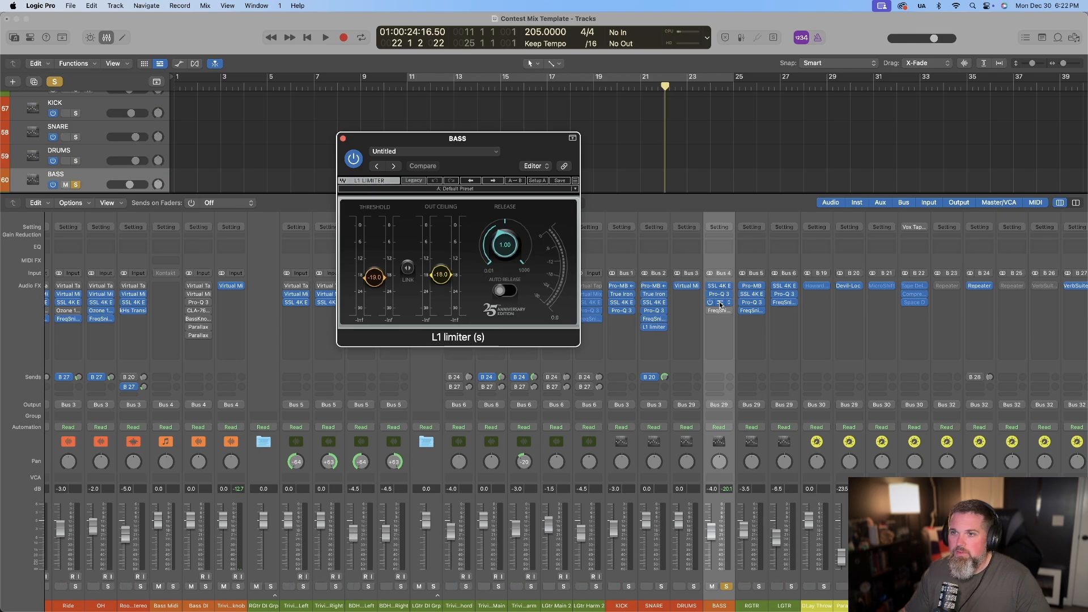
key("space")
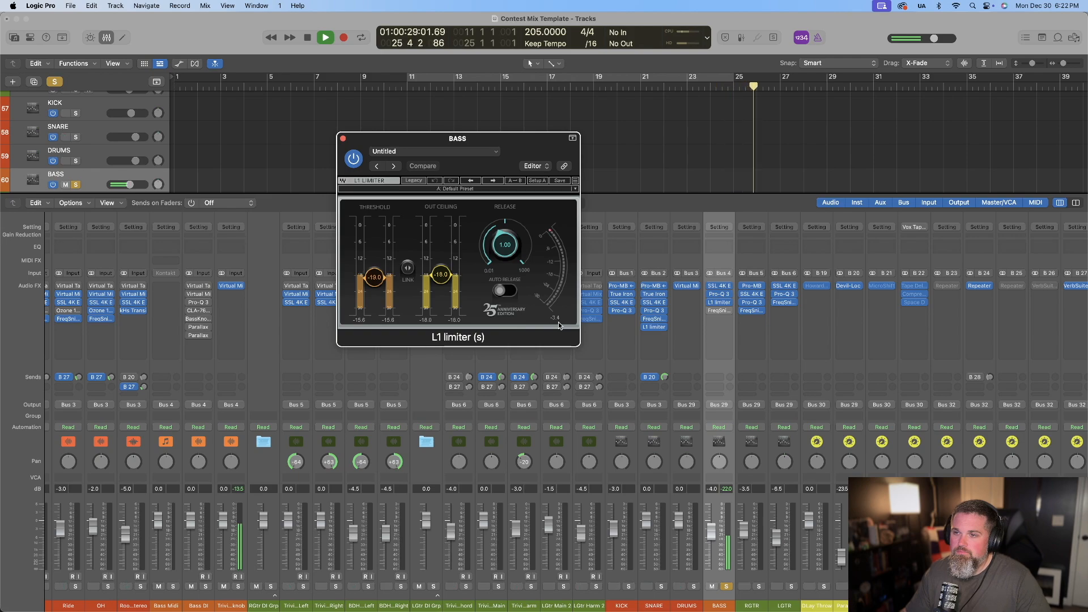
key("space")
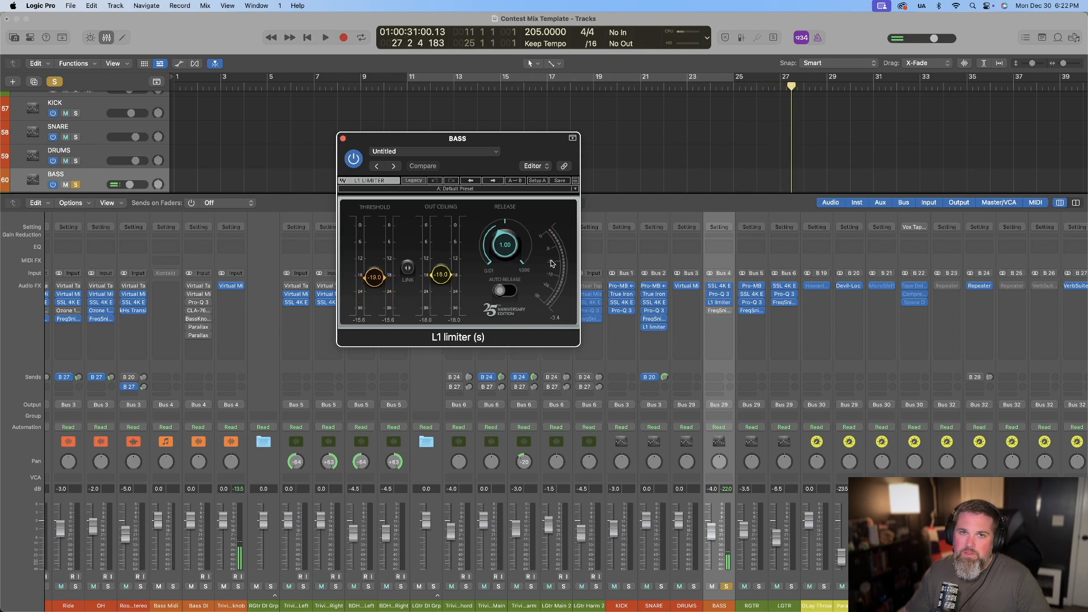
left_click(343, 138)
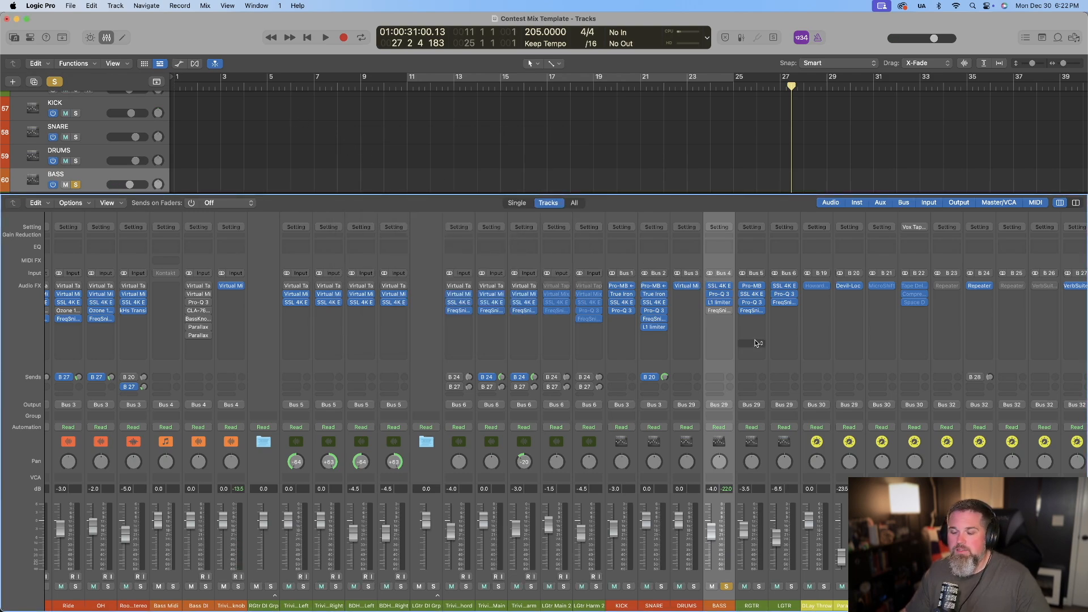
Turn on FreqSniper on the BASS bus, compare its dynamic filtering bypassed and active during playback, and close it
left_click(720, 311)
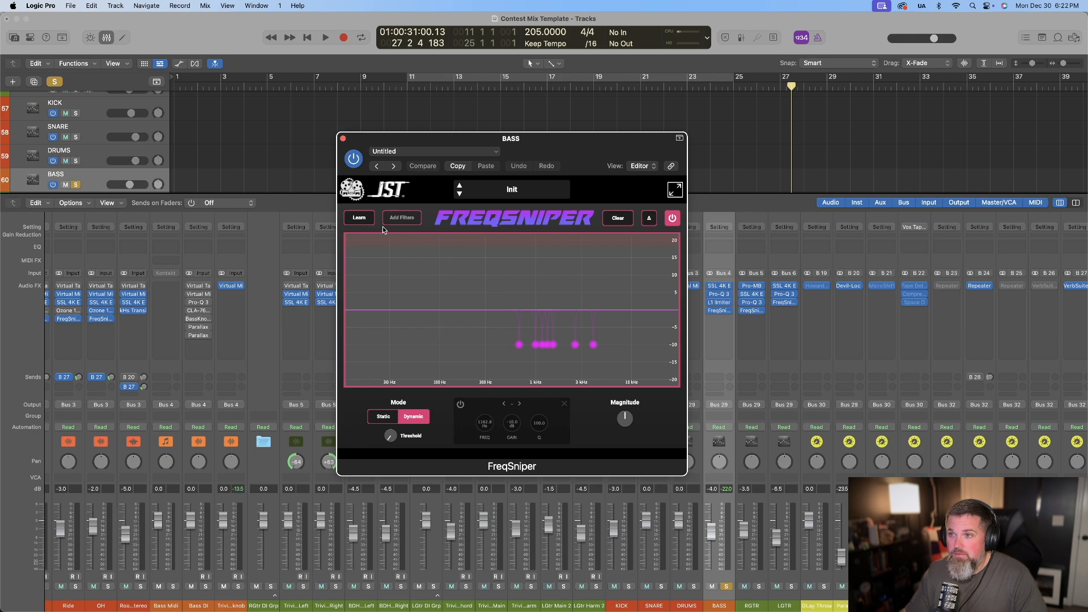
mouse_move(718, 313)
key("space")
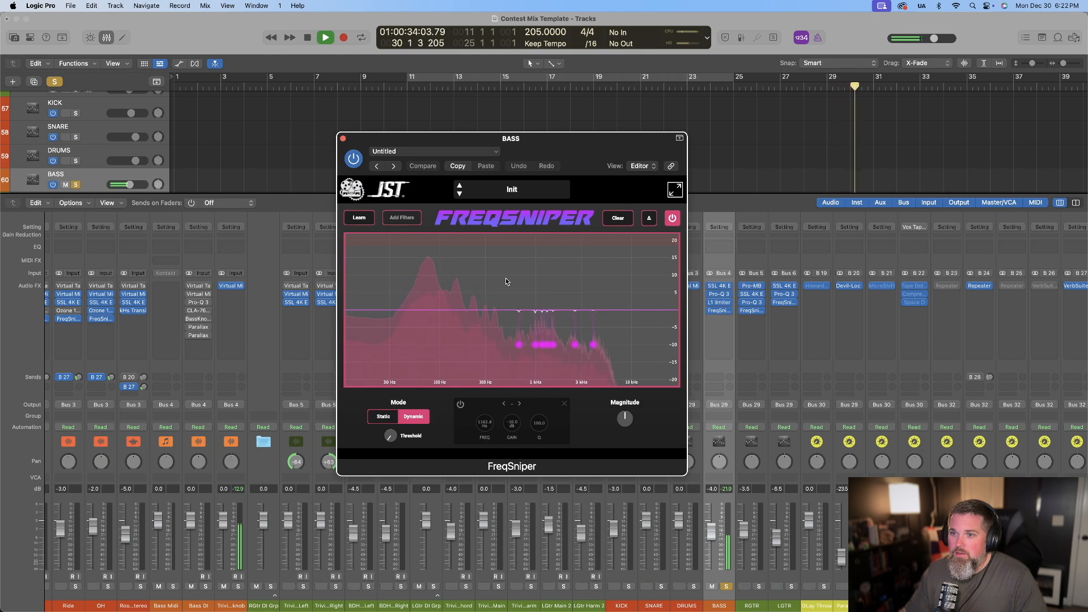
mouse_move(389, 437)
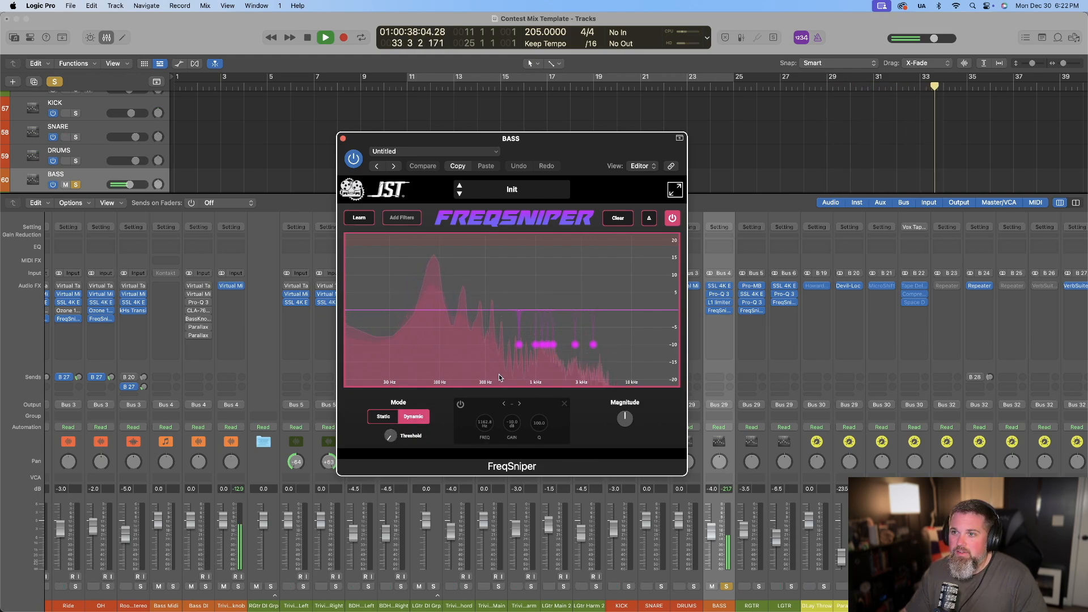
left_click(353, 158)
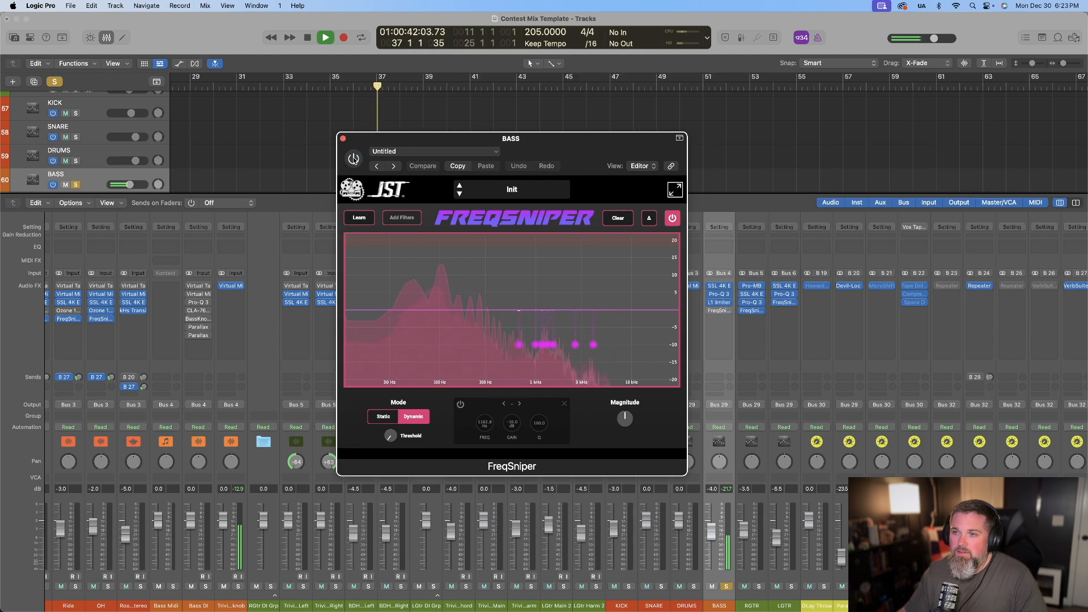
left_click(353, 159)
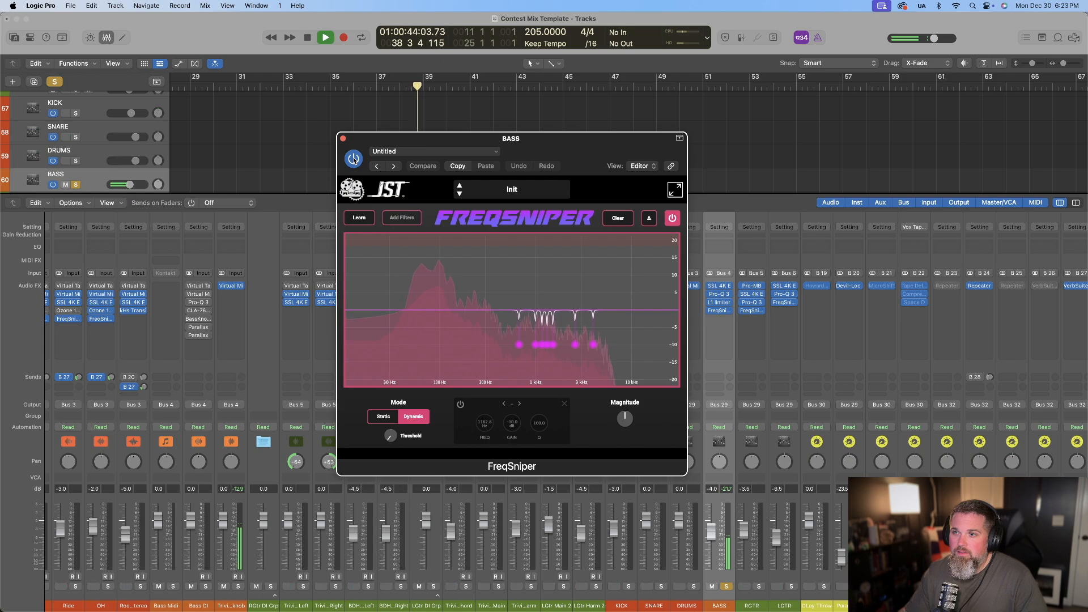
key("space")
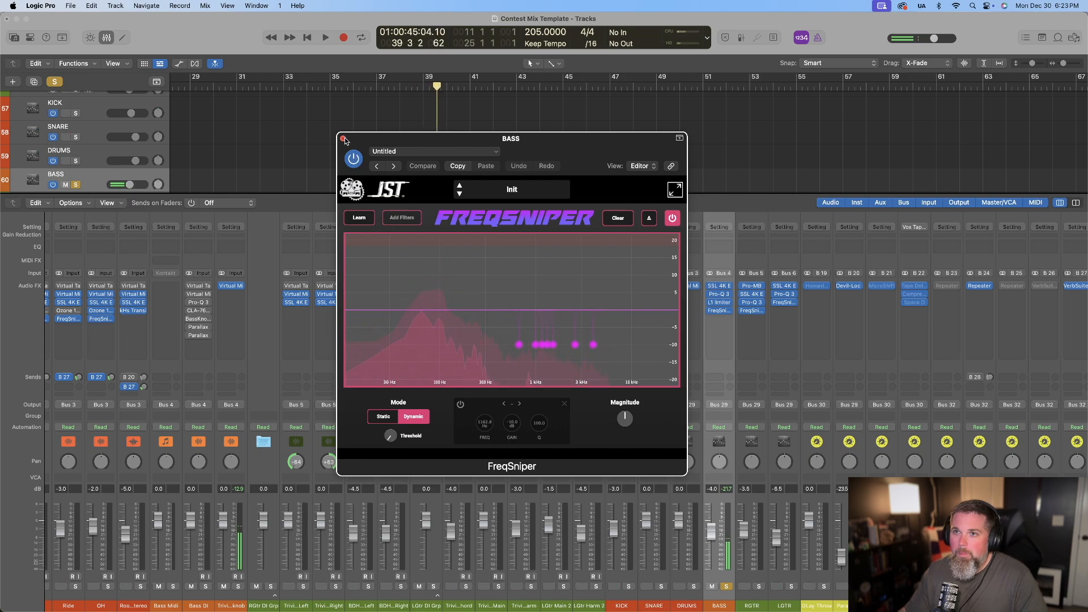
left_click(343, 139)
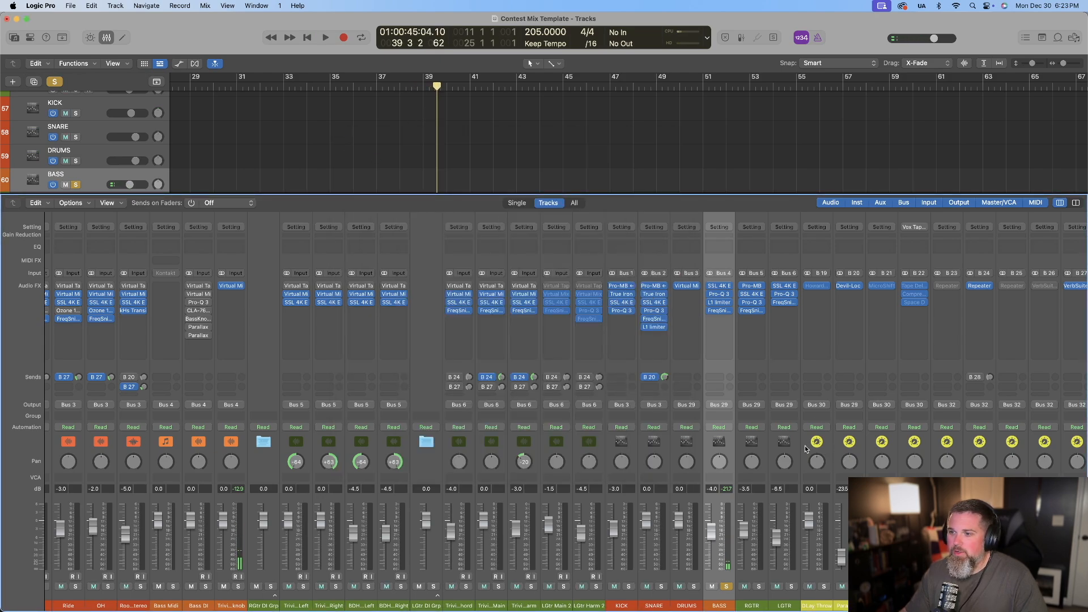
Inspect the FreqSniper dynamic filters on the Instment Bus and close the plug-in
scroll(681, 499, "right", 5)
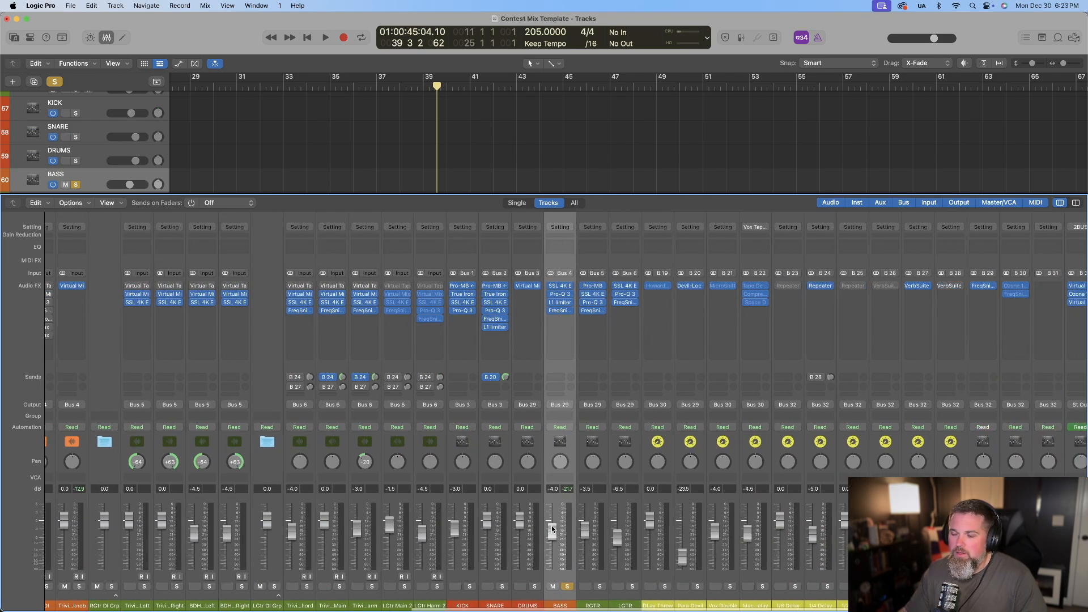
scroll(596, 576, "right", 2)
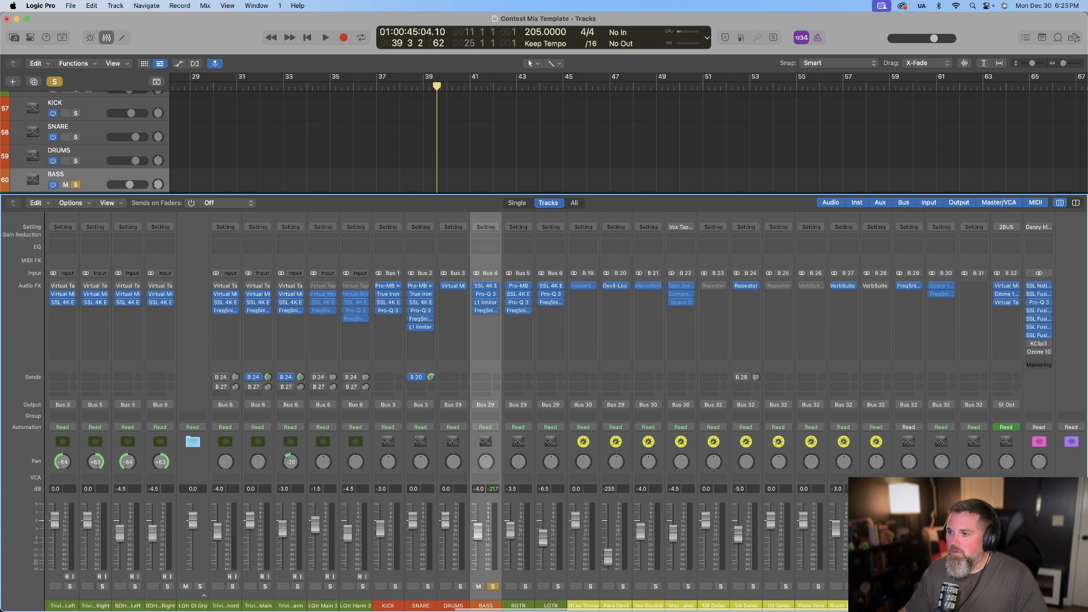
left_click(909, 604)
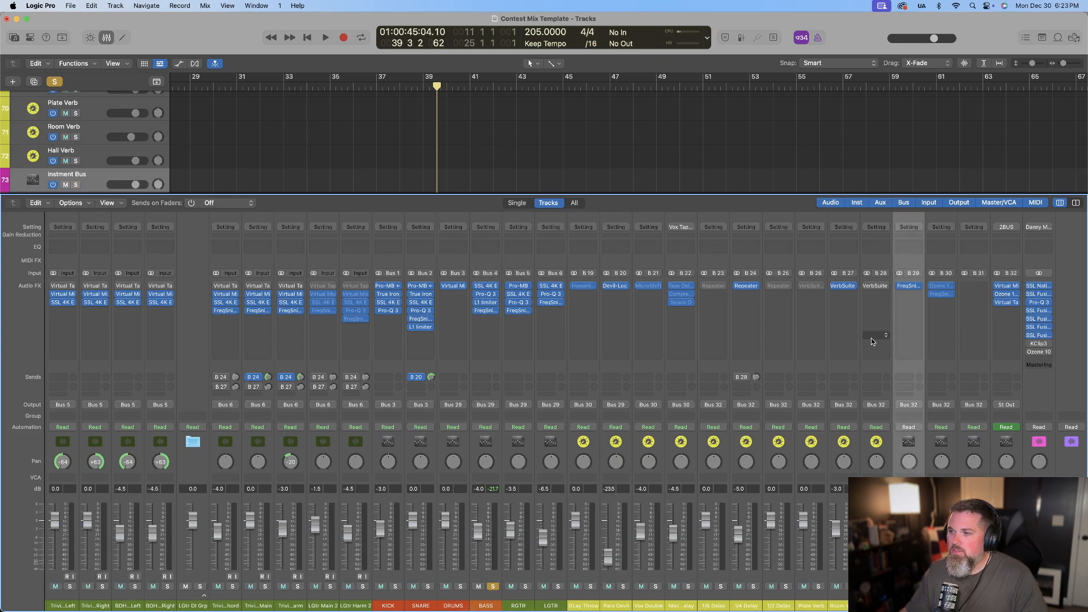
left_click(911, 286)
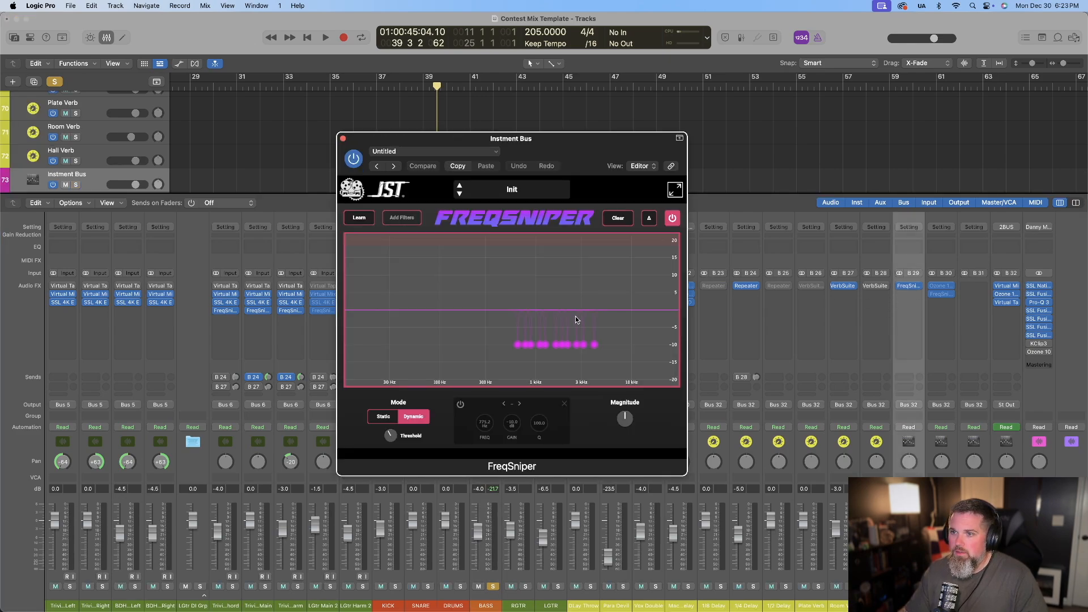
left_click(344, 139)
Unsolo the BASS bus and select the Trivium Lead Ampknob Main track, then the Trivium Lead Ampknob Chord track
left_click(493, 587)
scroll(575, 568, "left", 10)
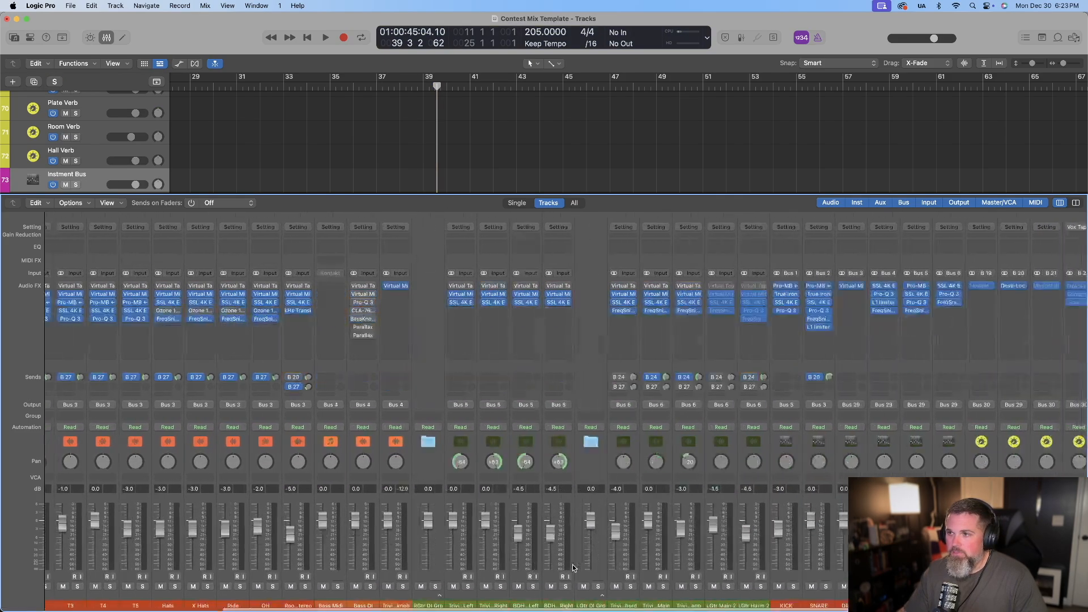
scroll(575, 568, "right", 5)
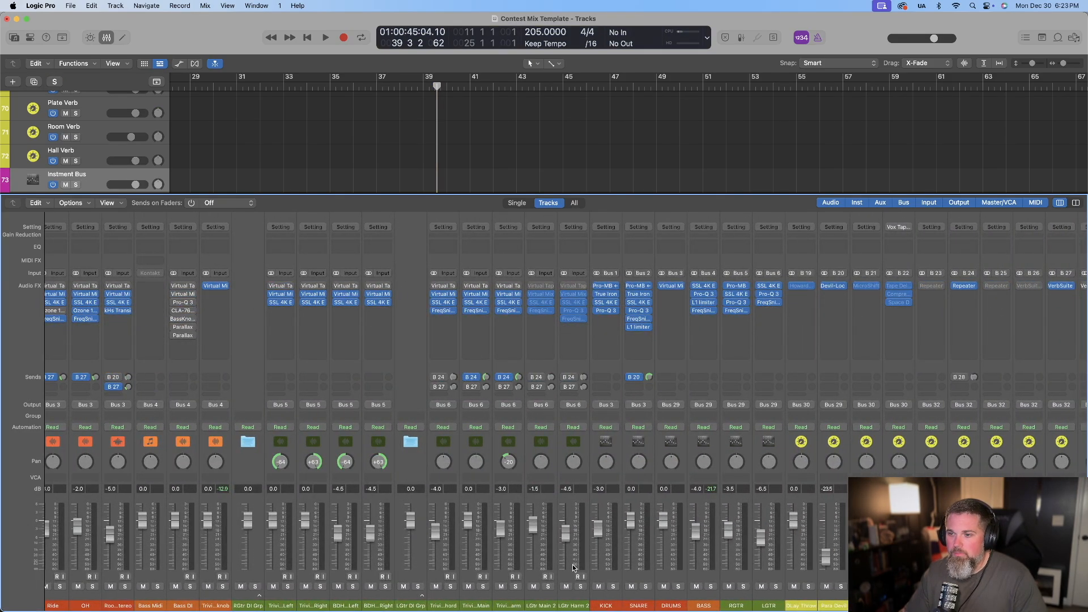
left_click(484, 601)
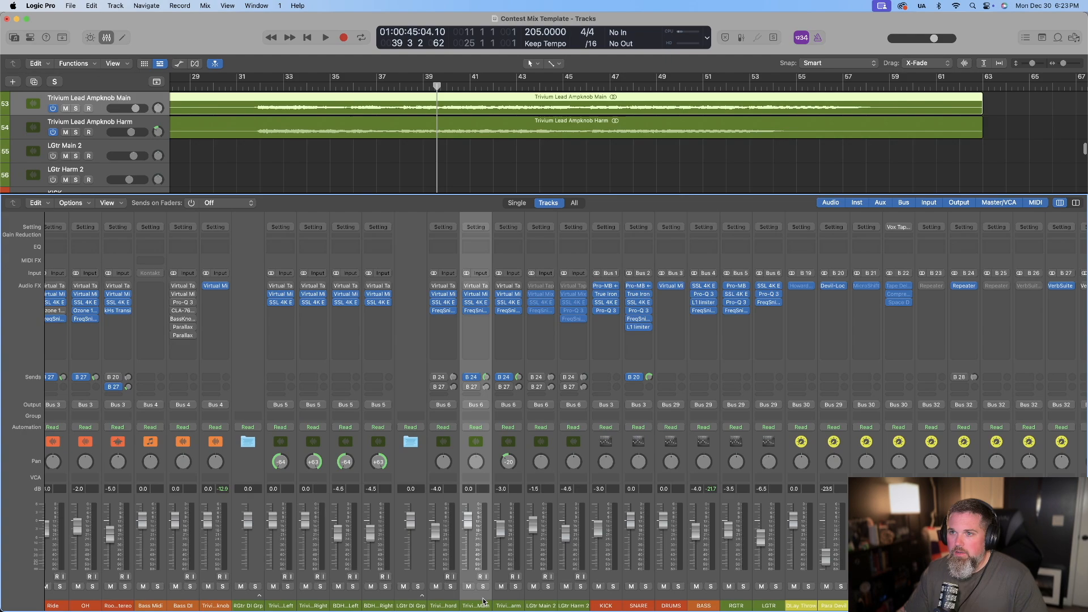
left_click(447, 599)
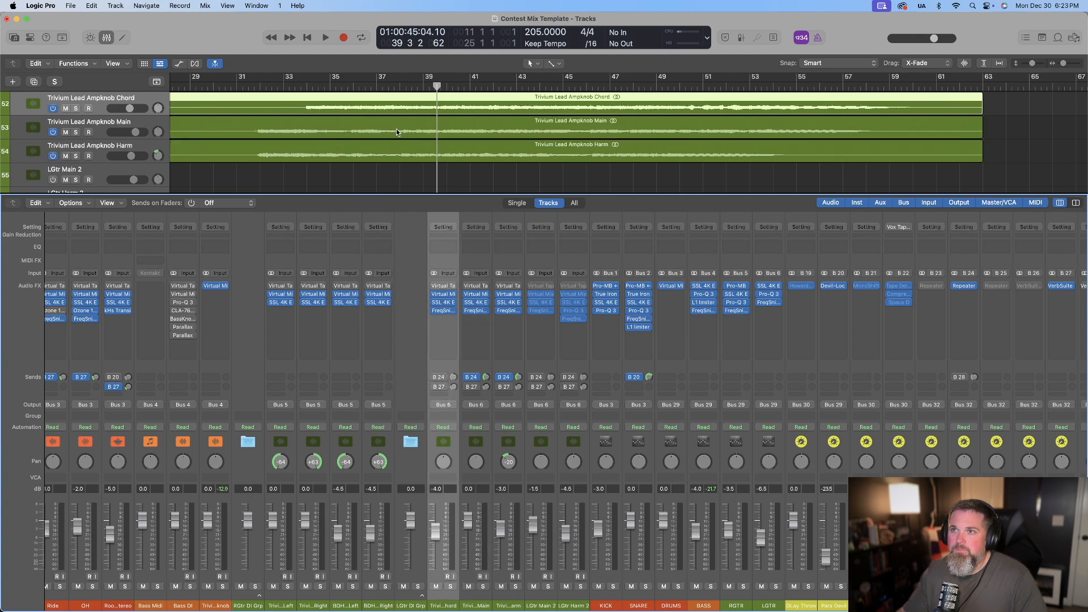
Select the Trivium Rhythm Ampknob Left track and place the playhead at bar 2
scroll(397, 130, "up", 10)
scroll(397, 130, "left", 5)
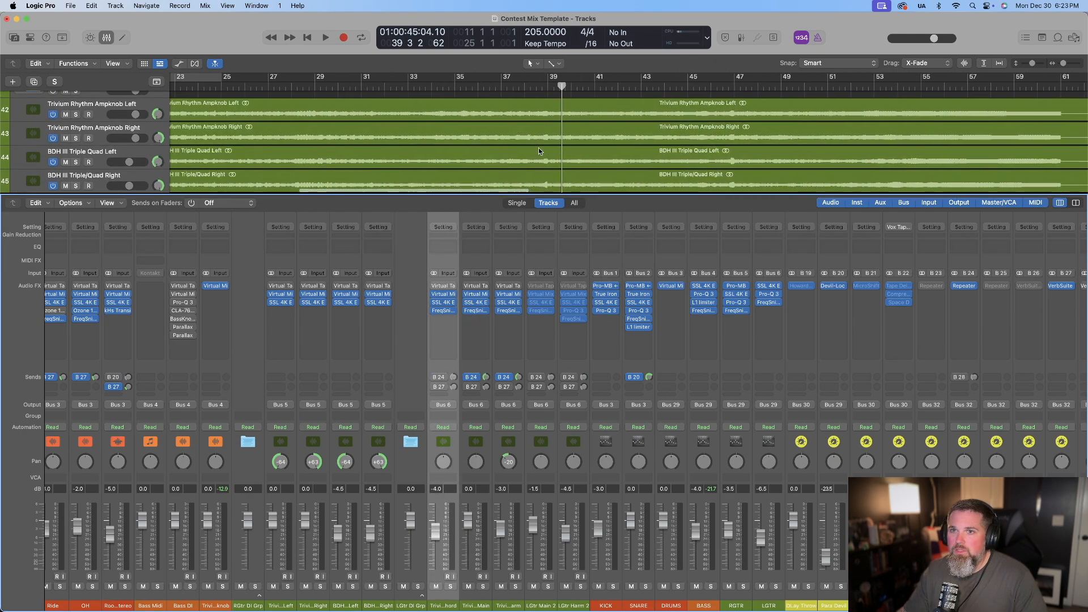
left_click(242, 116)
scroll(247, 120, "left", 10)
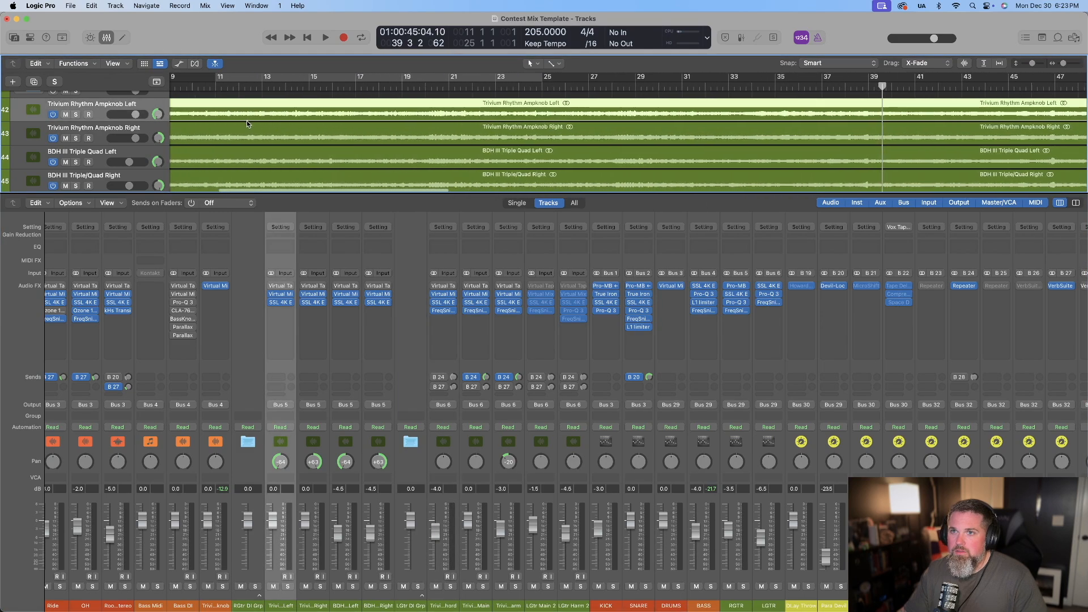
scroll(246, 120, "left", 6)
left_click(197, 86)
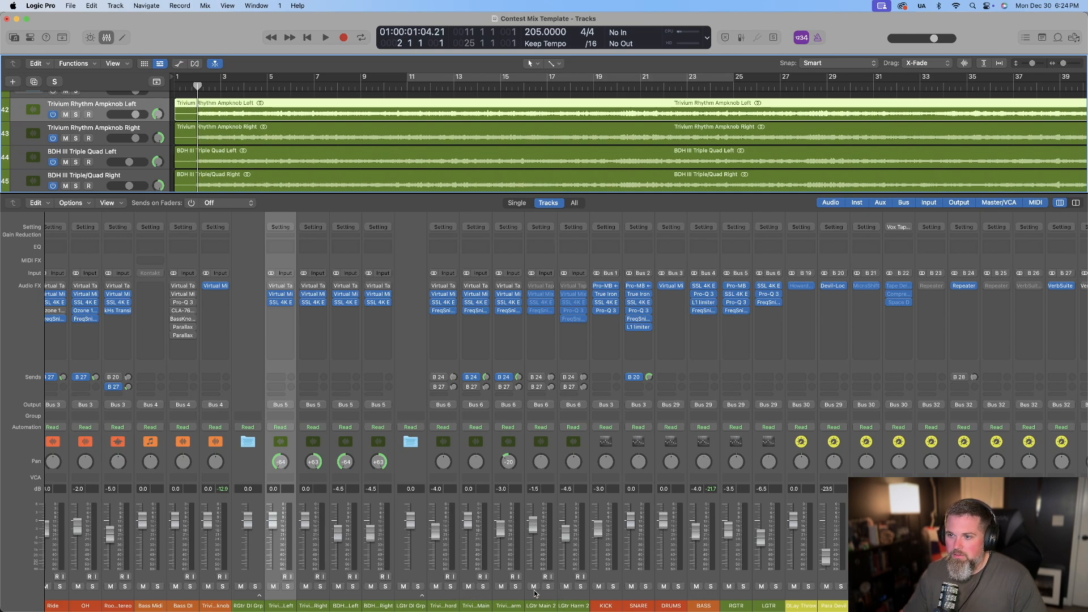
Go through the rhythm guitar channels and solo Trivium Rhythm Ampknob Left and Right
left_click(739, 599)
left_click(305, 599)
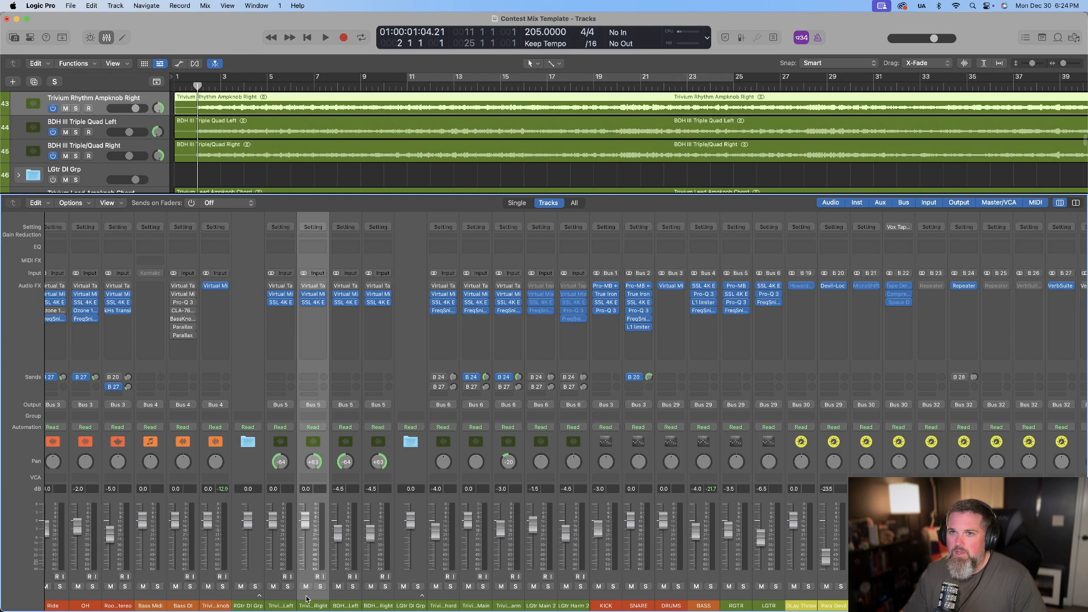
left_click(345, 599)
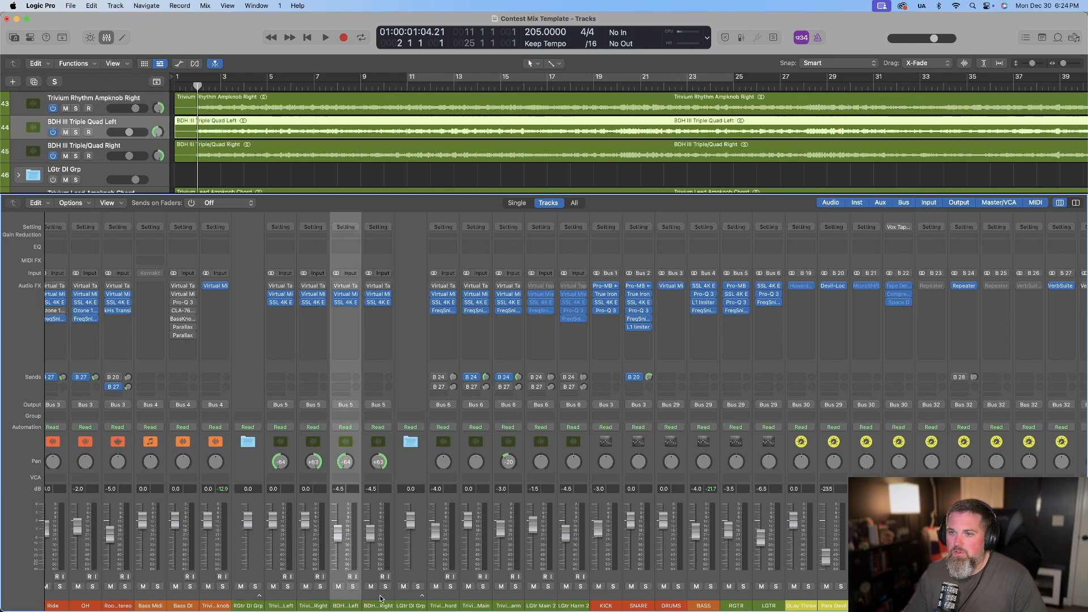
left_click(284, 595)
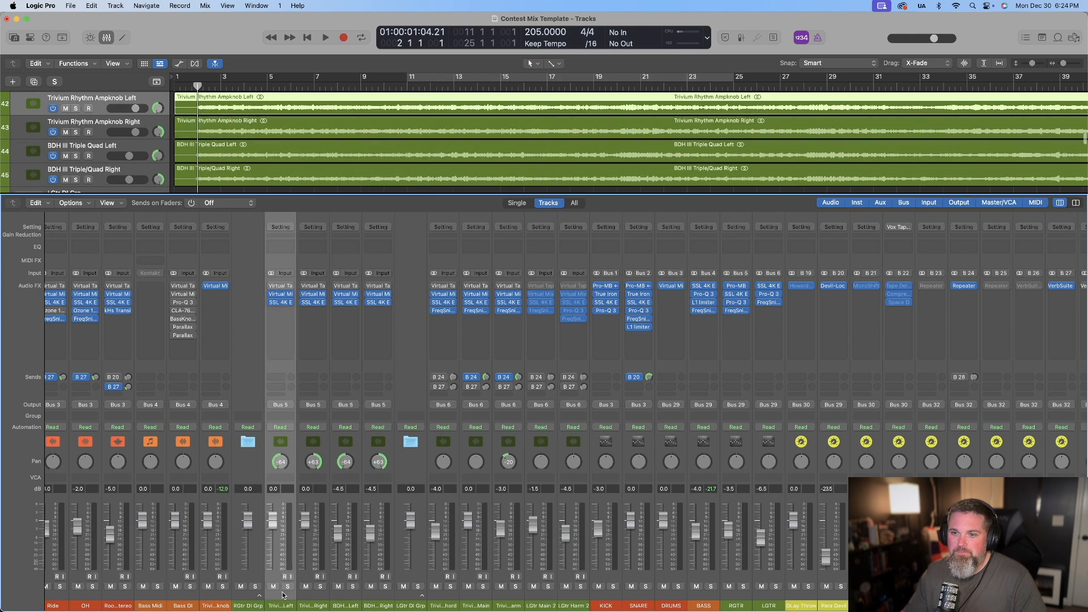
left_click(288, 587)
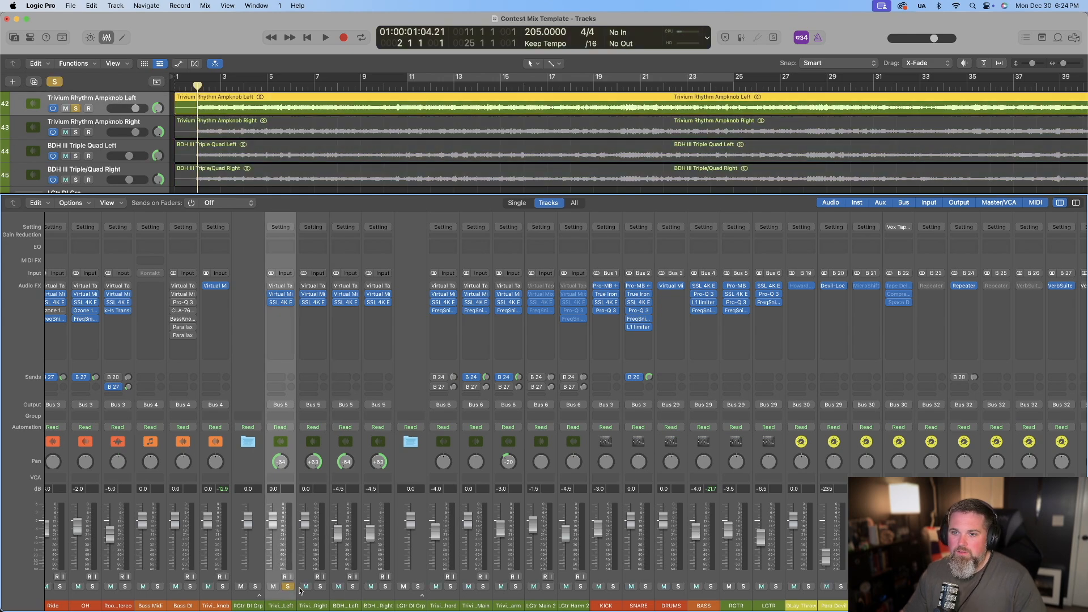
left_click(321, 587)
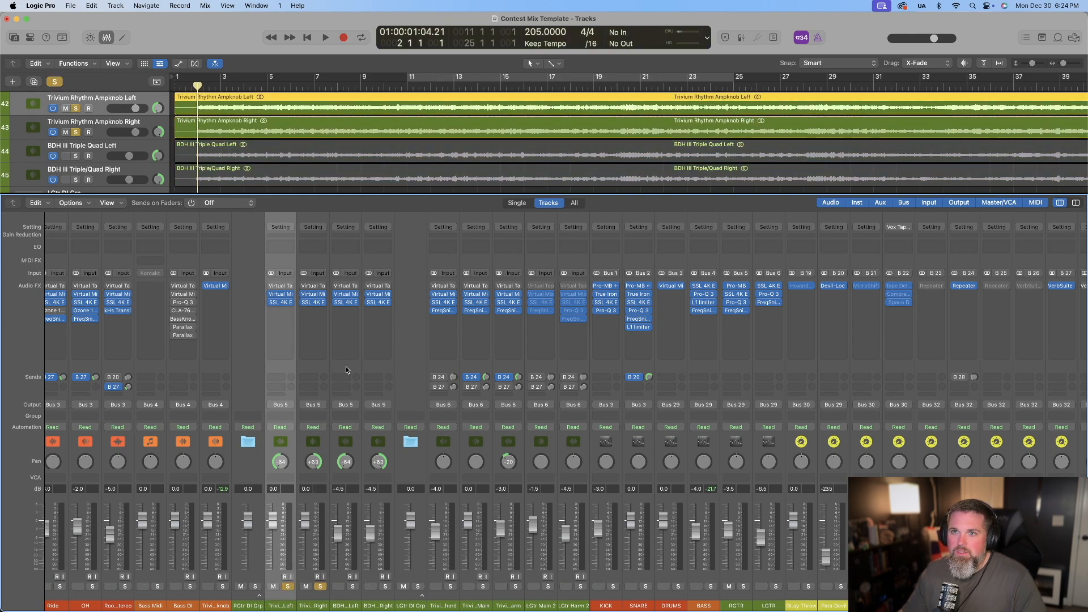
Inspect the Virtual Mix Rack Trimmer on Trivium Rhythm Ampknob Left, undo the stray trim change, and close it
scroll(271, 148, "up", 1)
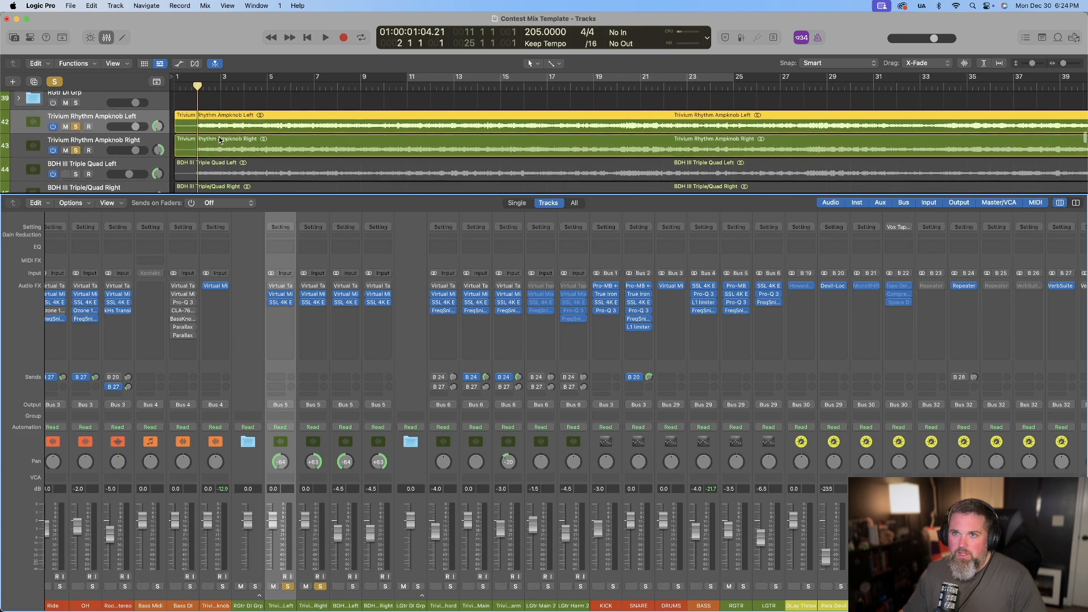
left_click(280, 293)
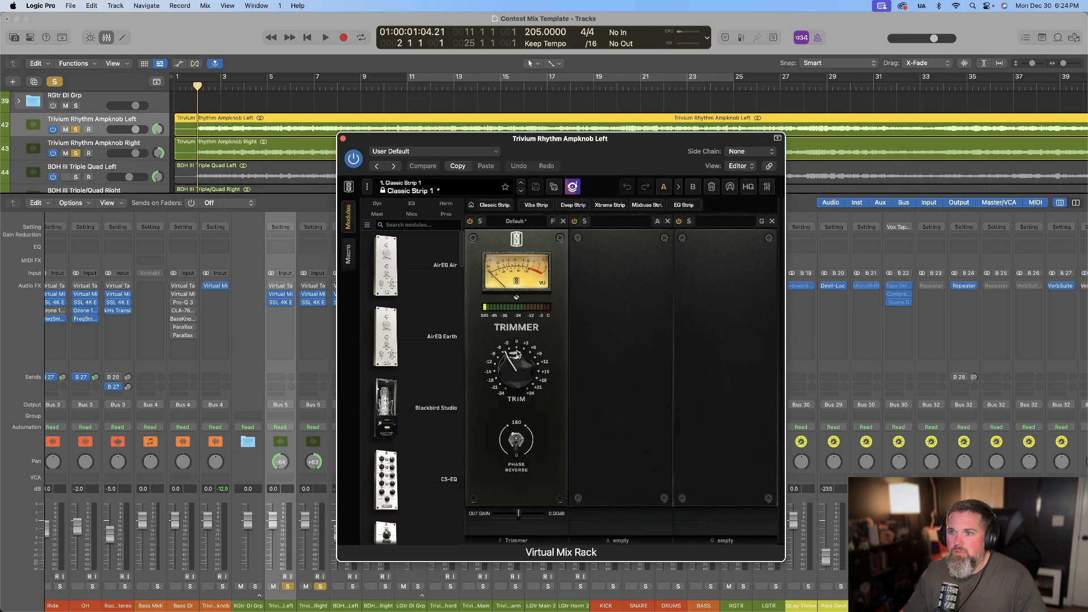
left_click(508, 359)
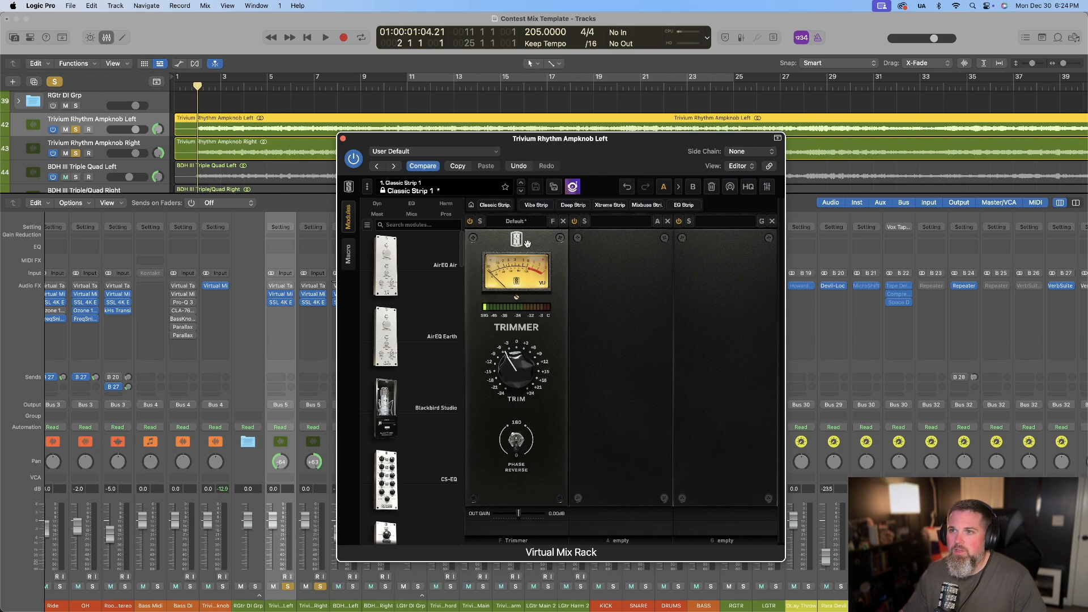
left_click(520, 166)
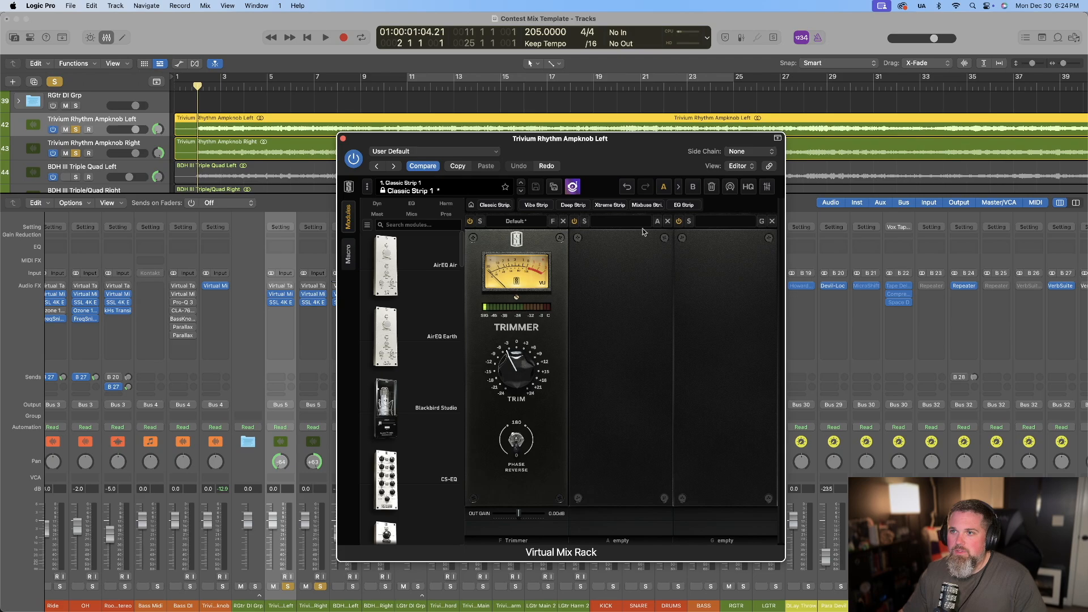
left_click(342, 138)
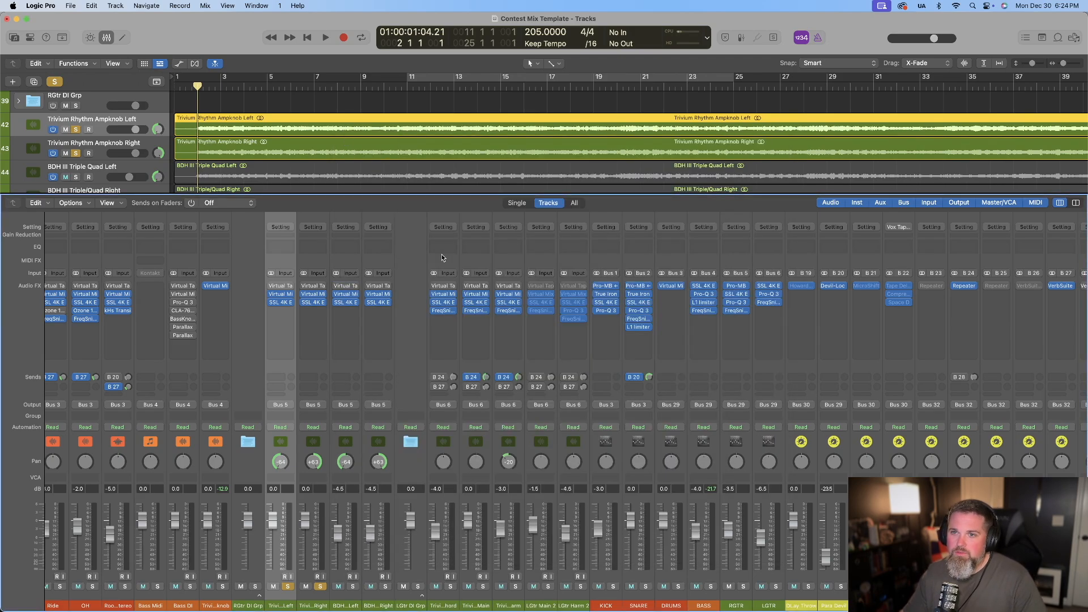
Examine the SSL 4K E channel strip on Trivium Rhythm Ampknob Left, including its output fader, and close it
left_click(280, 303)
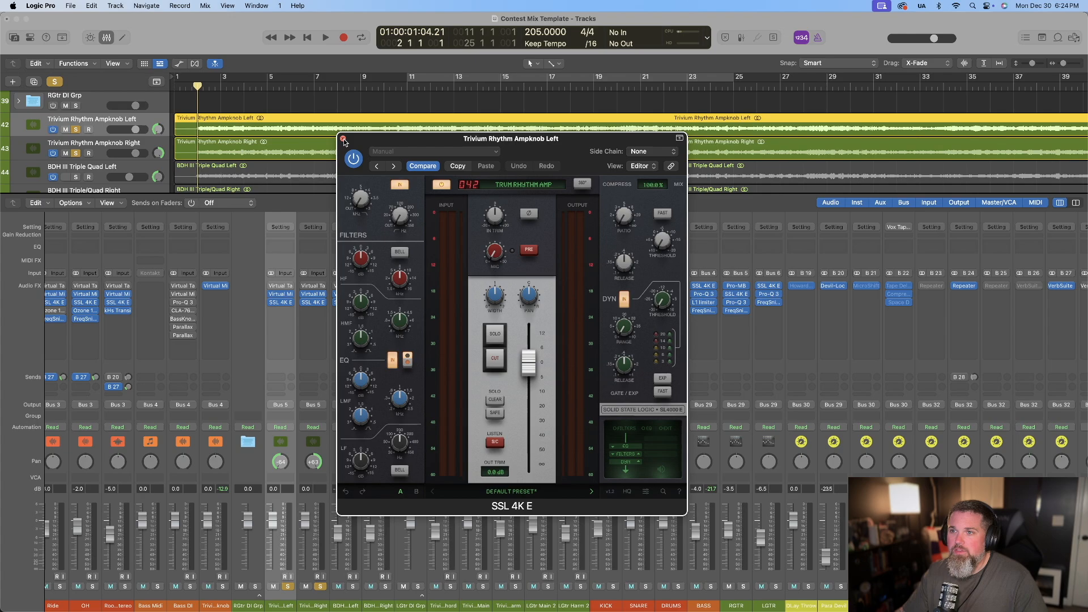
left_click(344, 139)
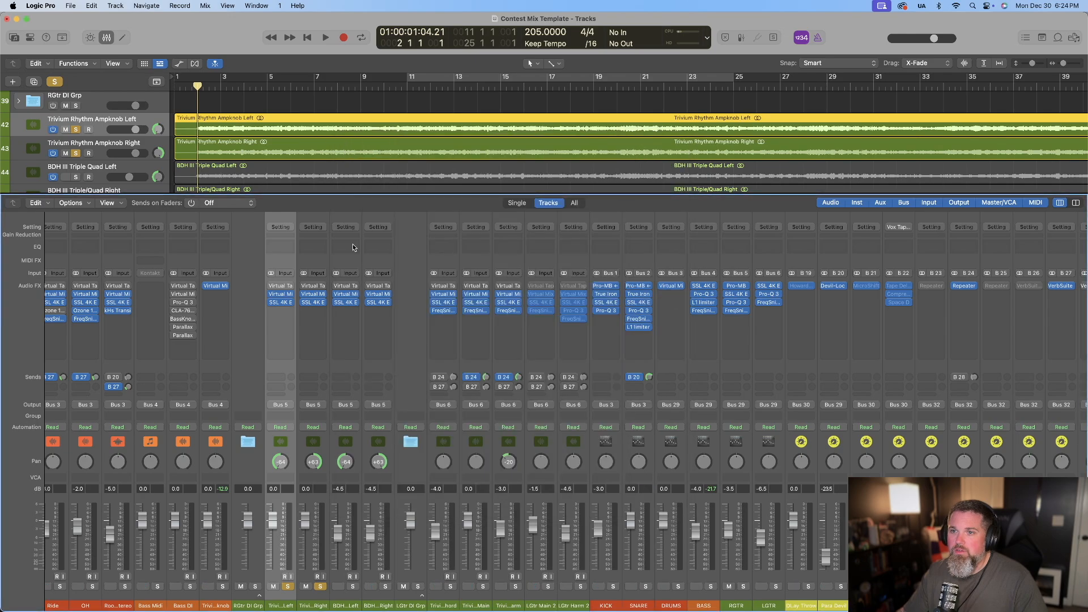
left_click(280, 303)
mouse_move(527, 364)
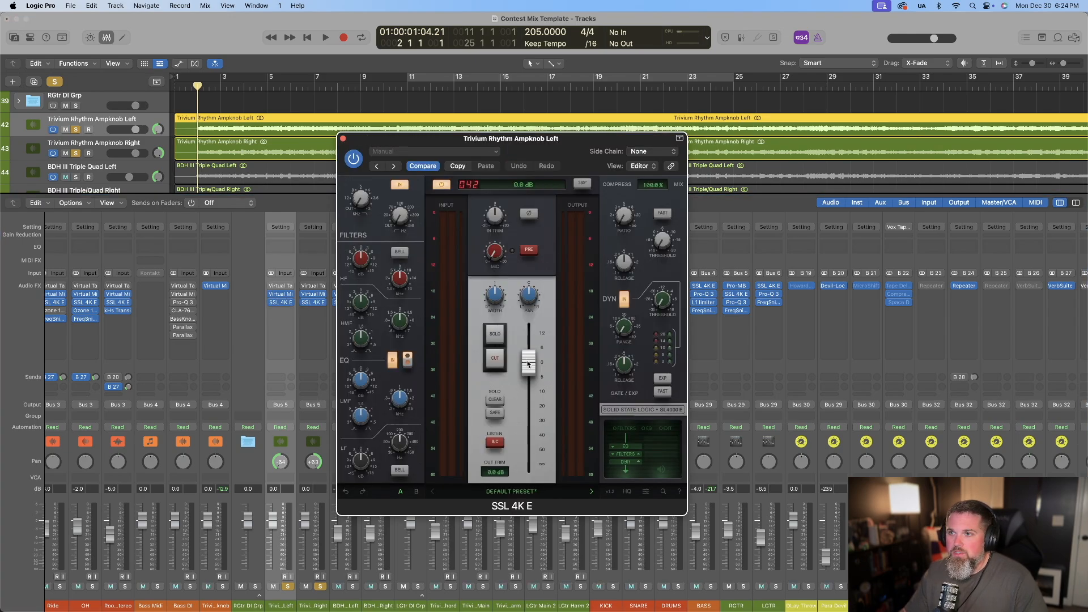
left_click(343, 138)
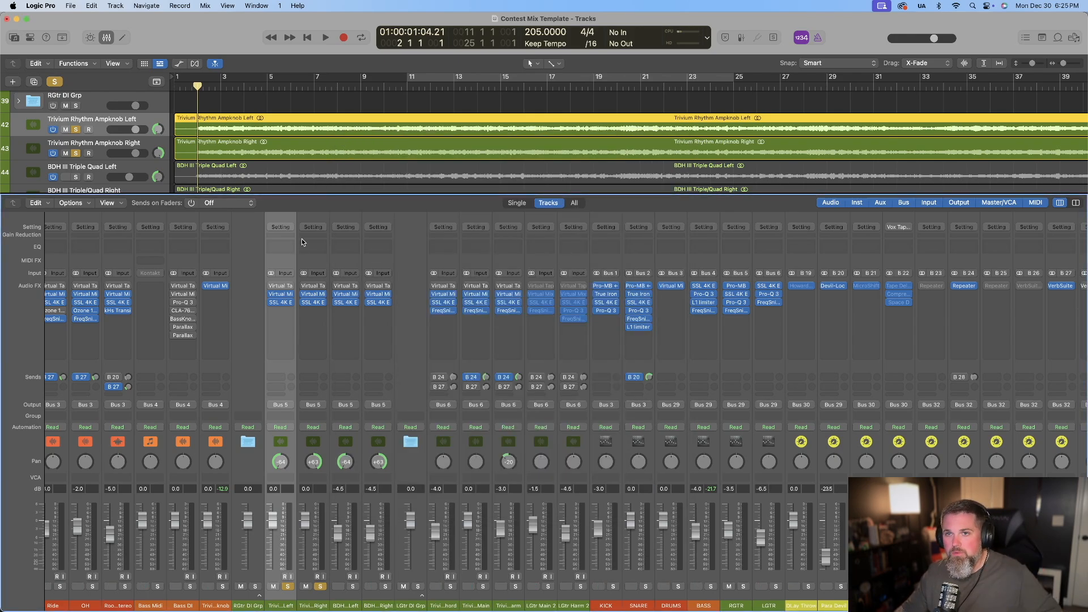
Check the Virtual Mix Rack and SSL 4K E on Trivium Rhythm Ampknob Right, closing each one
left_click(317, 294)
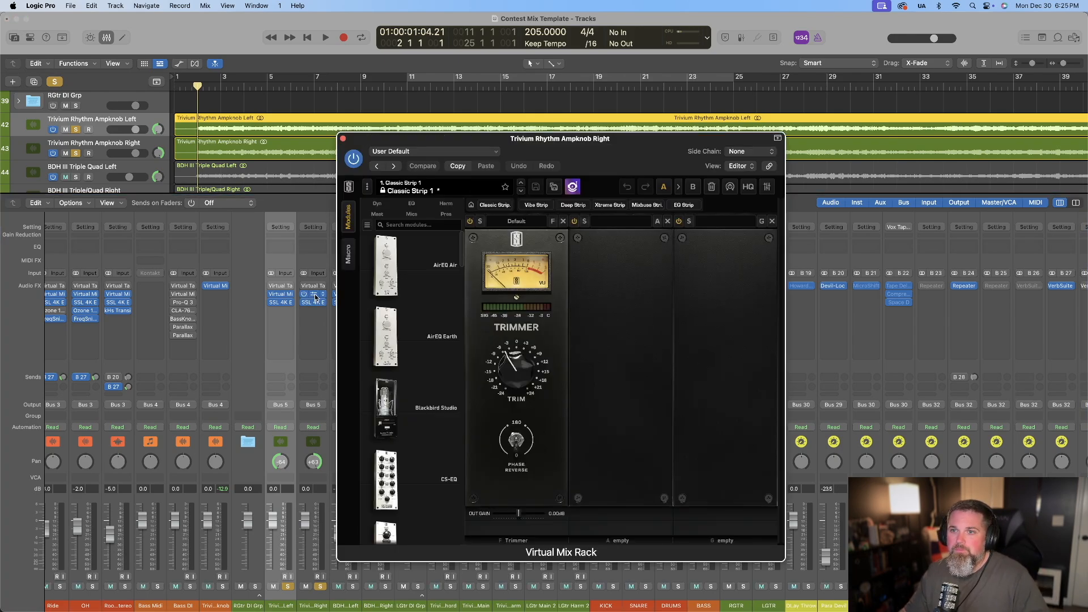
left_click(343, 139)
left_click(315, 303)
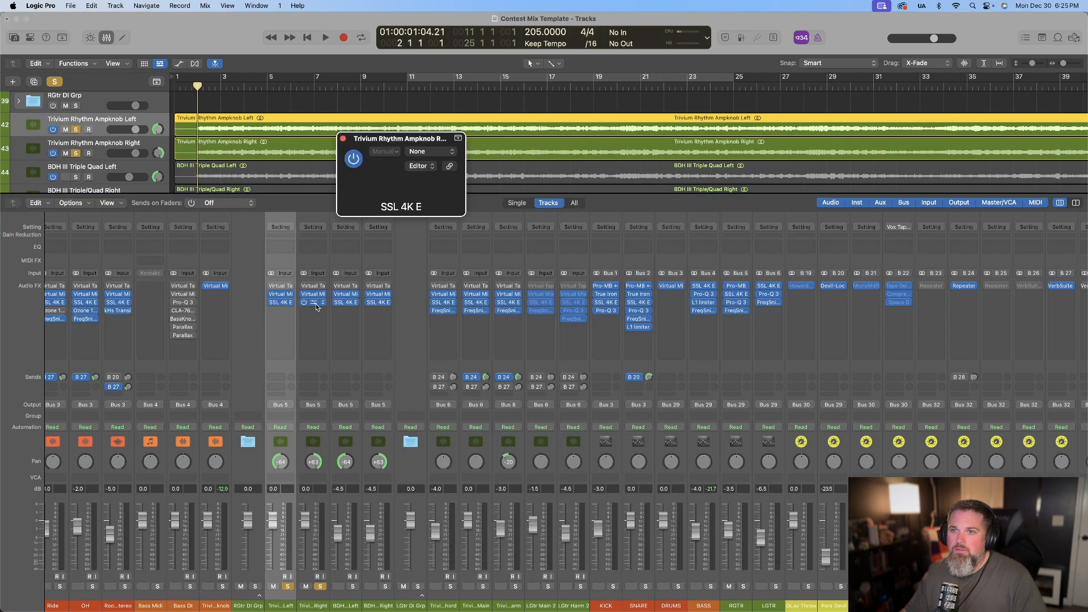
left_click(344, 139)
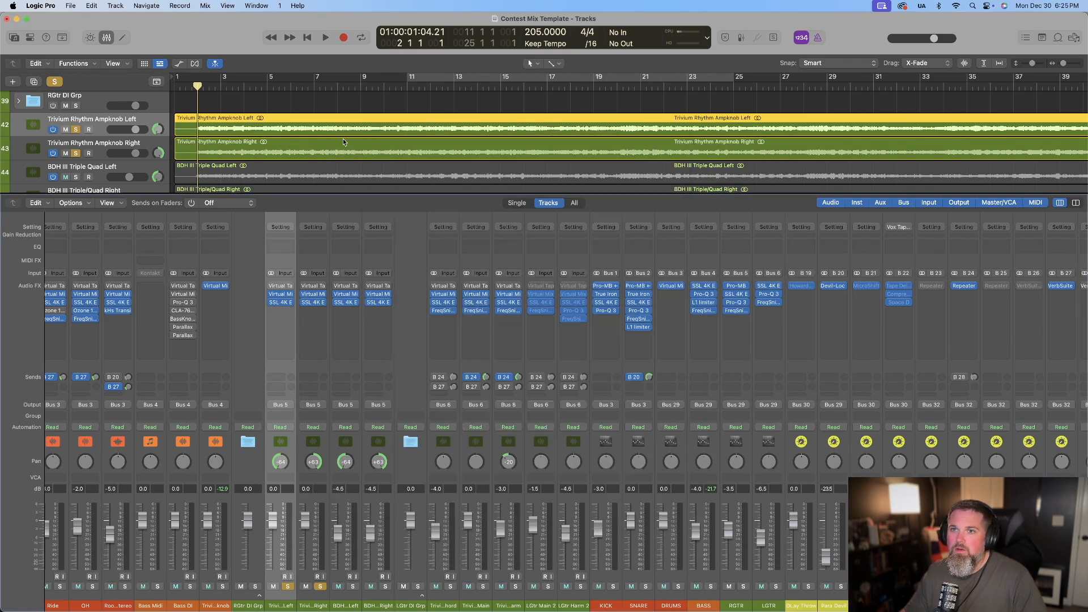
Play the two soloed rhythm guitars from just before bar 2 to about bar 20 and clear their solos
left_click(192, 87)
key("space")
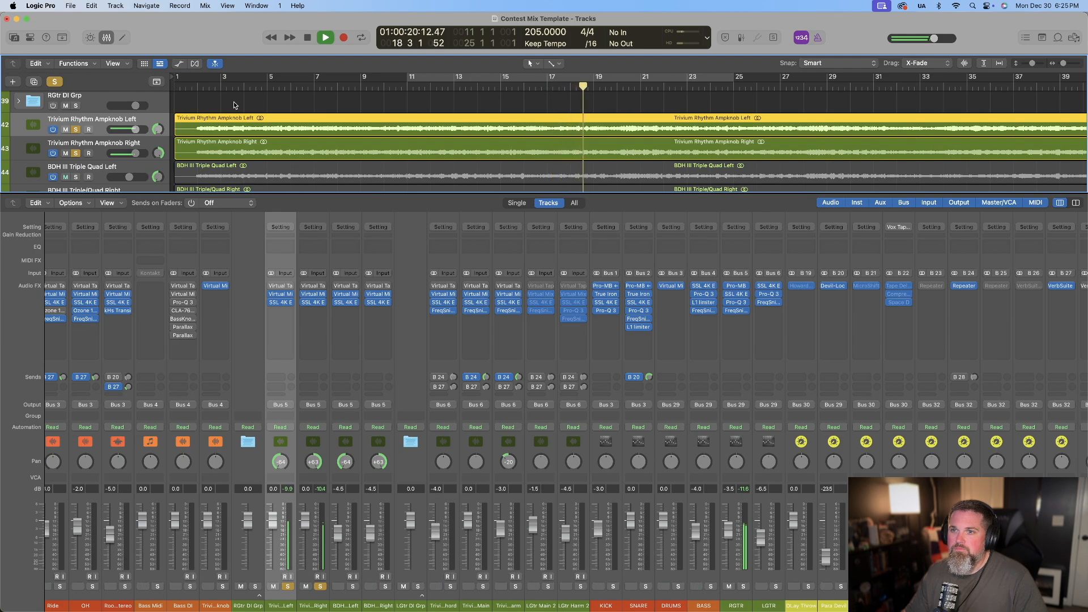
key("space")
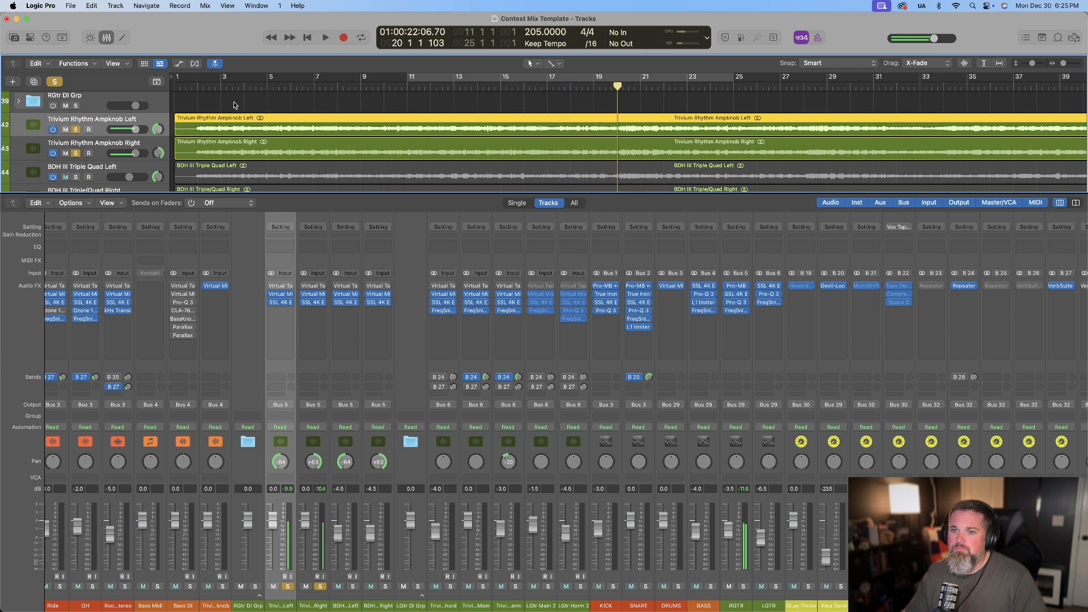
left_click(320, 587, "alt")
left_click(320, 587)
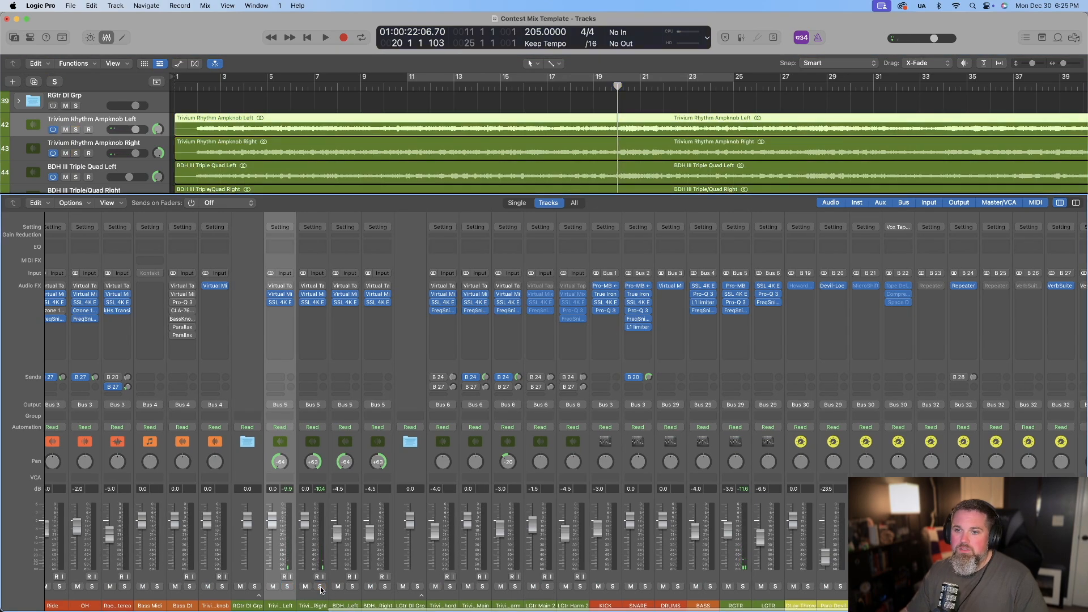
Select both BDH III Triple/Quad guitar tracks, Left and Right, and return the playhead to just before bar 2
left_click(347, 600)
left_click(373, 600)
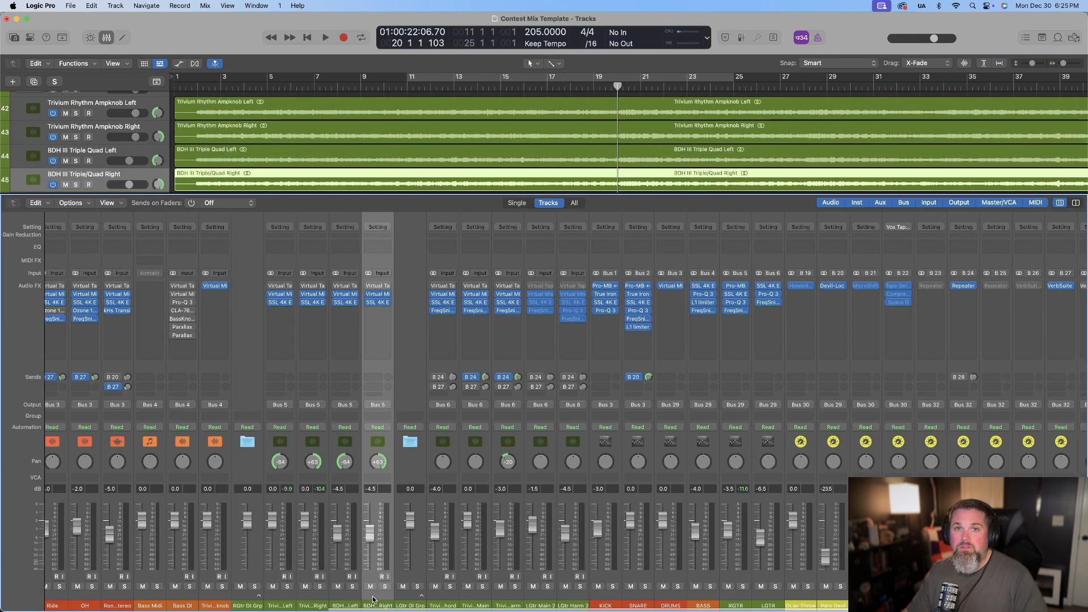
left_click(345, 600, "shift")
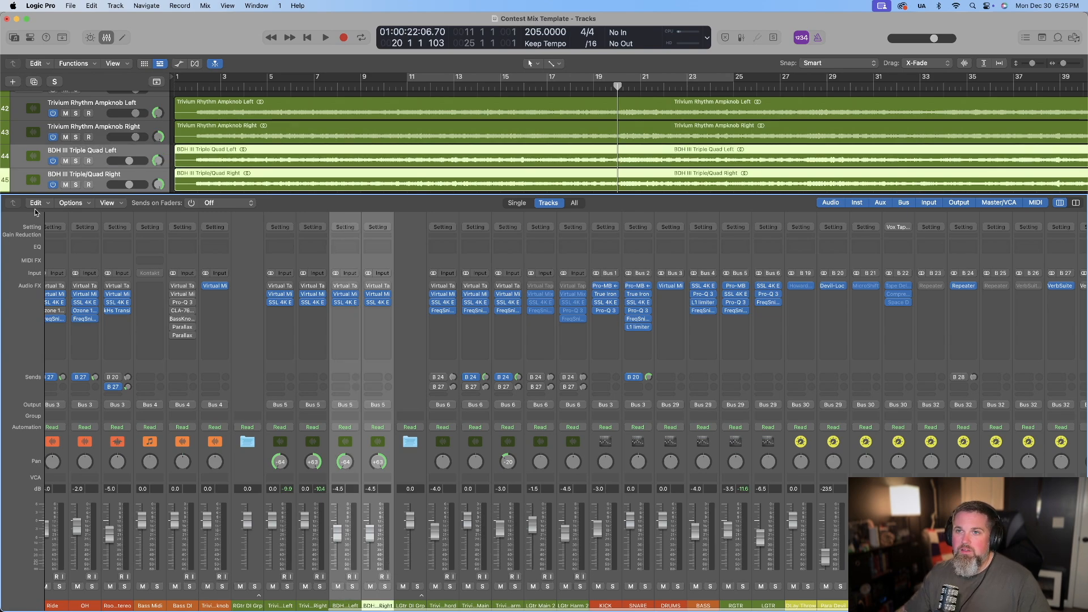
left_click(192, 88)
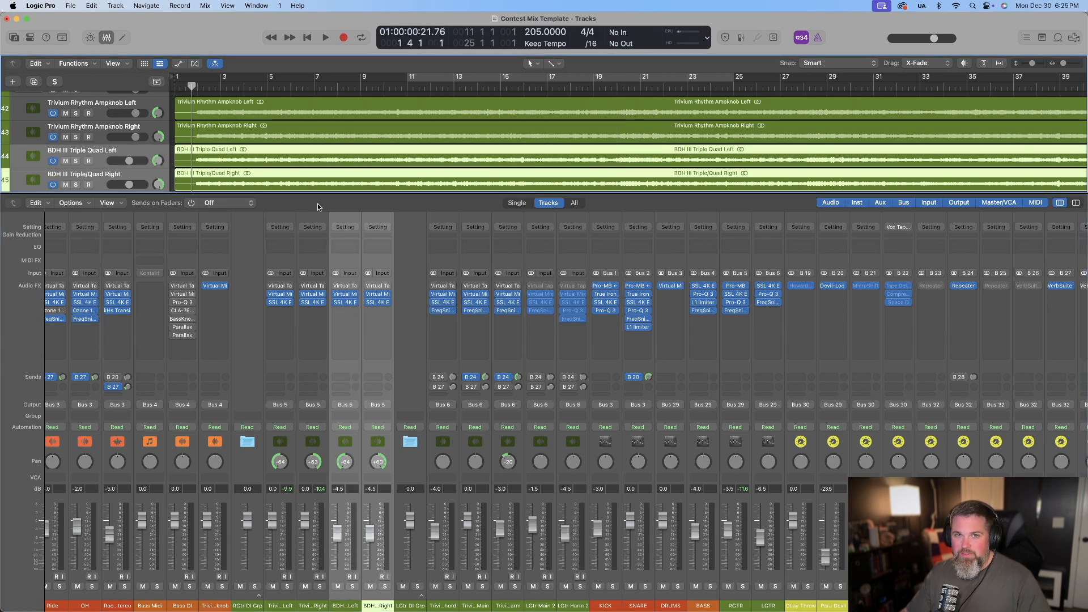
scroll(418, 423, "left", 1)
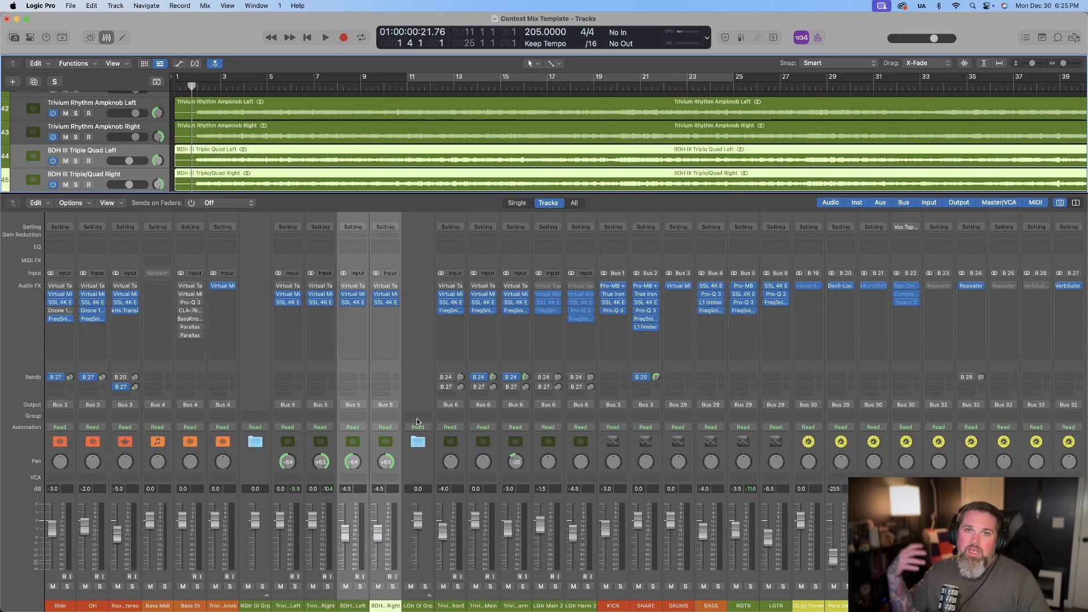
Solo both BDH III Triple/Quad guitars and check the Virtual Mix Rack trim and SSL 4K E on the Left track, closing each plug-in
left_click(360, 587)
left_click(393, 587)
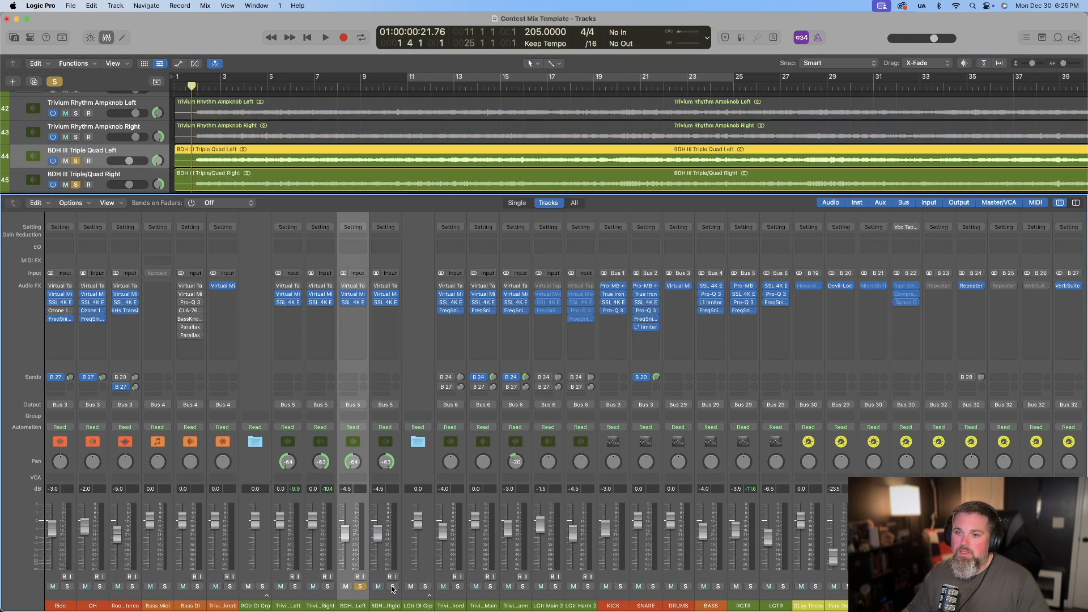
left_click(353, 294)
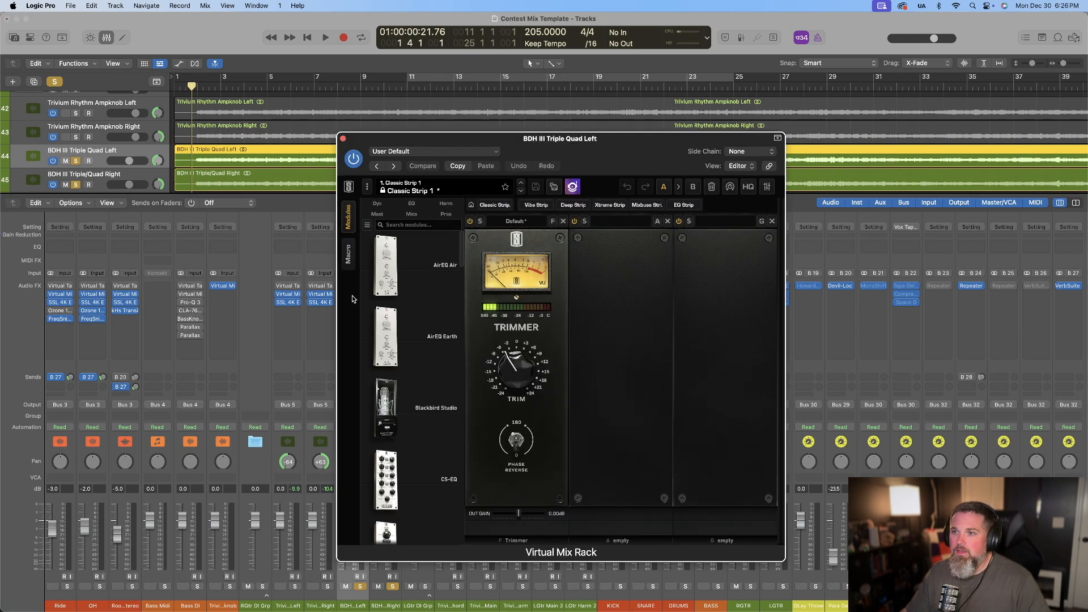
left_click(512, 363)
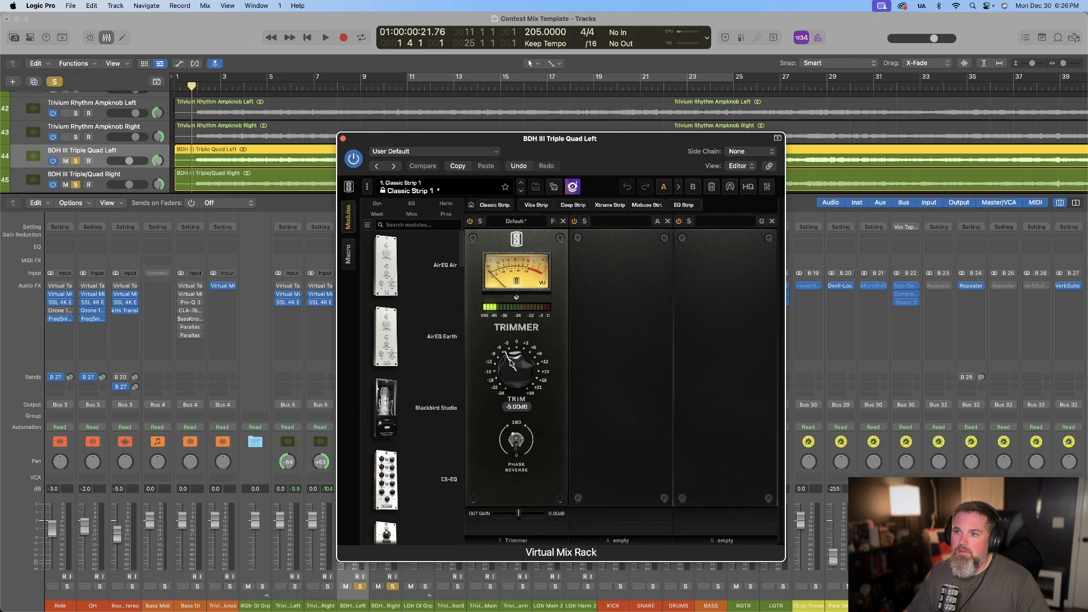
left_click(342, 139)
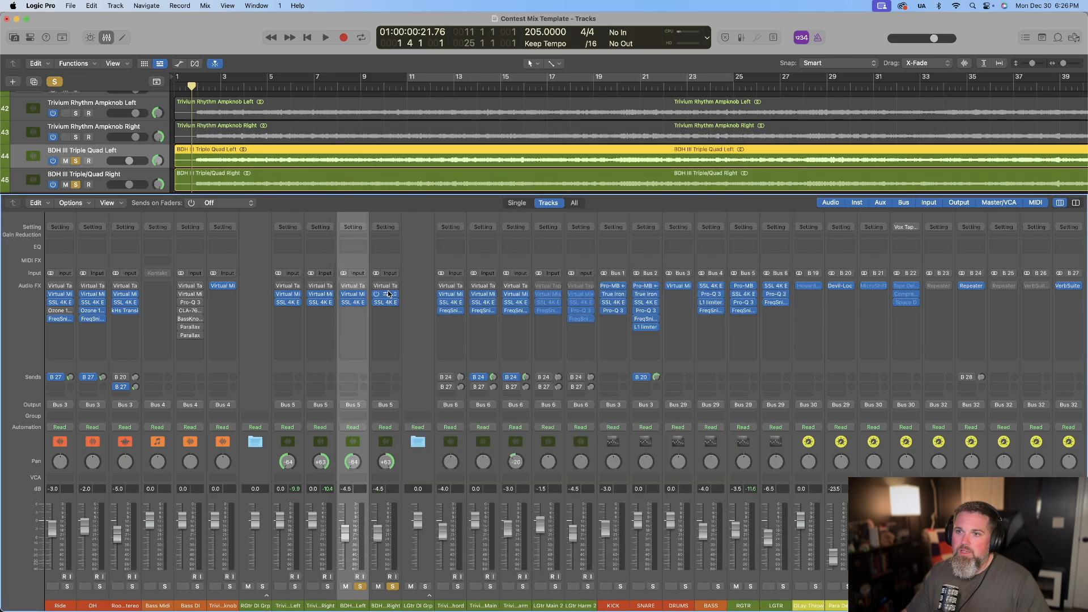
left_click(357, 303)
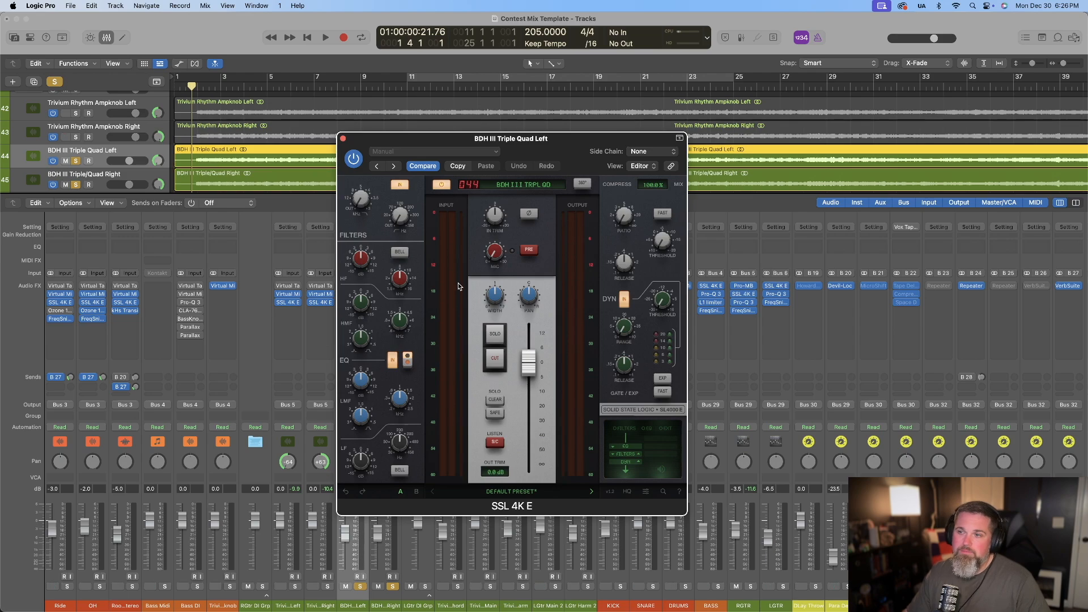
left_click(344, 138)
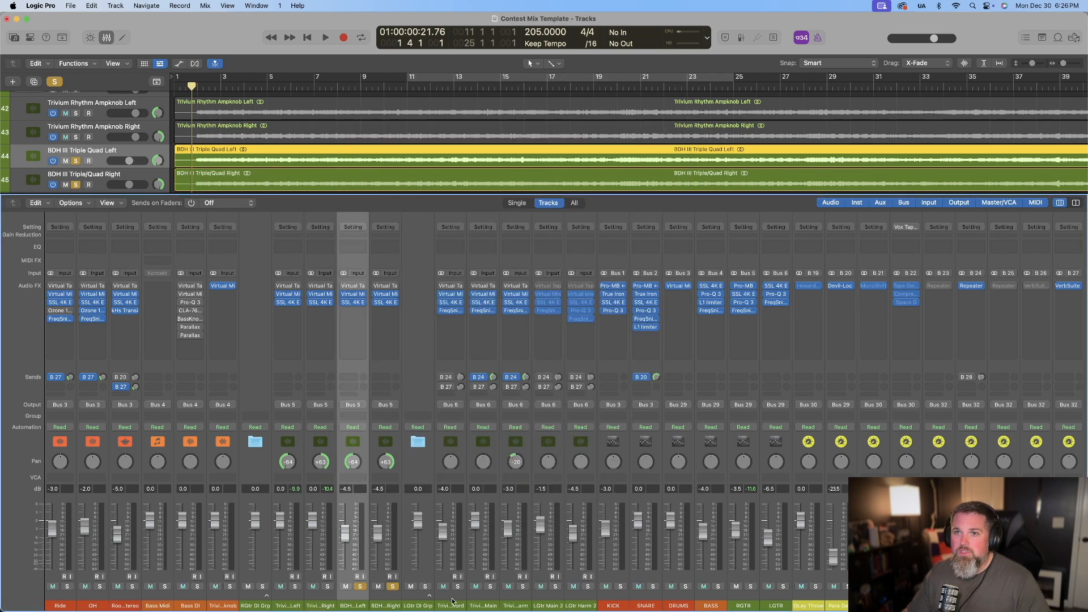
Play the two soloed BDH III guitars from just before bar 2 to about bar 17 and return the playhead to just before bar 2
key("space")
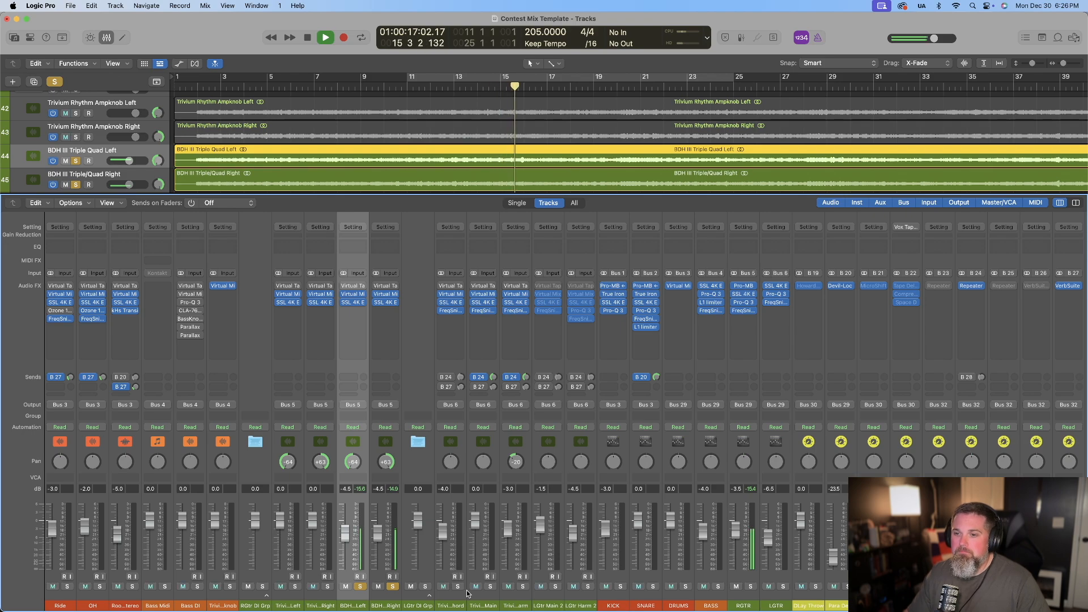
key("space")
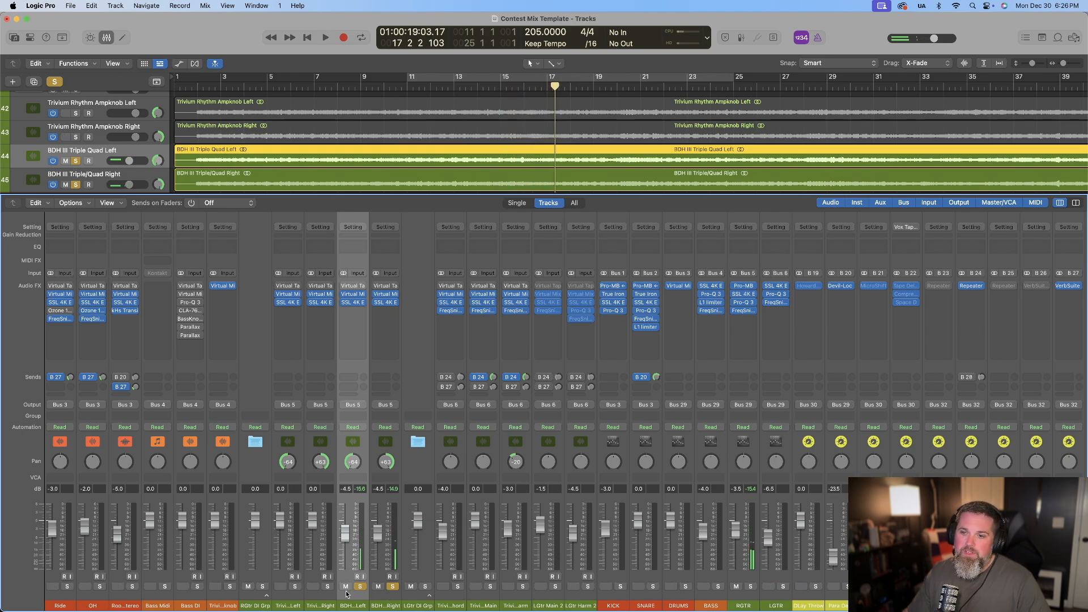
key("Return")
key("space")
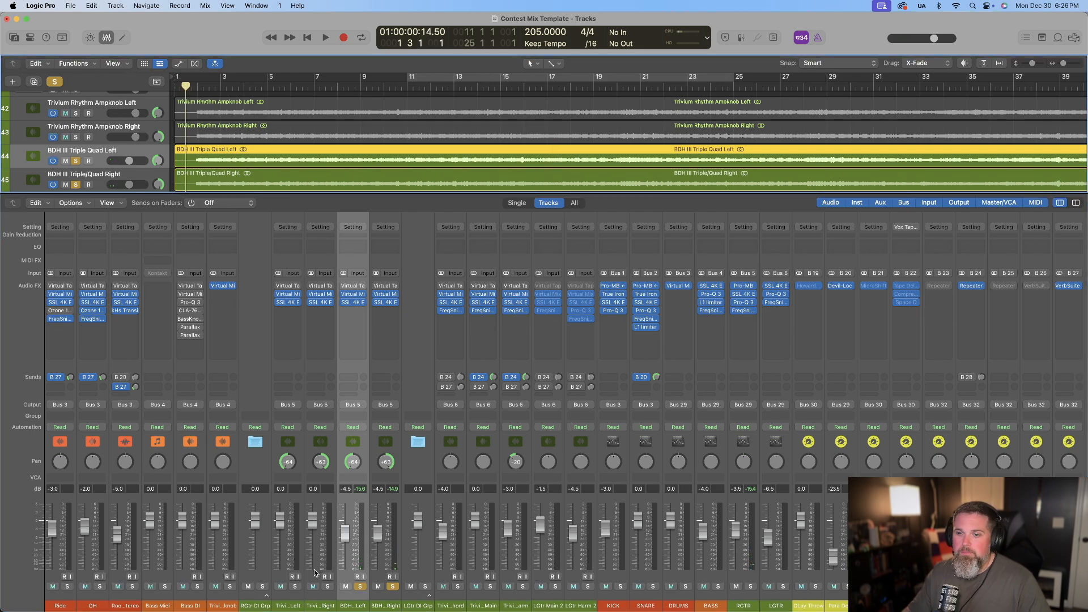
left_click(295, 586)
left_click(328, 587)
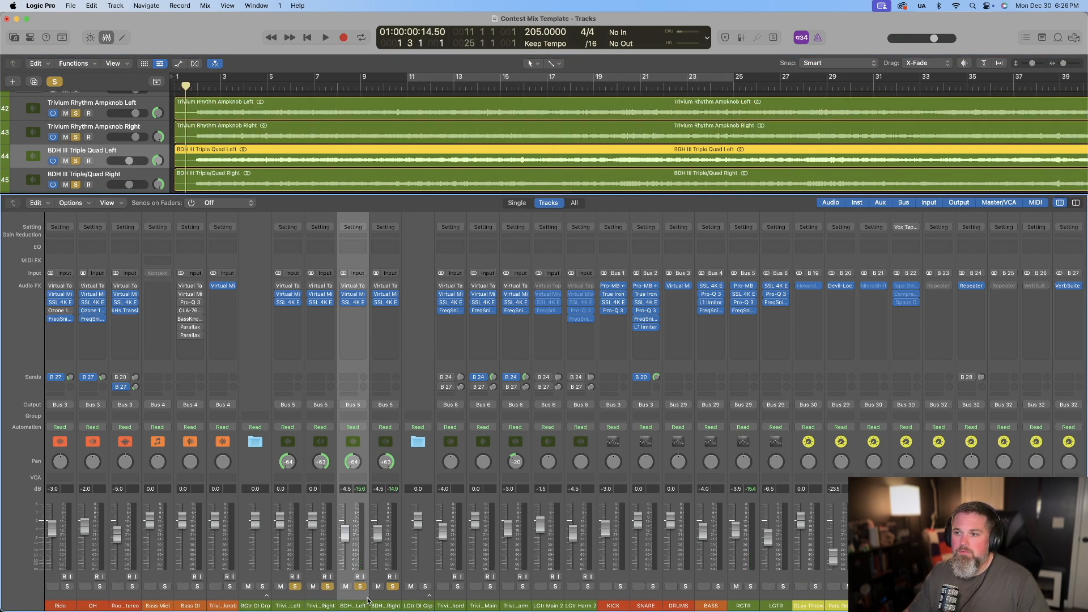
left_click(295, 586)
left_click(327, 586)
Move the solo from the two BDH III guitars to the RGTR bus and play it to about bar 21
left_click(360, 586)
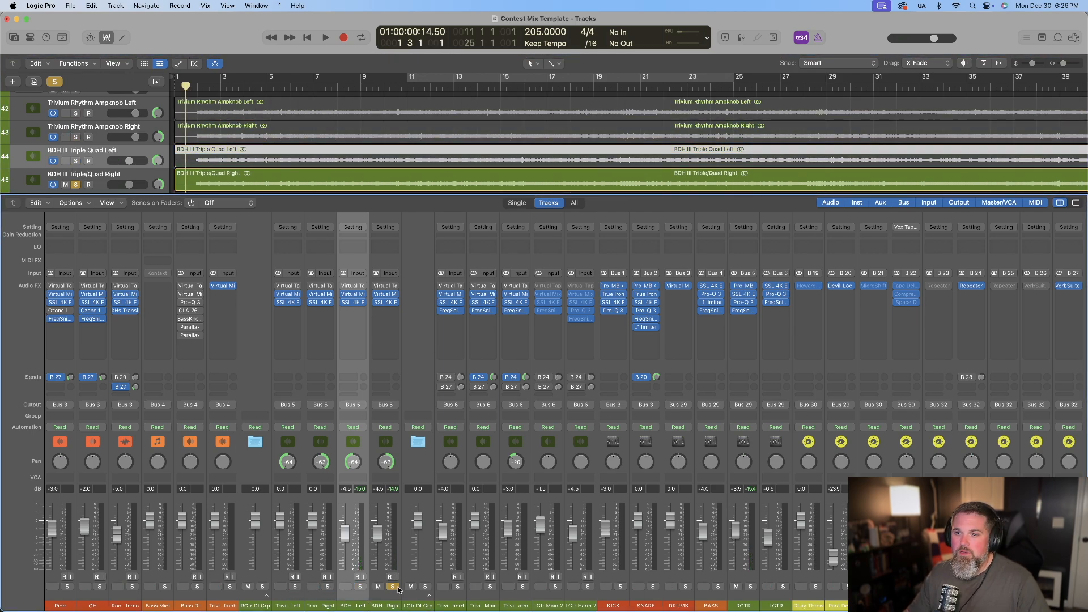
left_click(392, 586)
left_click(752, 587)
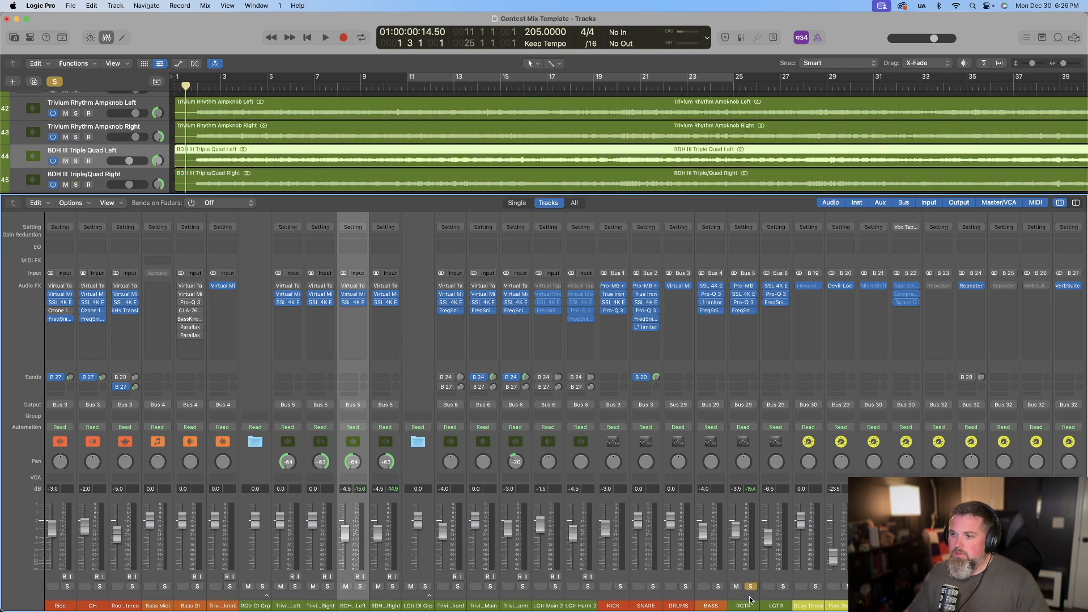
key("space")
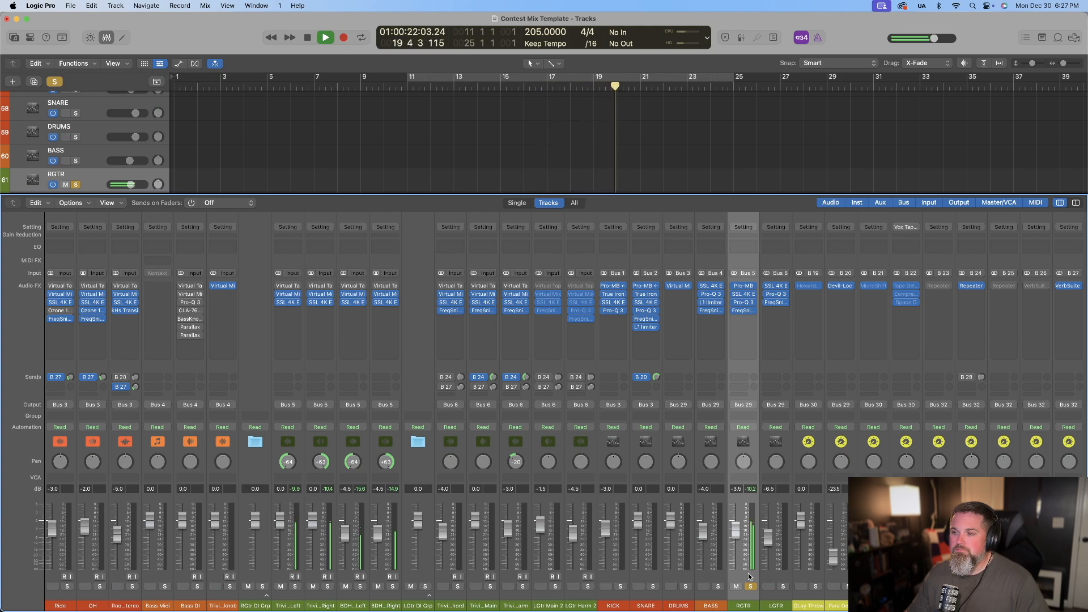
key("space")
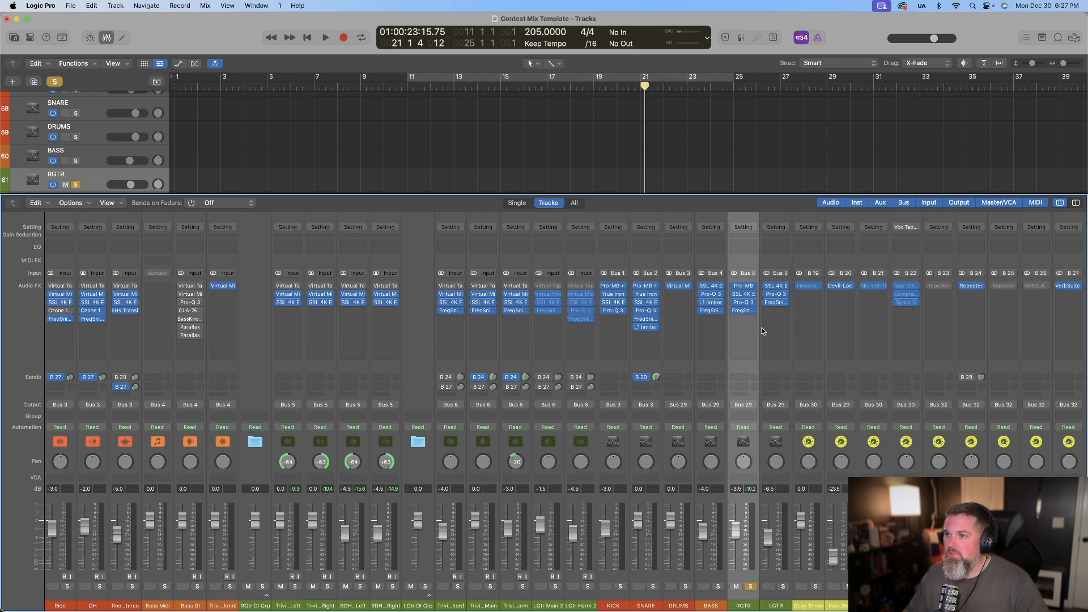
Examine Pro-MB on the RGTR bus and its phase mode options, keeping Minimum Phase selected
left_click(745, 286)
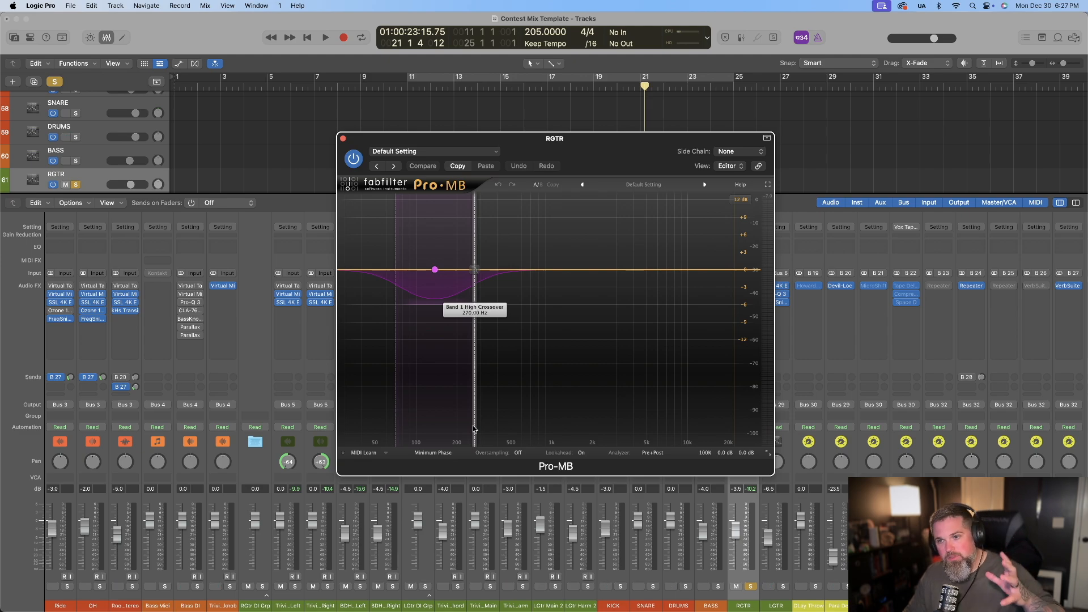
left_click(437, 454)
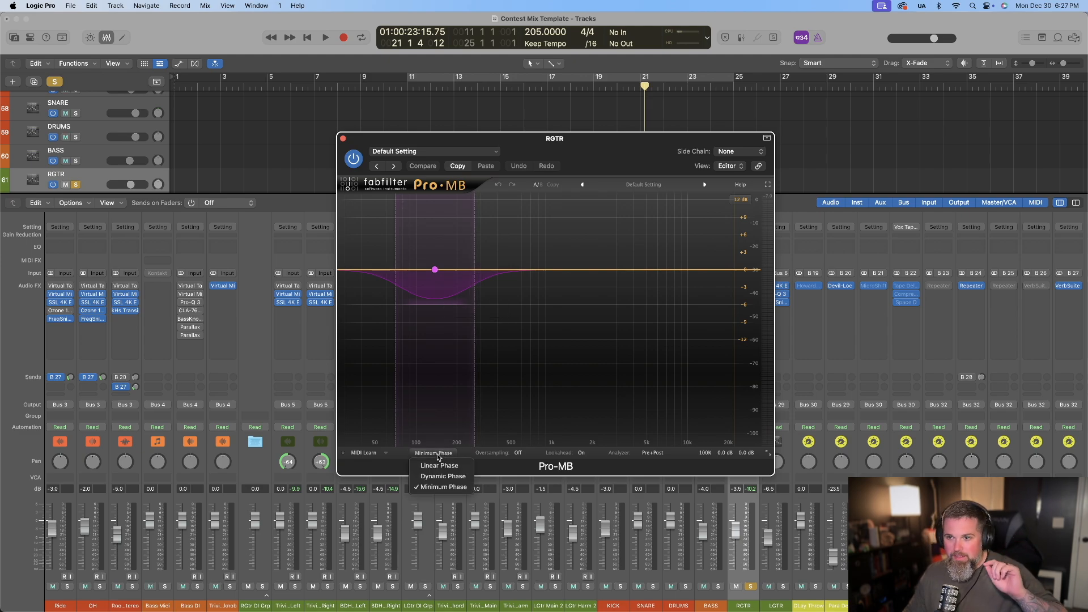
left_click(453, 489)
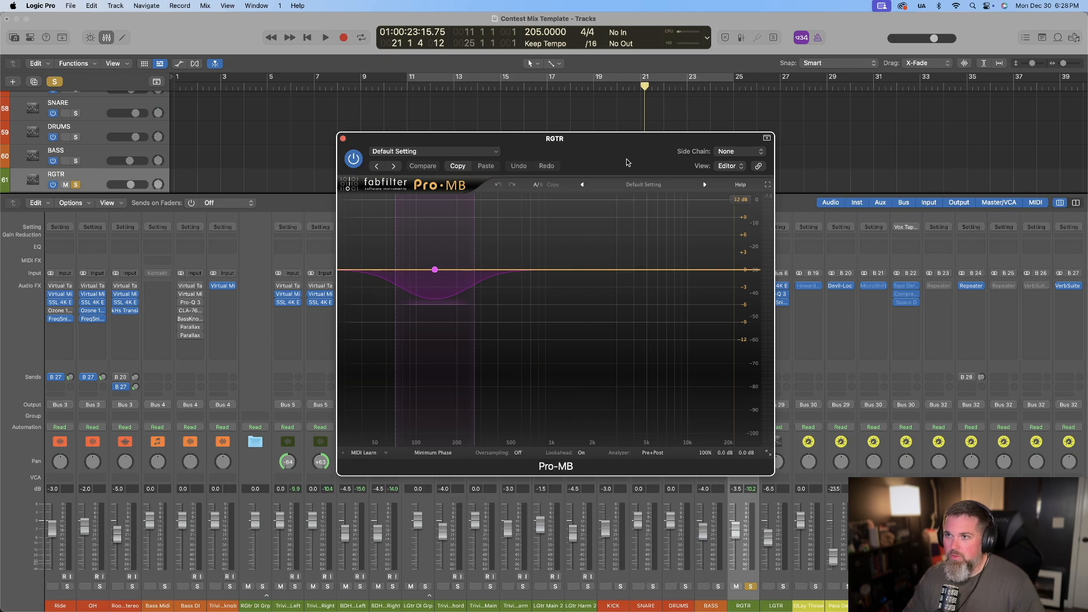
Move the Pro-MB window off the RGTR strip and bypass the three plug-ins that follow Pro-MB there
left_click_drag(627, 162, 470, 157)
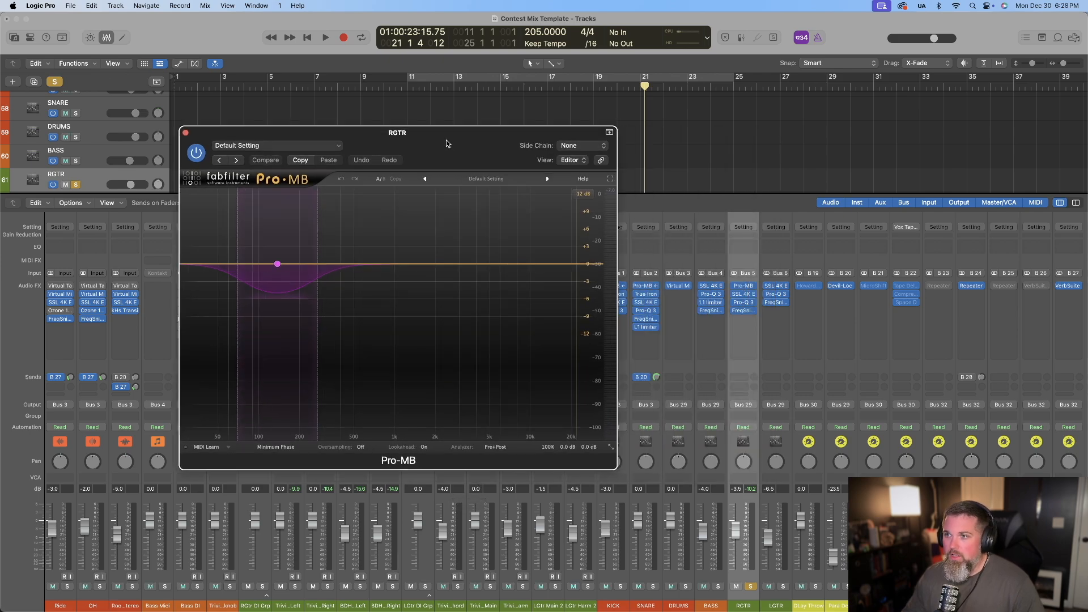
left_click(735, 303)
left_click(735, 311)
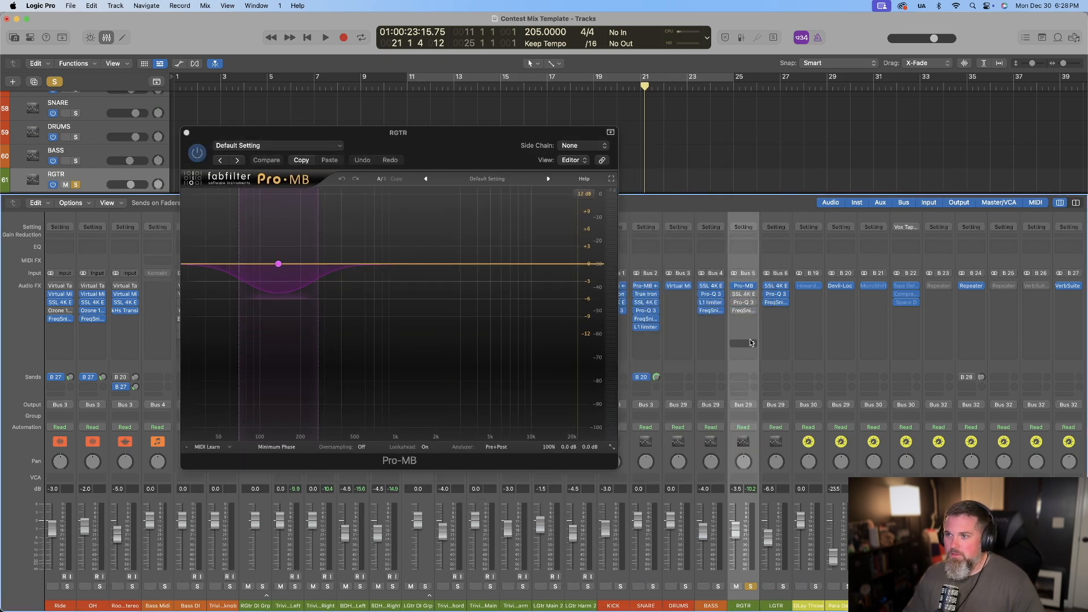
Play the RGTR bus from just before bar 2 to about bar 18, comparing the sound with Pro-MB bypassed and active
left_click(190, 89)
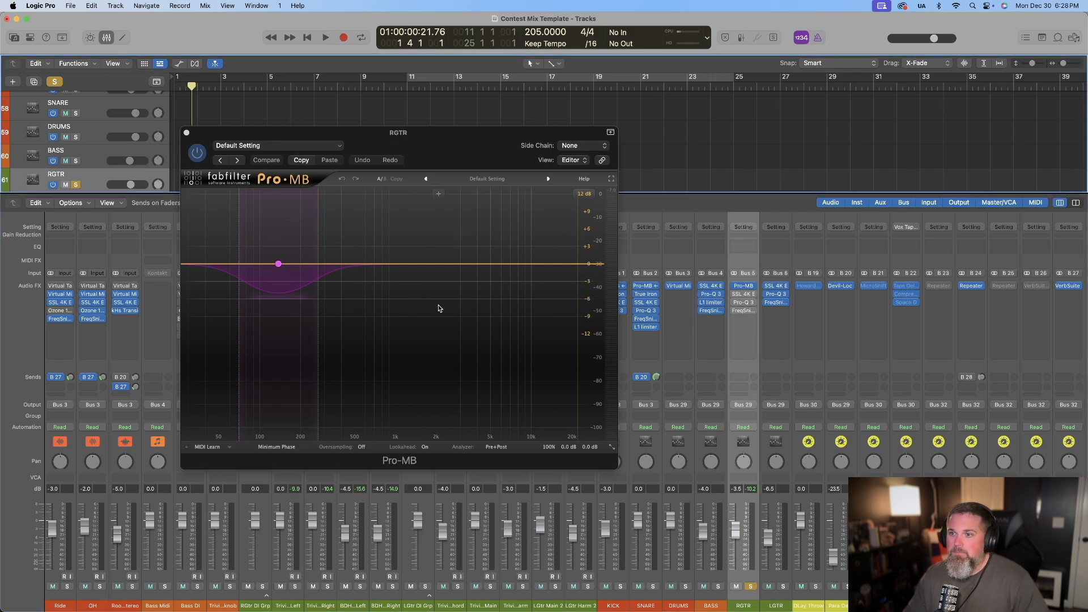
key("space")
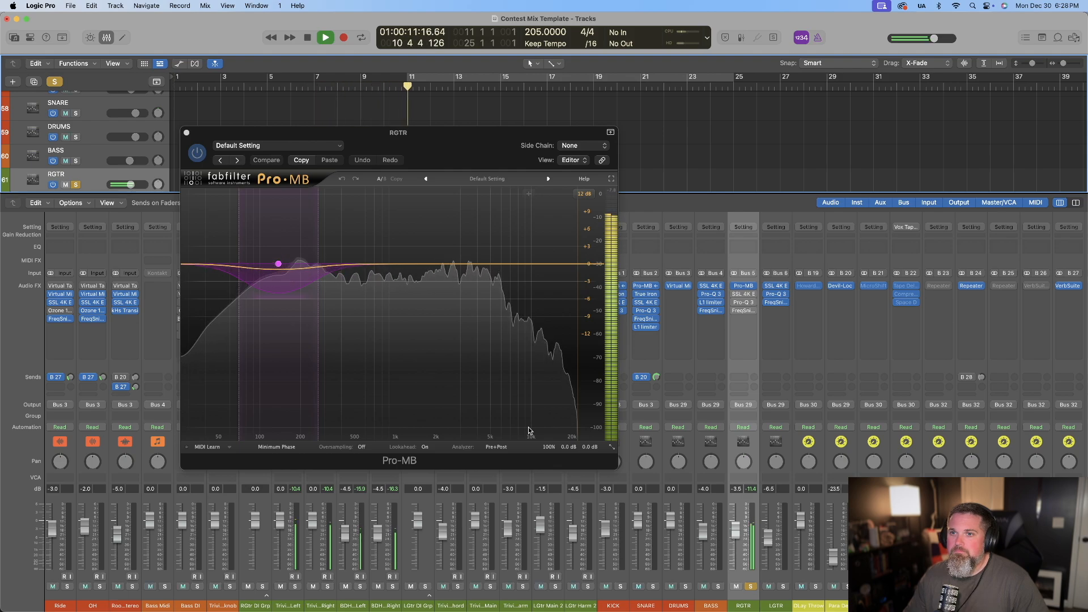
key("space")
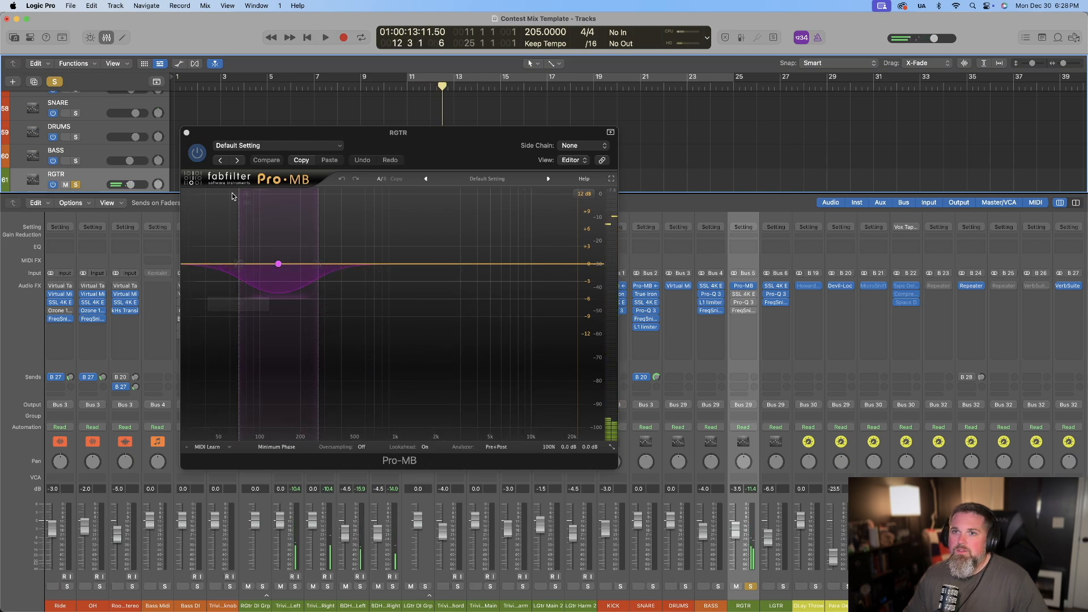
left_click(203, 160)
key("space")
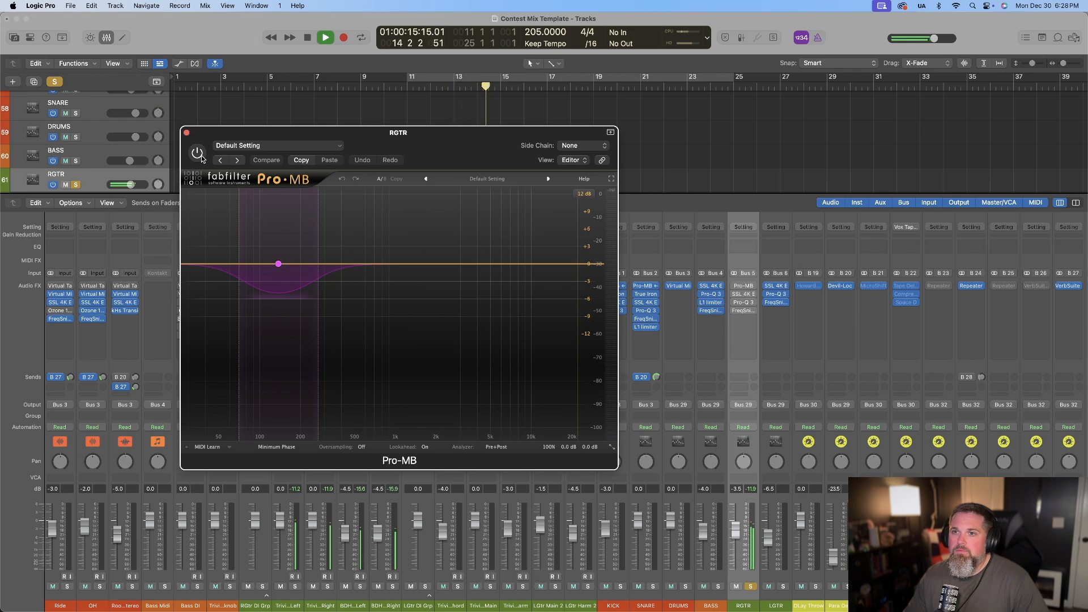
left_click(202, 159)
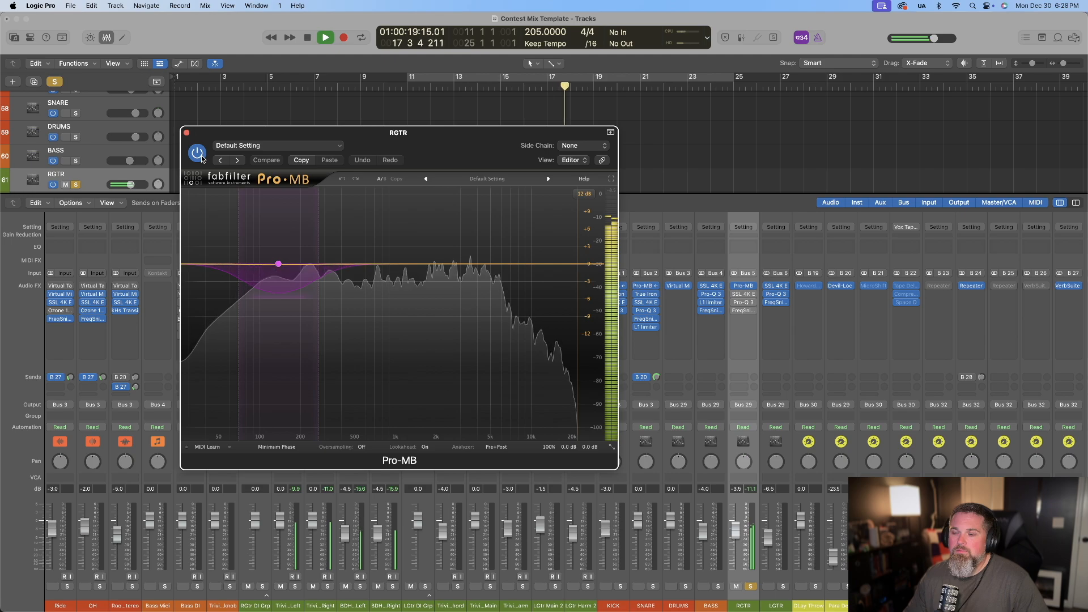
key("space")
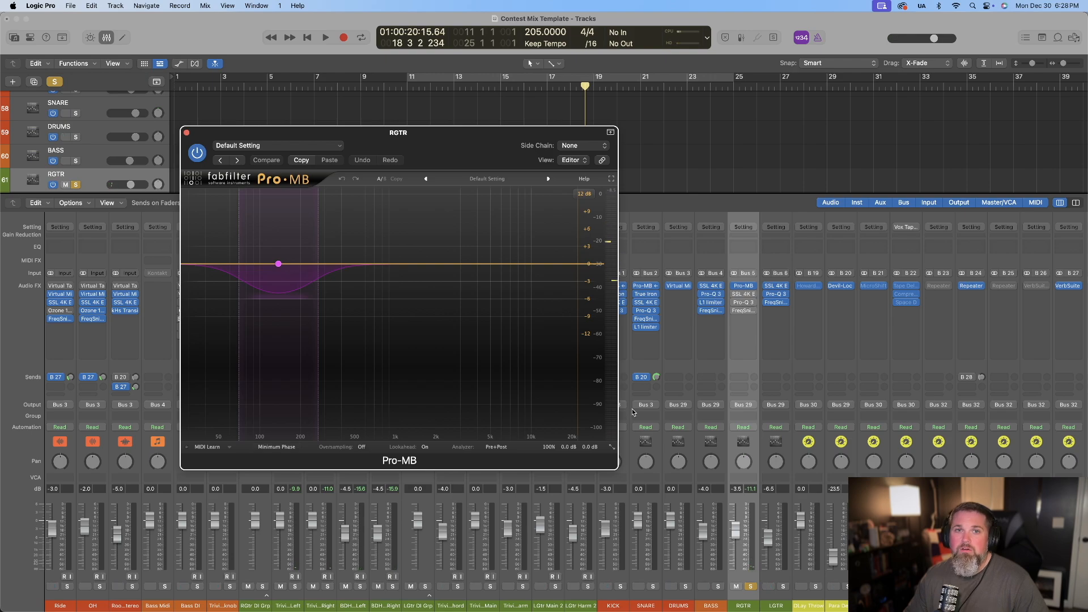
Compare Pro-MB's Dynamic Phase with Minimum Phase during playback to about bar 29, leaving it on Minimum Phase, and close the plug-in
key("space")
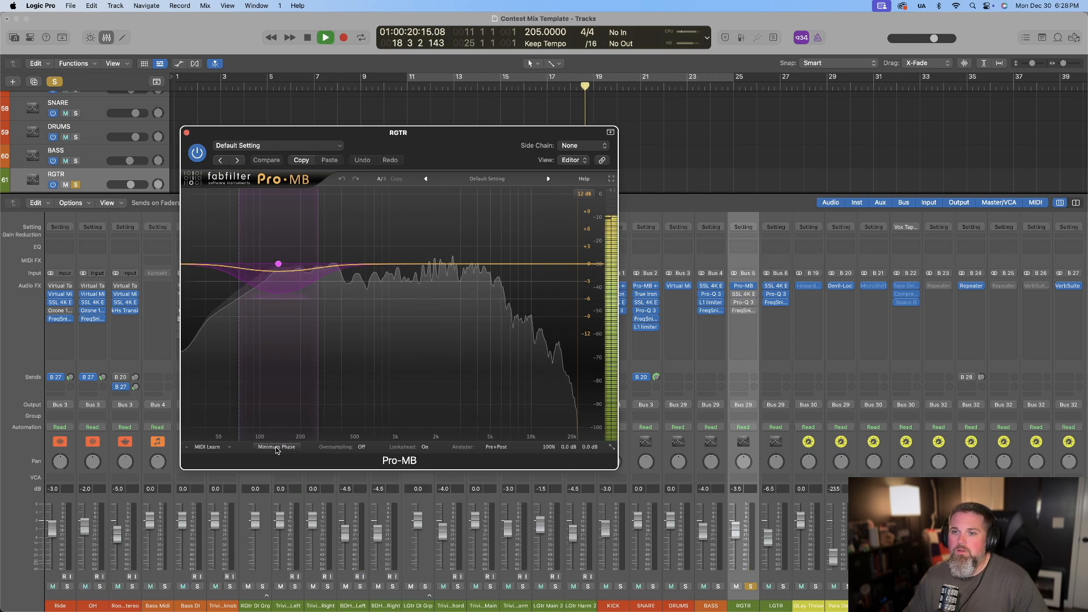
left_click(276, 448)
left_click(287, 471)
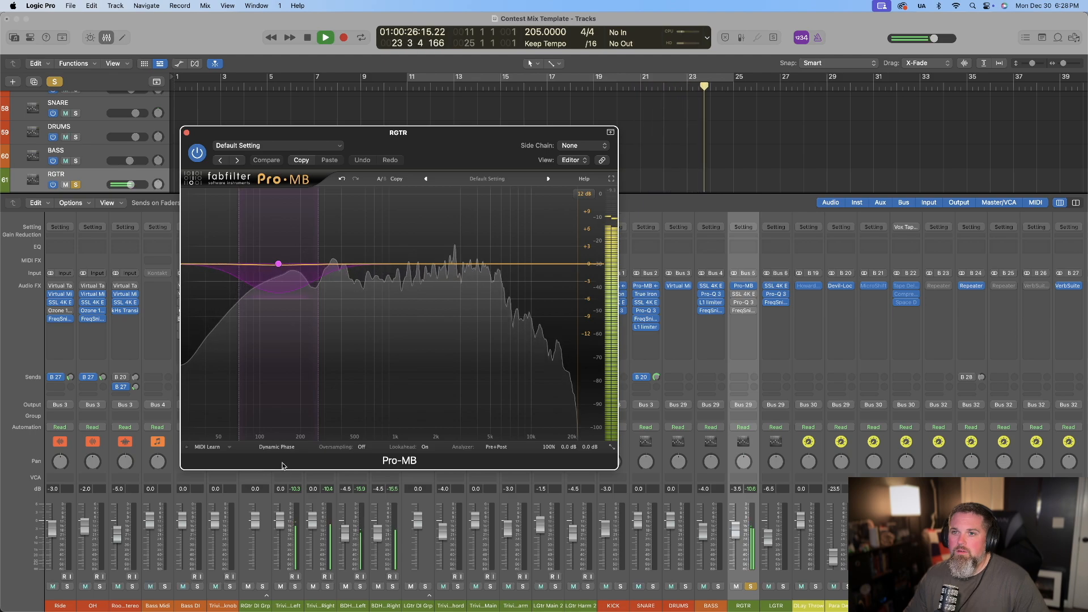
left_click(277, 448)
left_click(287, 481)
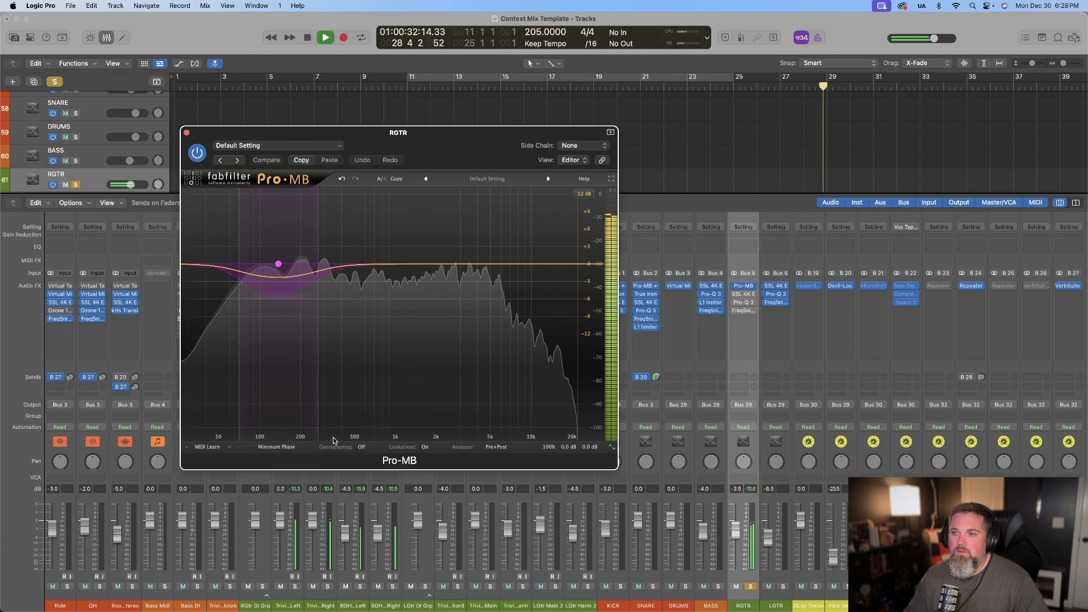
key("space")
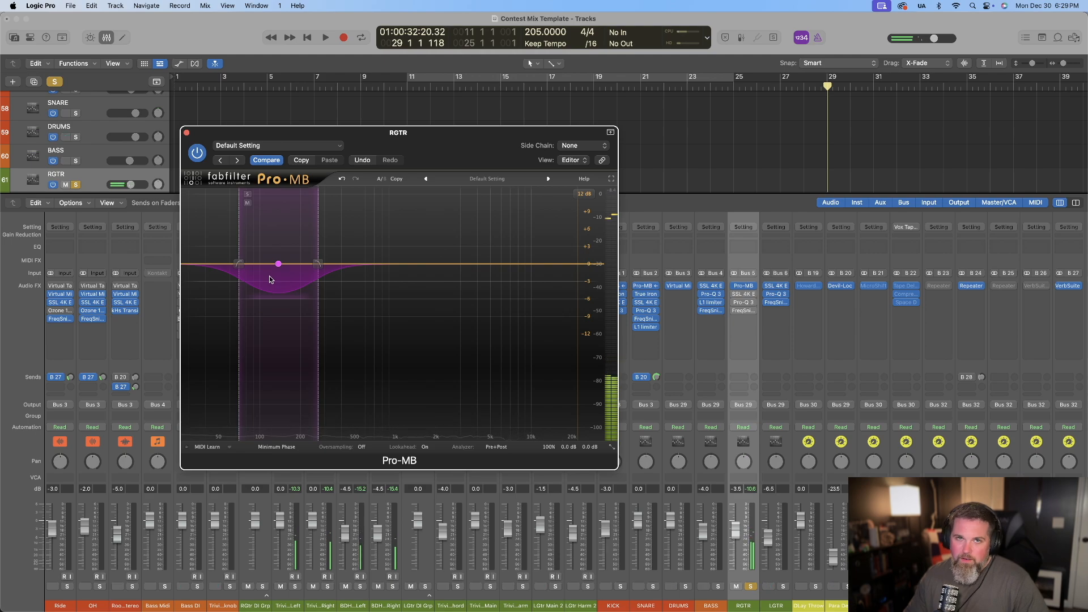
left_click(187, 133)
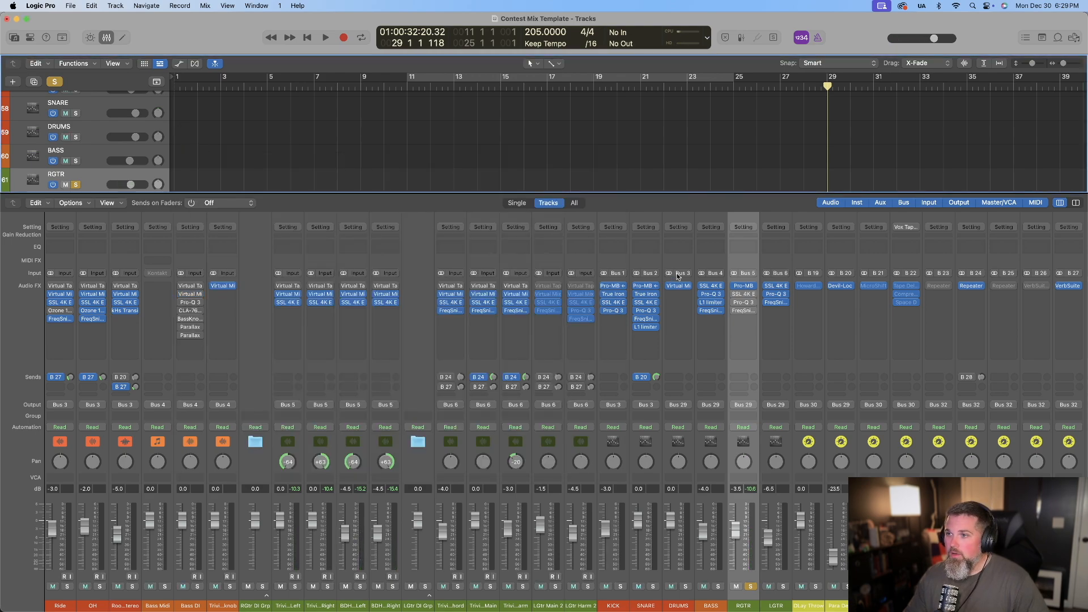
Return the playhead to just before bar 2, then re-enable the SSL 4K E on the RGTR bus and open it
scroll(672, 276, "left", 1)
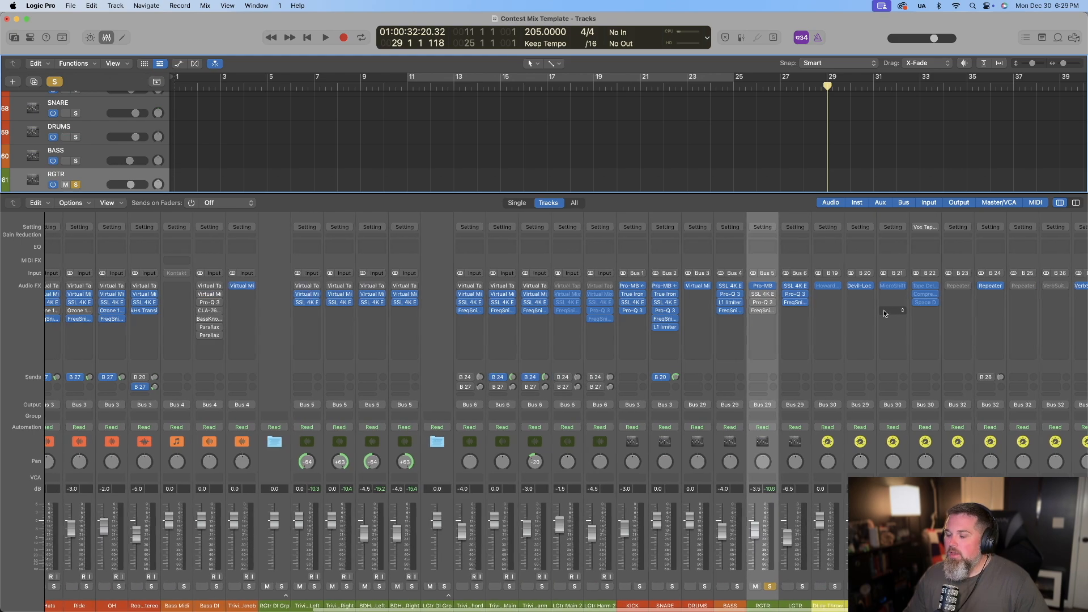
scroll(764, 308, "right", 6)
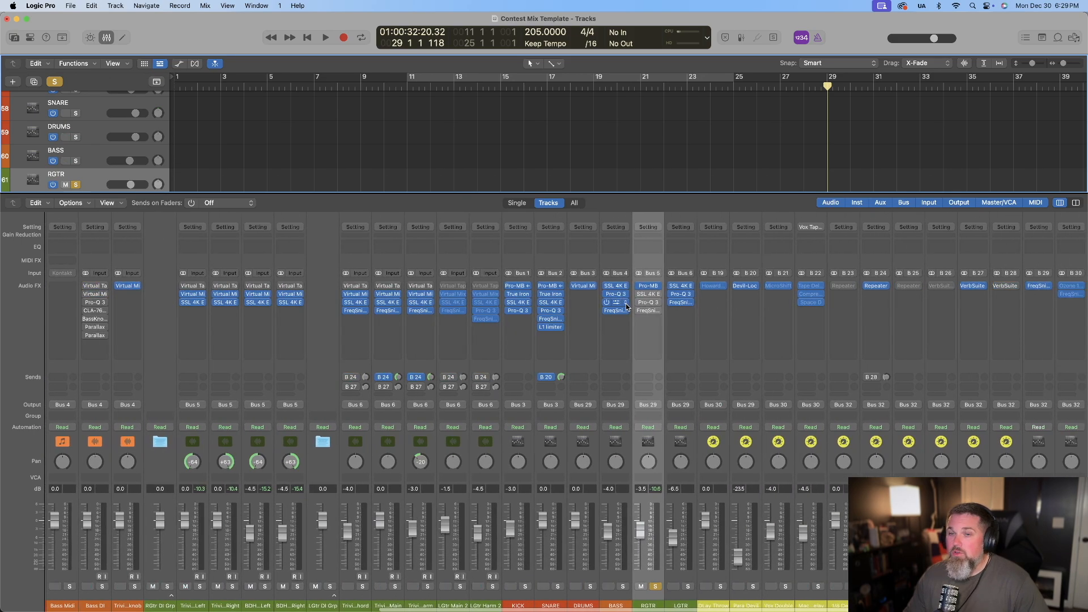
scroll(630, 308, "left", 1)
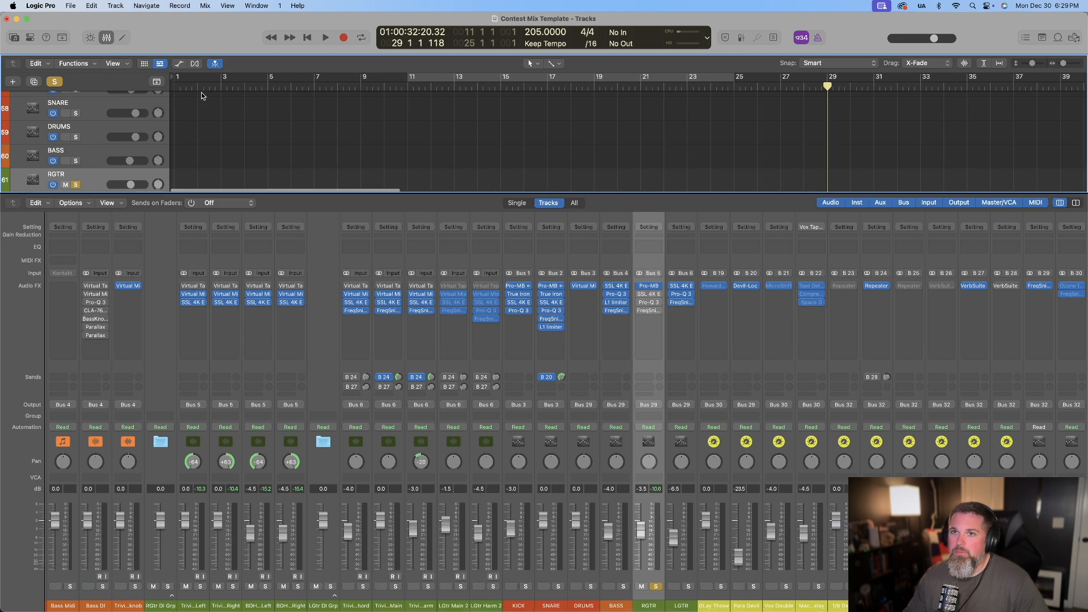
left_click(186, 89)
left_click(640, 294)
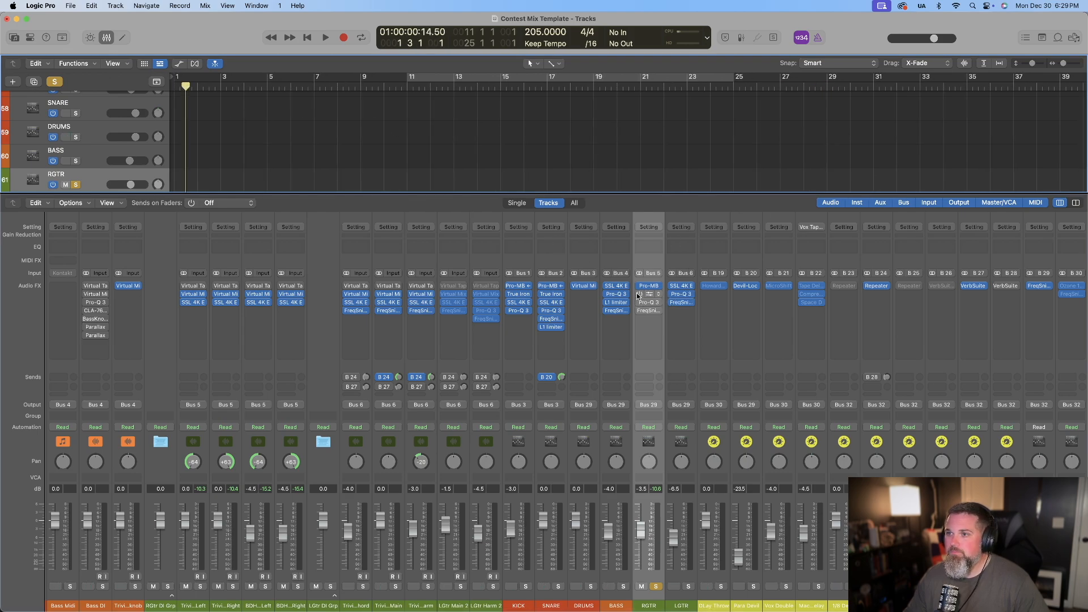
left_click(647, 295)
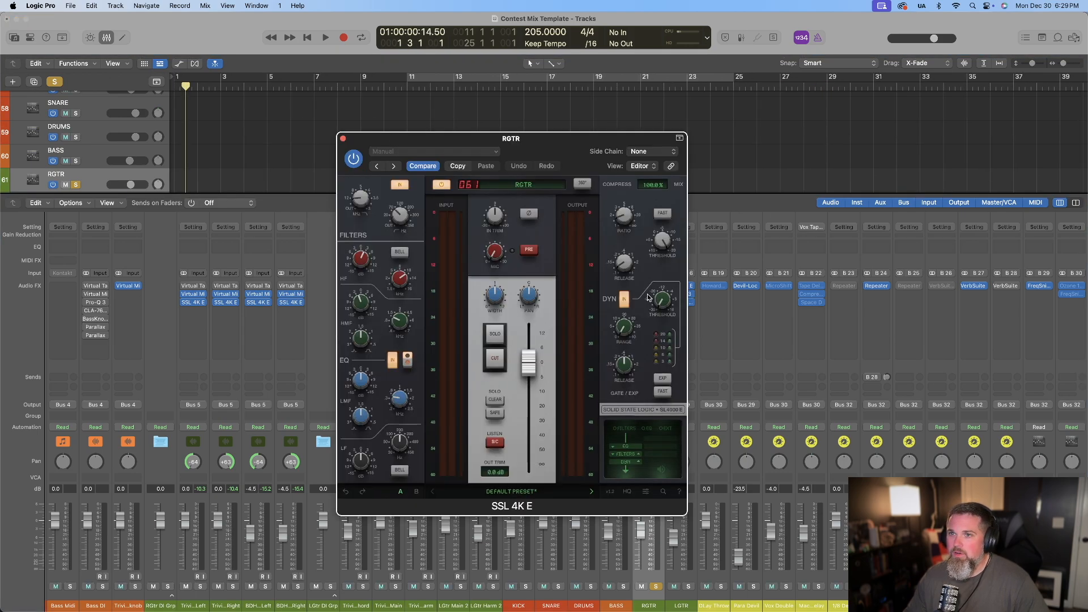
Inspect the filter and EQ settings of the SSL 4K E on the RGTR bus, from the high-pass down to the low band
mouse_move(368, 208)
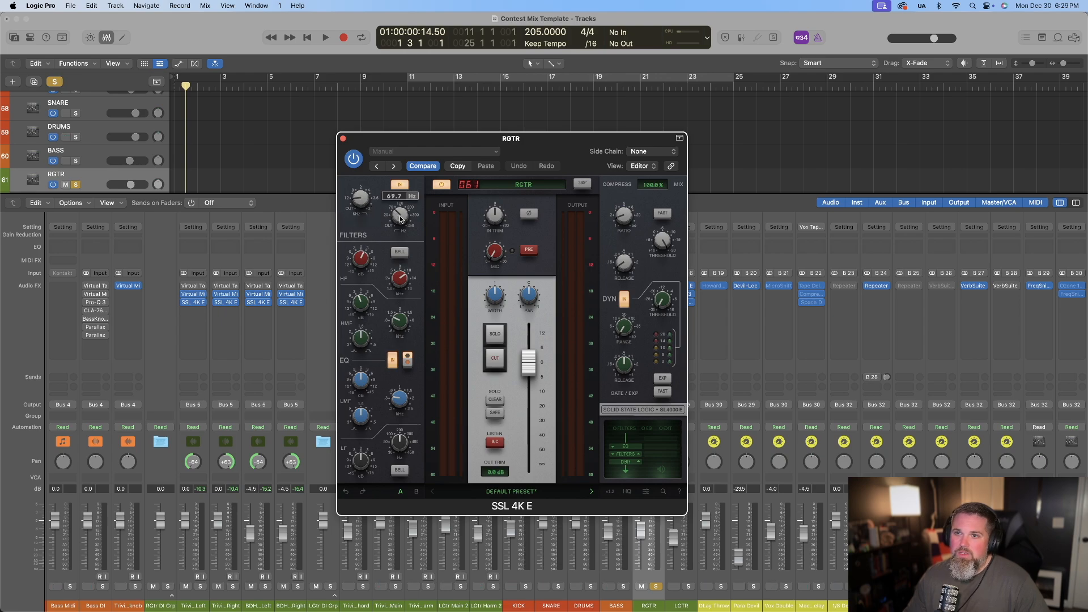
mouse_move(359, 270)
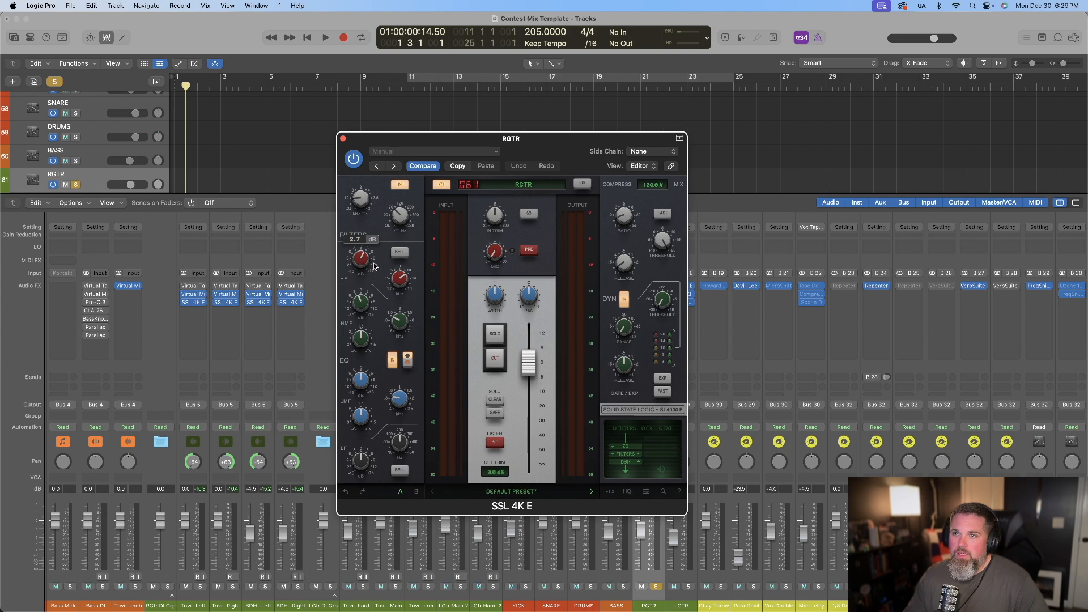
mouse_move(400, 281)
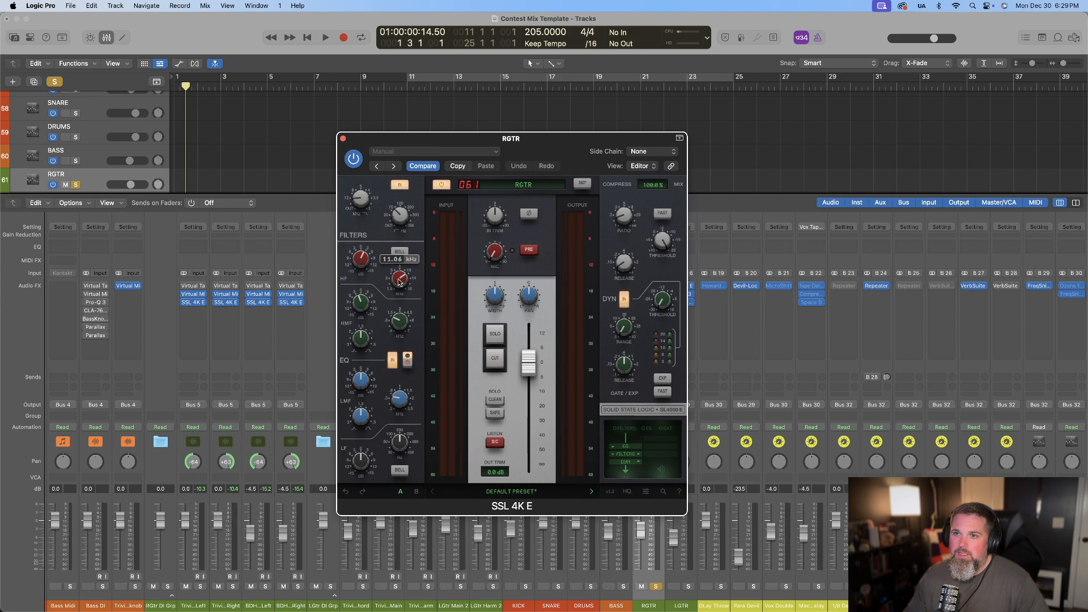
mouse_move(369, 303)
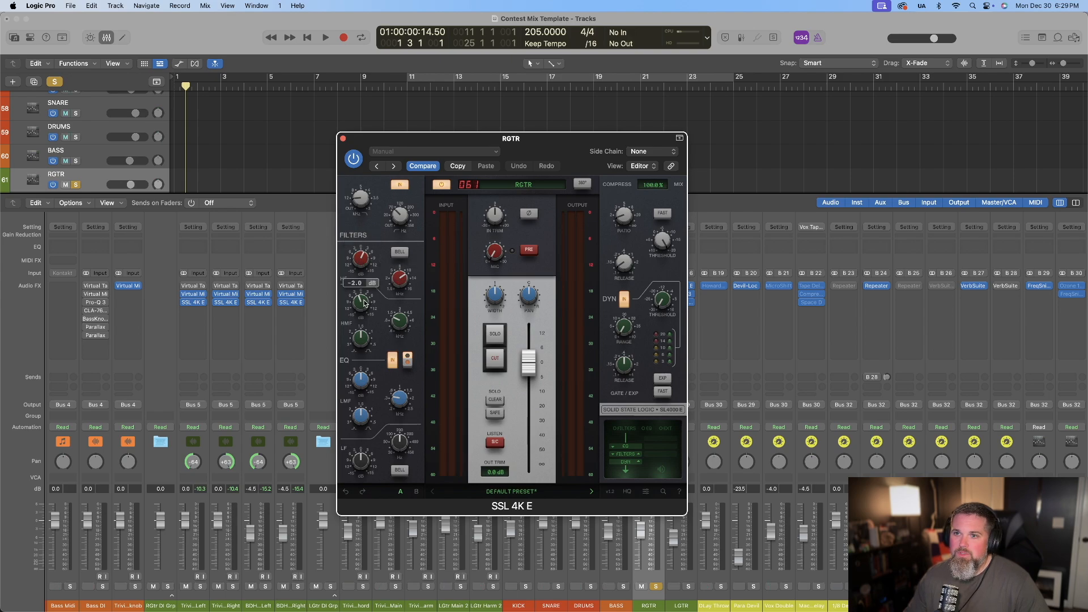
mouse_move(395, 324)
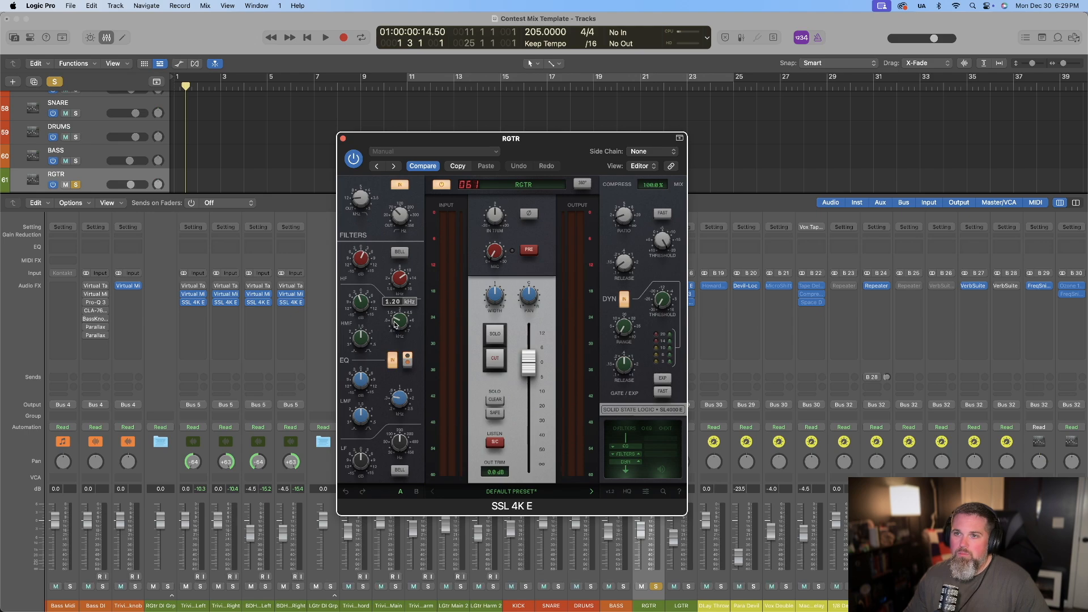
mouse_move(387, 453)
Reset the SSL 4K E's channel fader to its default level and inspect the compressor's ratio and release
mouse_move(535, 366)
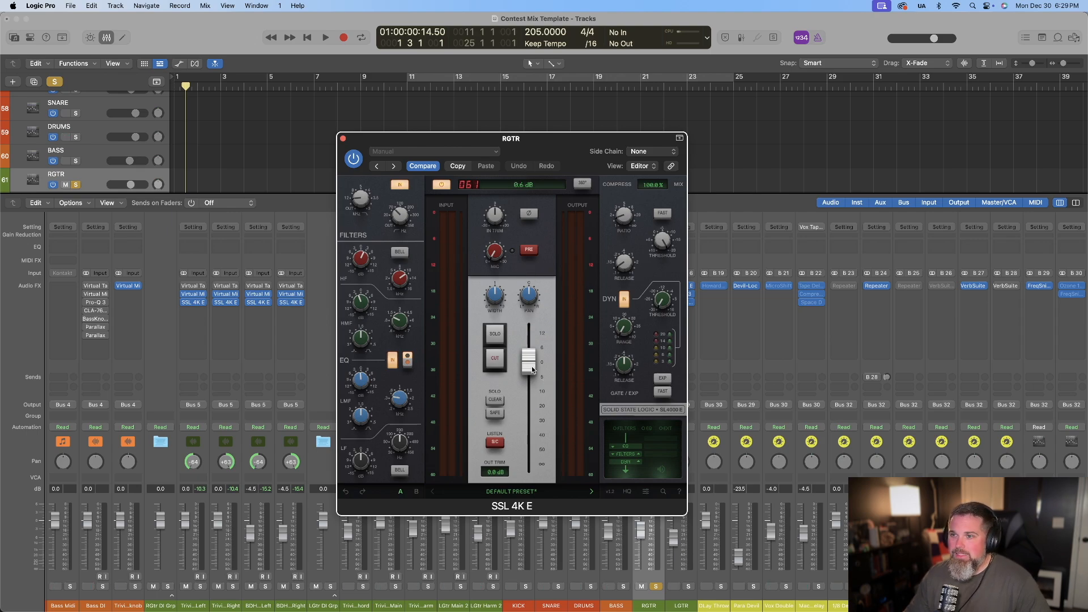
left_click(532, 370, "alt")
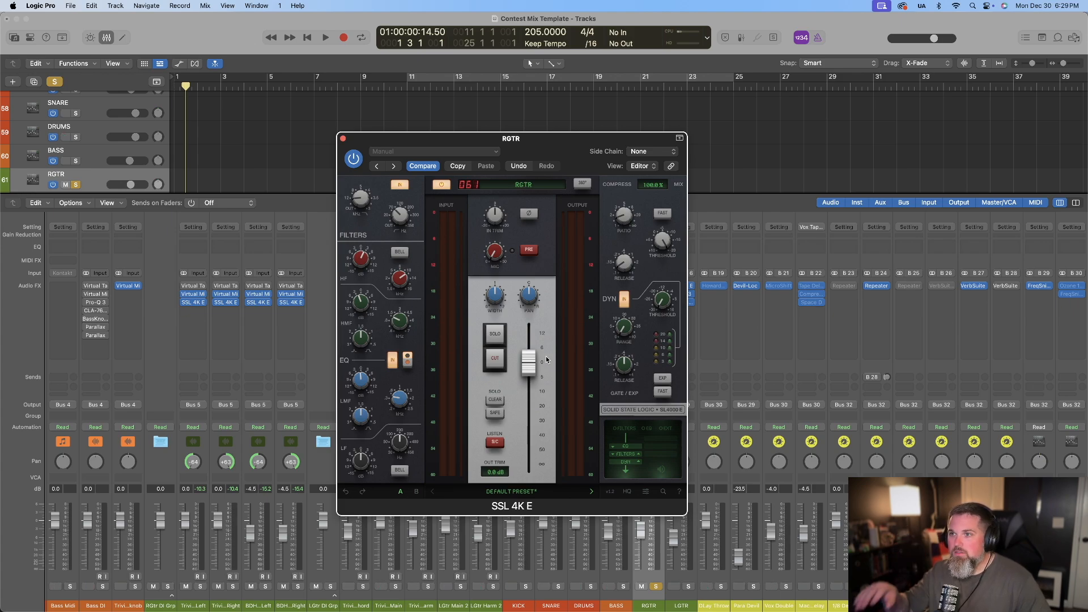
mouse_move(635, 227)
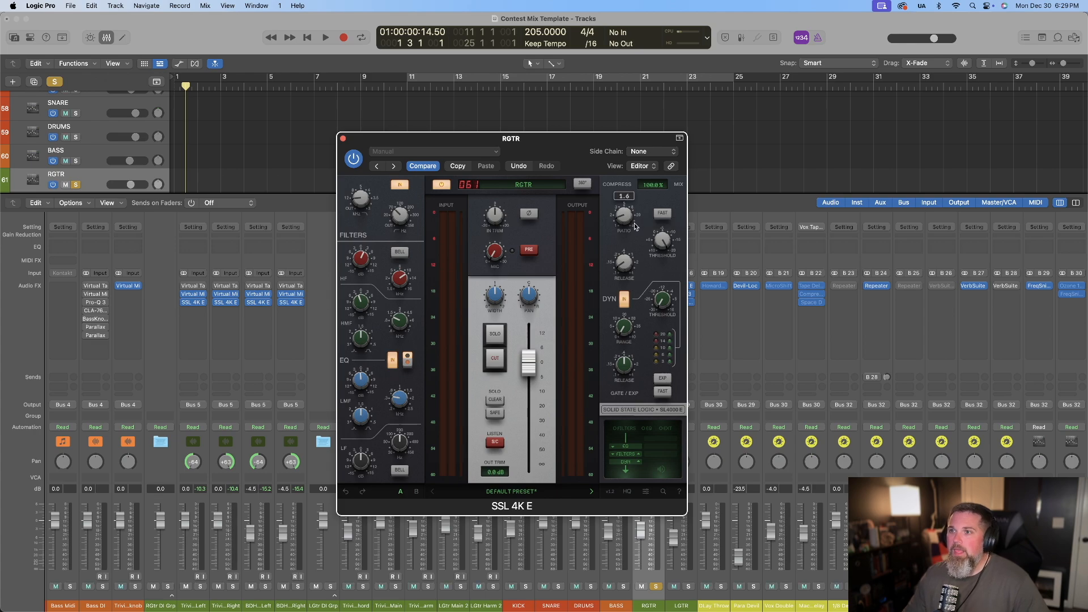
mouse_move(632, 274)
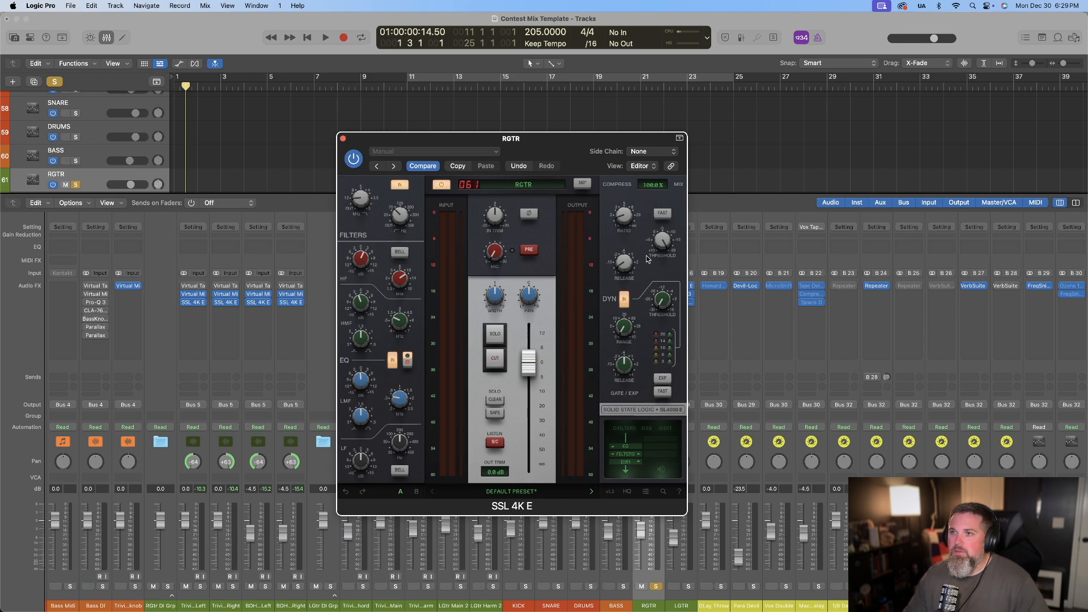
Play the RGTR bus from just before bar 2 to about bar 18, comparing the SSL 4K E bypassed and active, and close the plug-in
left_click_drag(555, 141, 480, 136)
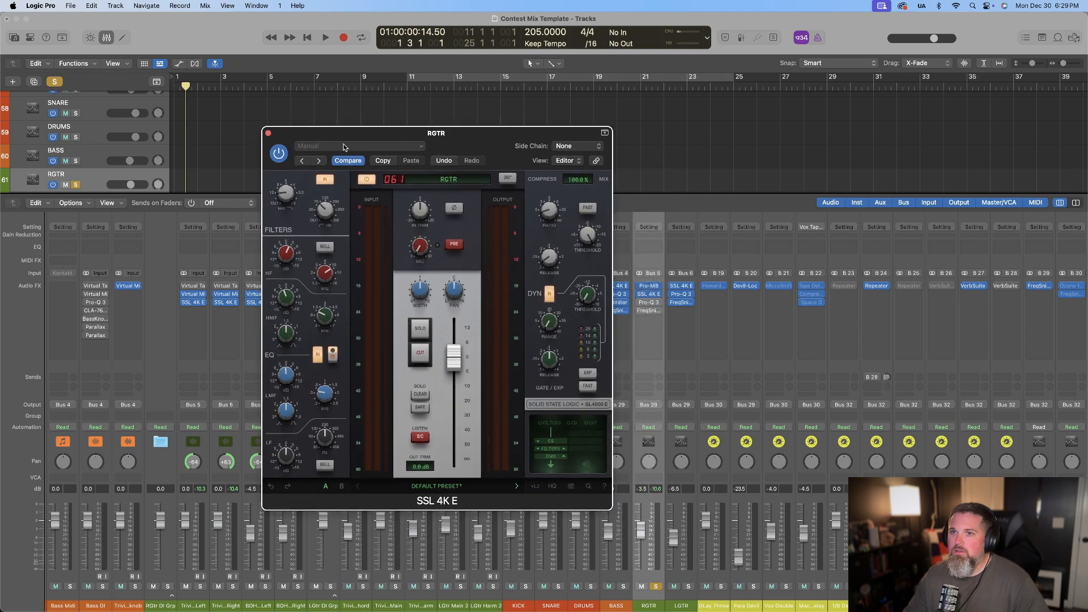
key("space")
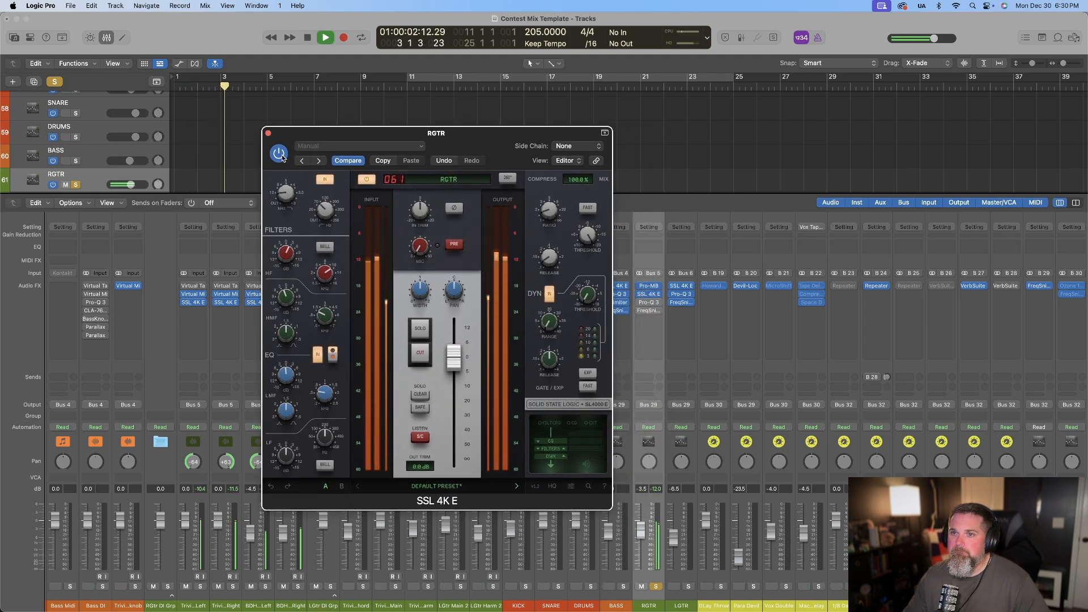
left_click(279, 154)
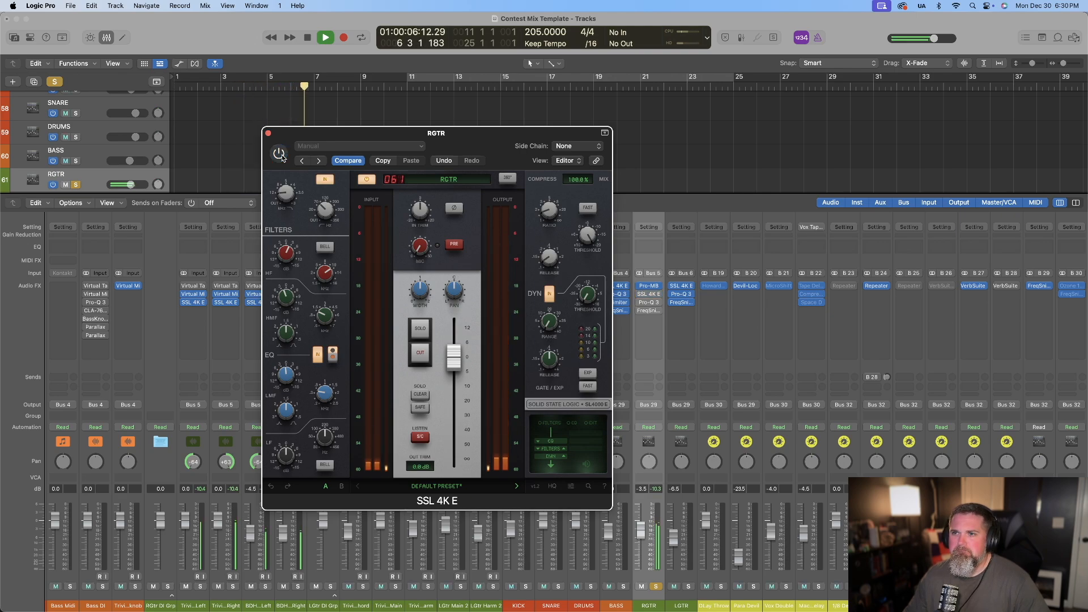
left_click(282, 157)
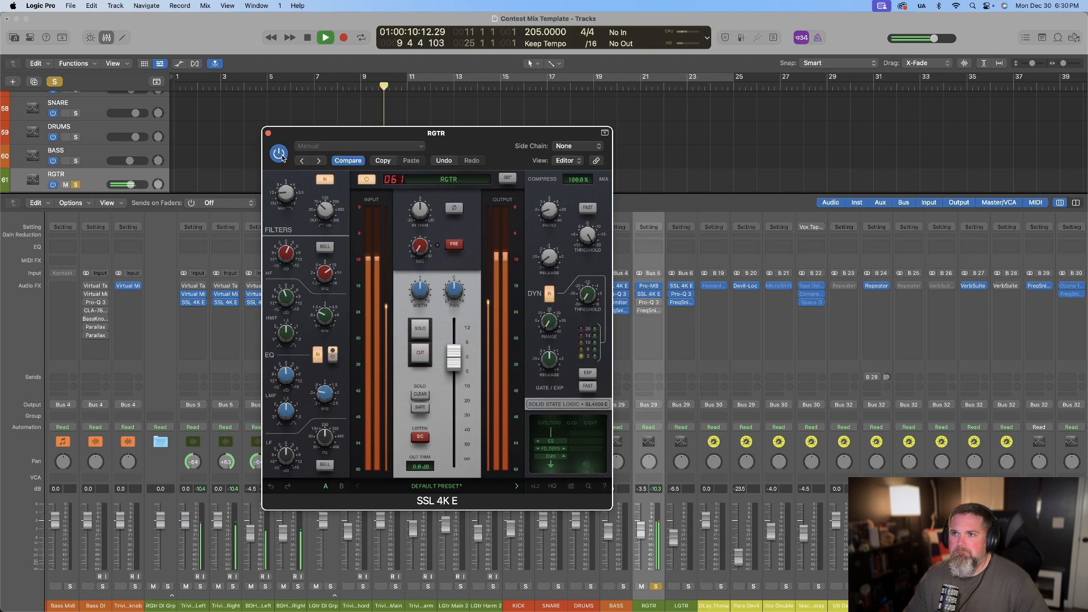
key("space")
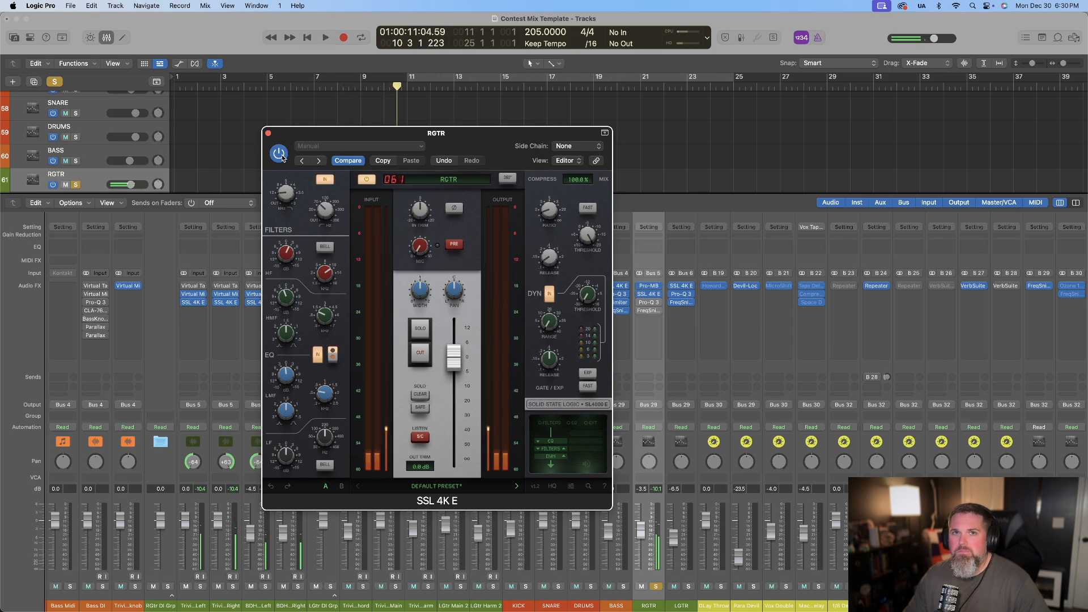
key("space")
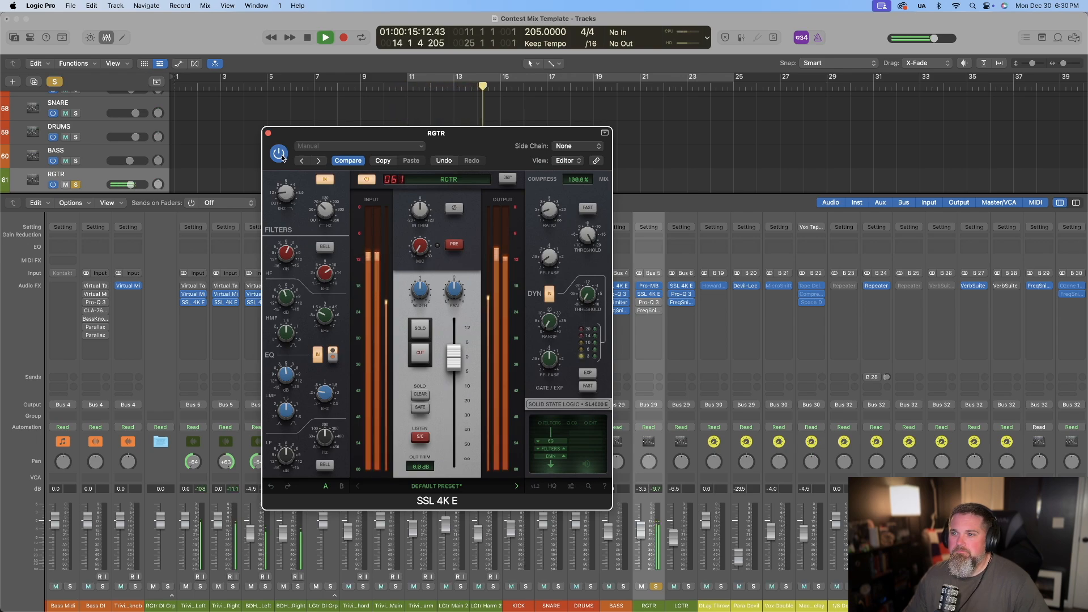
left_click(281, 156)
left_click(281, 156)
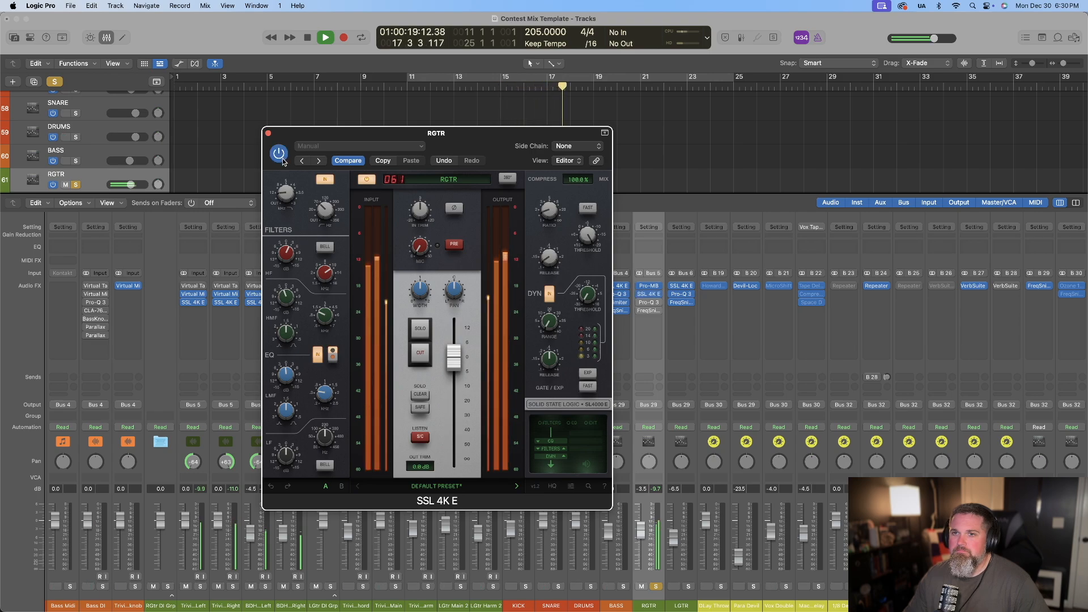
key("space")
left_click(269, 134)
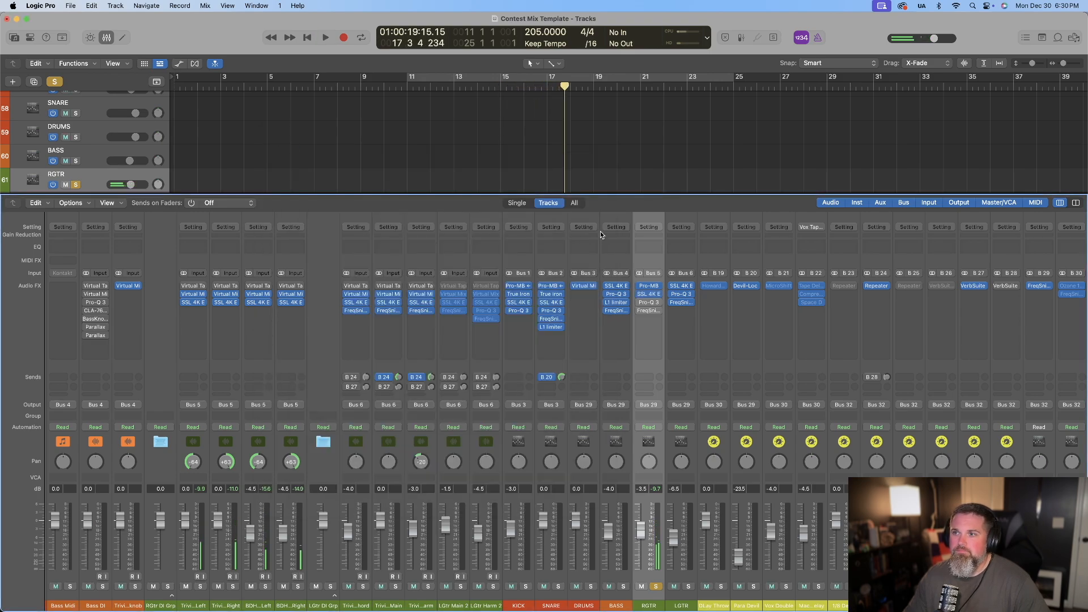
Re-enable Pro-Q 3 on the RGTR bus, open it, and move its window clear of the RGTR strip
left_click(653, 306)
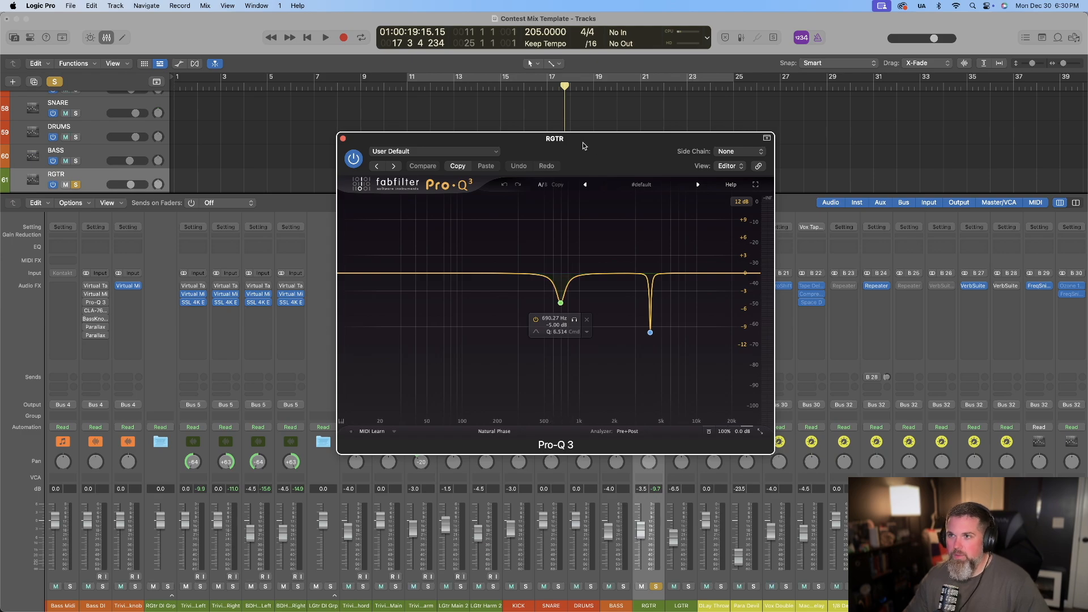
left_click_drag(583, 142, 467, 140)
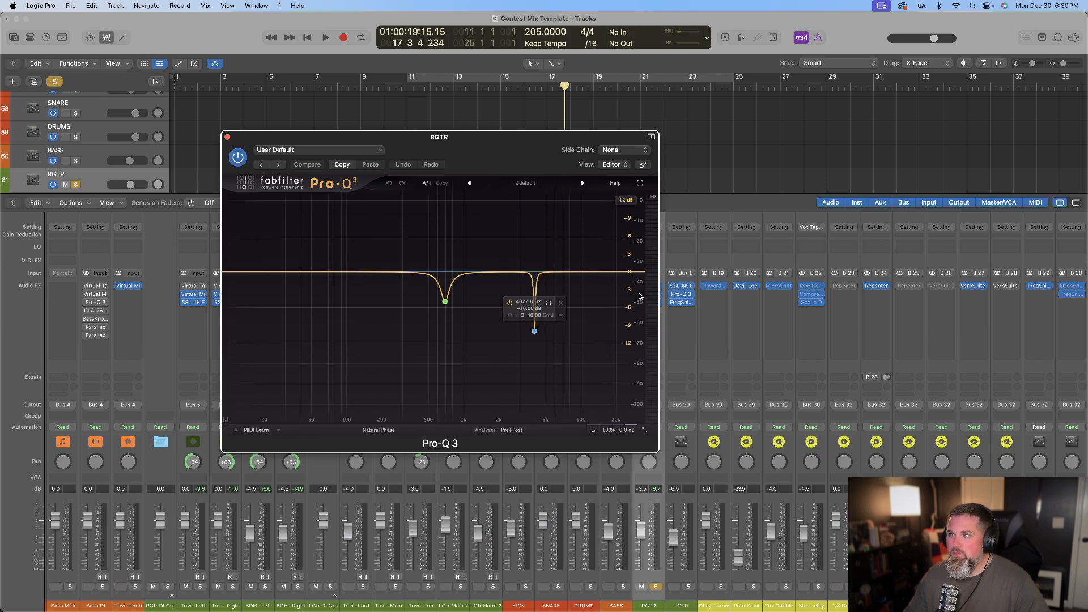
left_click_drag(502, 143, 441, 149)
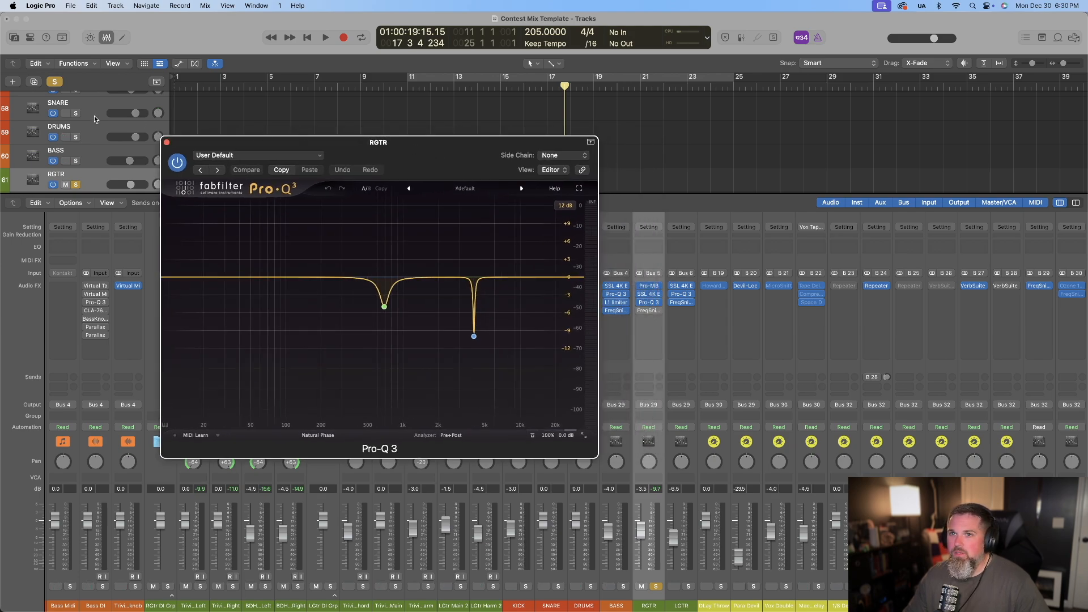
Play the RGTR bus from just before bar 2, comparing the sound with Pro-Q 3 bypassed and active
left_click(187, 91)
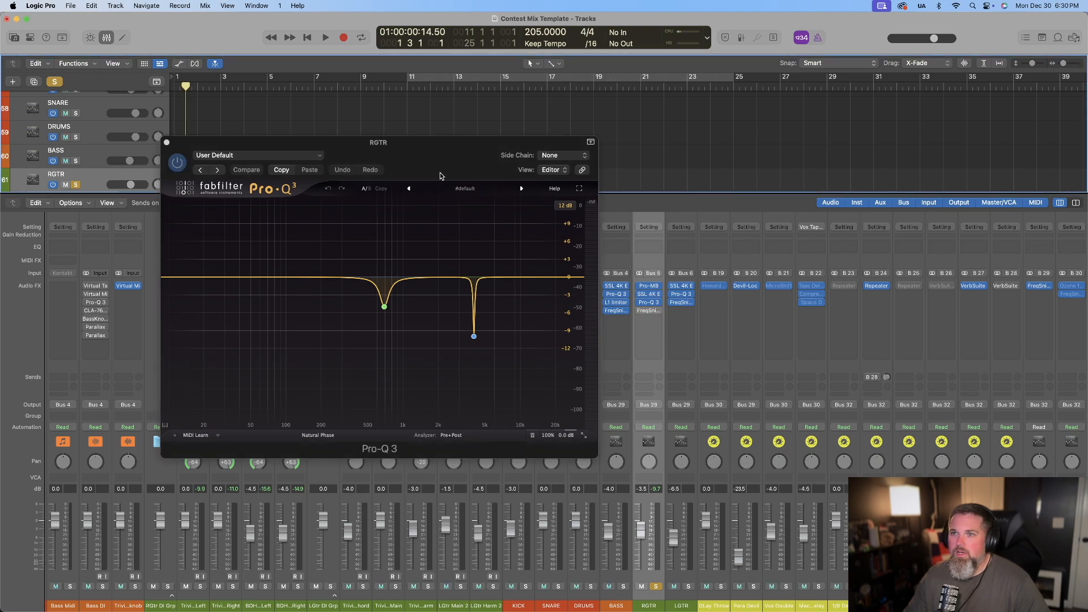
key("space")
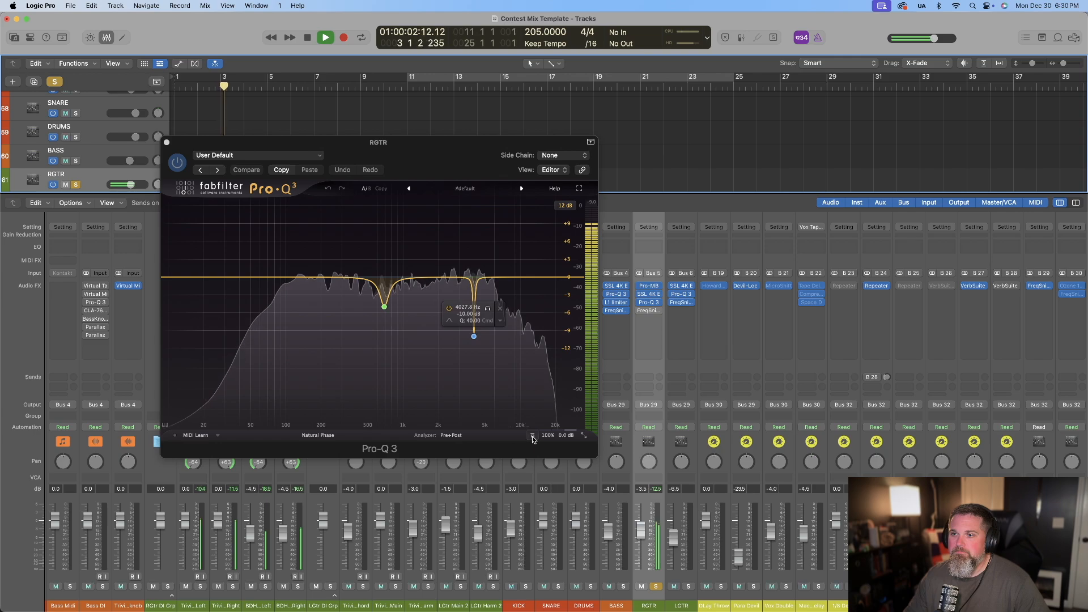
left_click(533, 437)
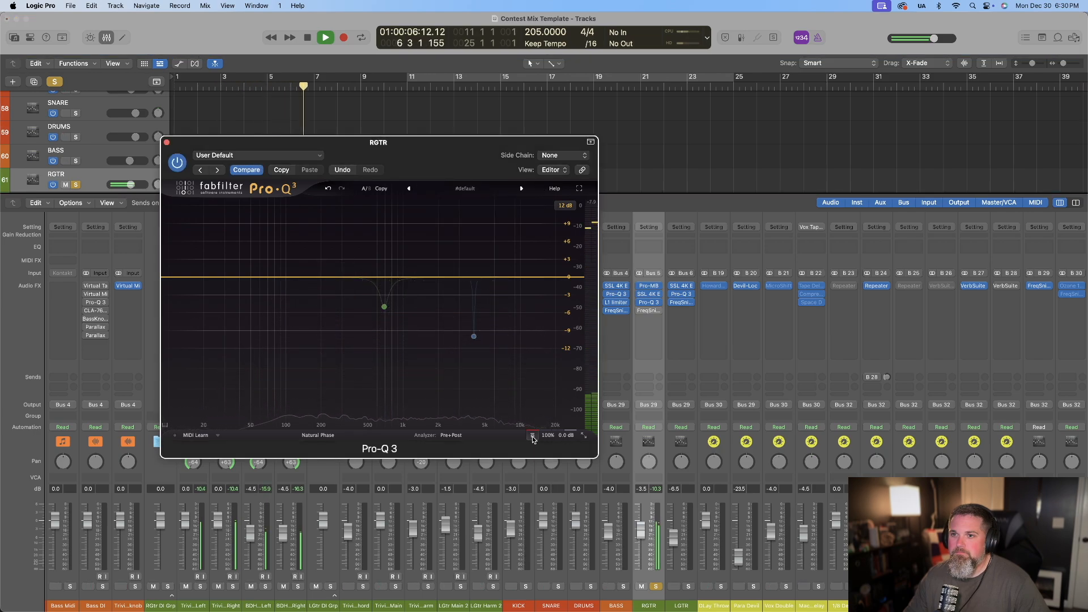
left_click(533, 437)
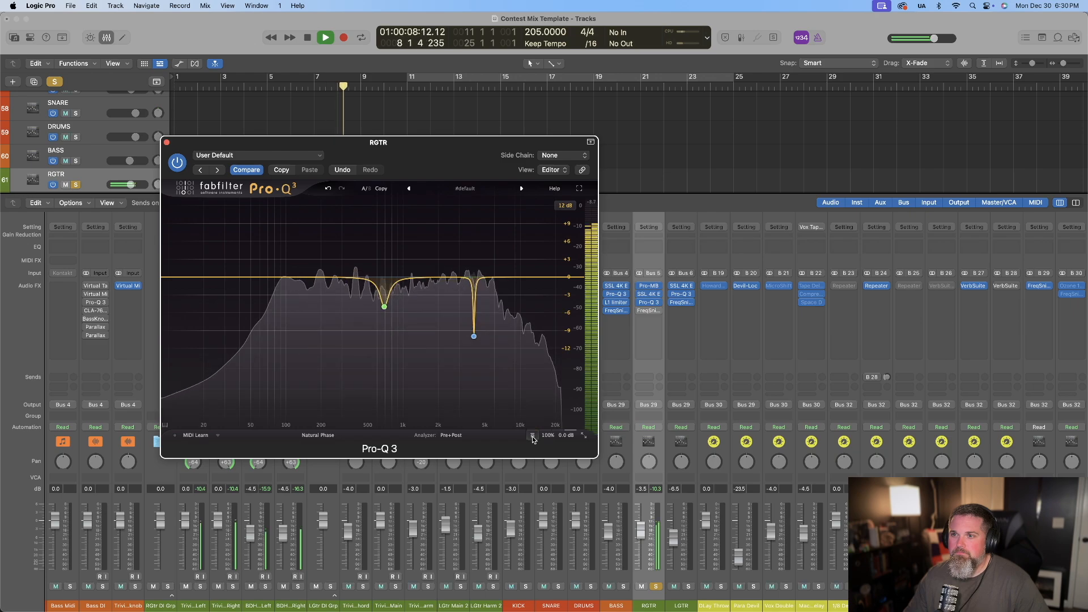
Solo Pro-Q 3's 690.27 Hz cut and its 4027.8 Hz cut in turn during playback, stopping at about bar 18
mouse_move(384, 308)
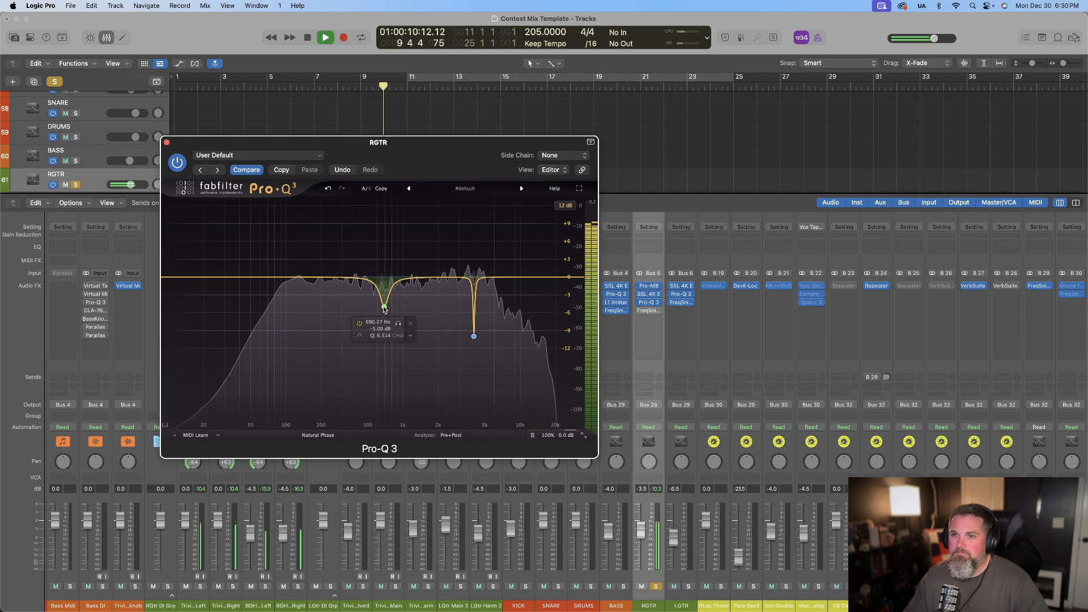
left_click(399, 324)
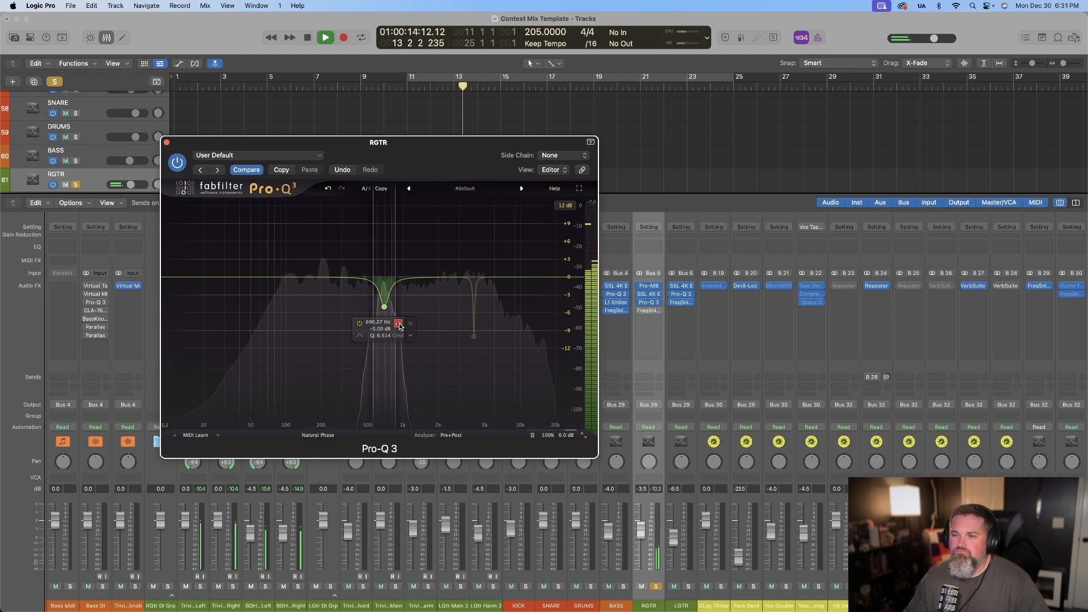
left_click(399, 325)
mouse_move(474, 337)
left_click(475, 338)
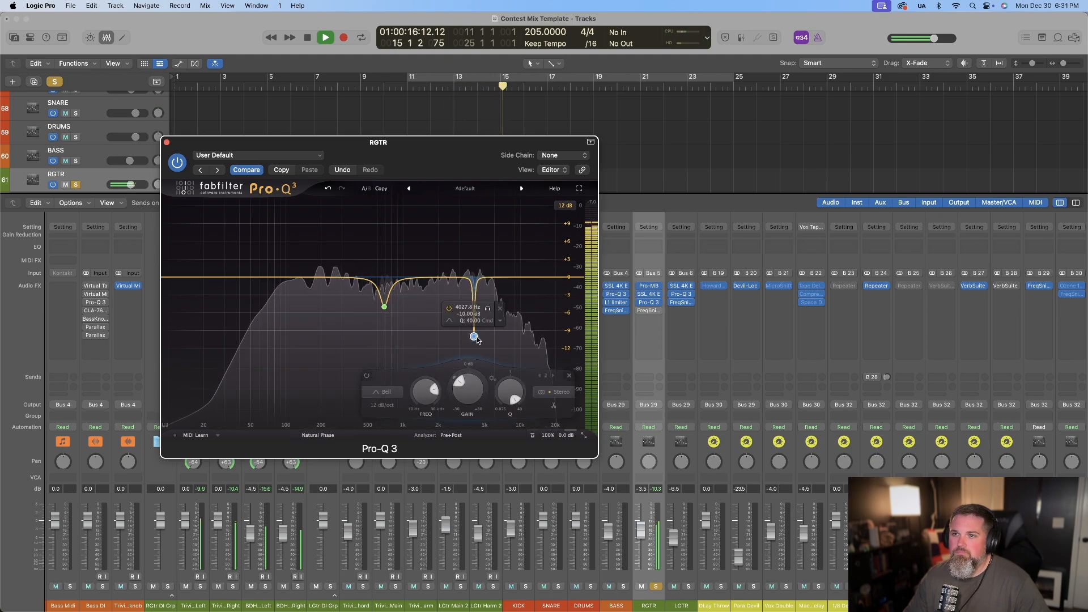
left_click(488, 313)
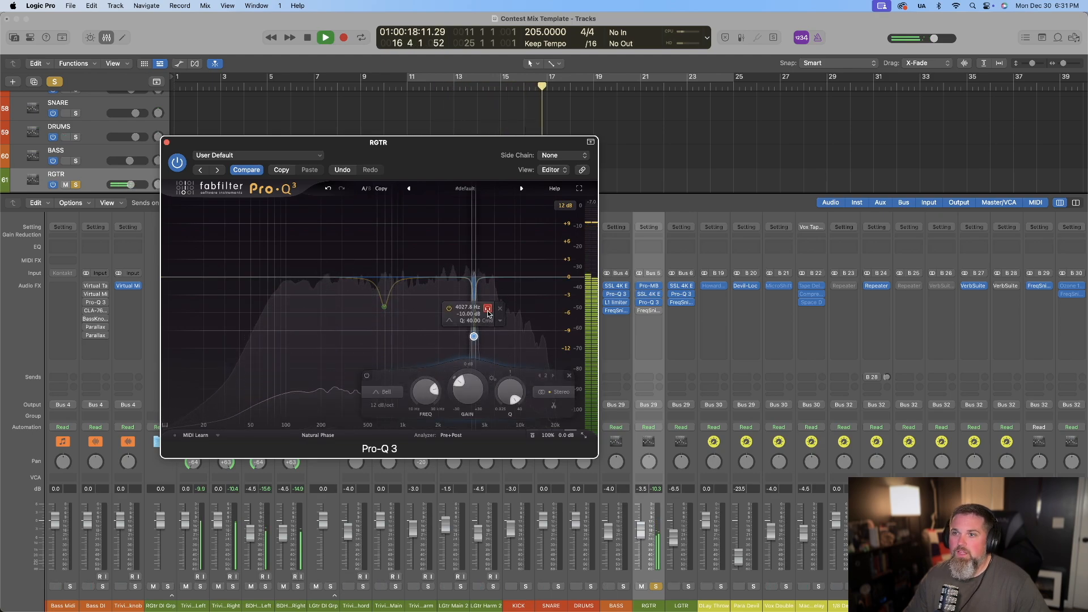
left_click(488, 310)
key("space")
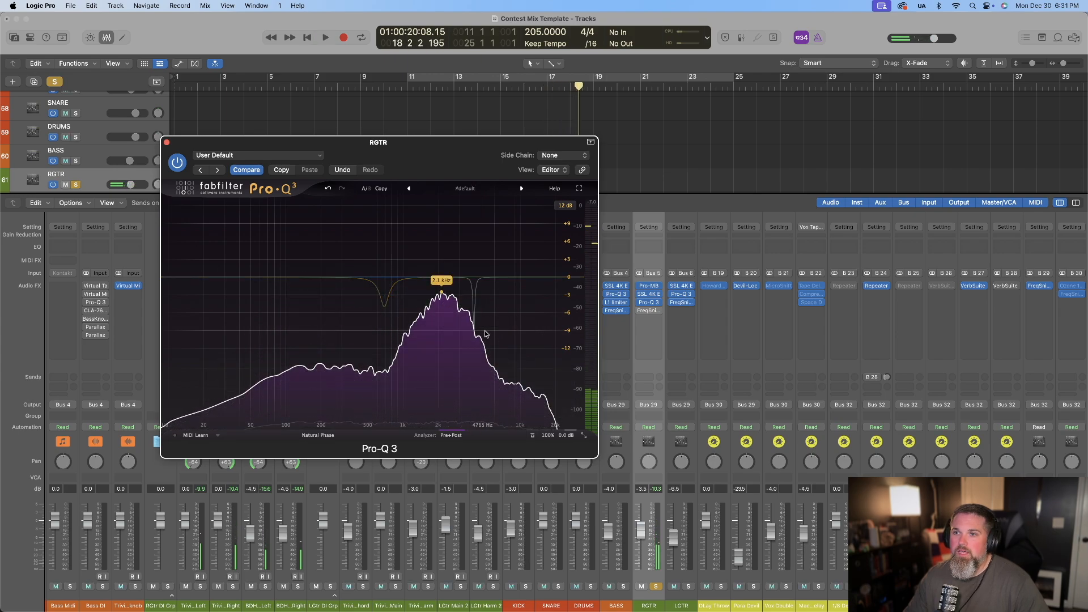
Resume playback to about bar 23 and solo the 4027.8 Hz cut in Pro-Q 3 again, leaving the solo off
key("space")
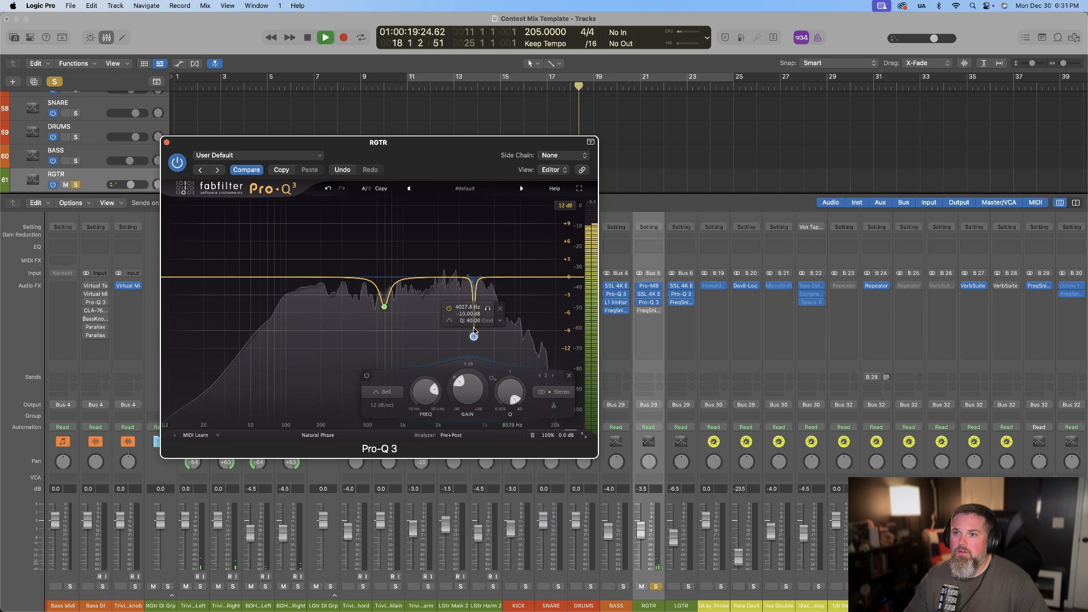
left_click(487, 310)
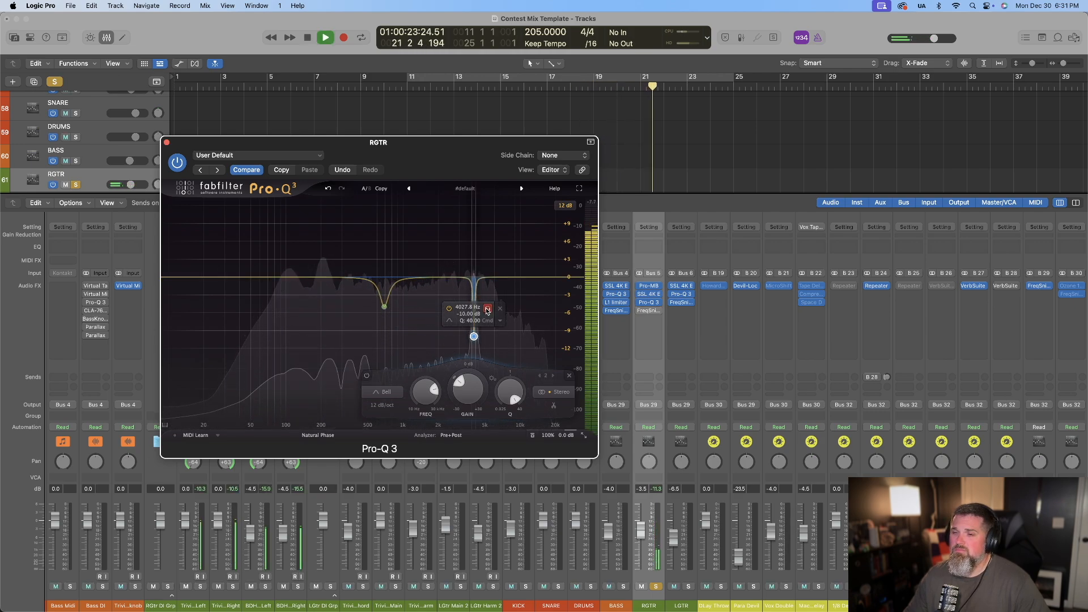
left_click(487, 310)
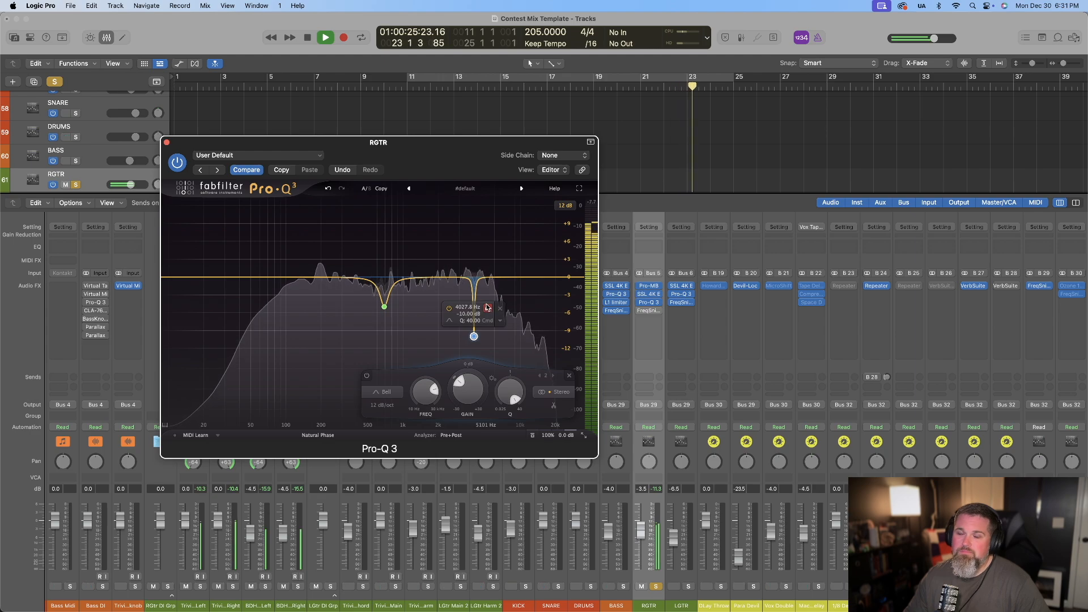
key("space")
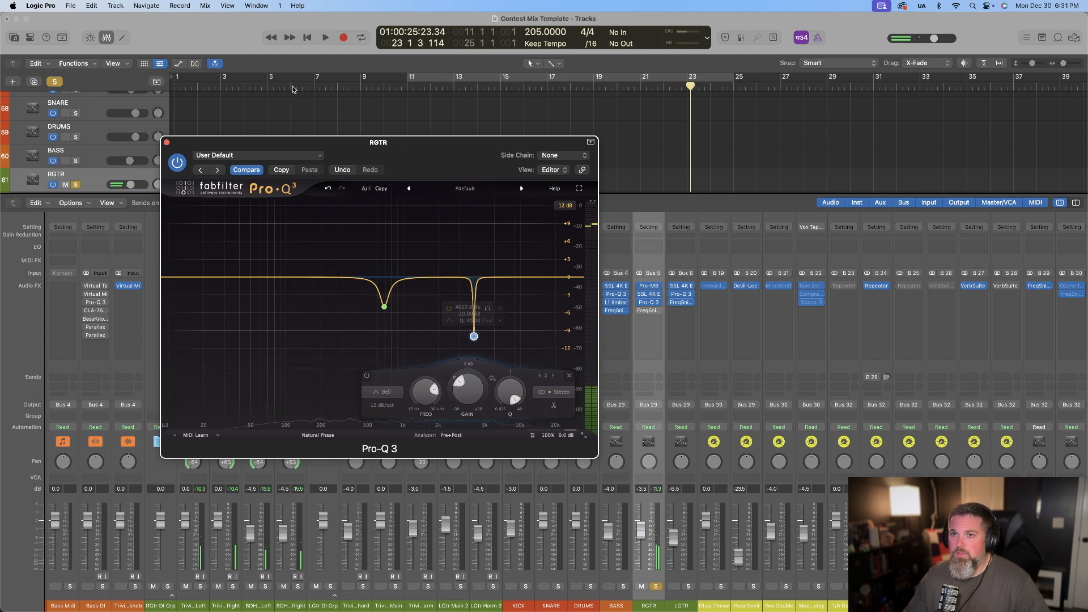
Return the playhead to just before bar 2 and add a narrow Pro-Q 3 boost of +7.60 dB at about 6459 Hz with Q 29.12
scroll(198, 97, "up", 1)
left_click(198, 90)
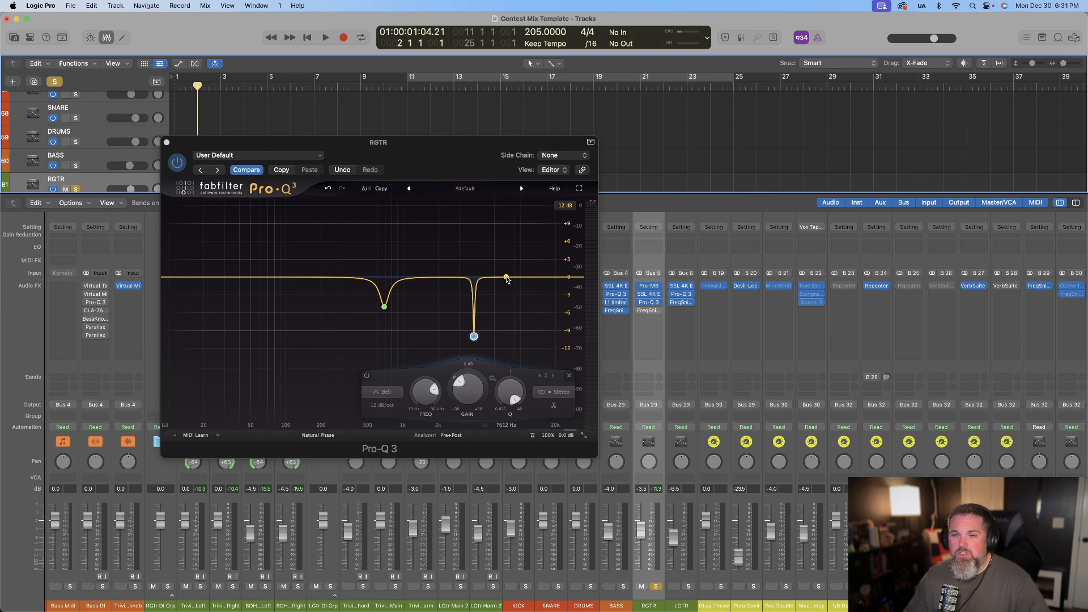
left_click_drag(507, 280, 499, 234)
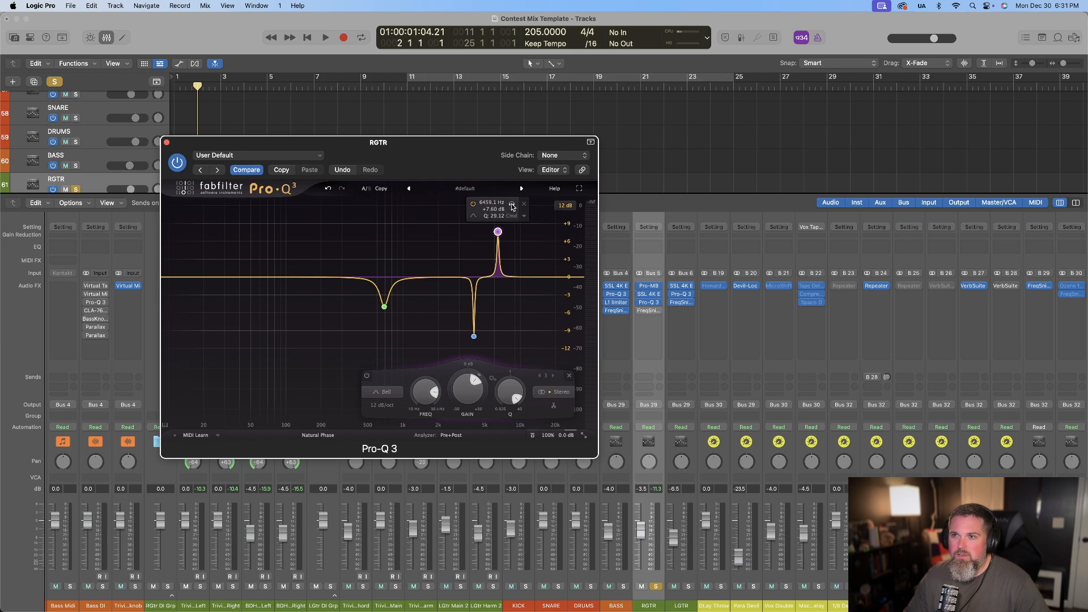
Sweep the soloed narrow Pro-Q 3 boost to 5966.5 Hz during playback, stop, and turn it into a cut of -8.39 dB
key("space")
left_click_drag(513, 207, 506, 207)
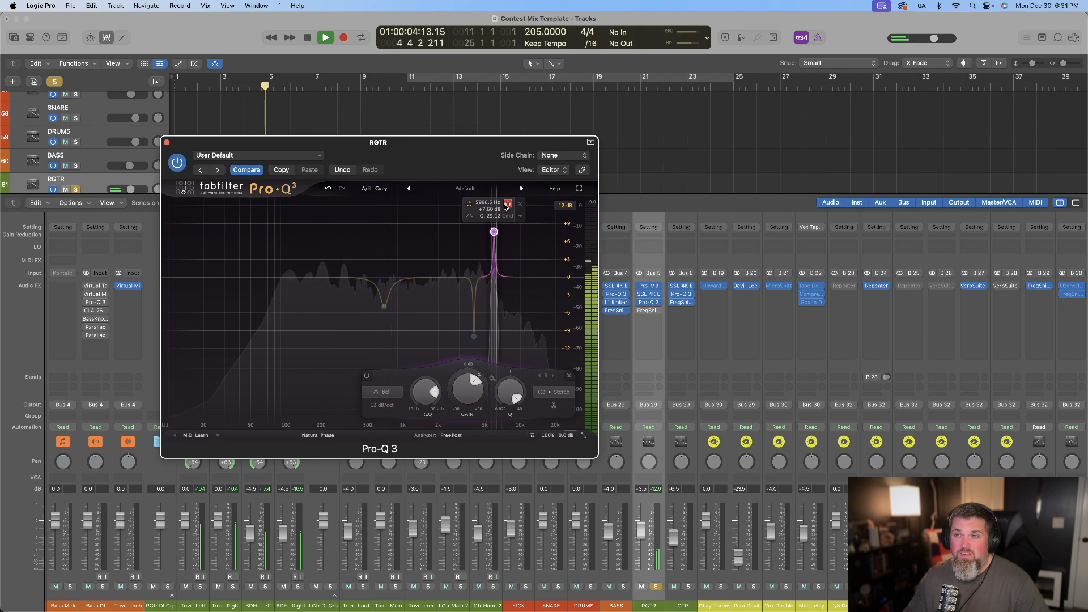
key("space")
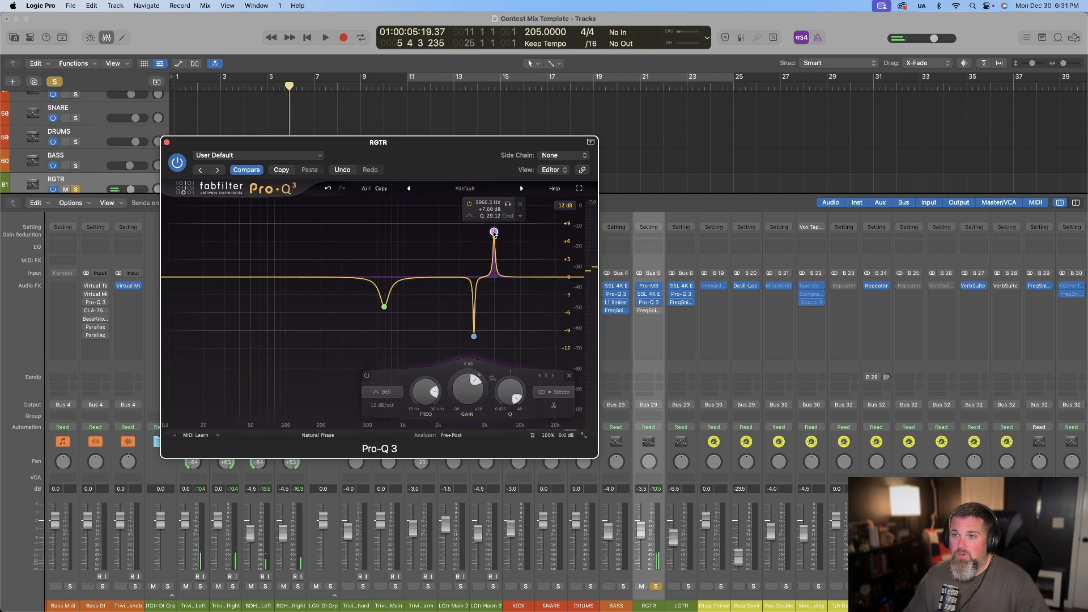
left_click_drag(468, 399, 480, 437)
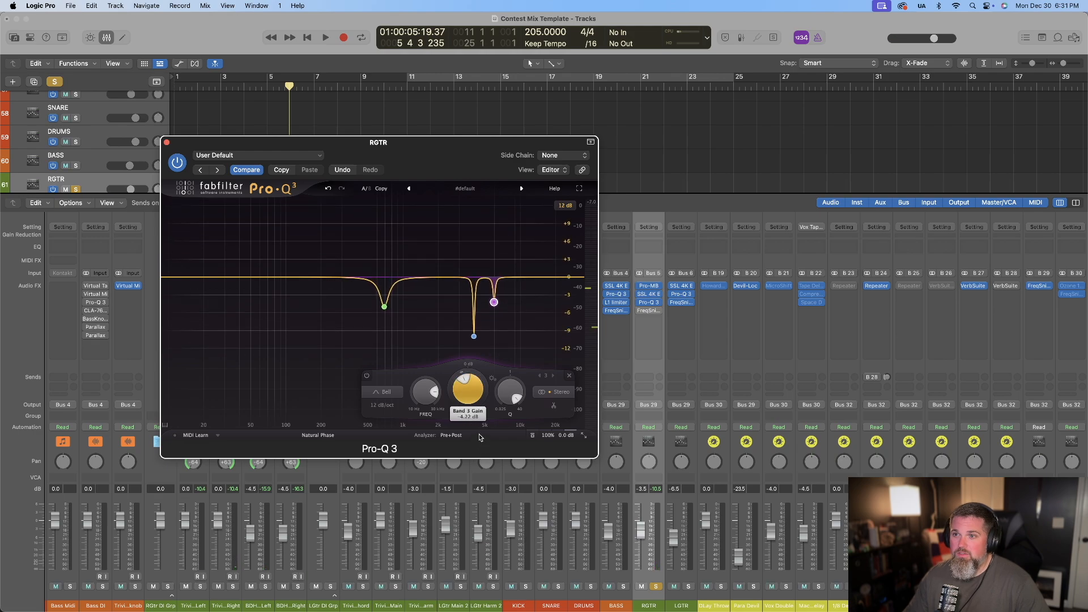
Resume playback from about bar 5, comparing the 5966.5 Hz cut bypassed and active, and stop at about bar 13
key("space")
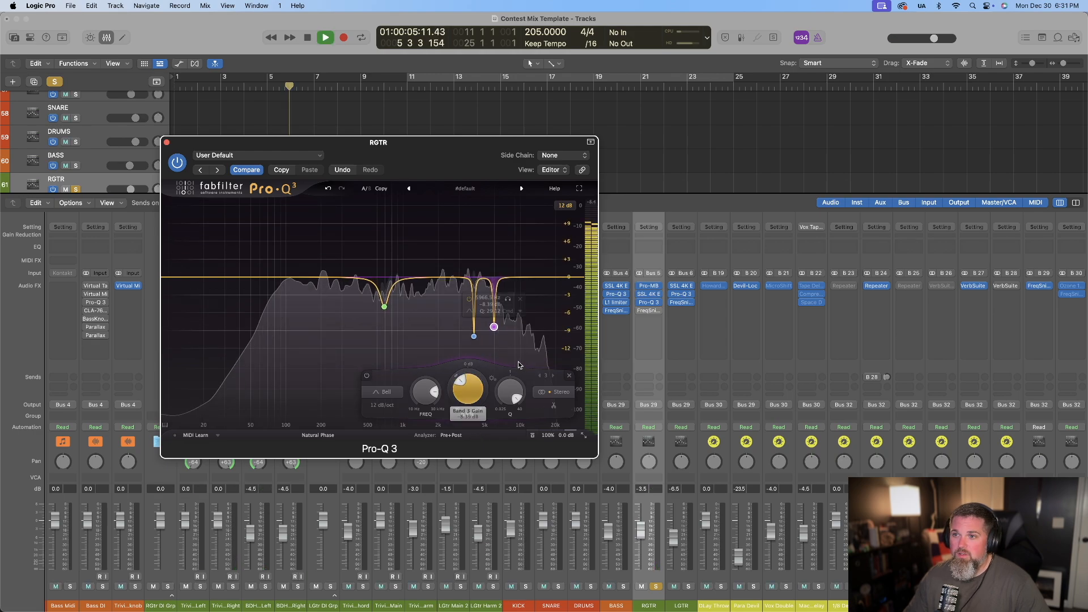
left_click(468, 300)
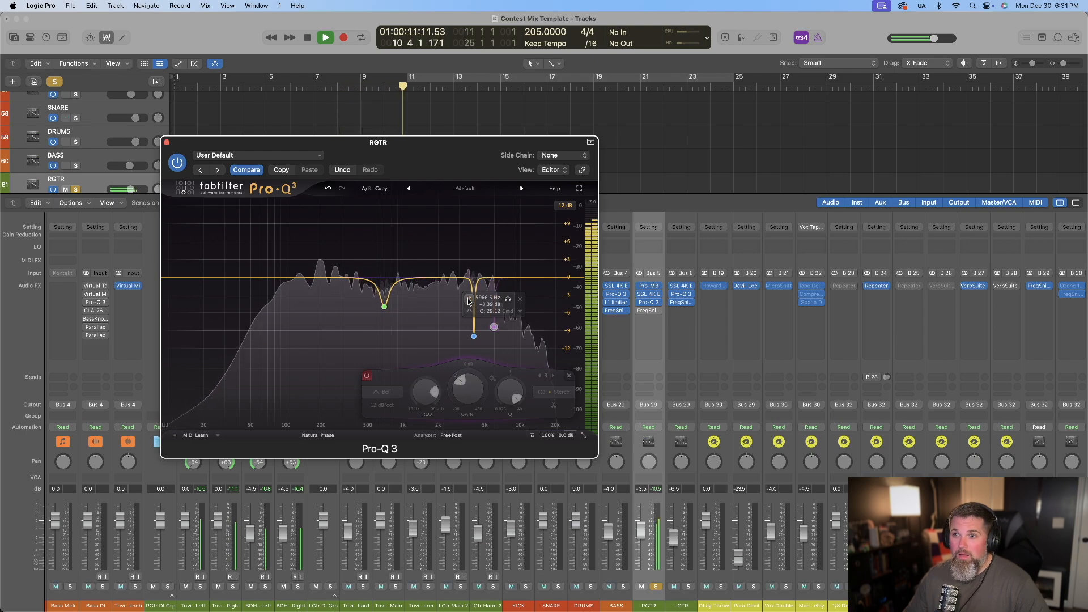
left_click(468, 299)
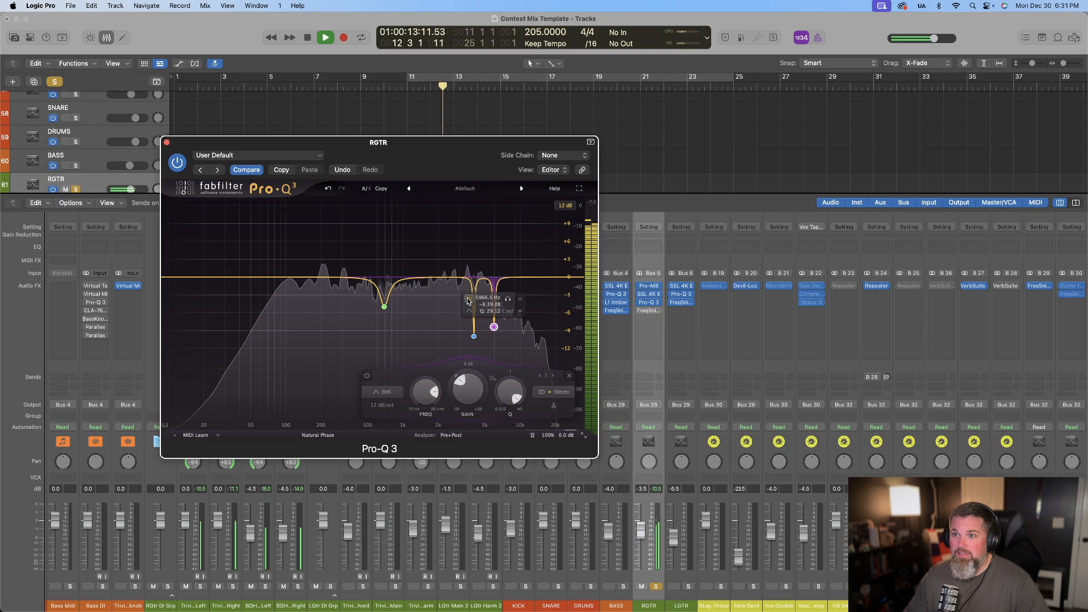
key("space")
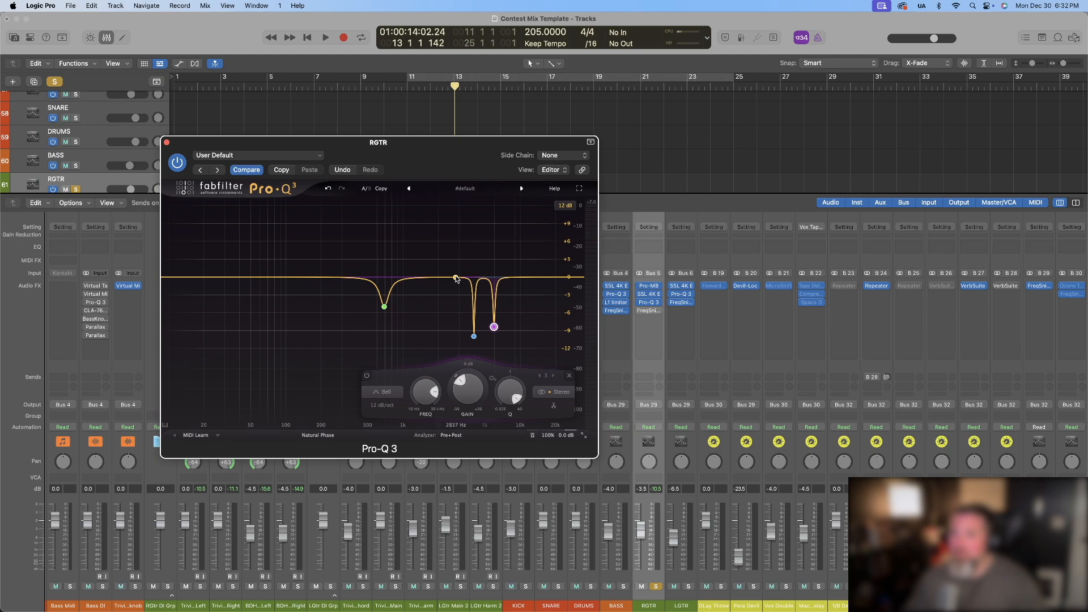
Add a narrow Pro-Q 3 band with Q 17.49, sweep it soloed to 3392.8 Hz during playback, and set its gain to -7.72 dB
key("space")
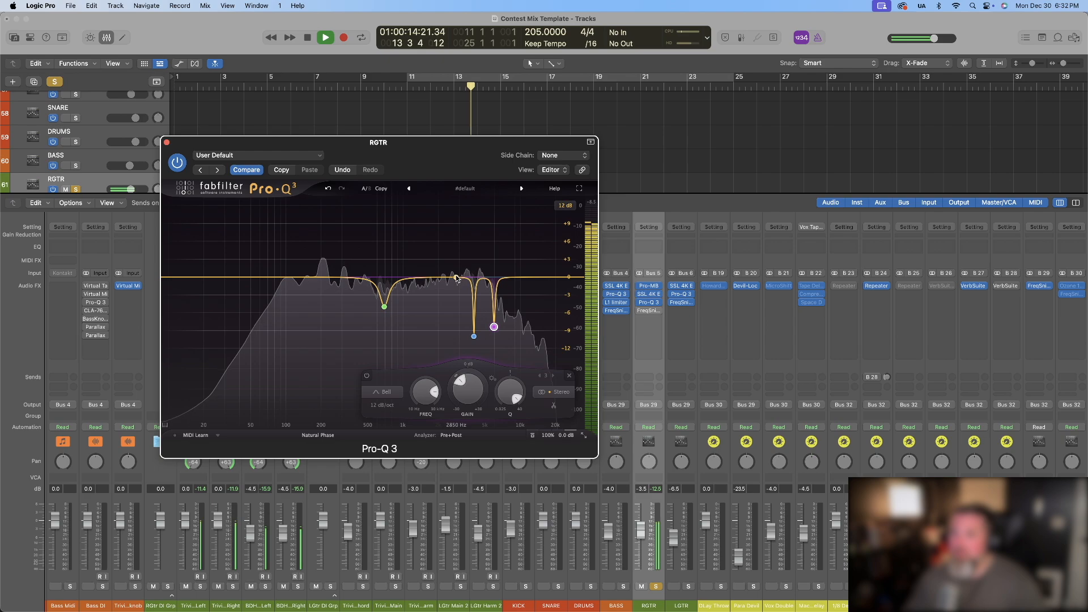
key("space")
left_click_drag(457, 278, 473, 241)
key("space")
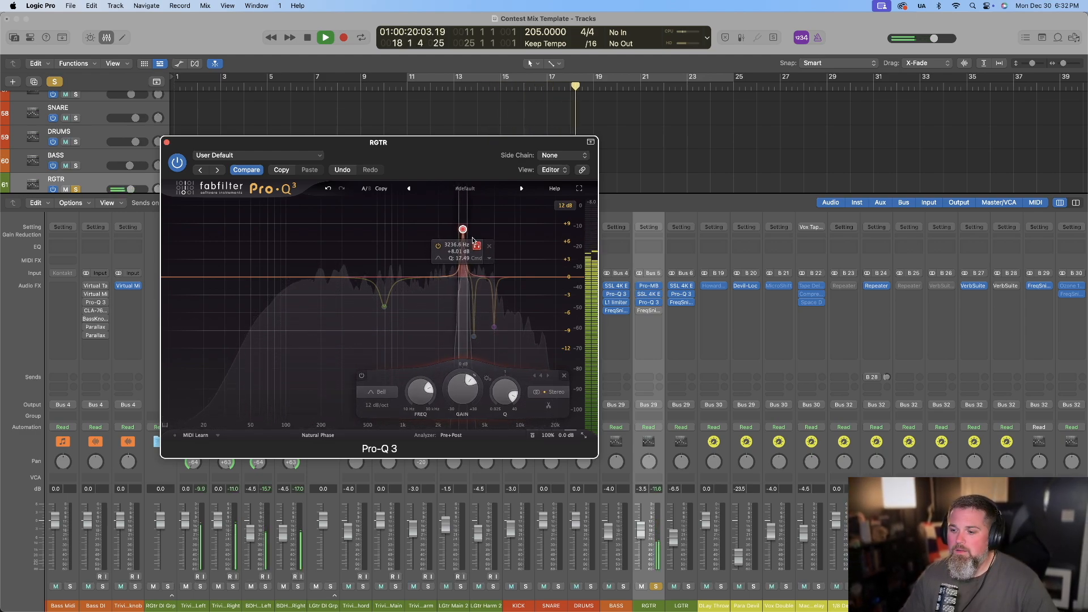
left_click_drag(474, 241, 475, 241)
key("space")
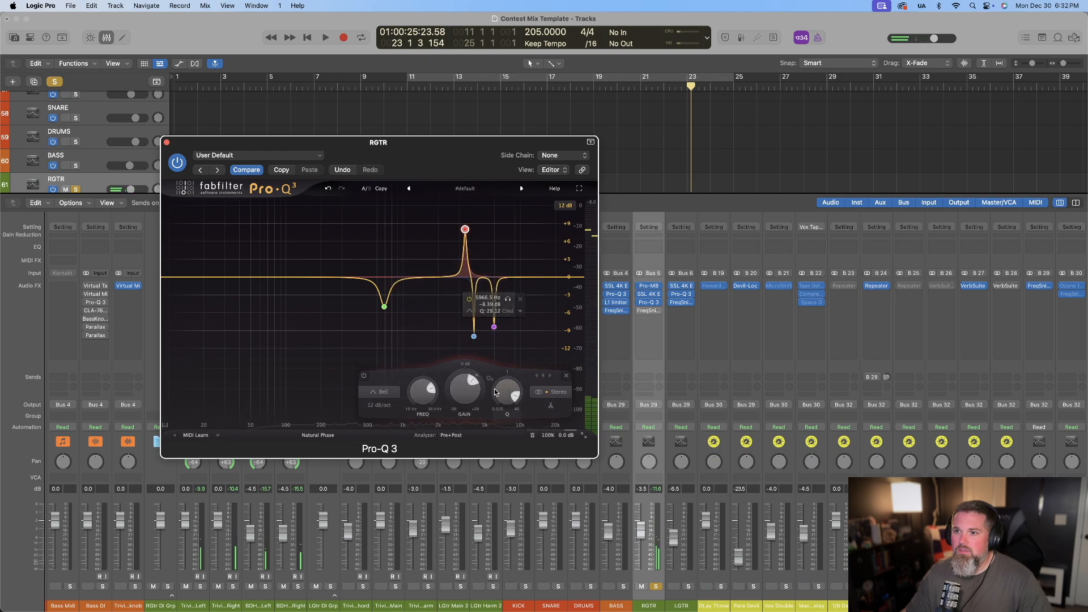
left_click_drag(460, 412, 462, 457)
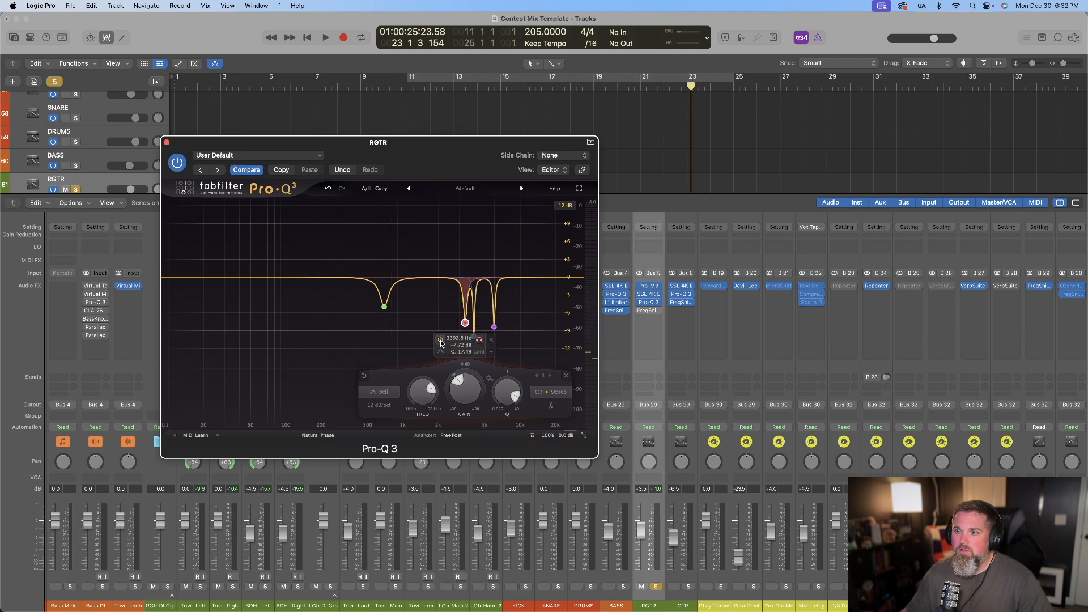
Play on from about bar 23, comparing the 3392.8 Hz cut bypassed and active, and stop at about bar 30
key("space")
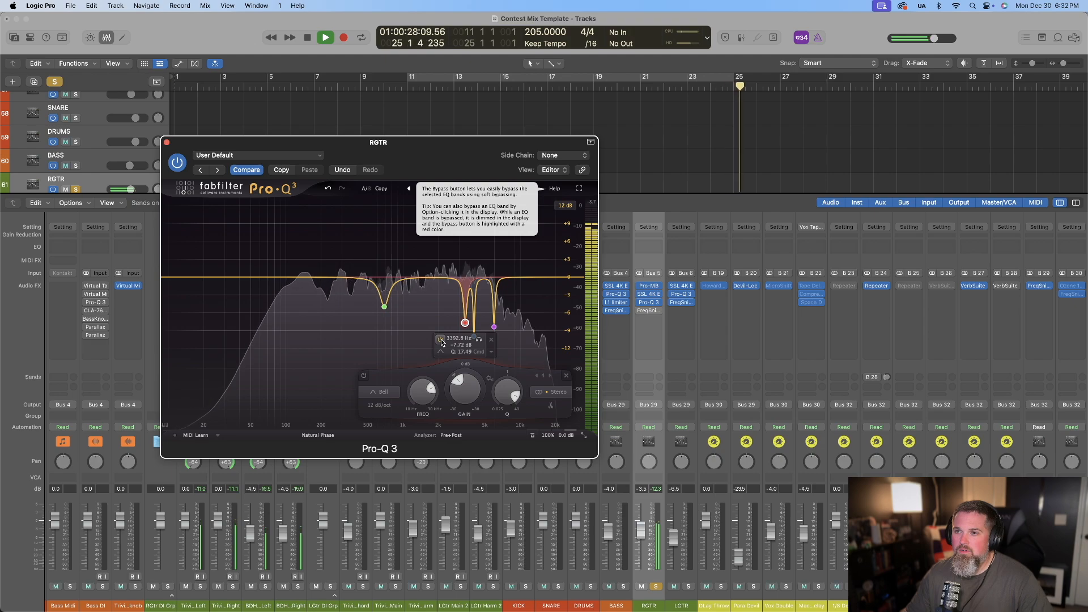
left_click(441, 341)
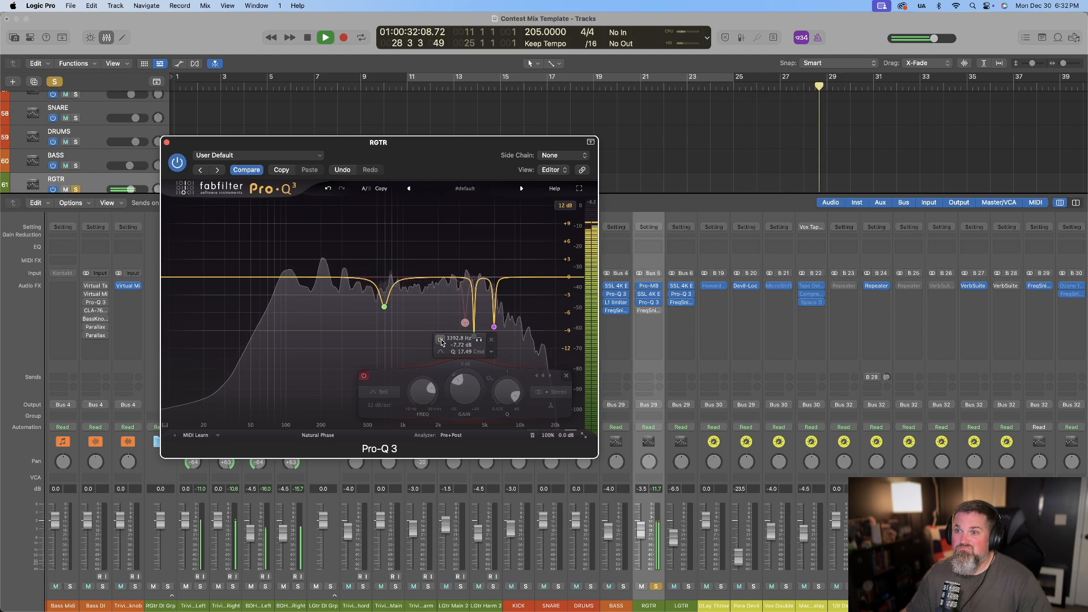
left_click(441, 341)
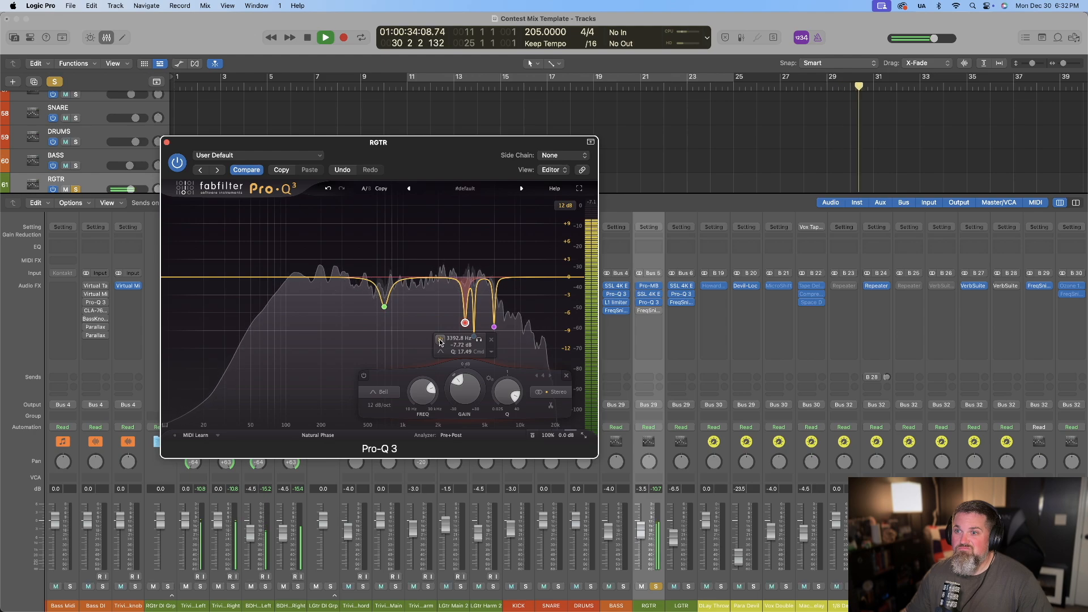
key("space")
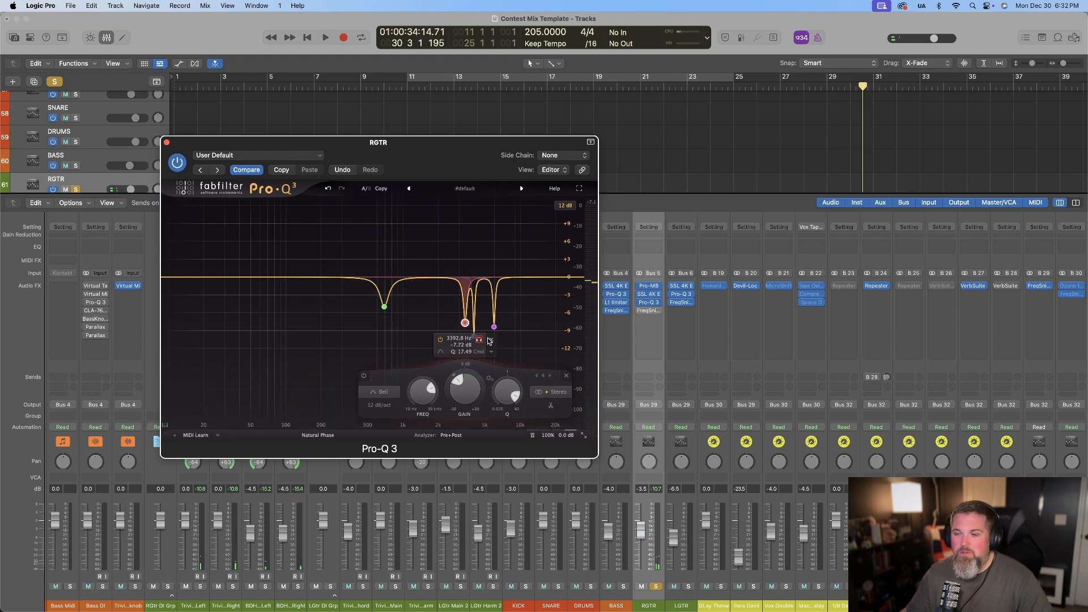
Compare the RGTR bus with all of Pro-Q 3 bypassed and active, returning playback to around bar 2 and stopping at bar 7
key("space")
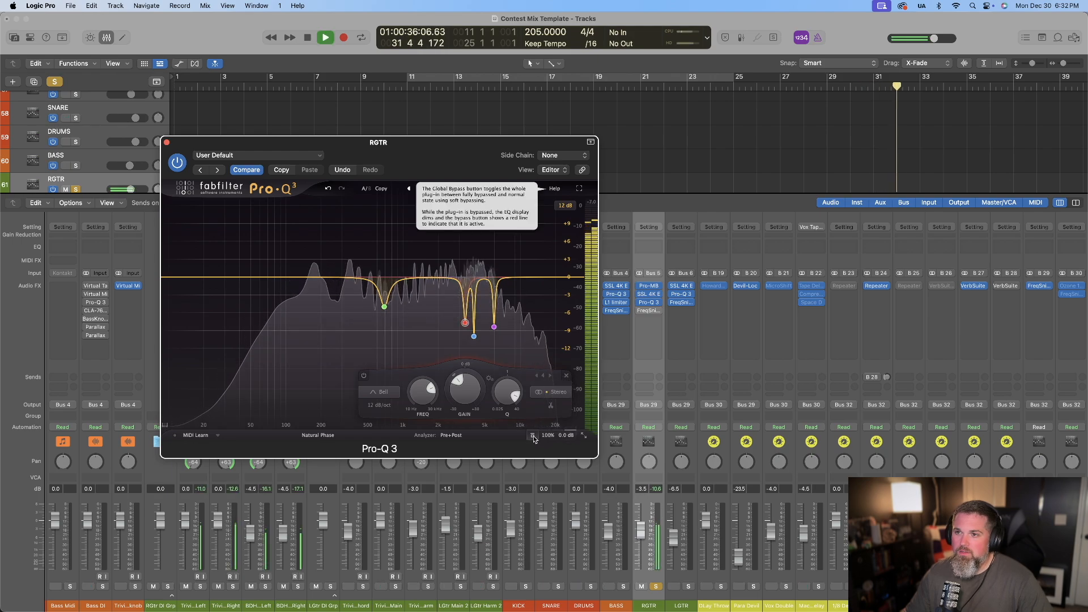
left_click(533, 437)
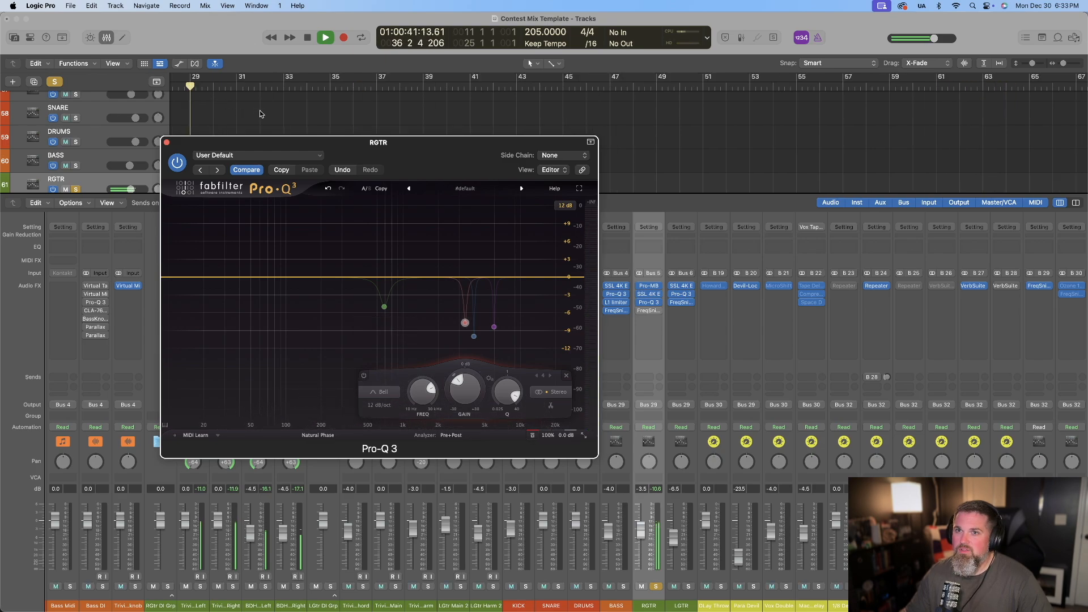
left_click(261, 112)
scroll(264, 111, "left", 12)
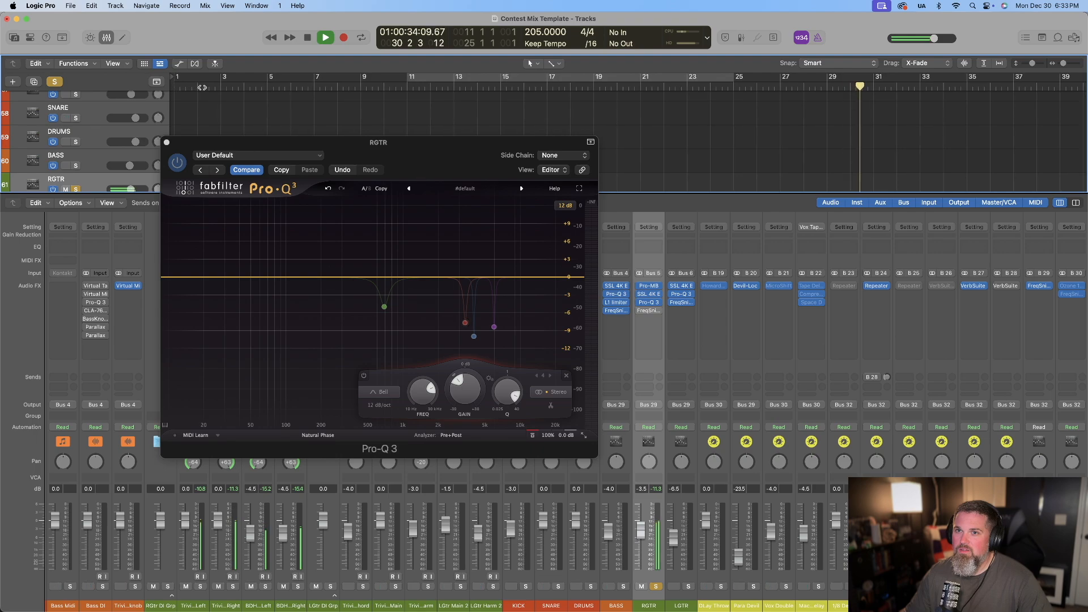
left_click(534, 438)
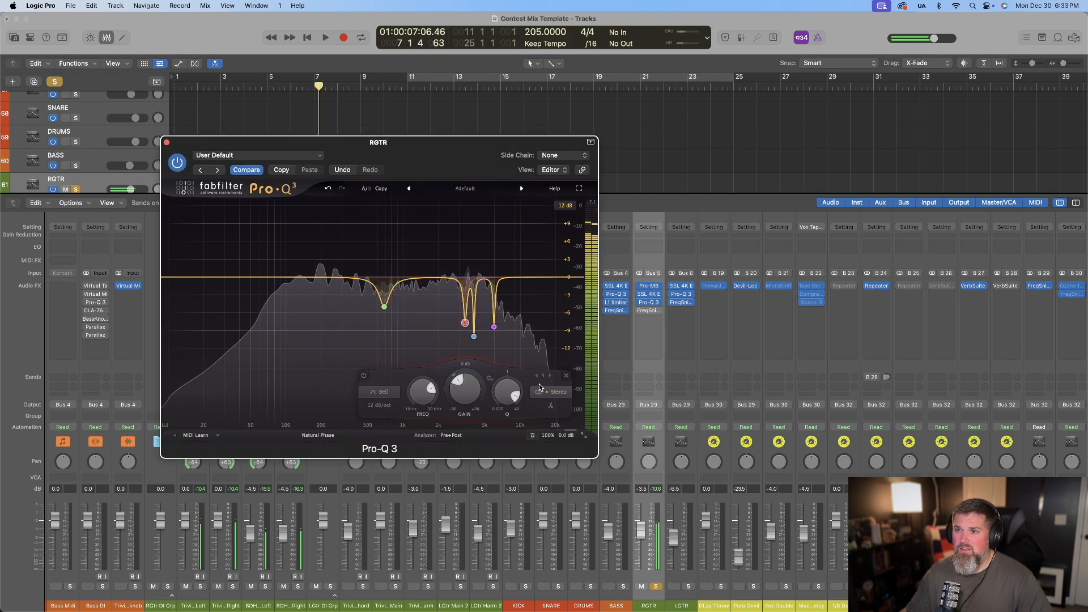
key("space")
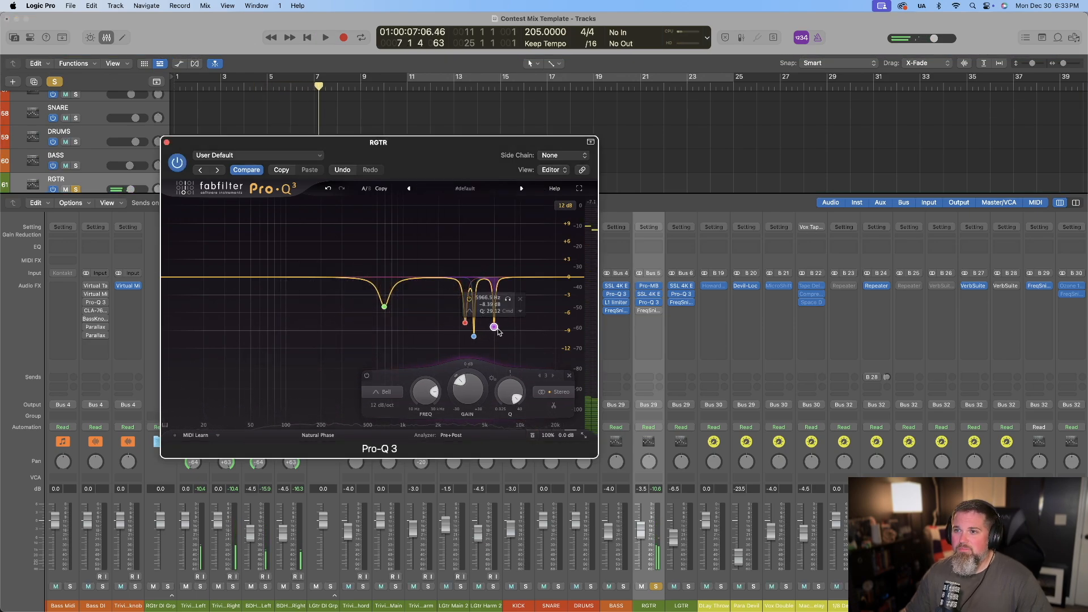
Soften the 5966.5 Hz cut to -5.30 dB and the 3392.8 Hz cut to -4.24 dB
left_click_drag(466, 382, 472, 372)
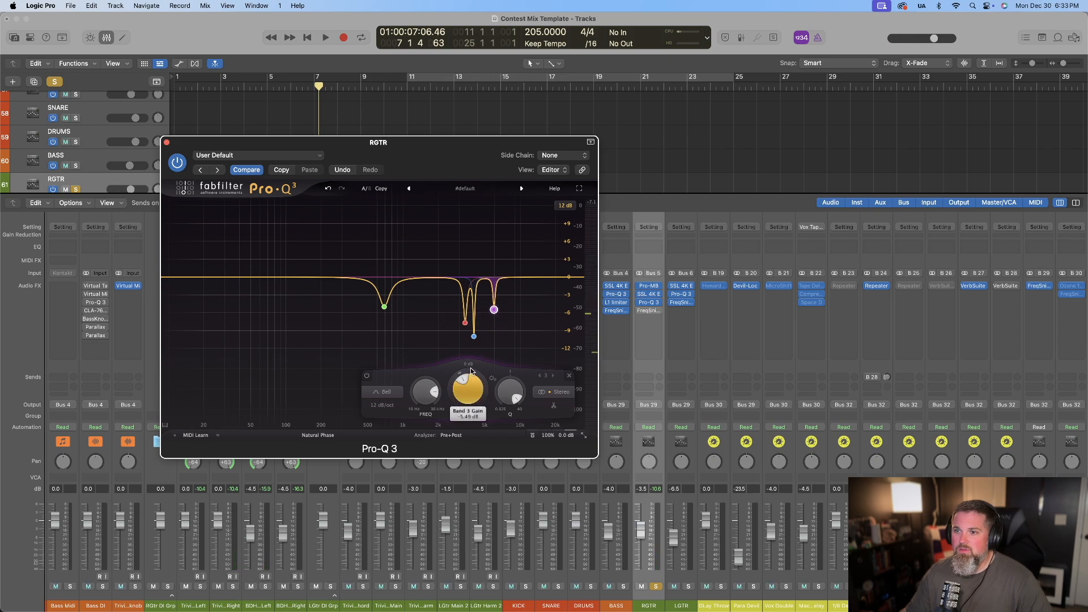
left_click(465, 322)
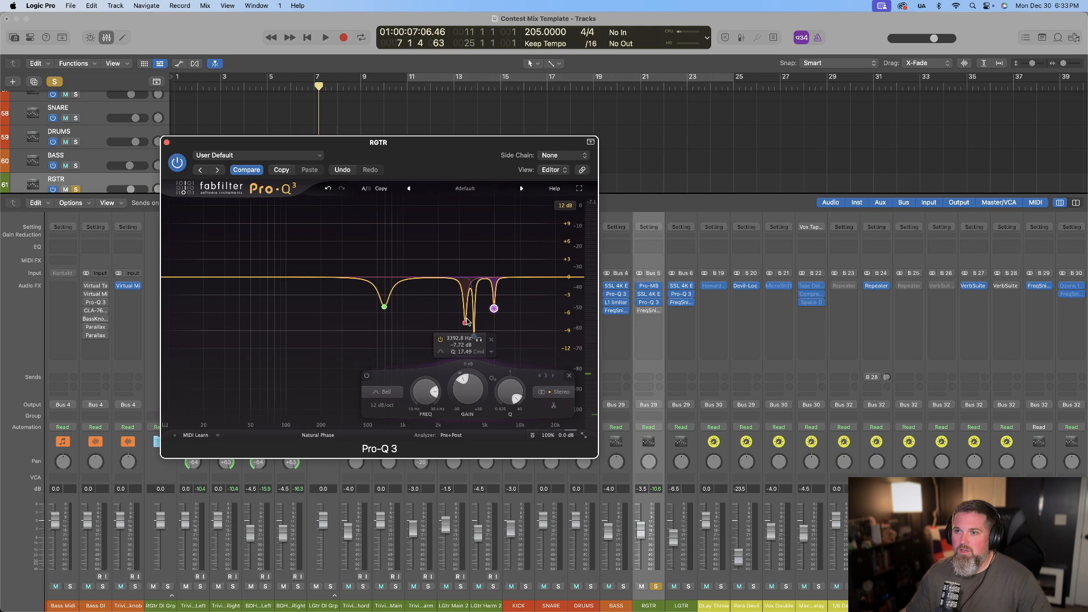
left_click_drag(460, 391, 460, 376)
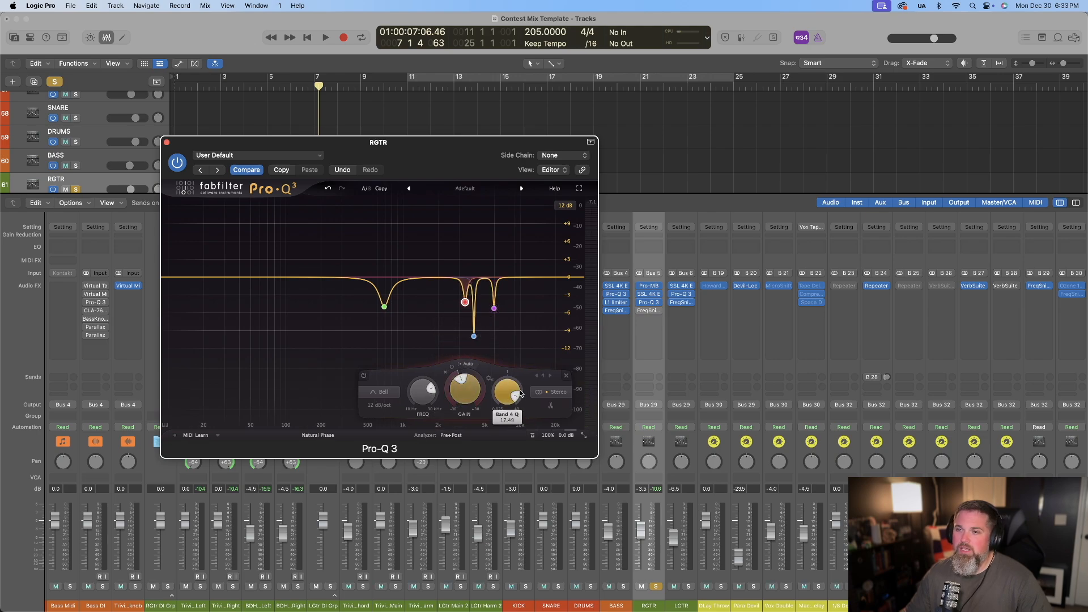
Play from bar 7 with Pro-Q 3 bypassed and active to compare the softened cuts, stopping at about bar 12
key("space")
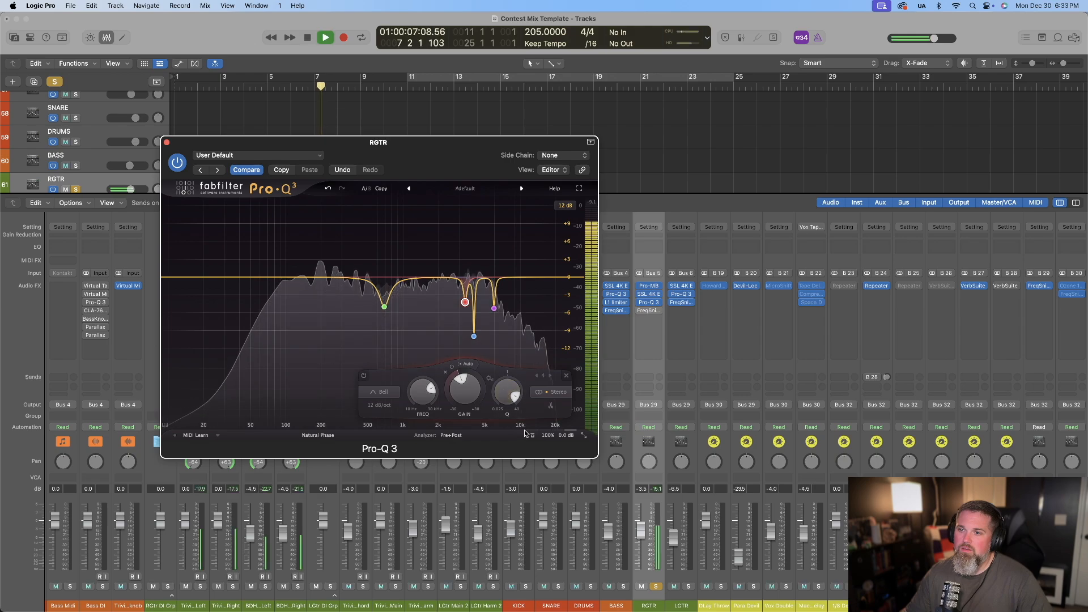
left_click(537, 440)
left_click(537, 439)
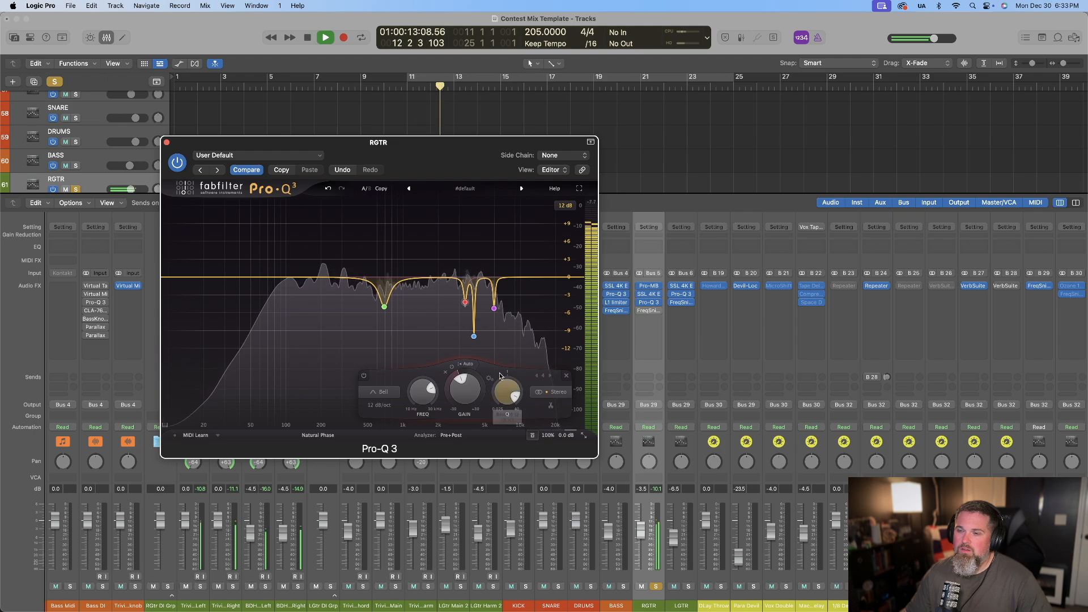
key("space")
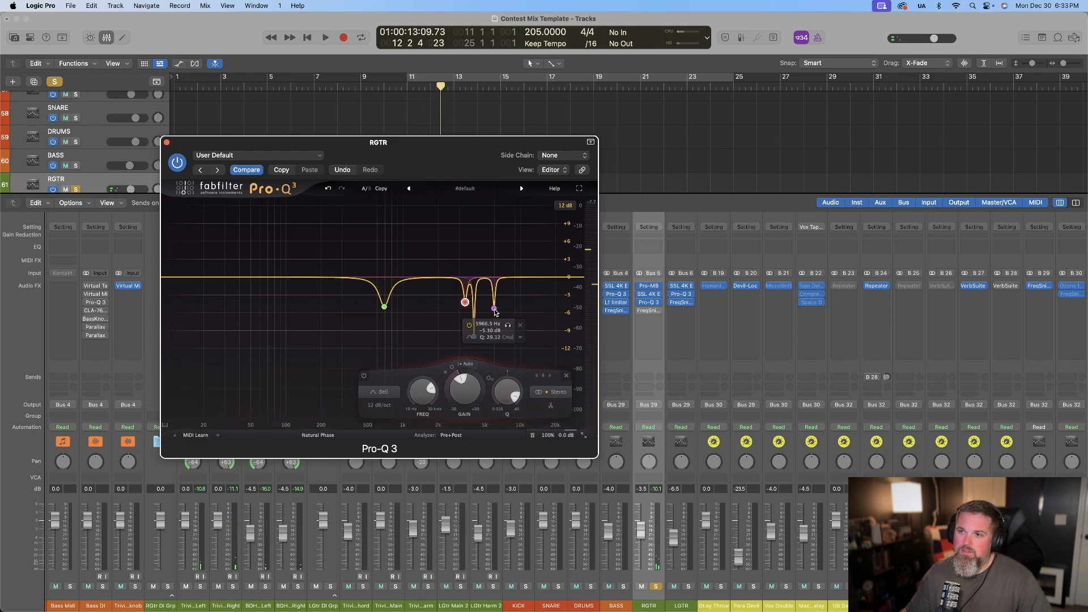
Delete the 3392.8 Hz and 5966.5 Hz cuts from Pro-Q 3
left_click(495, 310)
left_click(464, 302)
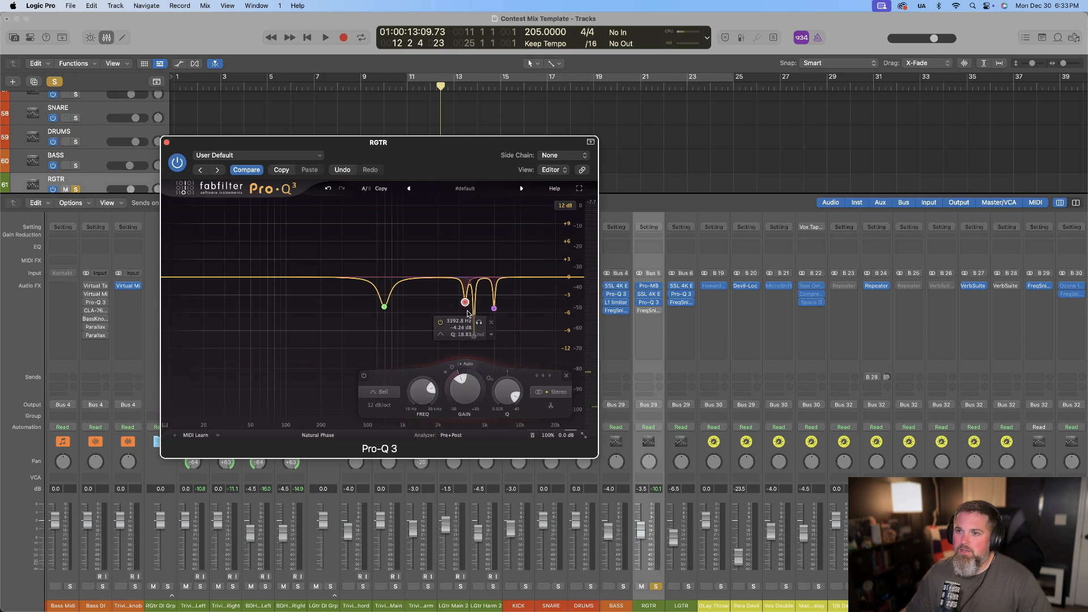
left_click(491, 324)
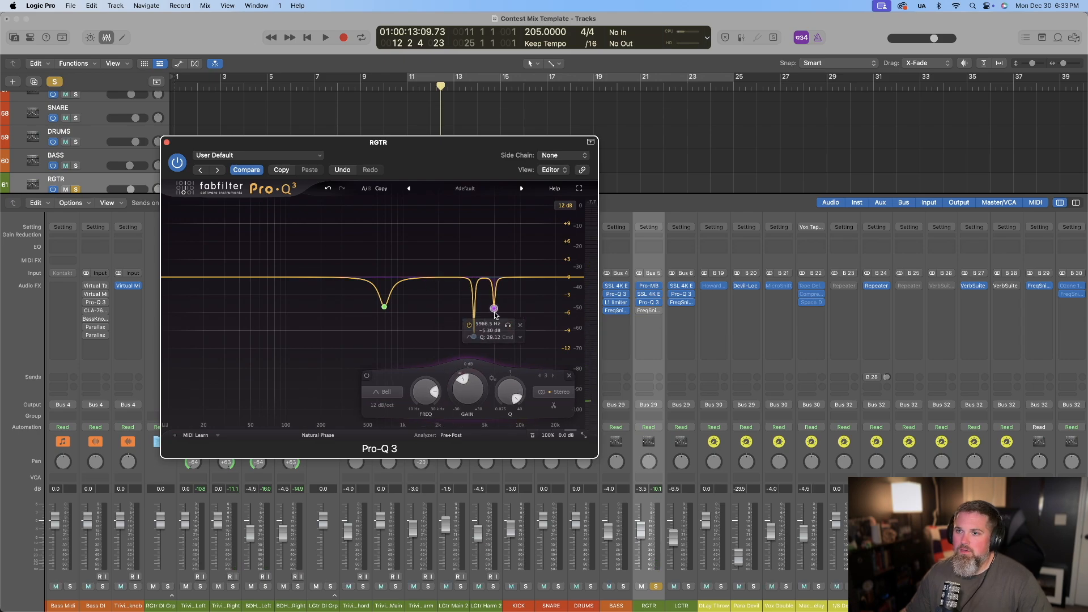
left_click(520, 326)
Add a narrow +4.98 dB Pro-Q 3 boost with Q 14.91, tune it to 2637.0 Hz while soloed during playback, and turn the solo off
left_click_drag(450, 279, 452, 248)
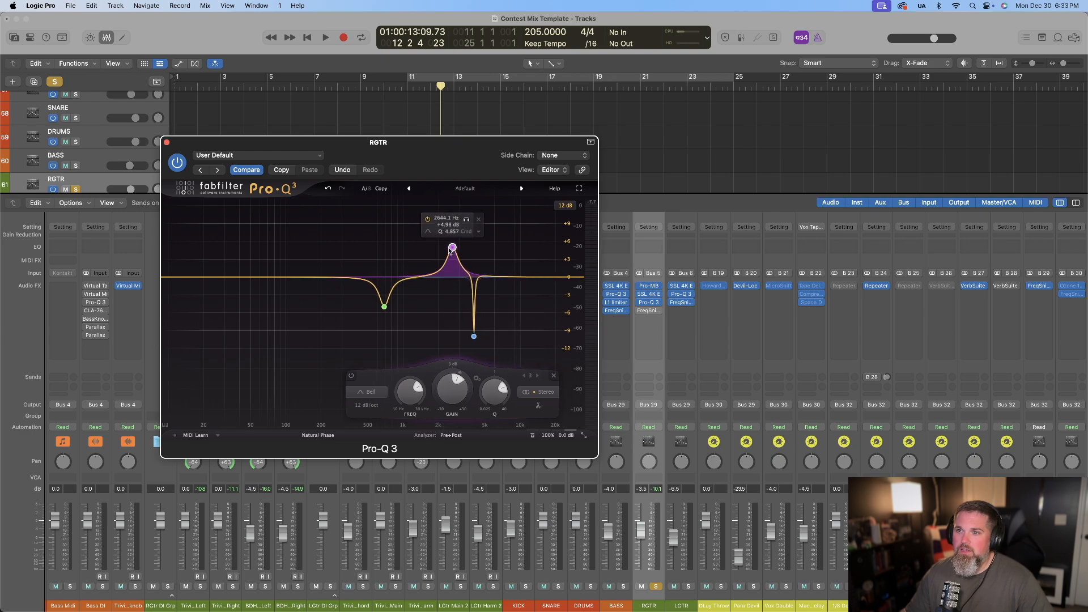
left_click(467, 220)
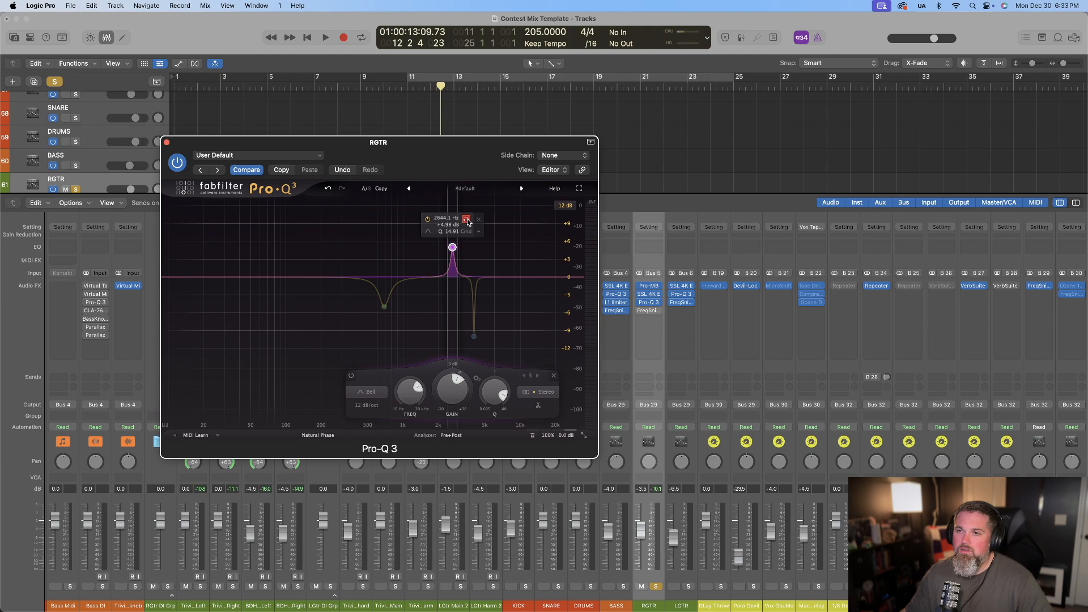
key("space")
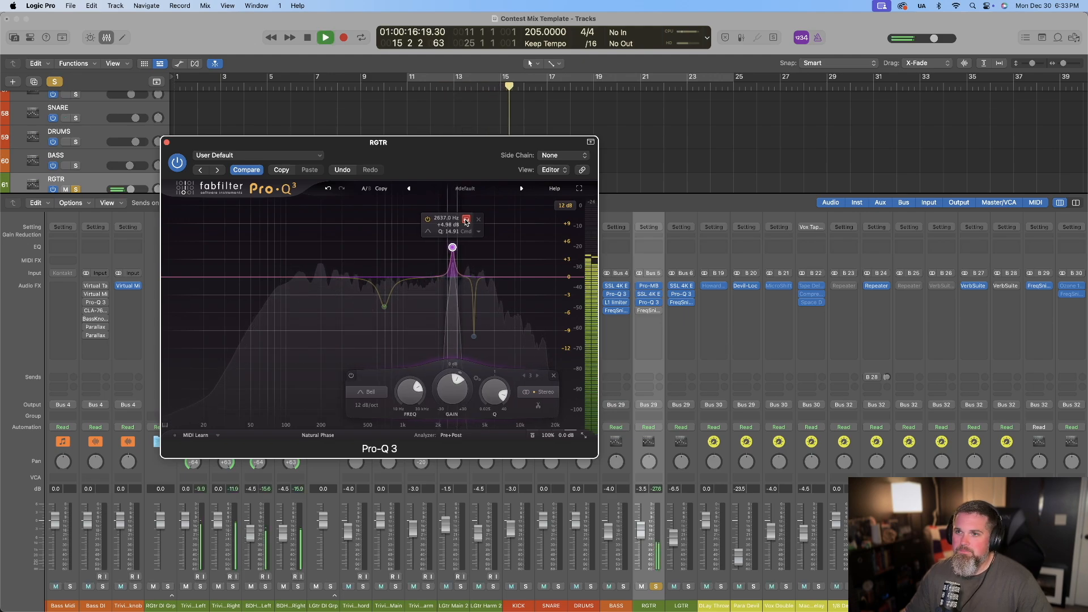
left_click(466, 222)
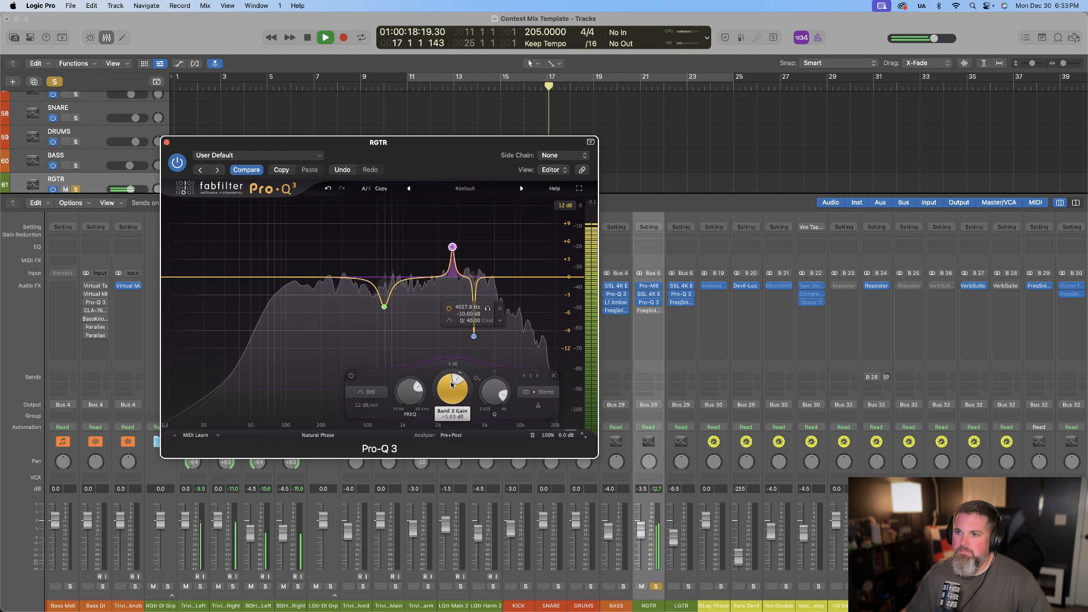
Set the 2637.0 Hz band's gain to -3.15 dB, solo it briefly during playback, and bypass the band
left_click_drag(453, 418, 456, 457)
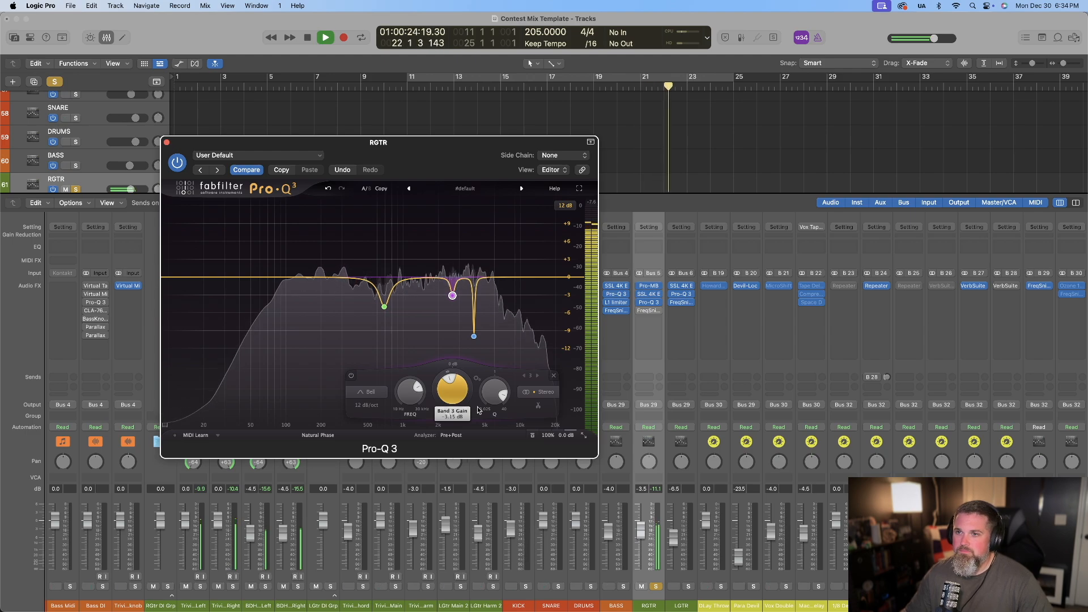
left_click(468, 316)
left_click(467, 313)
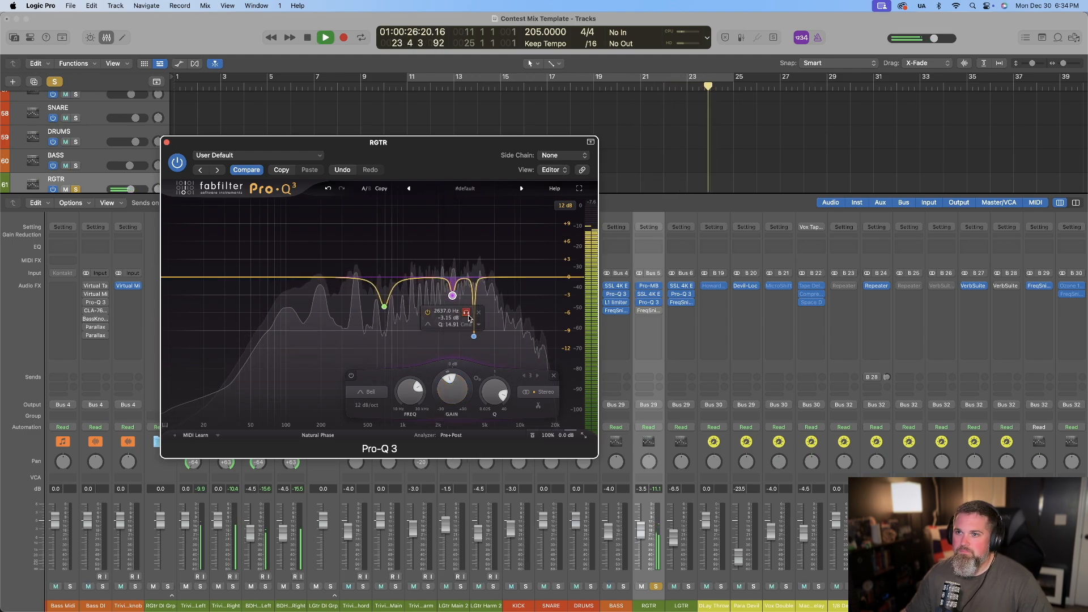
left_click(427, 316)
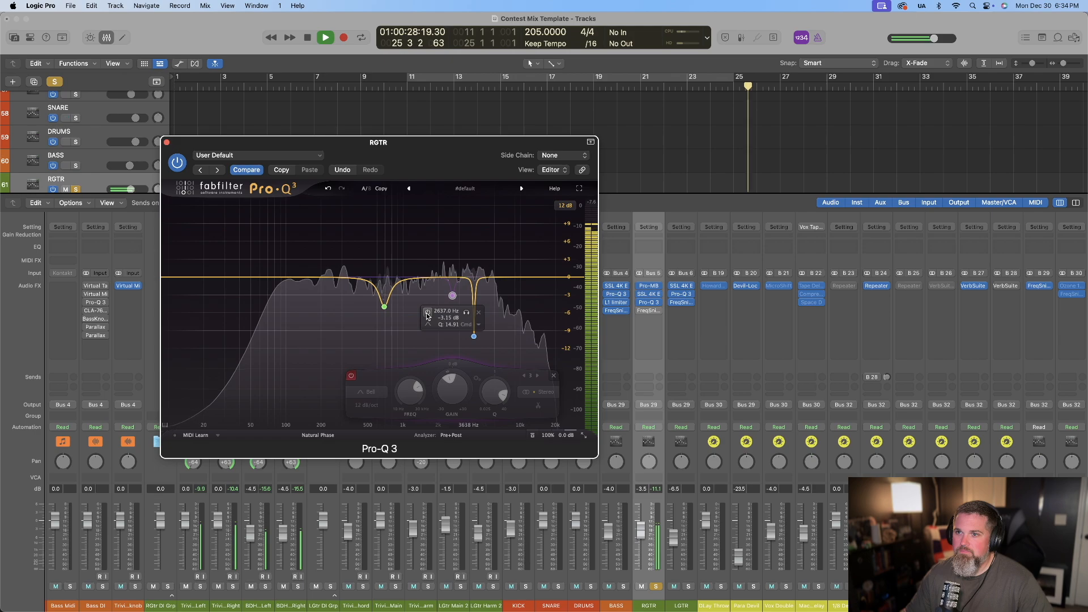
Re-enable the 2637.0 Hz Pro-Q 3 band, stop playback, delete that band, and close the plug-in
left_click(427, 315)
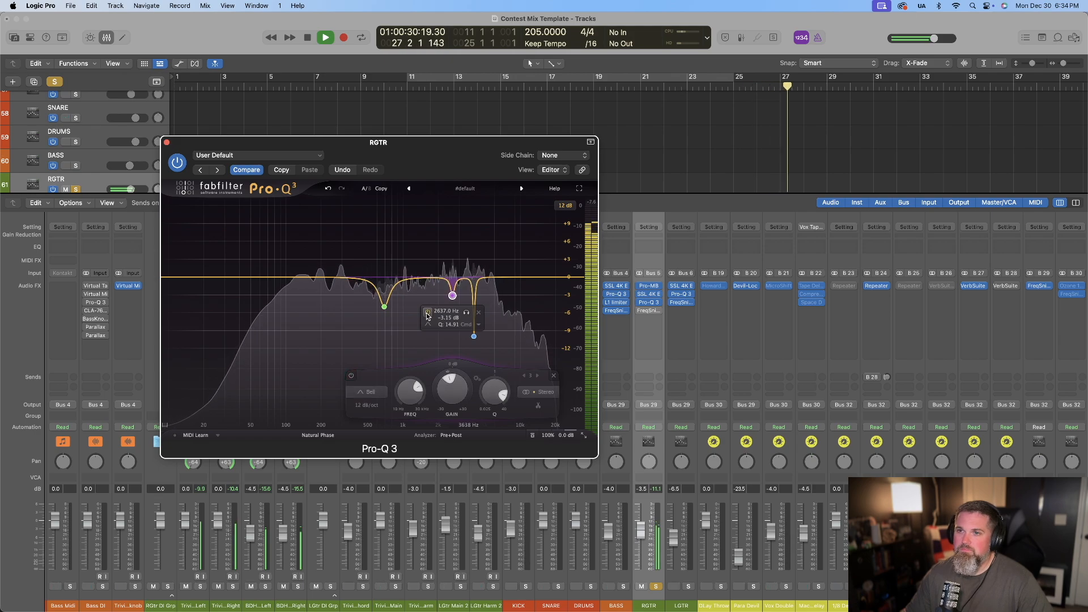
key("space")
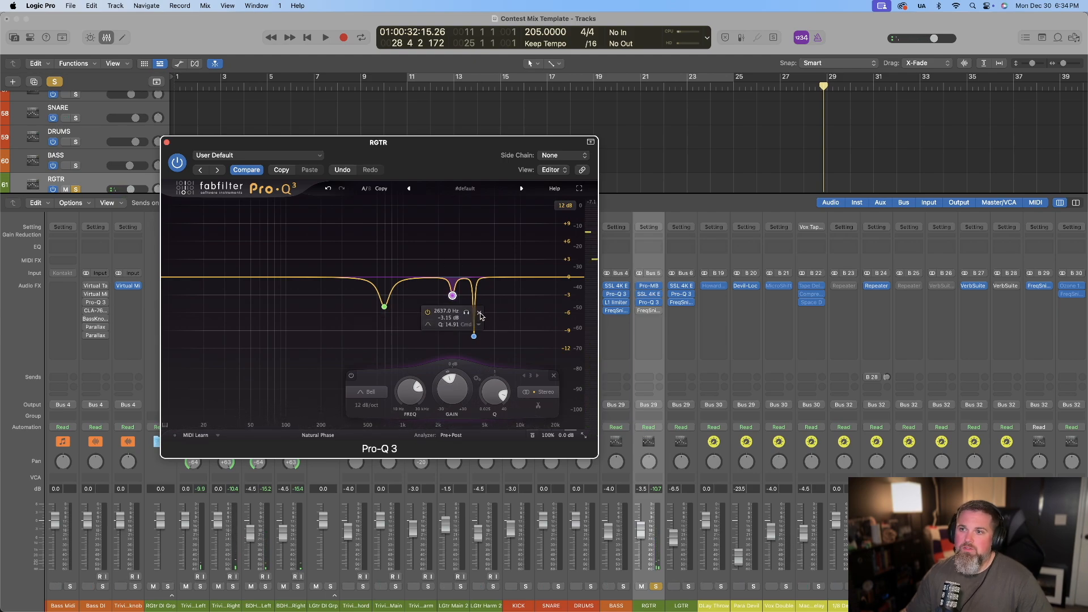
left_click(479, 314)
left_click(166, 142)
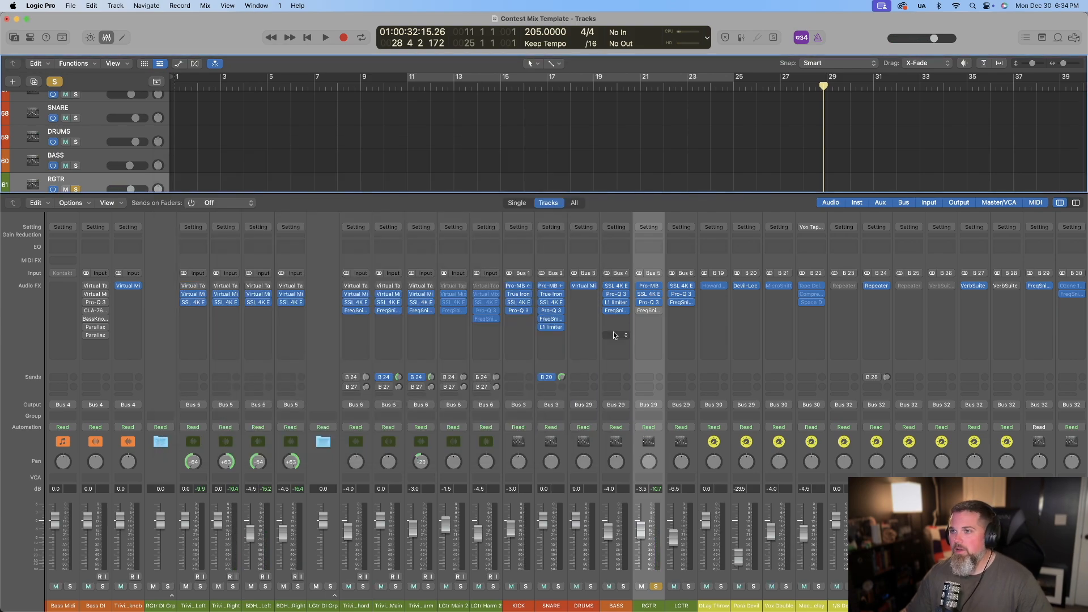
Enable FreqSniper on the RGTR bus, play from bar 1 comparing it active and bypassed, stop at about bar 15, and close it
left_click(650, 311)
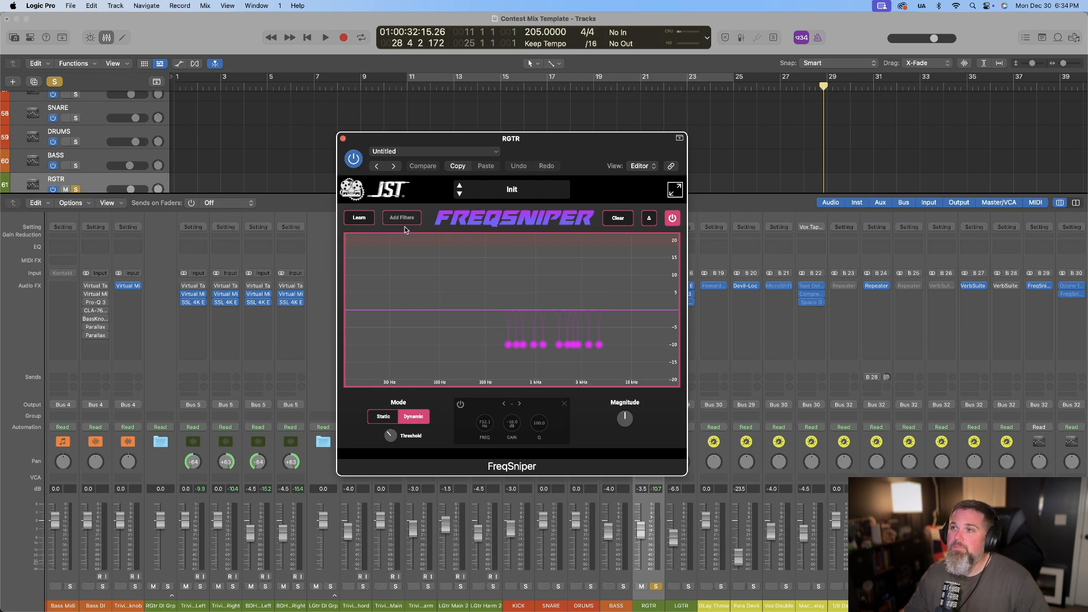
left_click(191, 87)
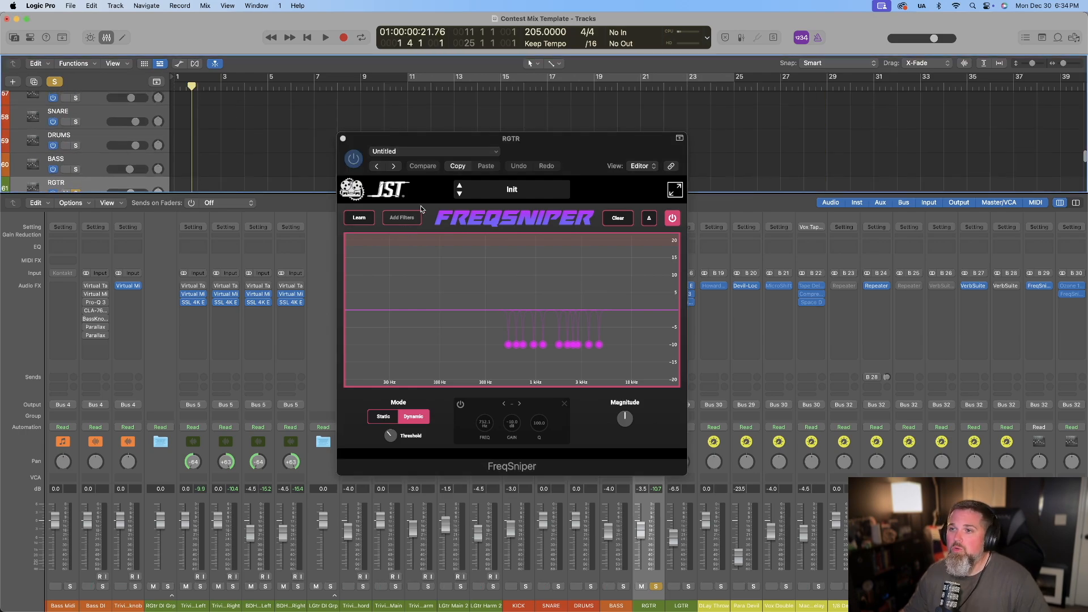
scroll(220, 147, "up", 3)
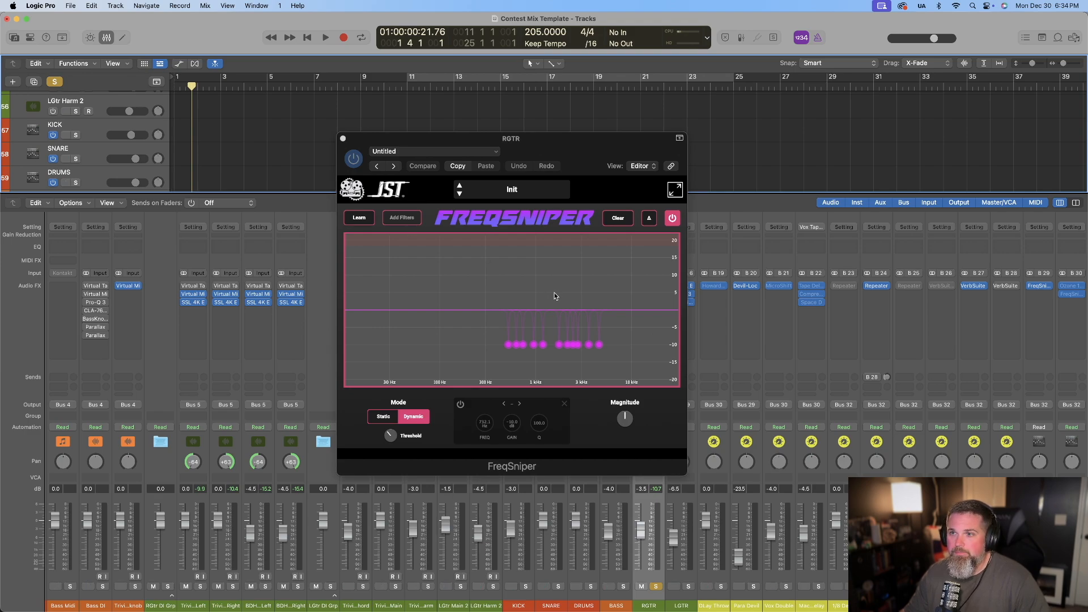
key("space")
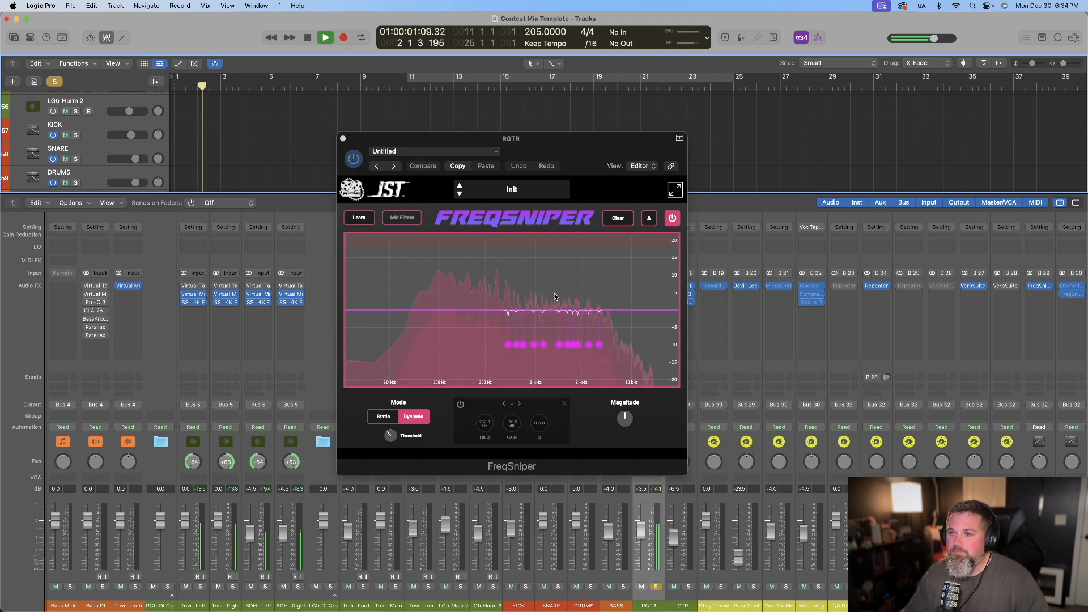
left_click(352, 159)
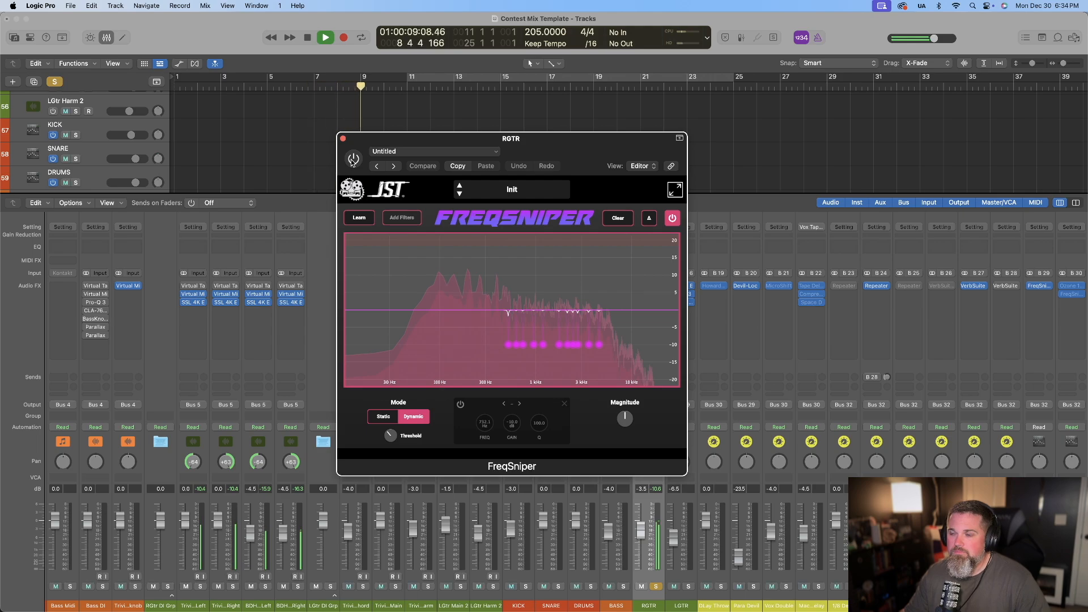
left_click(353, 160)
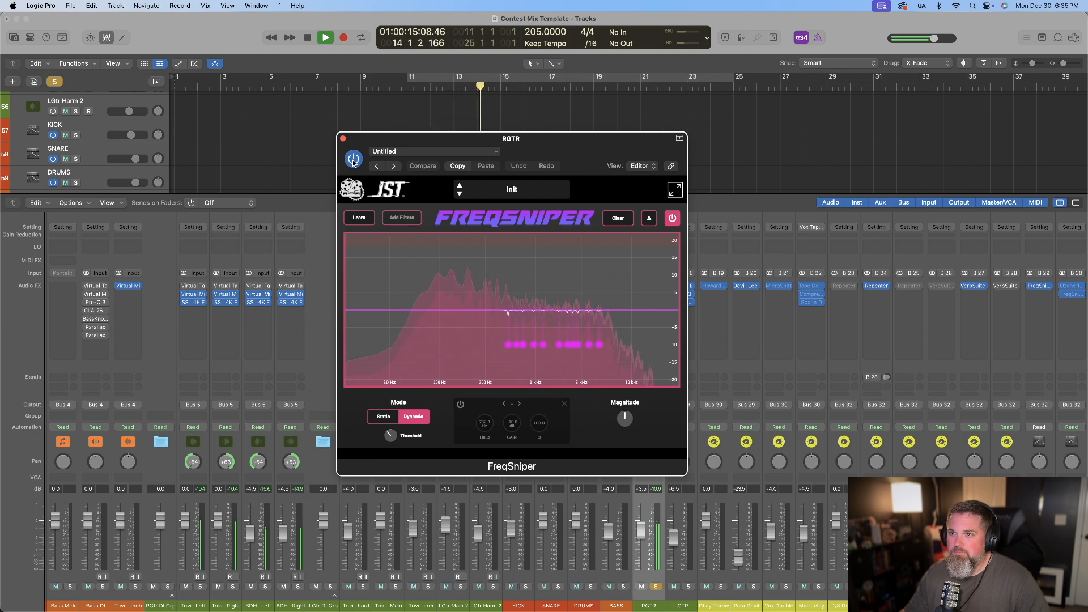
key("space")
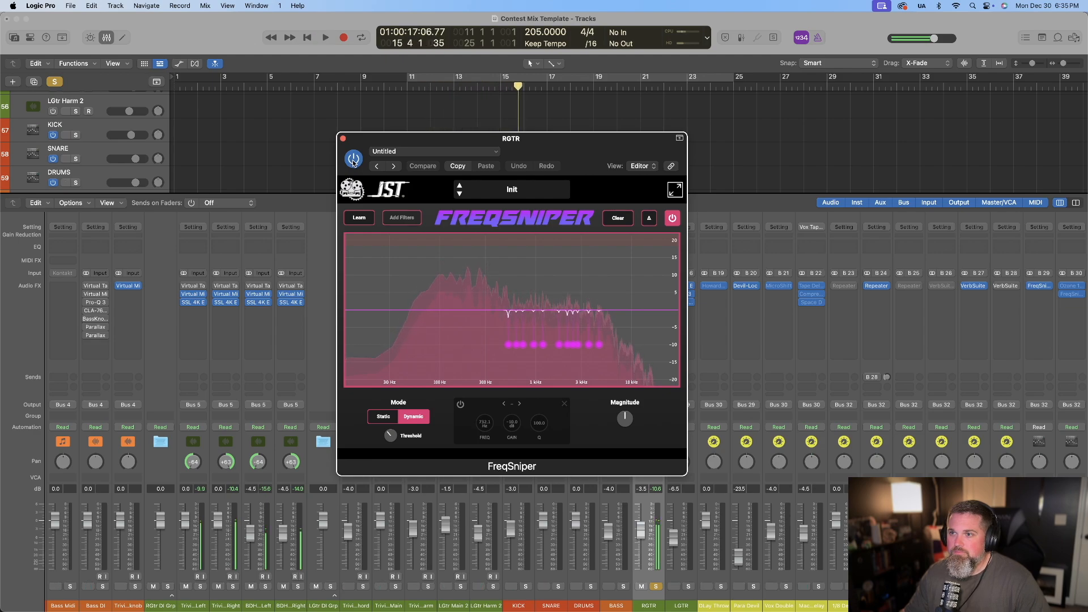
left_click(343, 139)
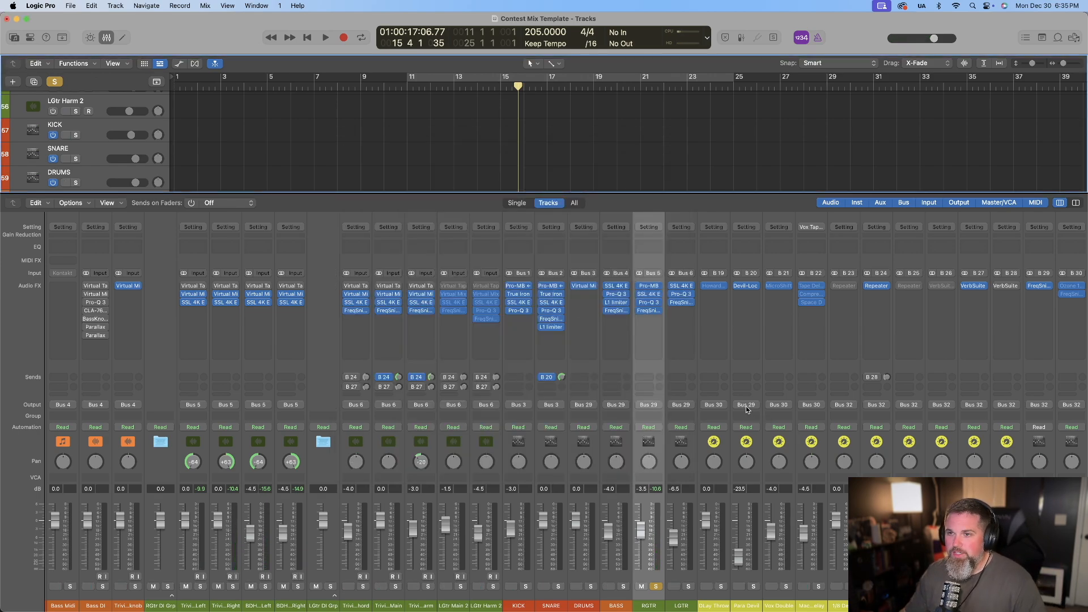
Hide the mixer, unsolo the RGTR bus, select the Trivium Lead Ampknob Chord track, and place the playhead at about bar 33
scroll(448, 454, "left", 5)
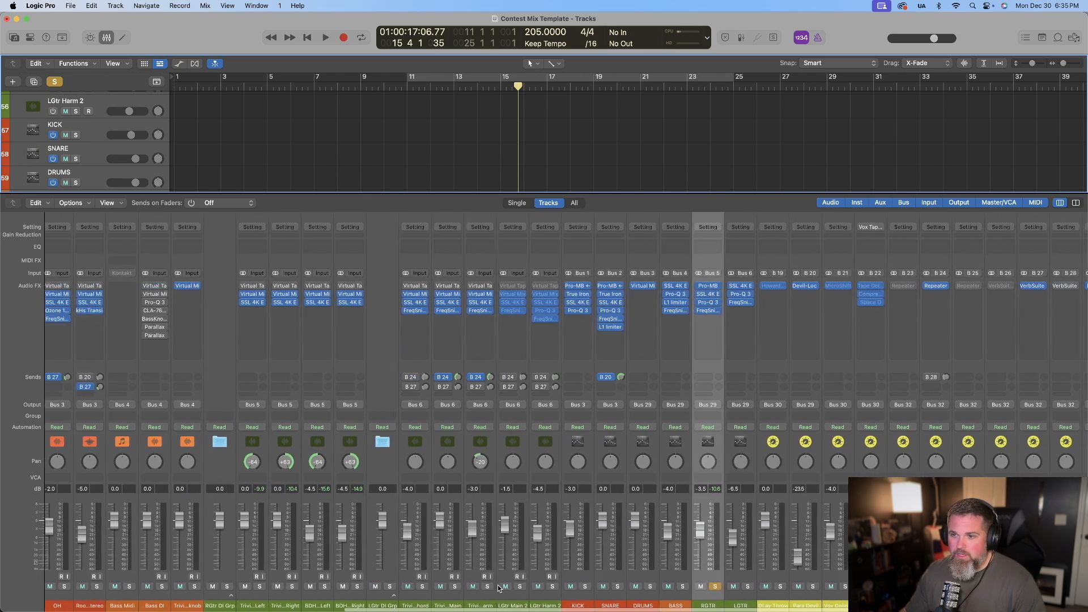
key("x")
scroll(355, 389, "up", 8)
scroll(340, 391, "up", 2)
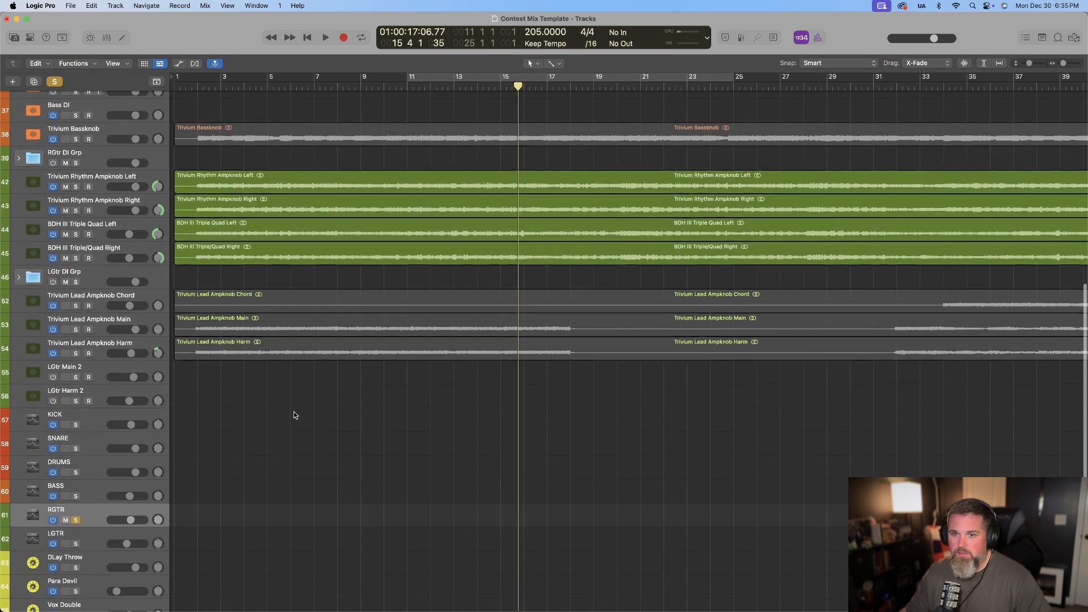
left_click(78, 520)
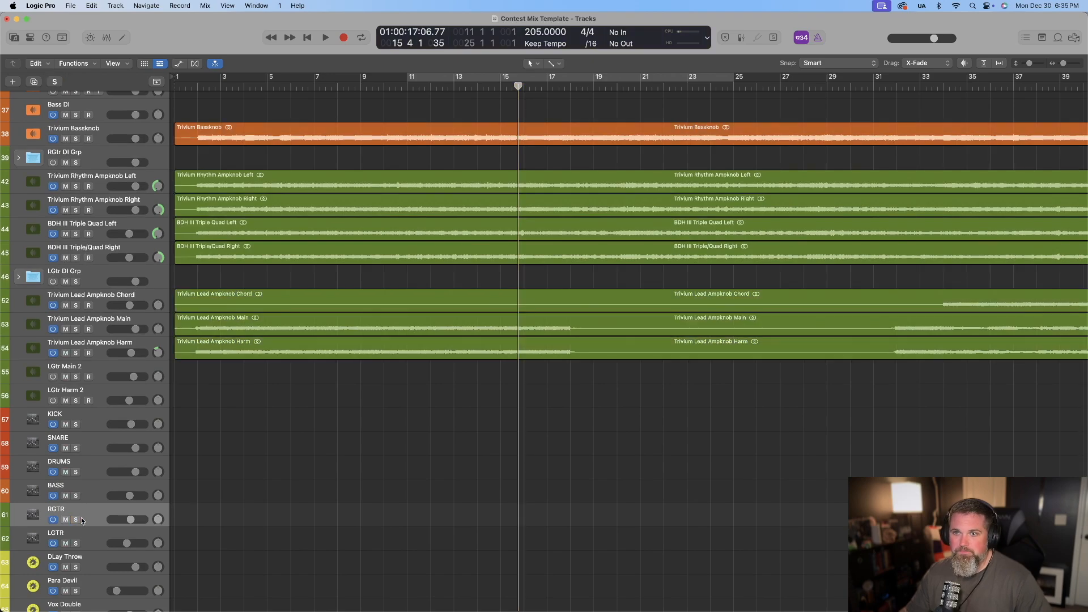
left_click(125, 299)
scroll(476, 368, "right", 15)
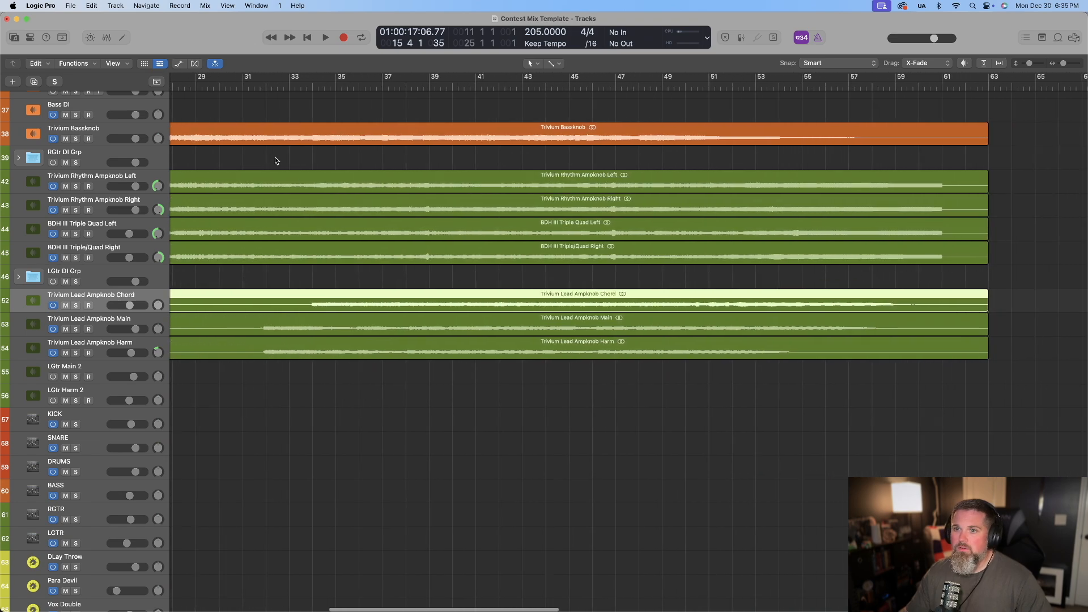
left_click(306, 87)
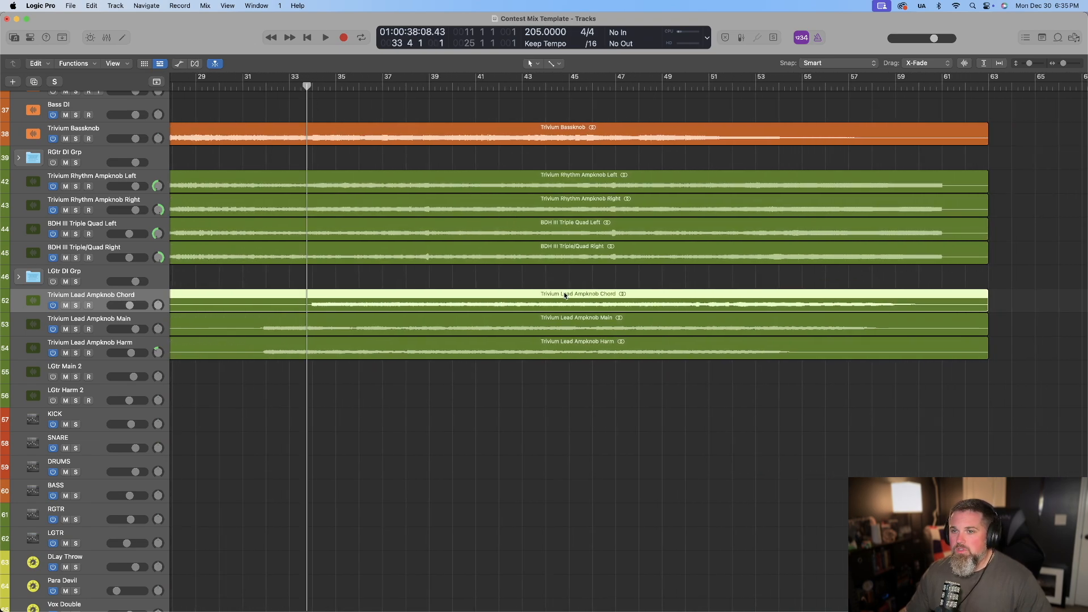
Show the mixer and inspect the Trimmer in the Trivium Lead Ampknob Chord track's Virtual Mix Rack, closing the plug-in when done
key("x")
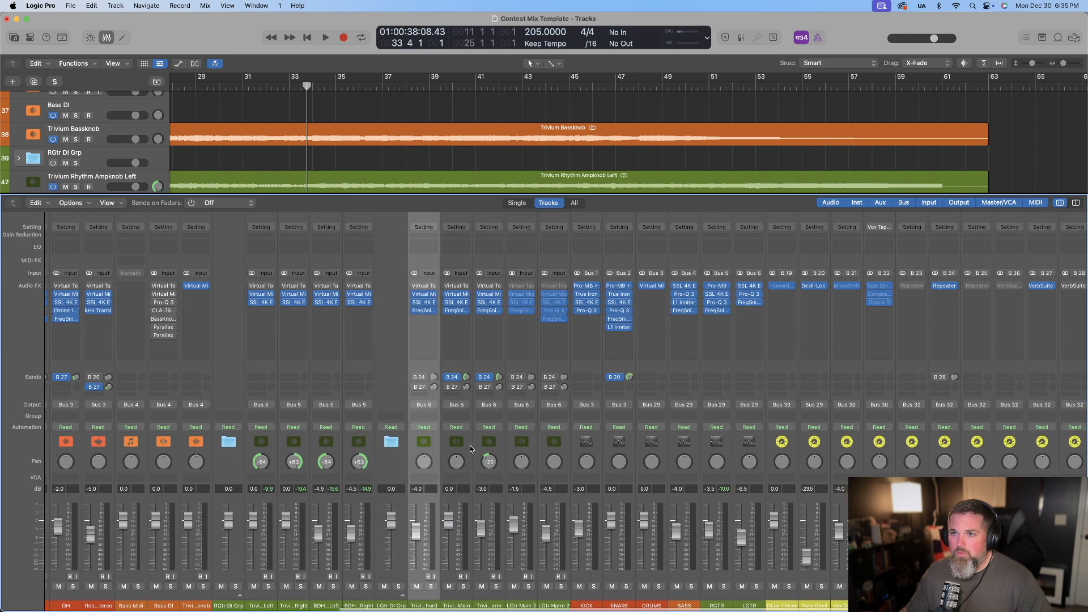
left_click(424, 294)
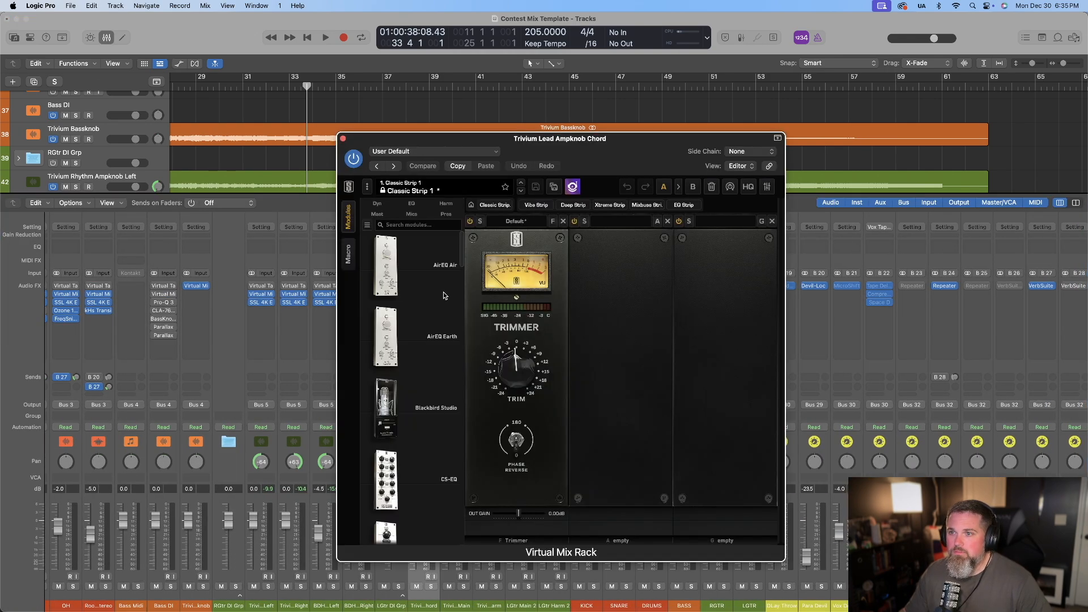
left_click_drag(516, 358, 517, 359)
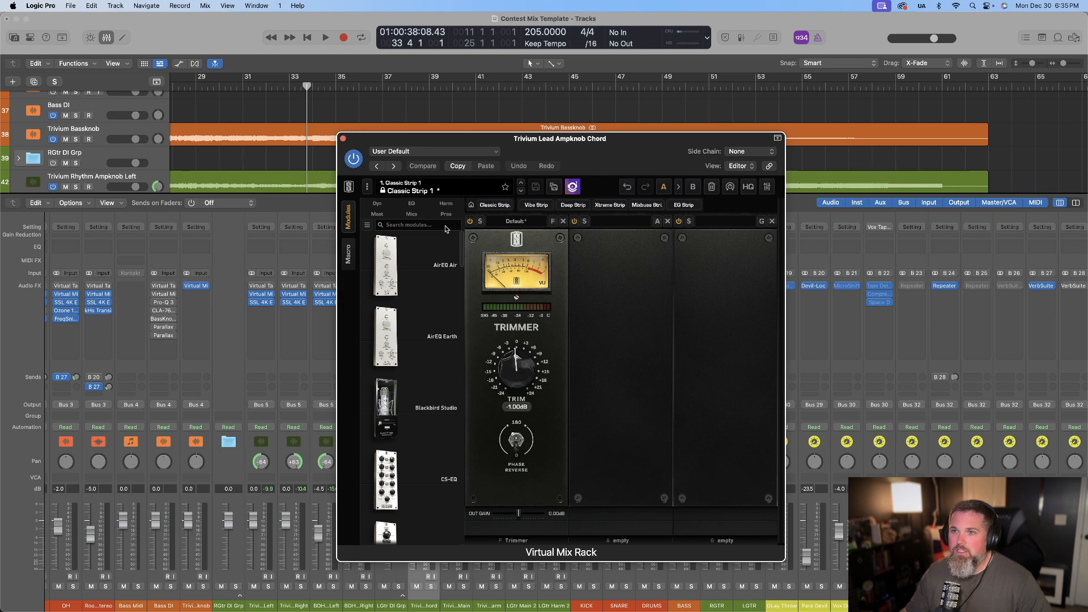
left_click(343, 139)
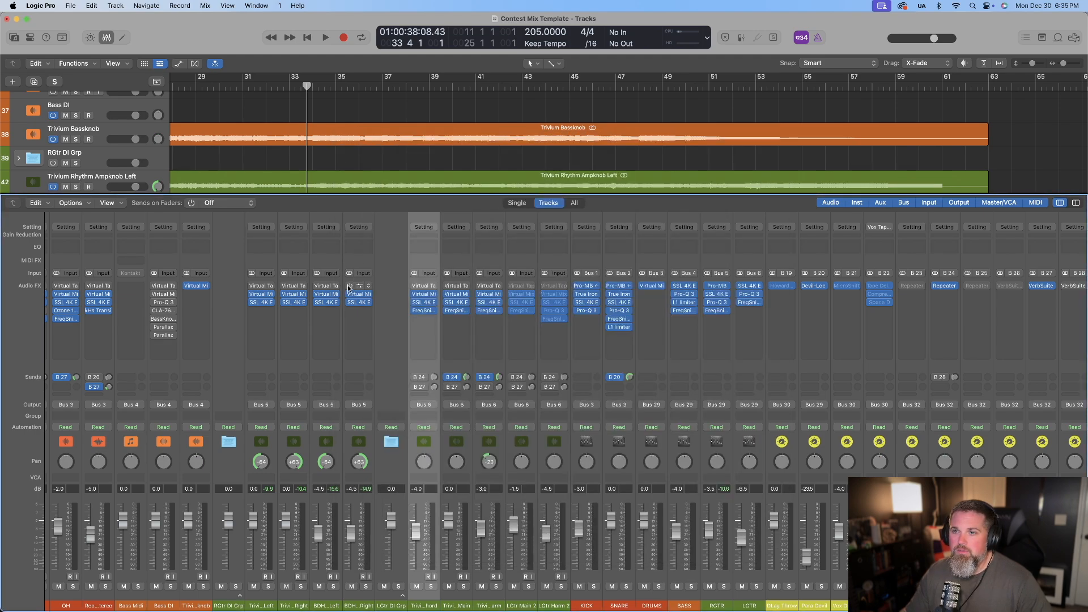
Open SSL 4K E on the Trivium Lead Ampknob Chord track and examine its filter, EQ band and fader settings
left_click(424, 303)
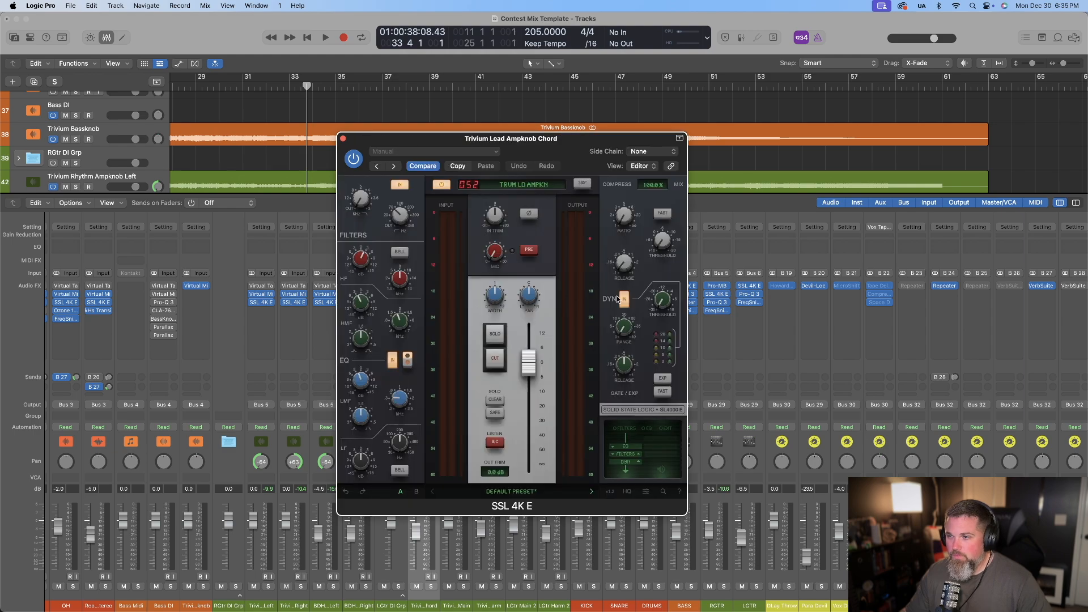
mouse_move(404, 220)
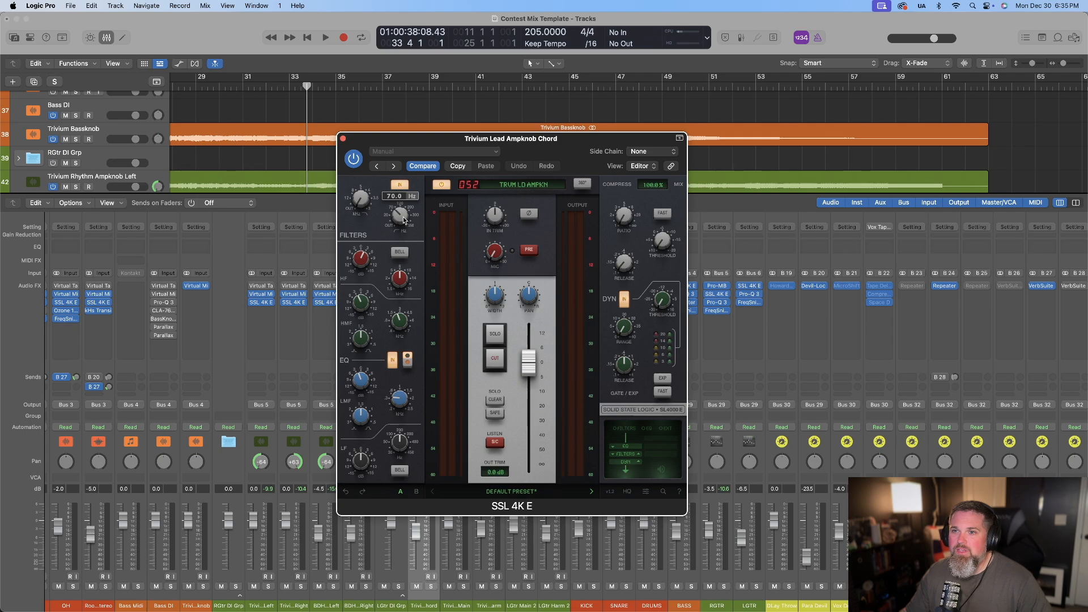
mouse_move(362, 262)
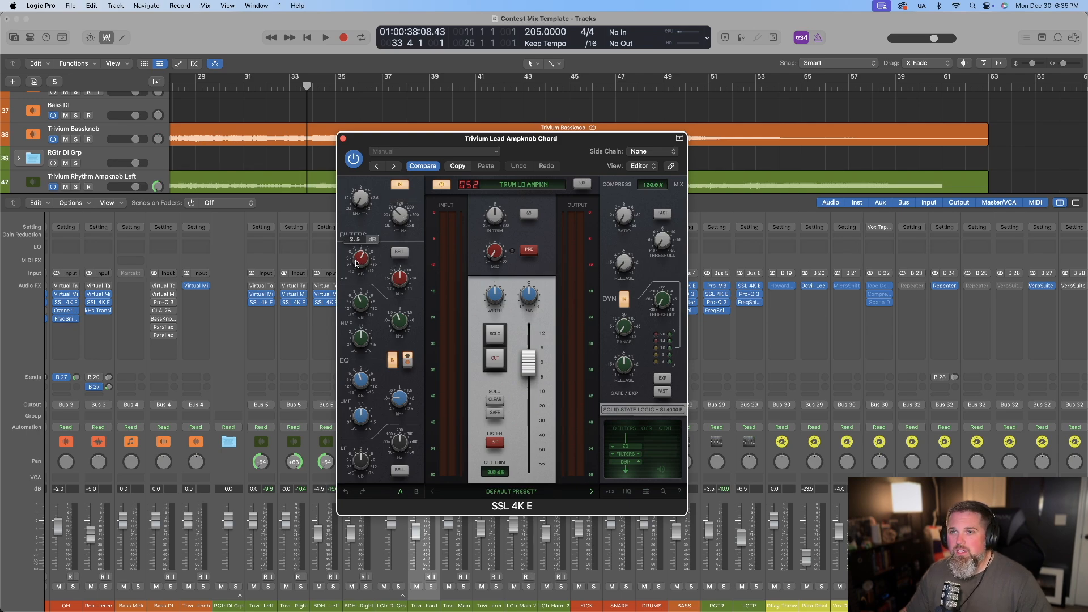
mouse_move(360, 308)
mouse_move(401, 330)
mouse_move(365, 382)
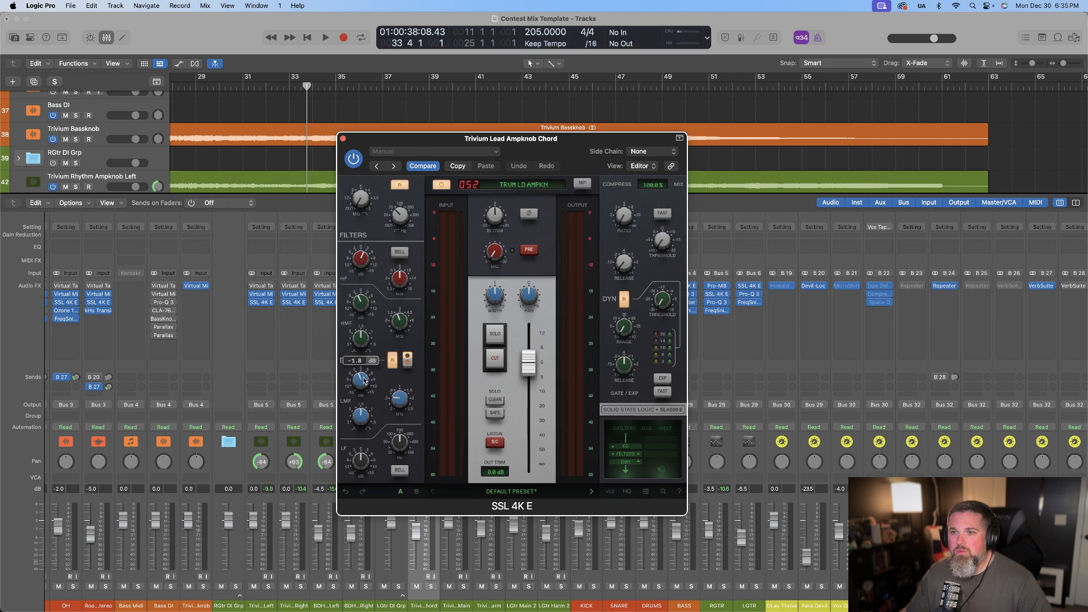
mouse_move(399, 404)
mouse_move(531, 361)
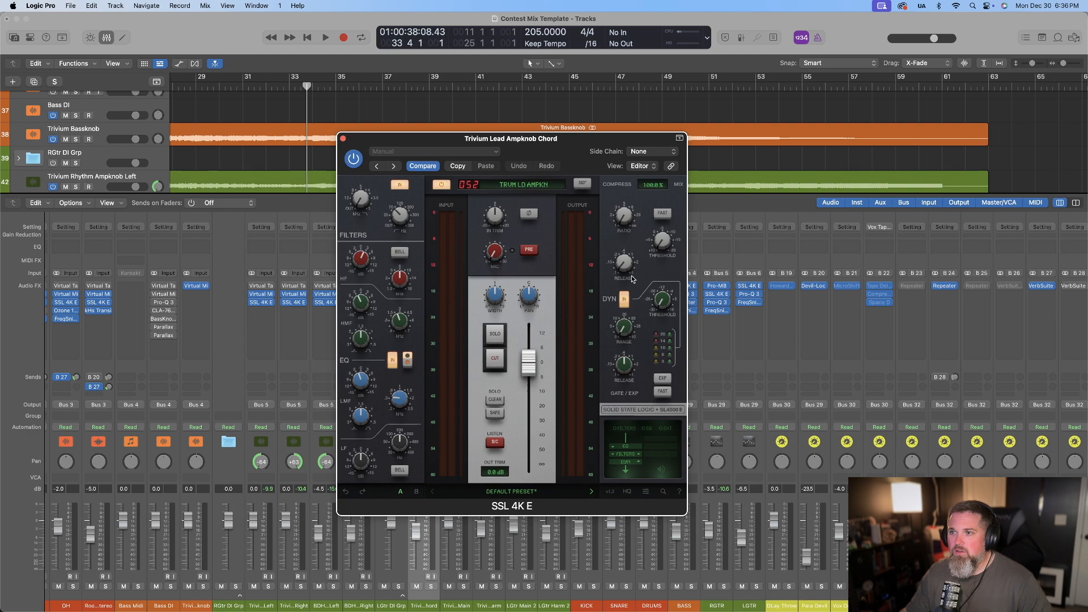
Move the SSL 4K E window clear of the lead guitar channel strips and solo the Trivium Lead Ampknob Chord track
left_click_drag(553, 151, 298, 156)
scroll(627, 273, "left", 3)
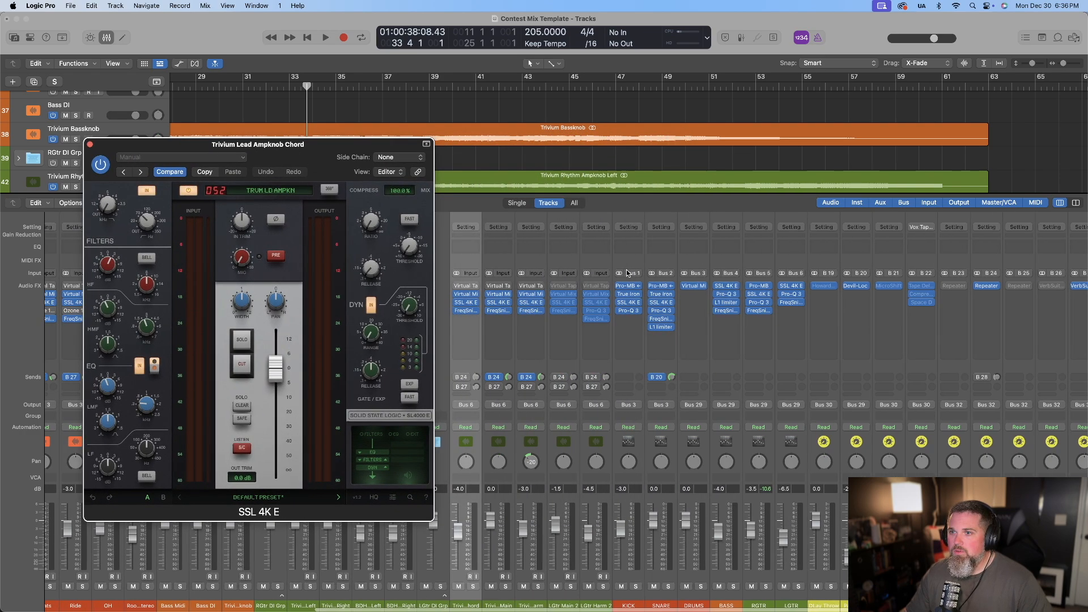
mouse_move(573, 296)
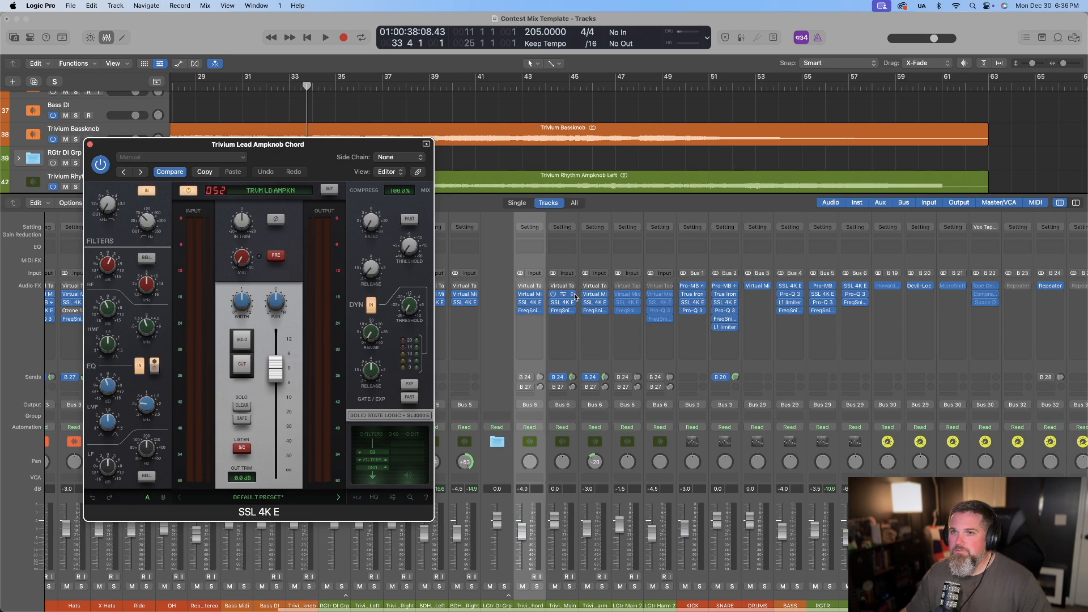
scroll(576, 306, "left", 1)
left_click(542, 586)
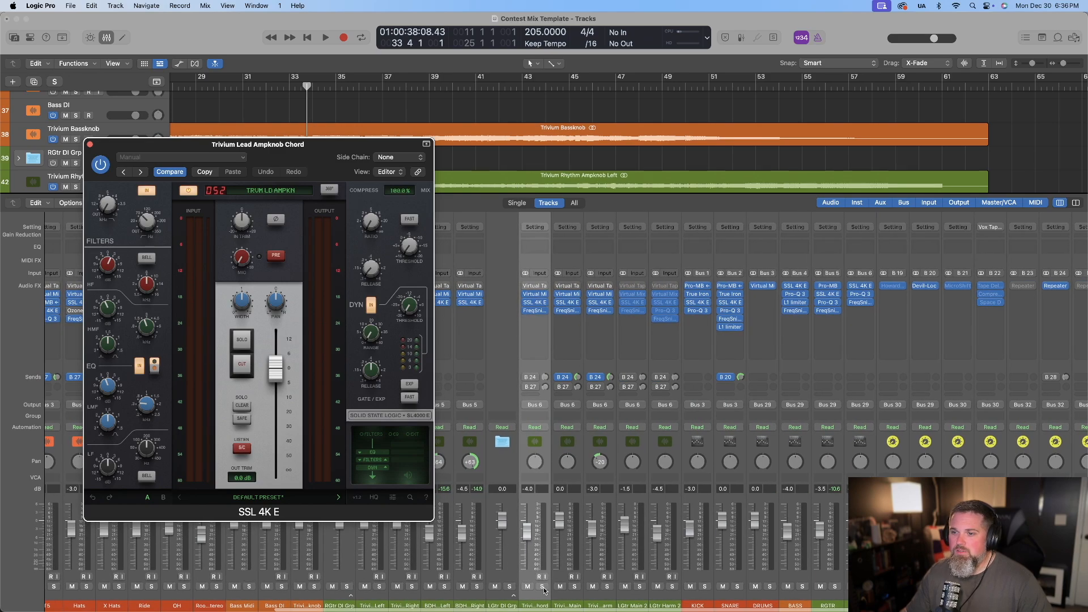
scroll(526, 140, "down", 5)
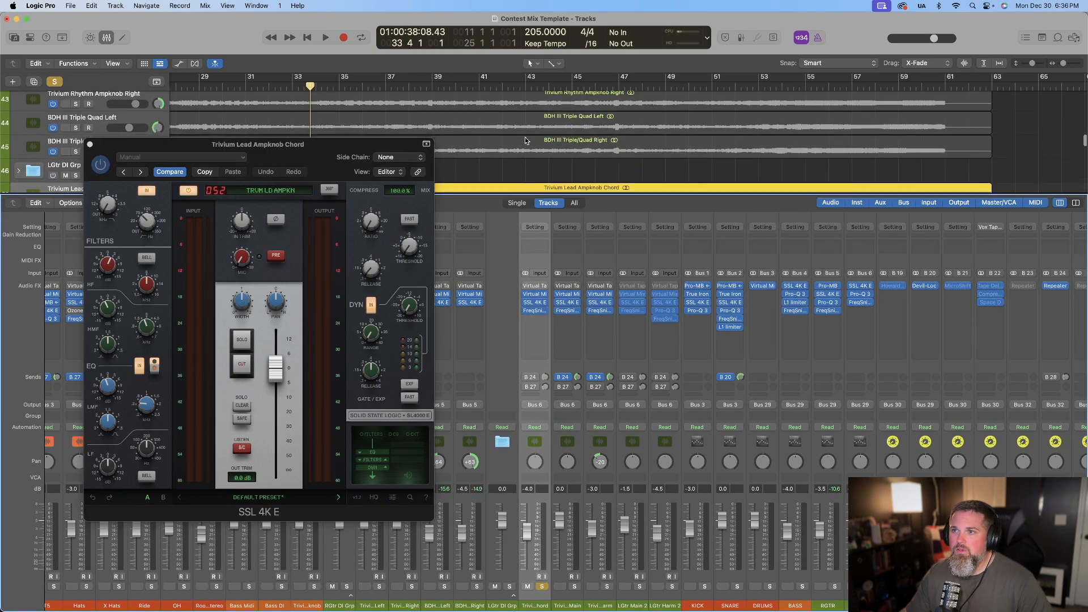
scroll(525, 140, "down", 2)
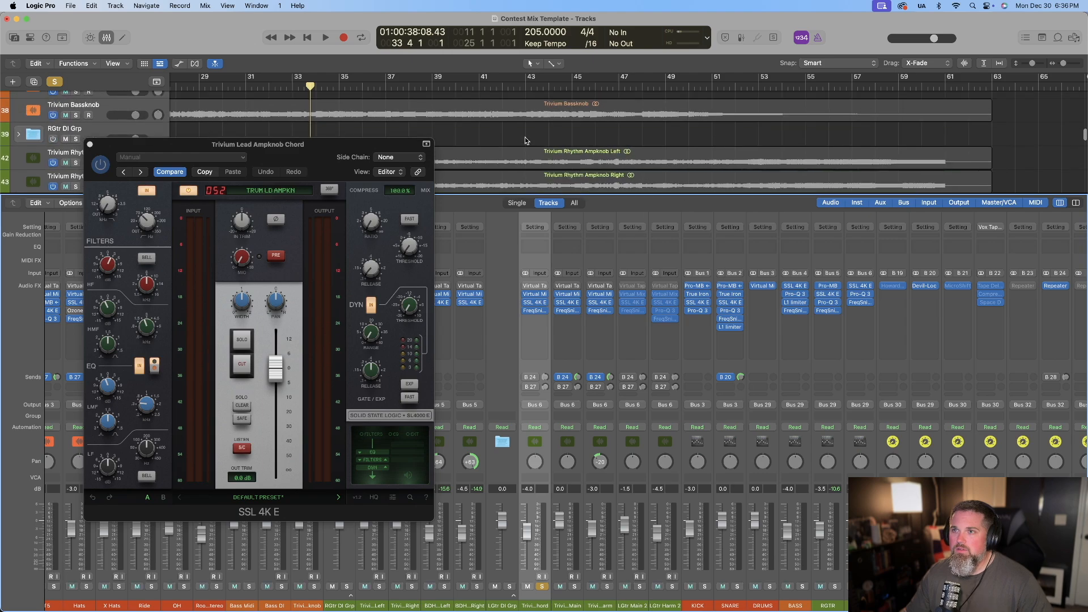
scroll(525, 137, "down", 1)
scroll(525, 137, "left", 2)
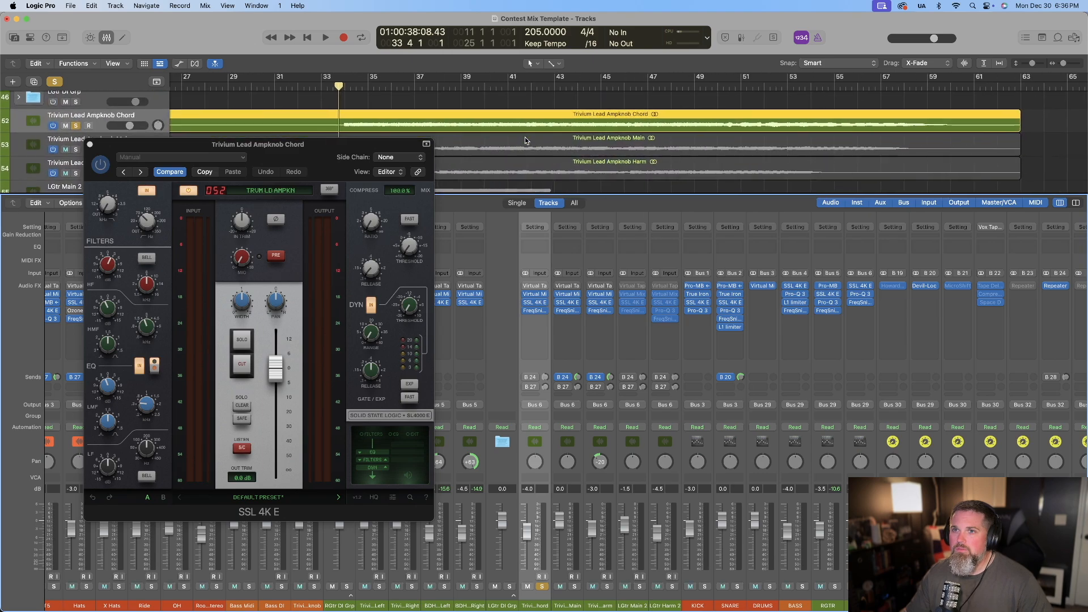
Play the soloed chord track from bar 33 with SSL 4K E active, bypassed and active again, stopping at about bar 47
key("space")
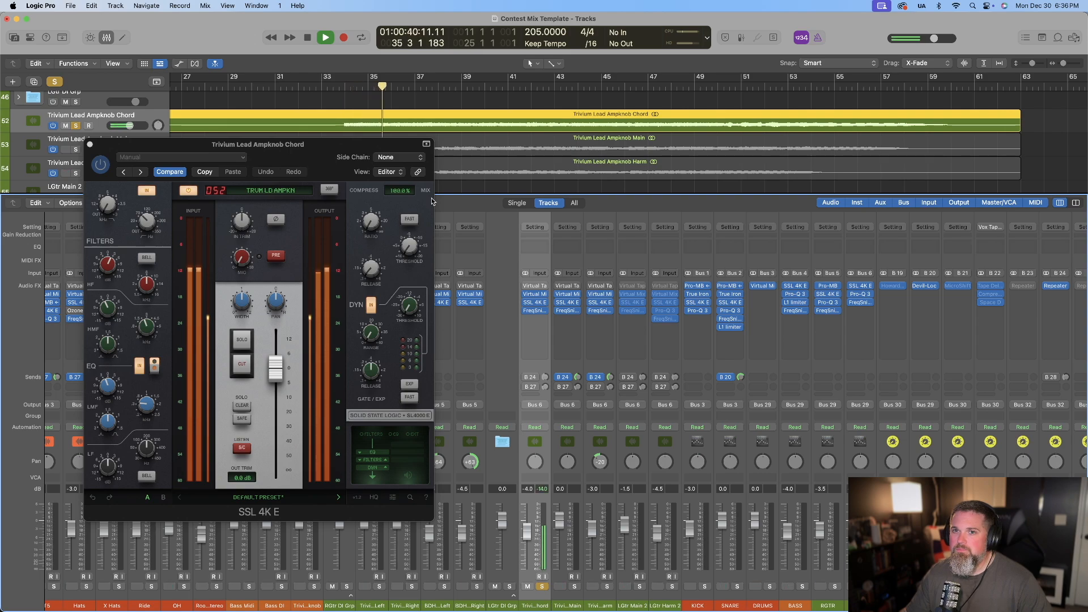
left_click(101, 166)
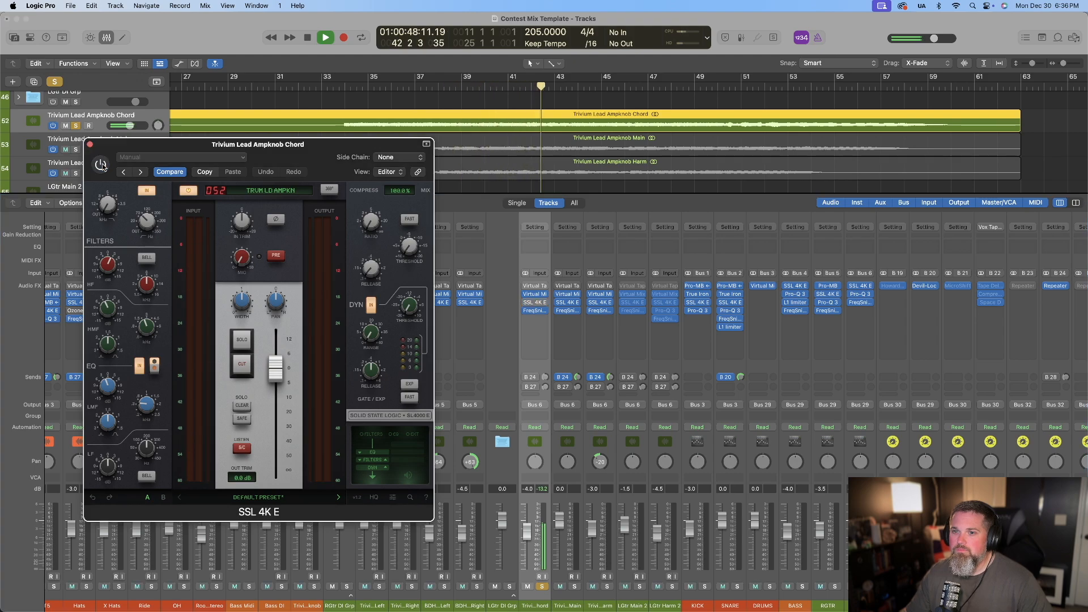
left_click(101, 165)
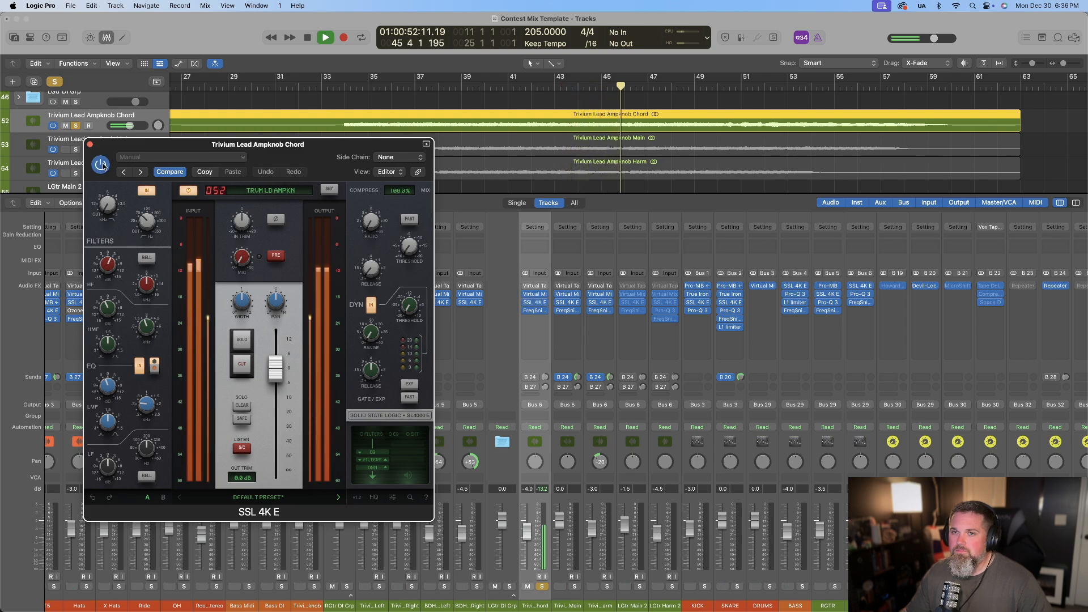
key("space")
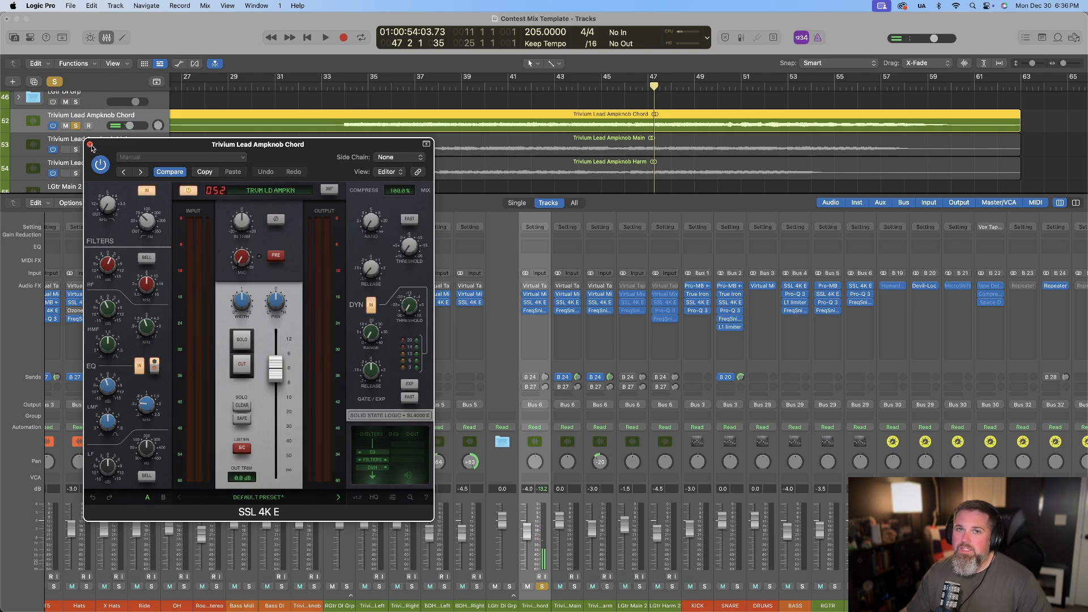
Close SSL 4K E, open FreqSniper on the Trivium Lead Ampknob Chord track and move its window clear of the lead guitar channel strips
left_click(90, 146)
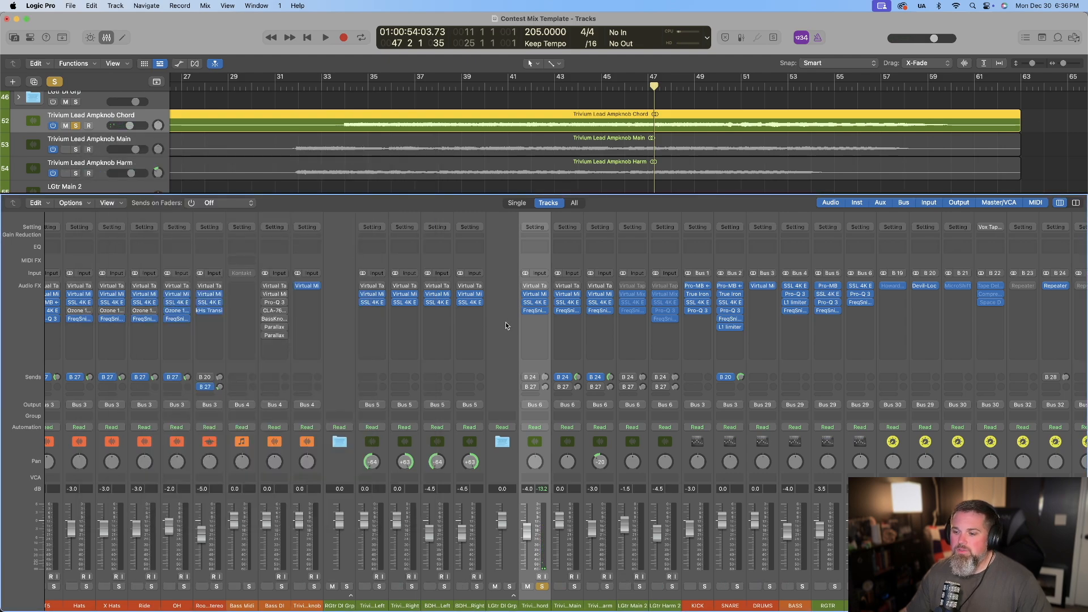
mouse_move(535, 313)
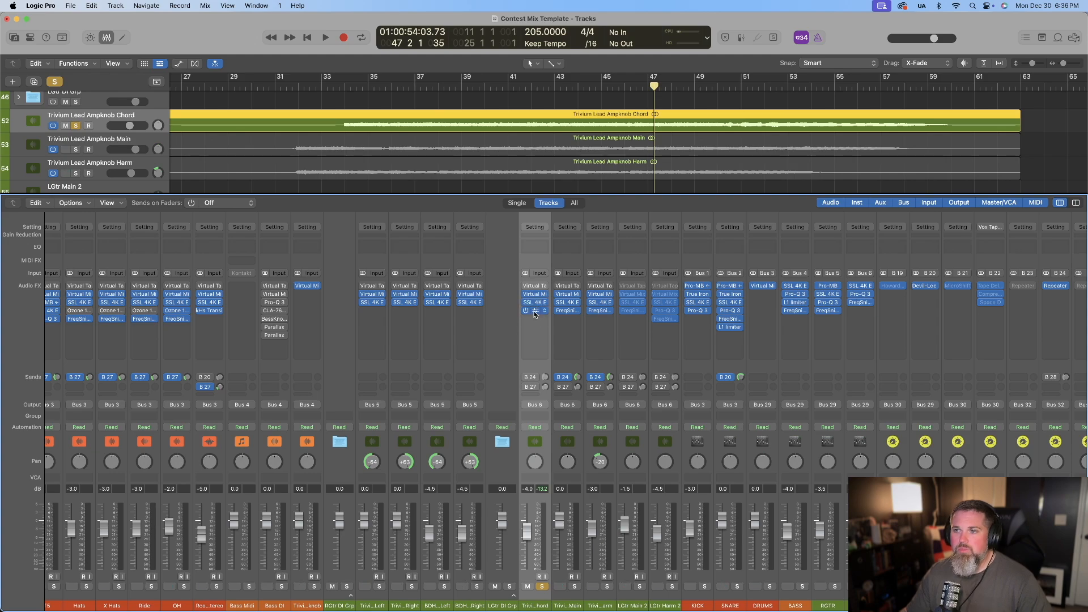
left_click(536, 313)
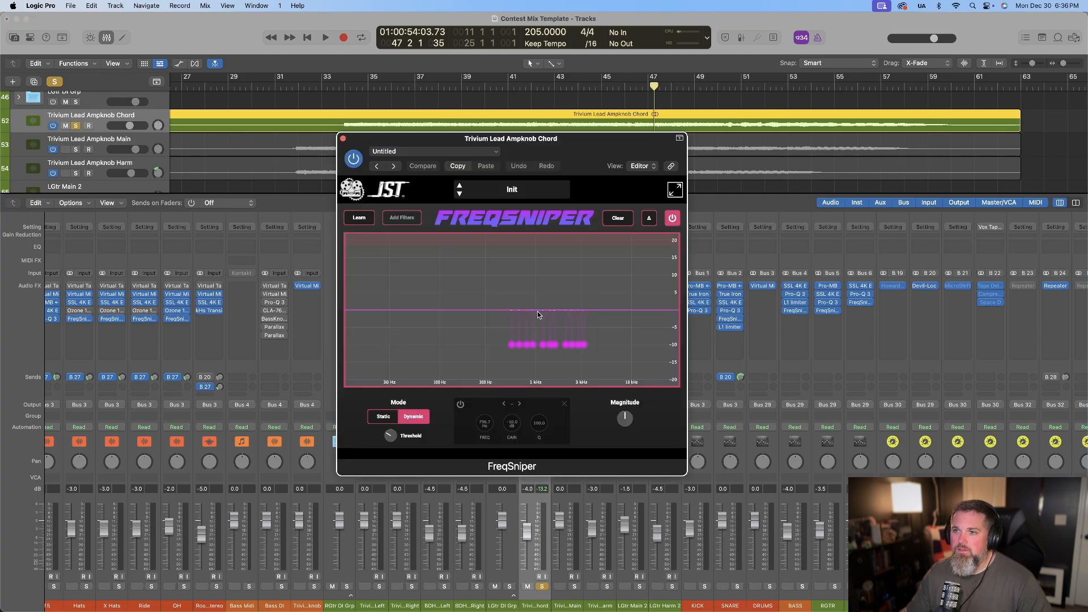
left_click_drag(583, 146, 399, 144)
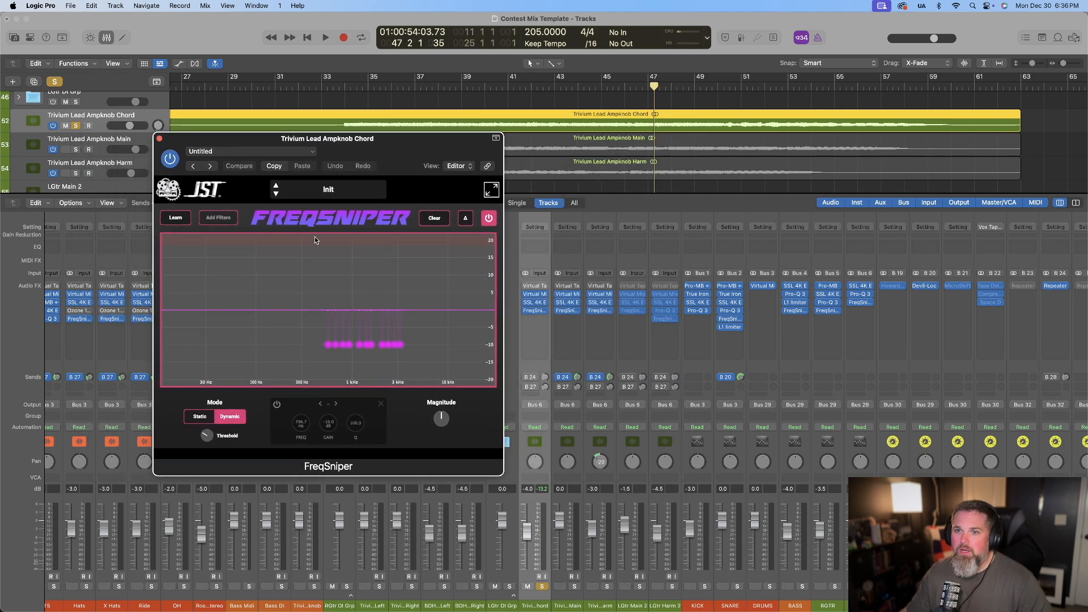
Play the soloed chord track from bar 33, alternating FreqSniper between active and bypassed, then stop at about bar 46 and close the plug-in
left_click(344, 98)
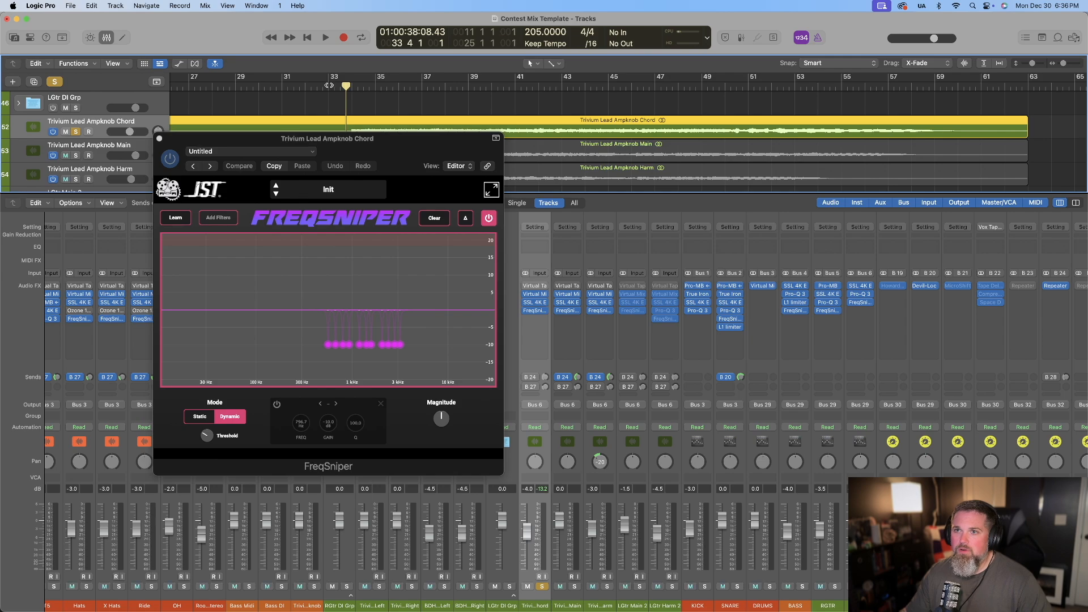
scroll(339, 116, "down", 3)
scroll(339, 116, "up", 1)
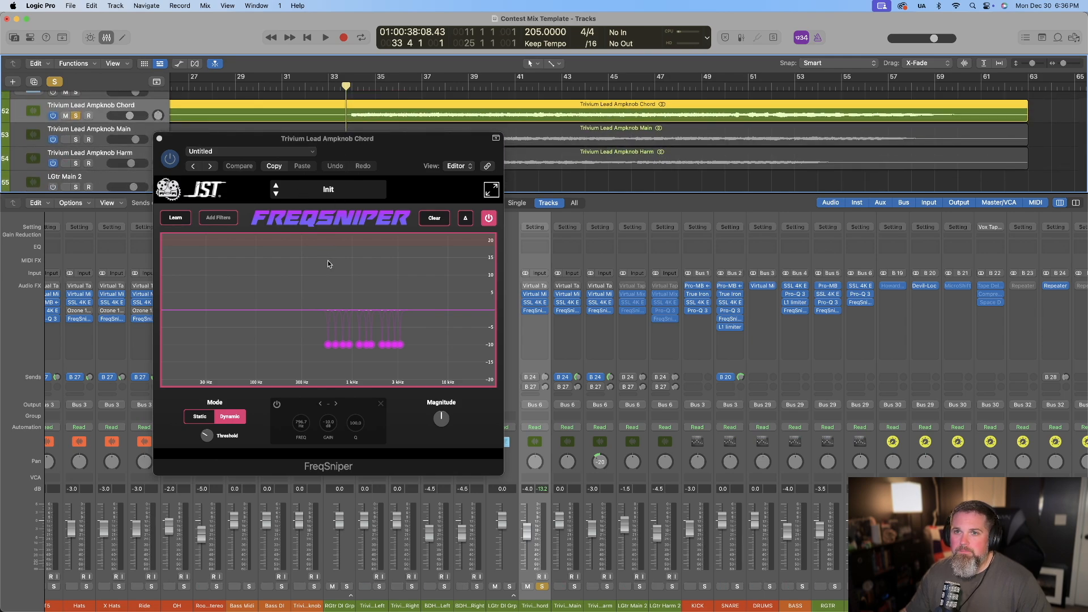
key("space")
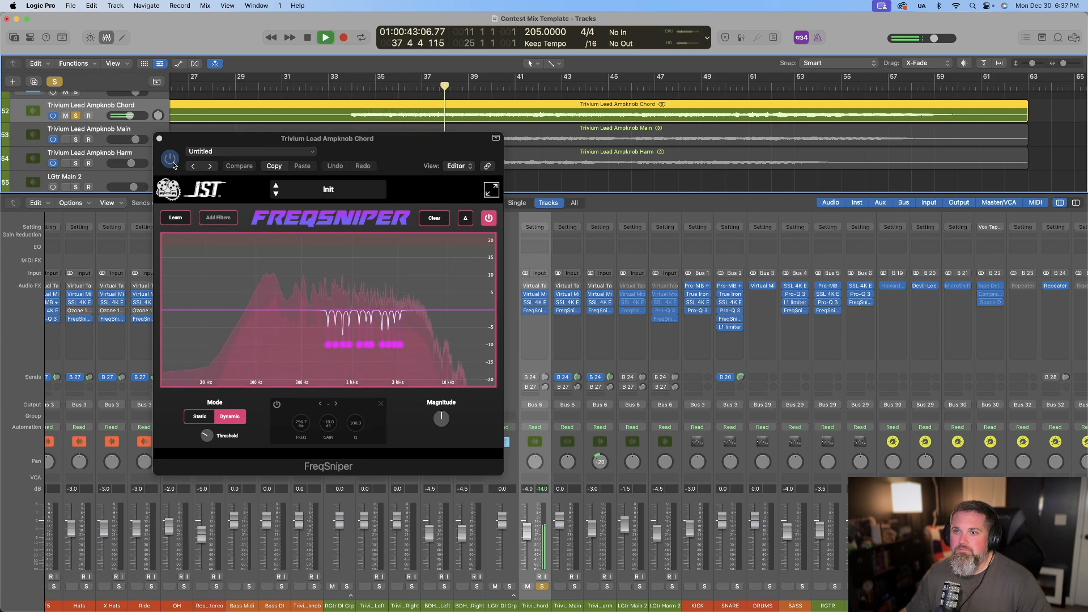
left_click(172, 161)
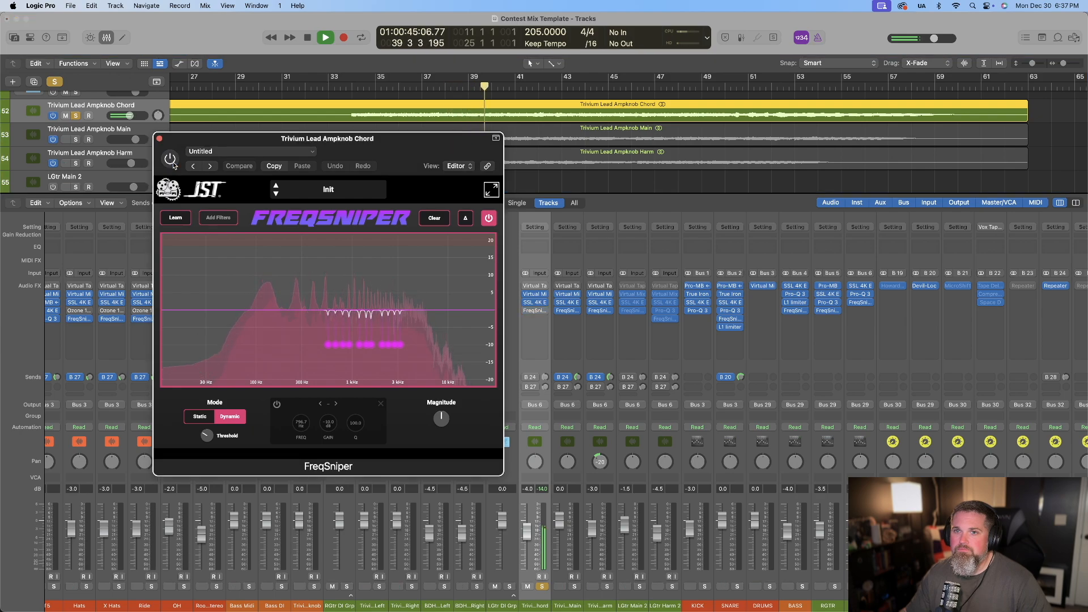
left_click(171, 160)
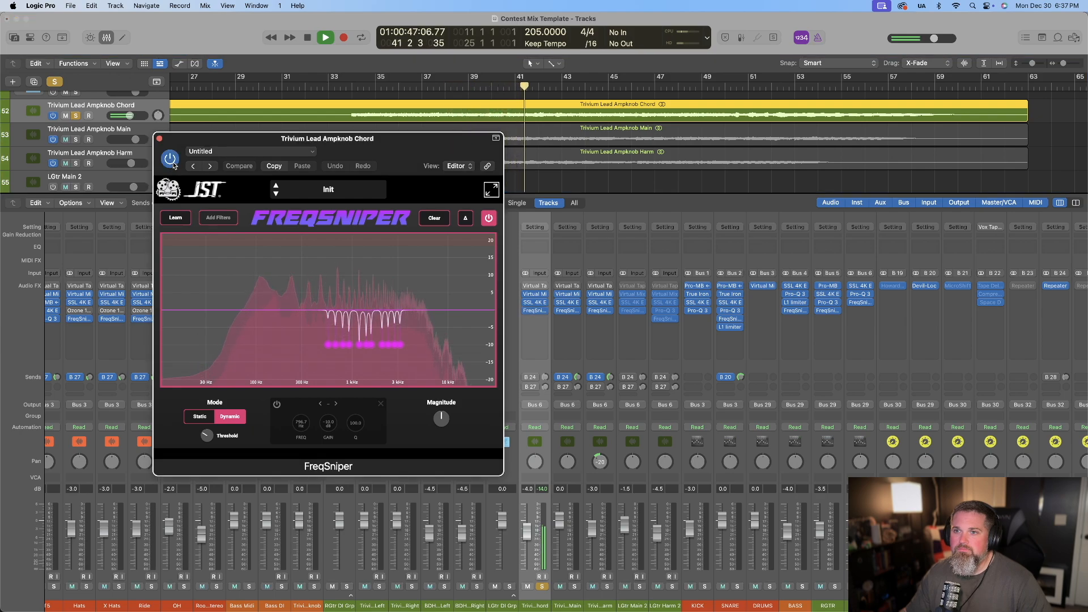
left_click(173, 163)
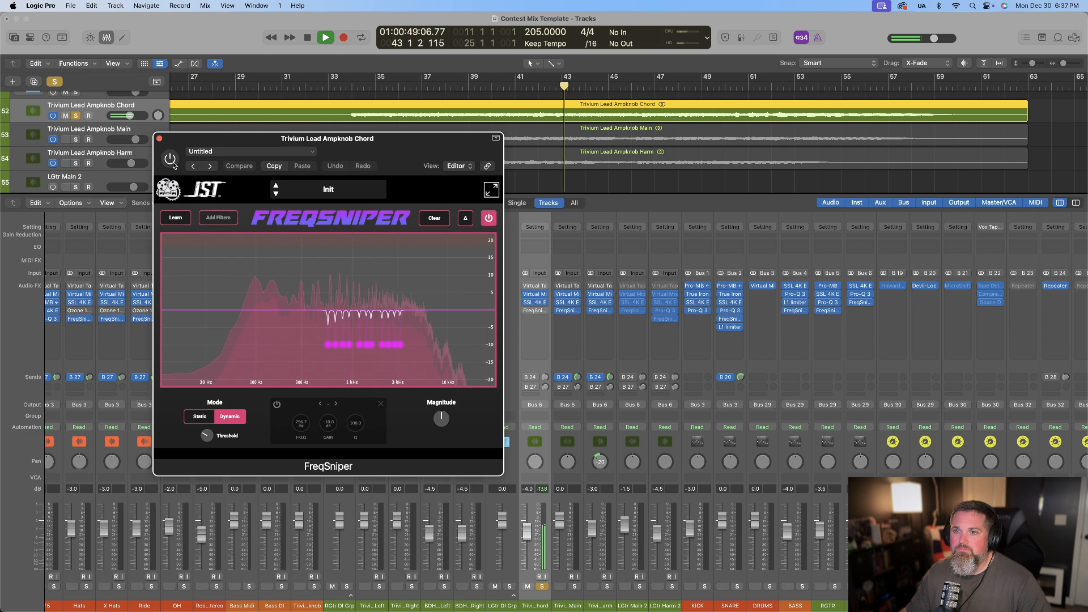
left_click(171, 160)
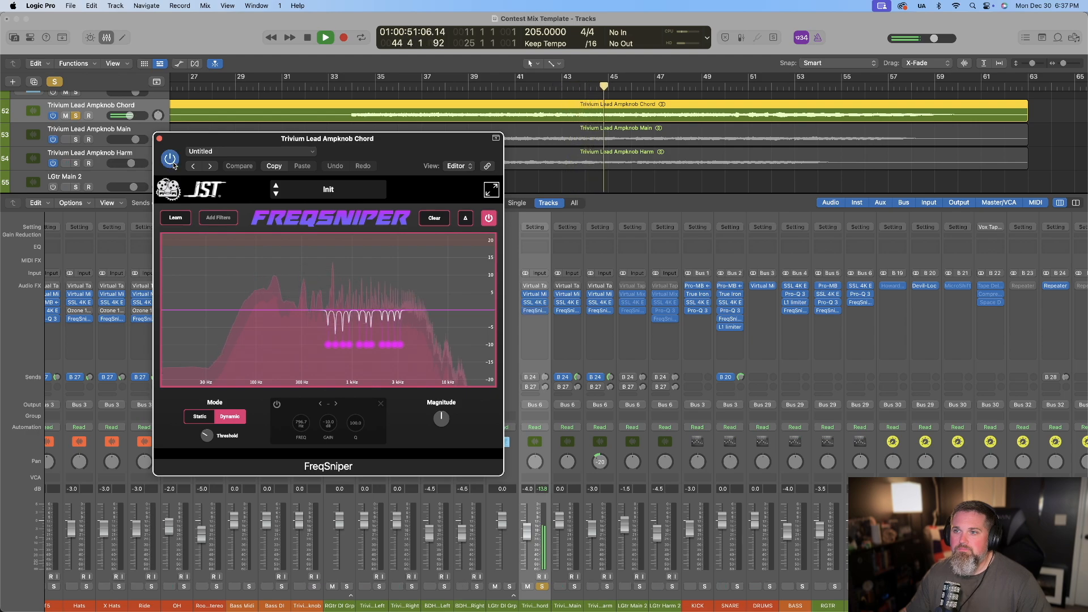
key("space")
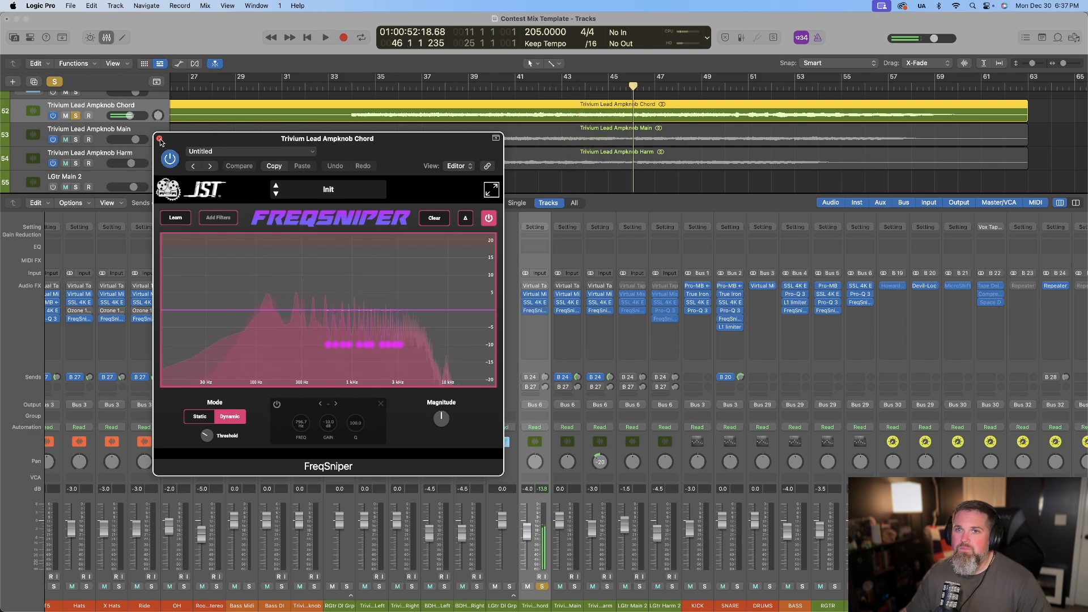
left_click(160, 138)
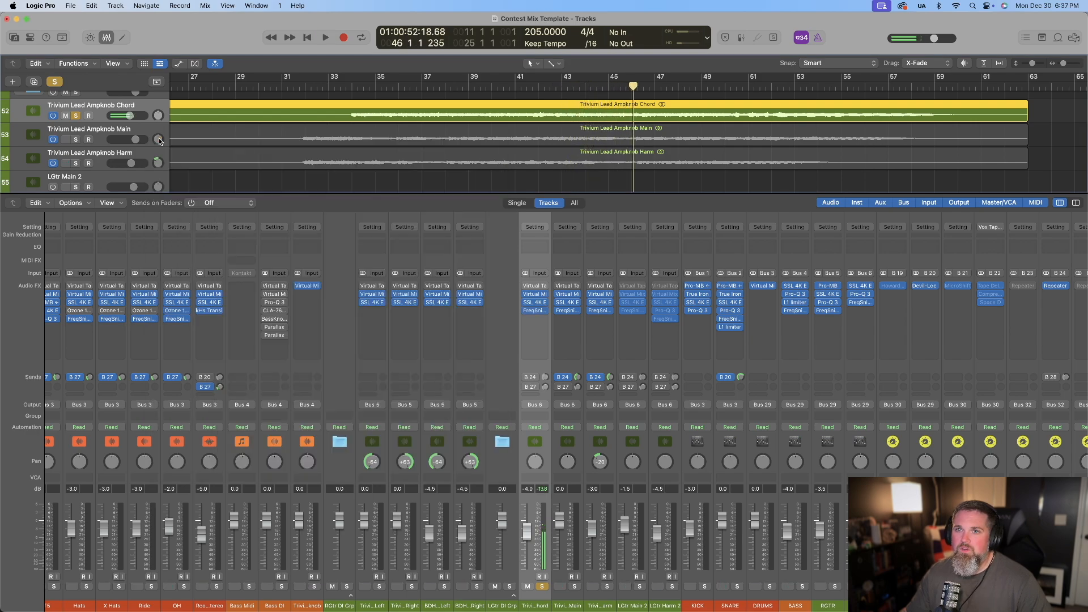
Unsolo the chord track, solo the Trivium Lead Ampknob Main track and place the playhead at bar 31
left_click(542, 586)
key("Down")
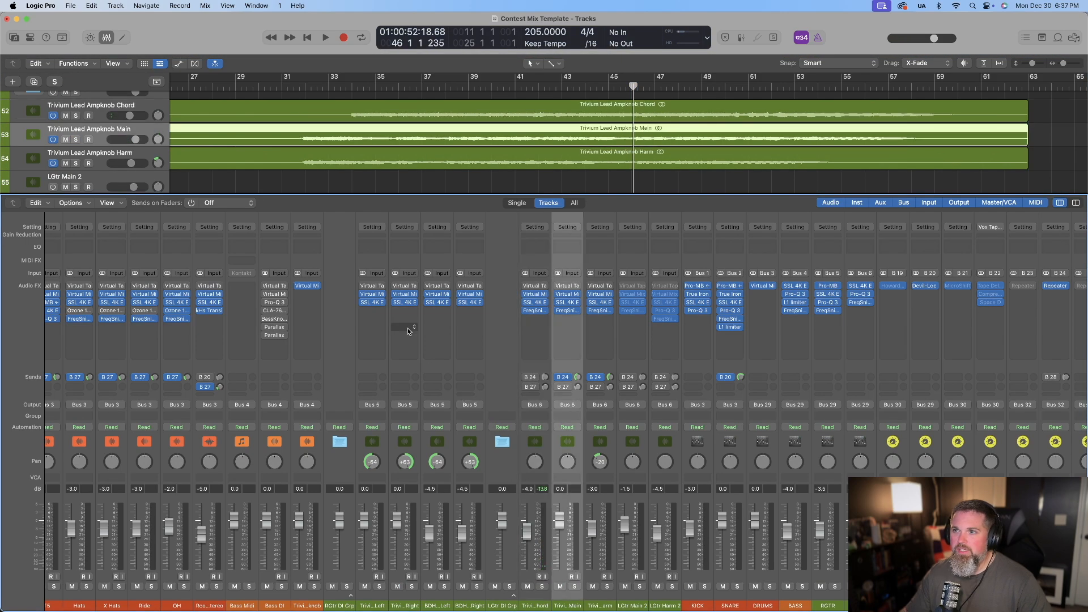
scroll(399, 188, "up", 1)
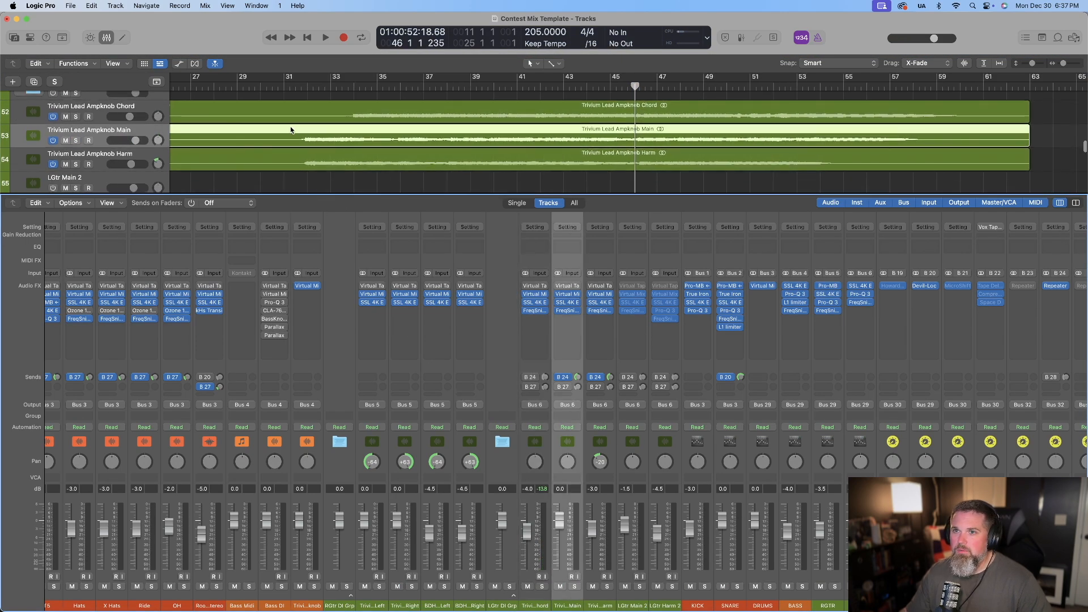
left_click(295, 88)
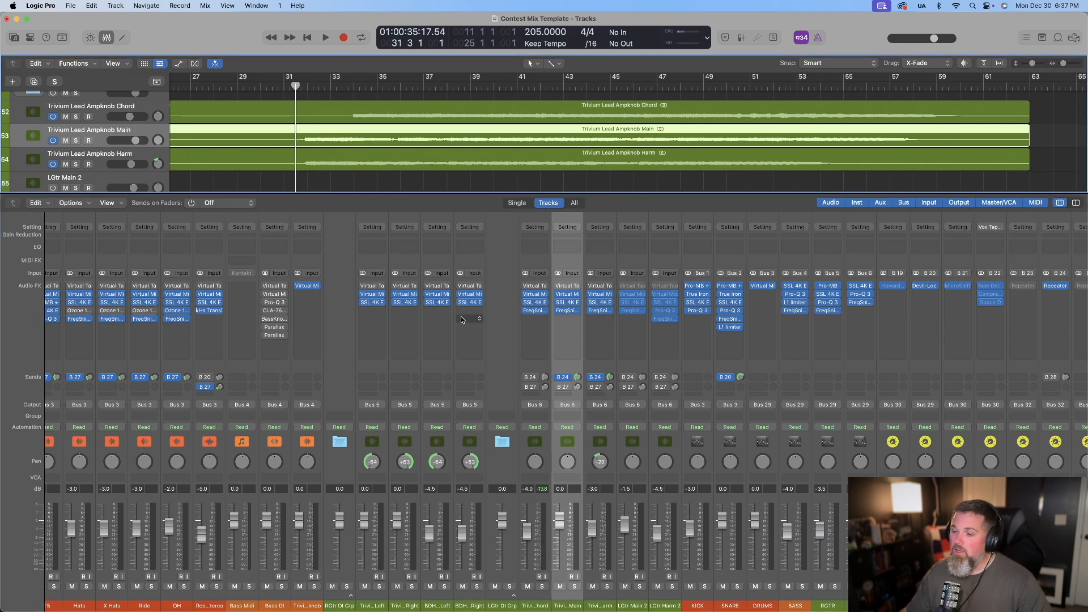
left_click(576, 587)
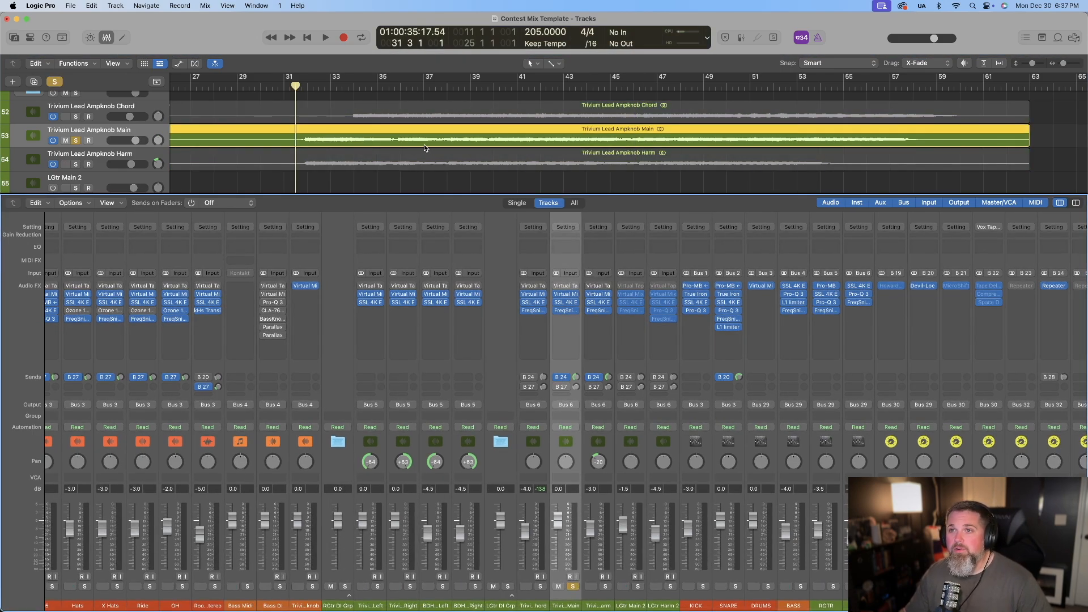
Inspect the Trimmer in the Trivium Lead Ampknob Main track's Virtual Mix Rack and close the plug-in
left_click(567, 295)
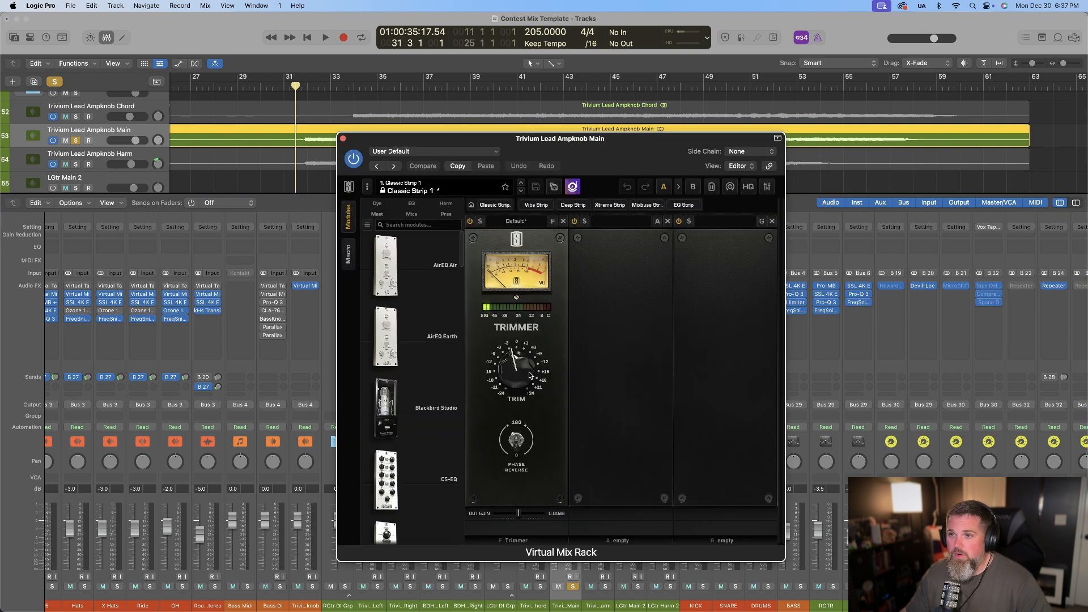
mouse_move(516, 370)
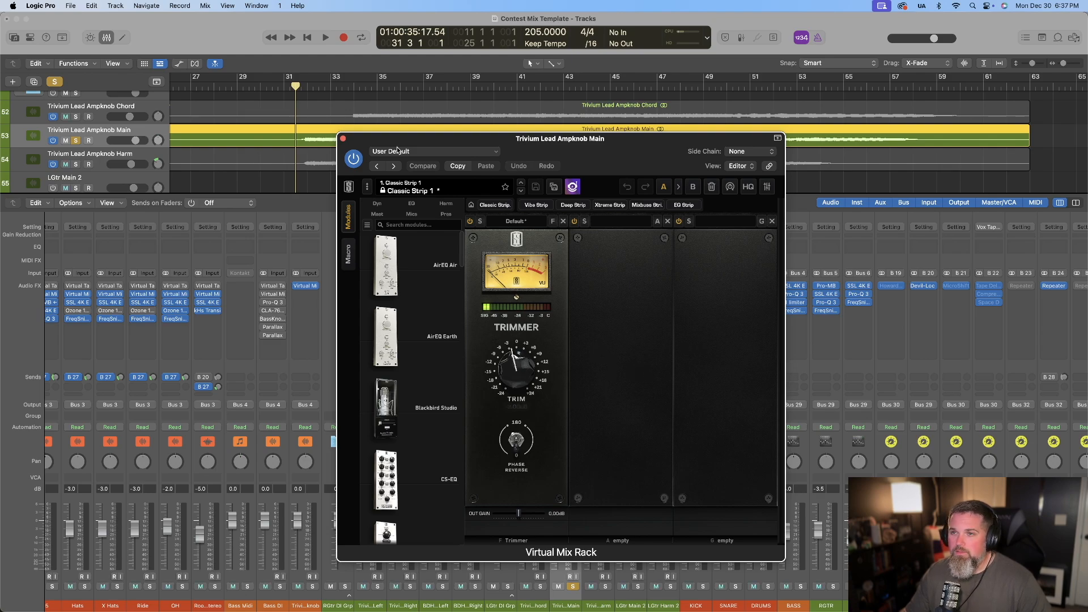
left_click(343, 139)
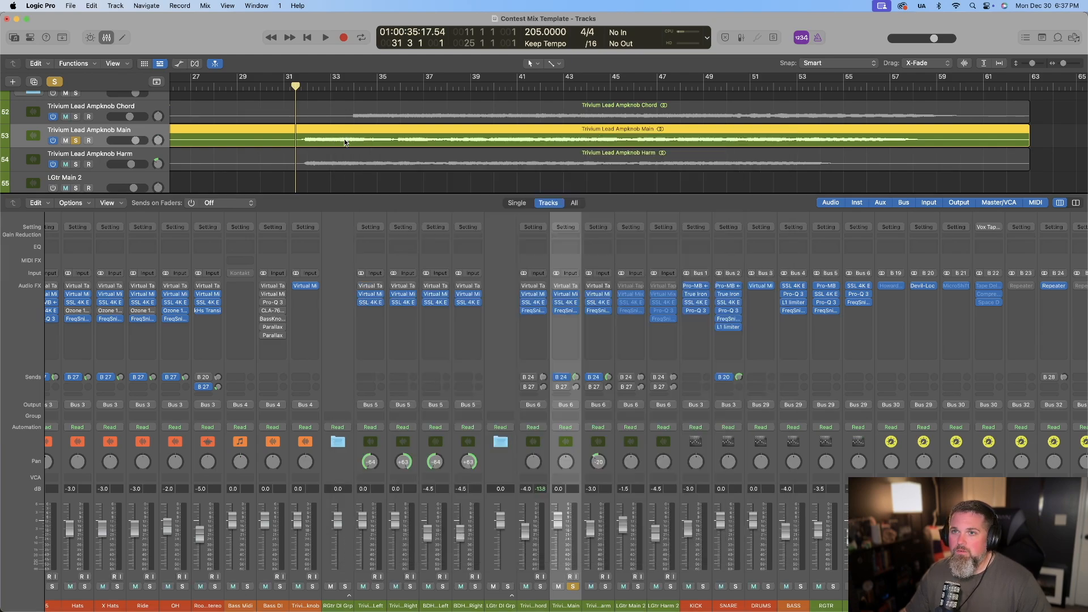
Open SSL 4K E on the Trivium Lead Ampknob Main track and examine its filter, HF and HMF band settings
left_click(568, 311)
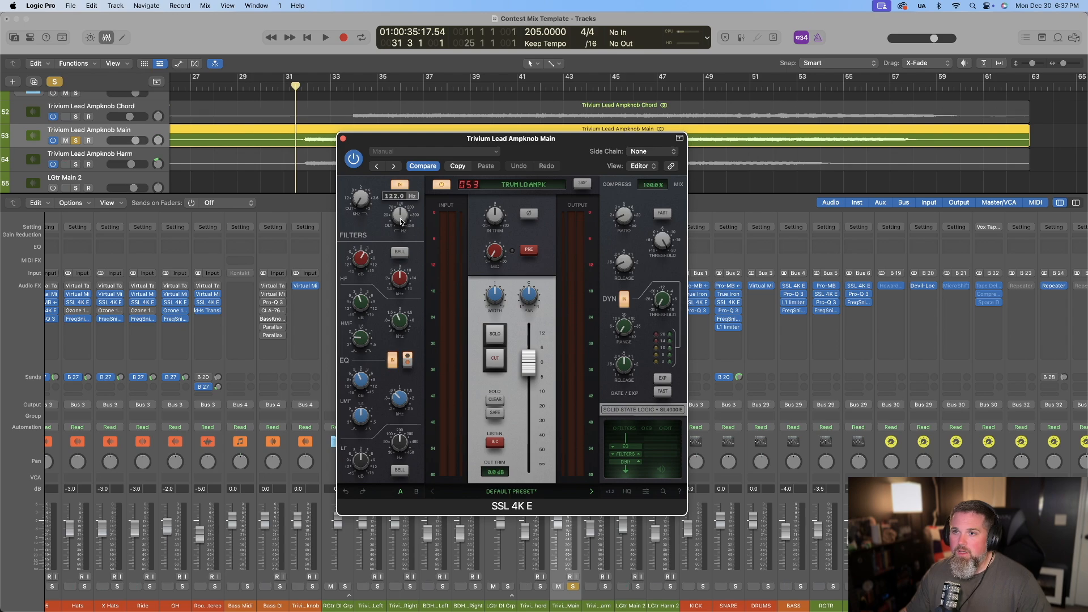
mouse_move(362, 258)
mouse_move(362, 303)
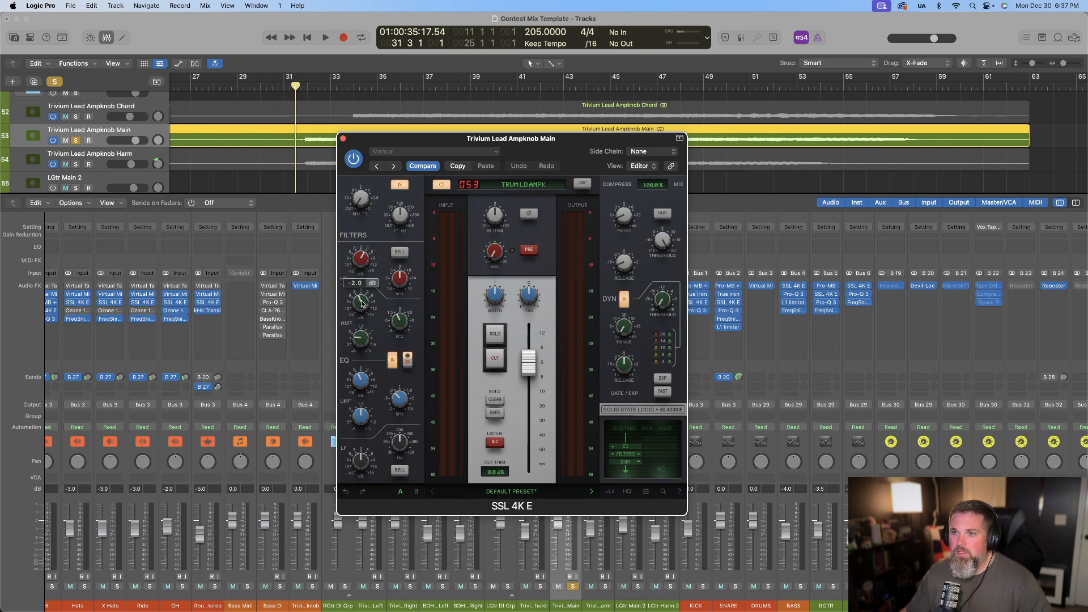
mouse_move(399, 322)
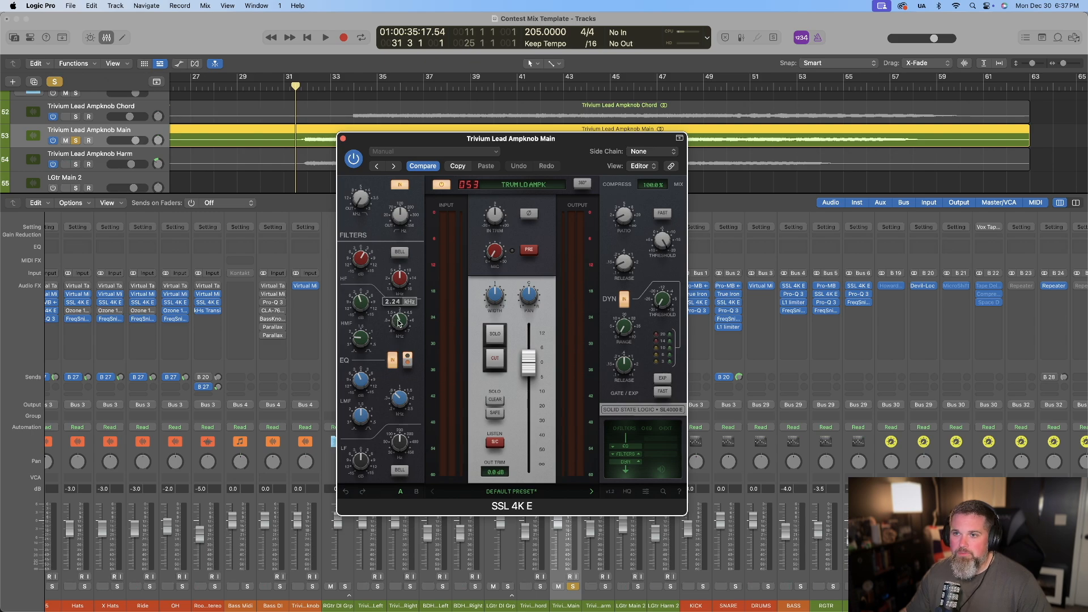
mouse_move(364, 344)
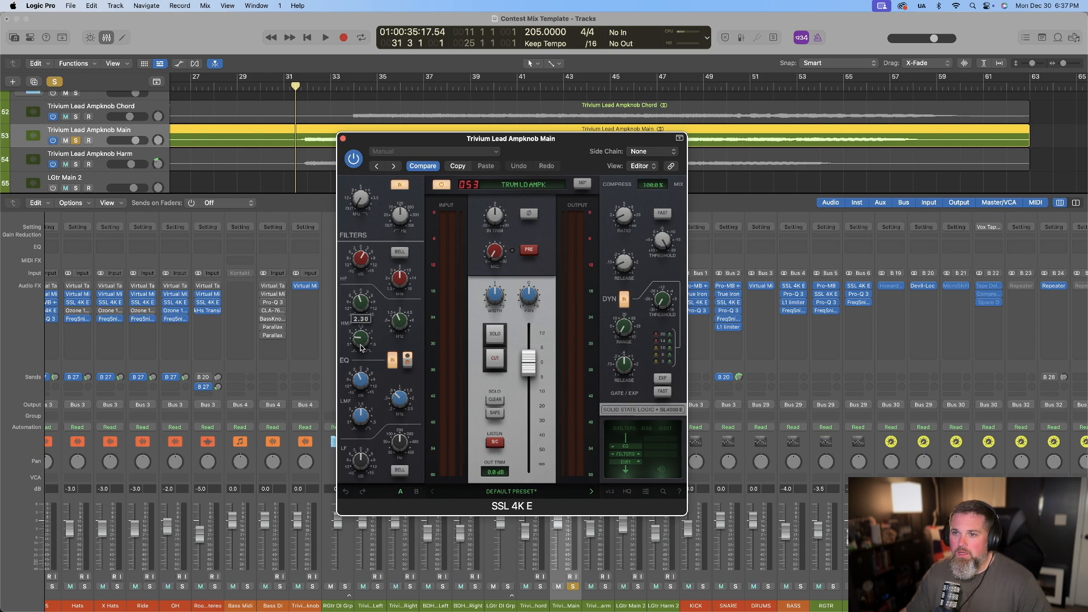
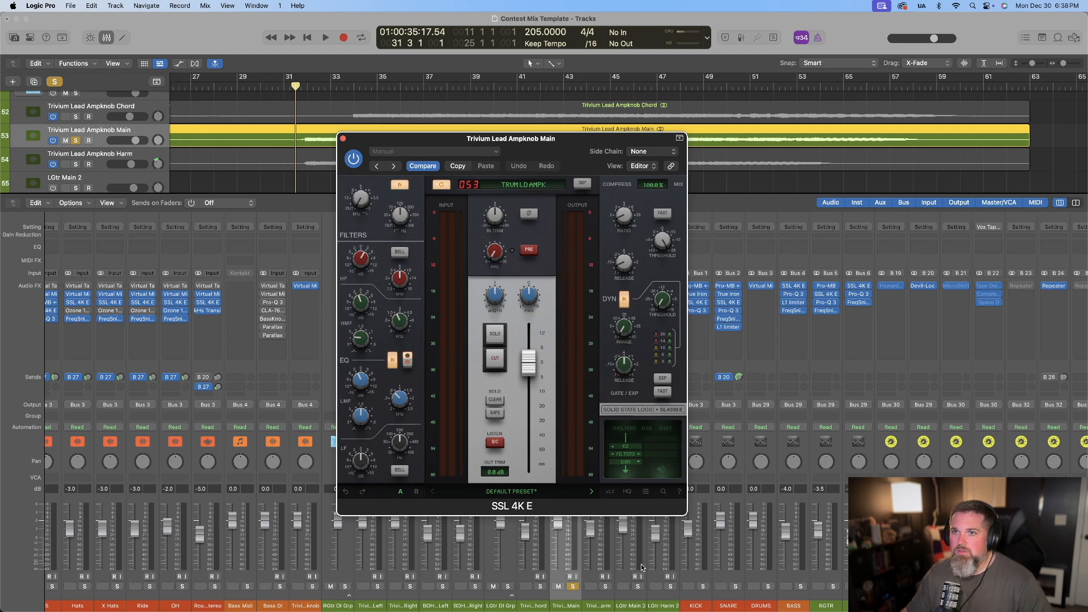
Play the soloed main lead track from bar 31 to about bar 41 with SSL 4K E active, then close the plug-in
key("space")
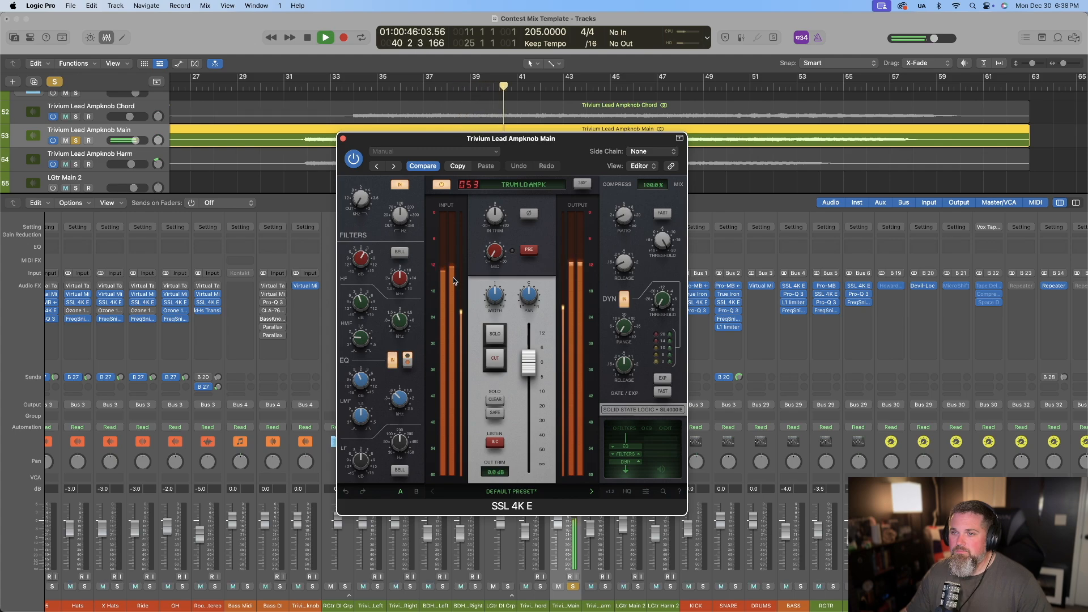
key("space")
left_click(343, 139)
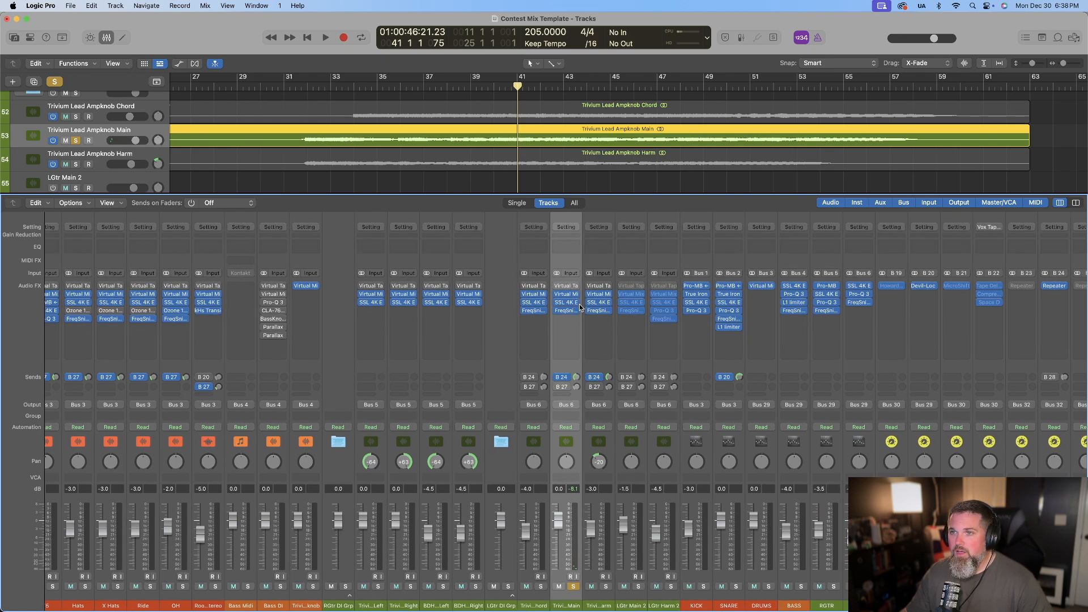
Return the playhead to bar 31 and select the 1/4 Delay channel fed by Bus 24
scroll(579, 304, "left", 1)
left_click(296, 88)
scroll(601, 575, "right", 1)
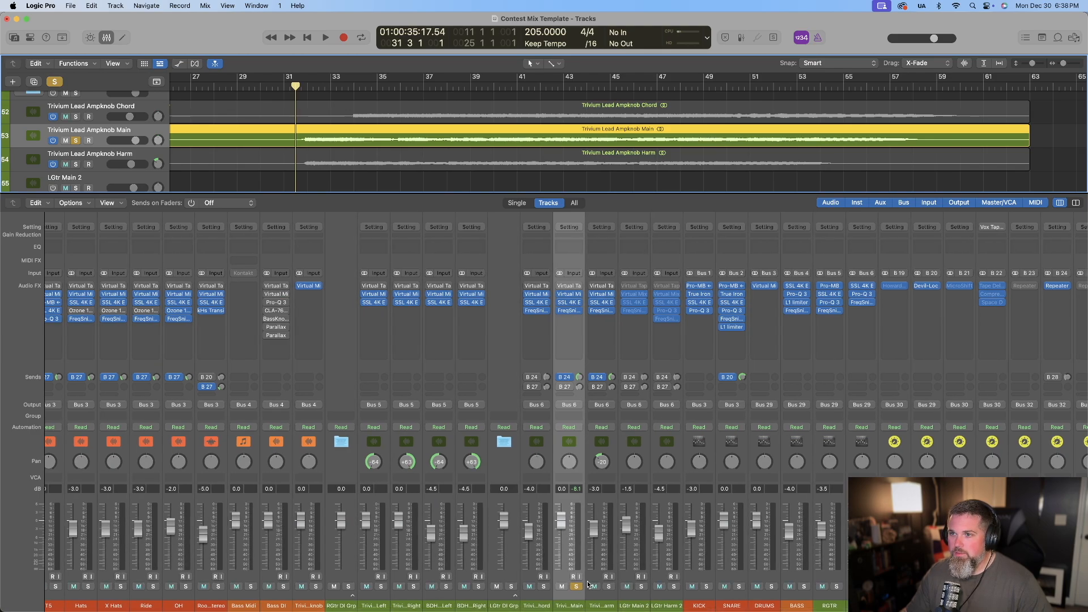
scroll(588, 585, "right", 5)
scroll(588, 585, "right", 3)
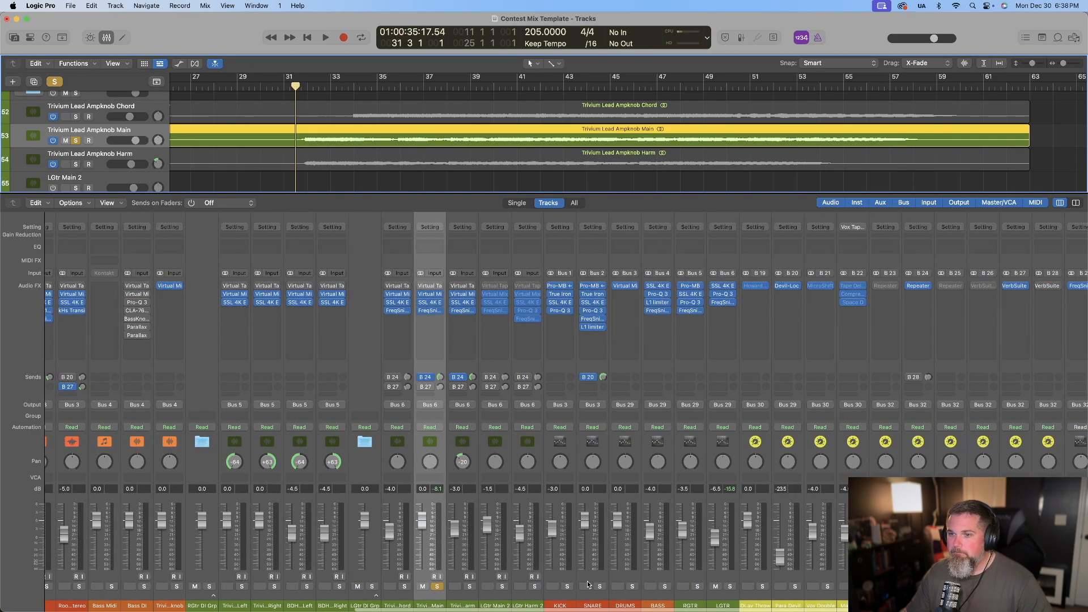
scroll(440, 380, "left", 1)
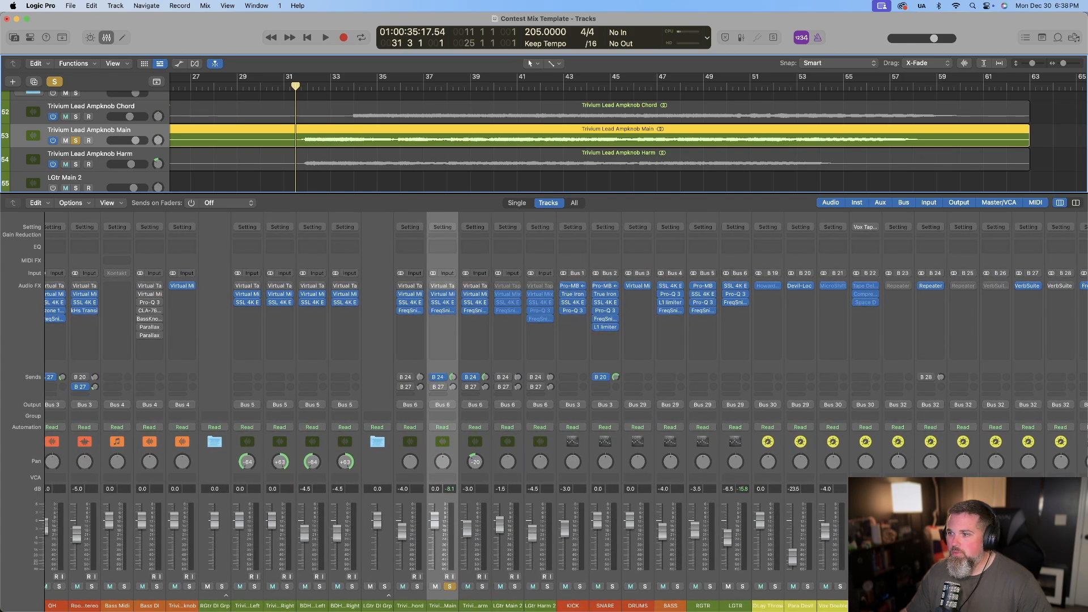
left_click(931, 511)
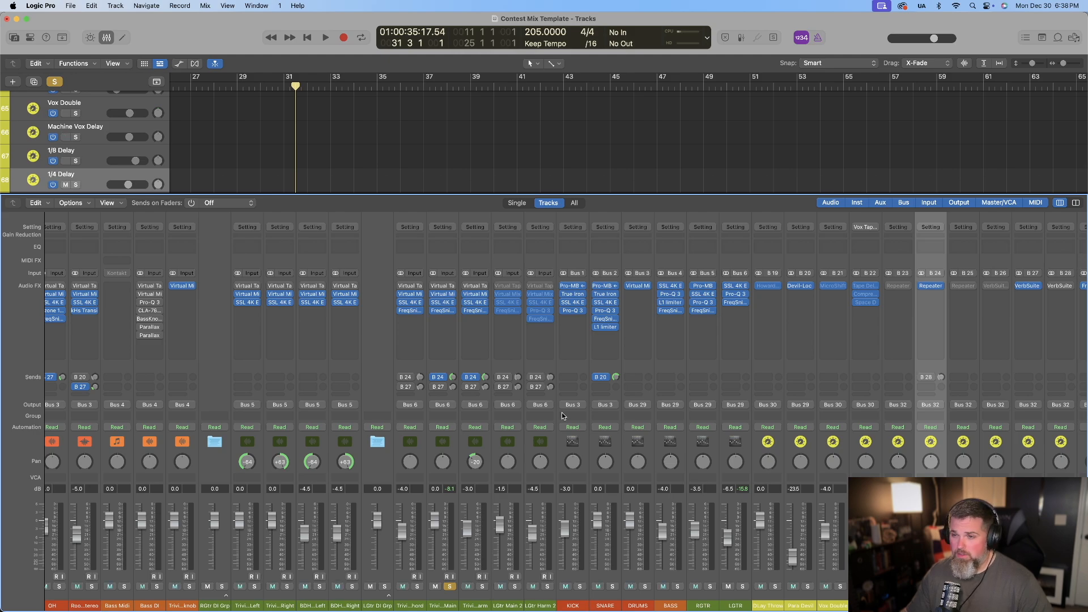
Return to the lead guitar tracks and select the Trivium Lead Ampknob Main track with its solo on
scroll(570, 473, "right", 3)
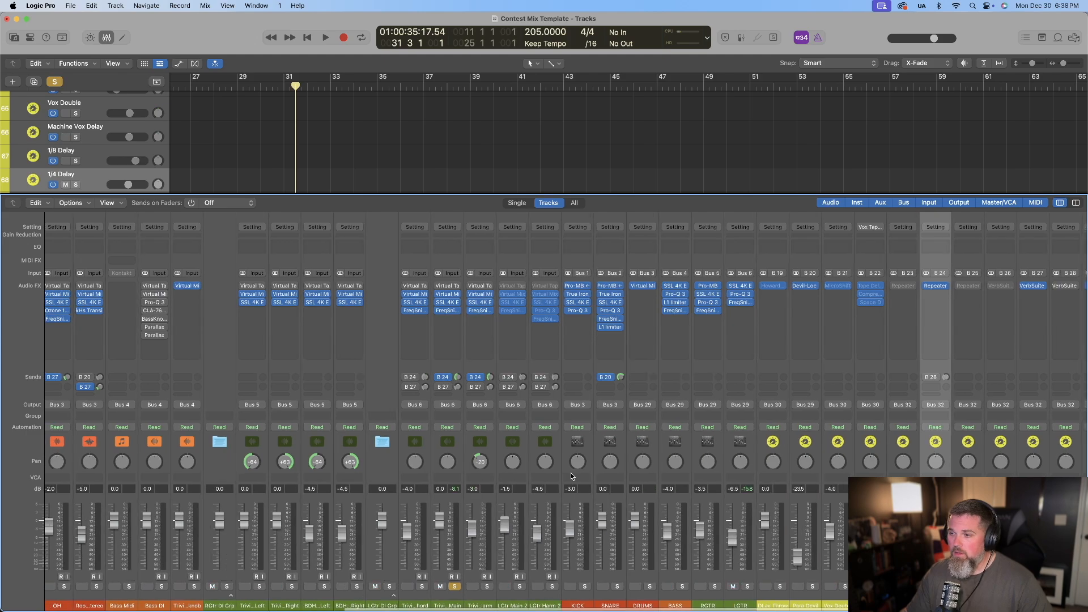
scroll(563, 471, "right", 5)
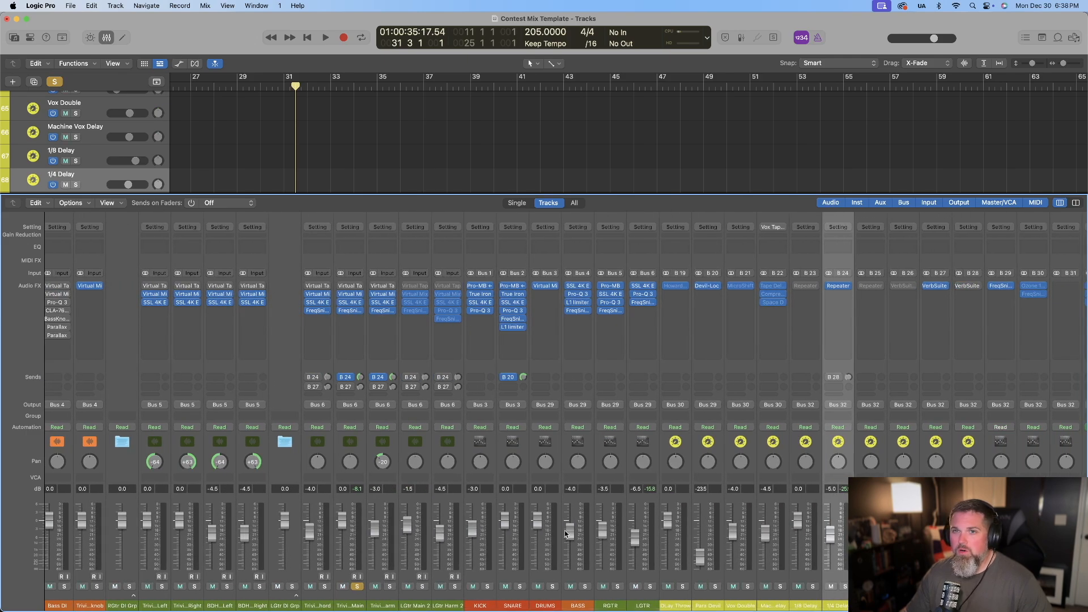
scroll(282, 165, "left", 3)
scroll(285, 164, "left", 3)
scroll(289, 161, "down", 1)
scroll(289, 162, "up", 10)
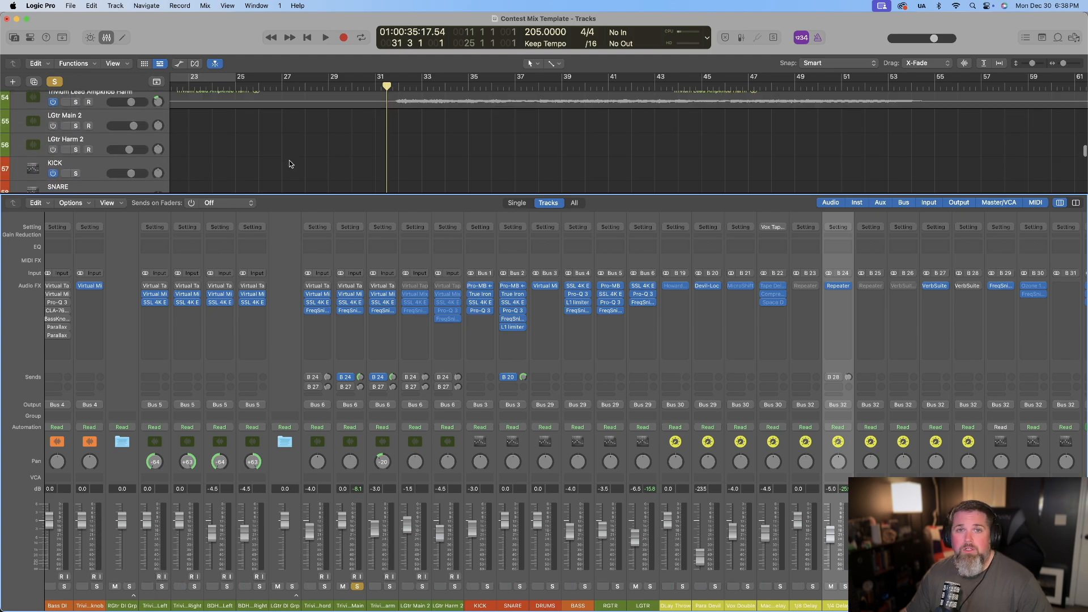
scroll(289, 160, "down", 2)
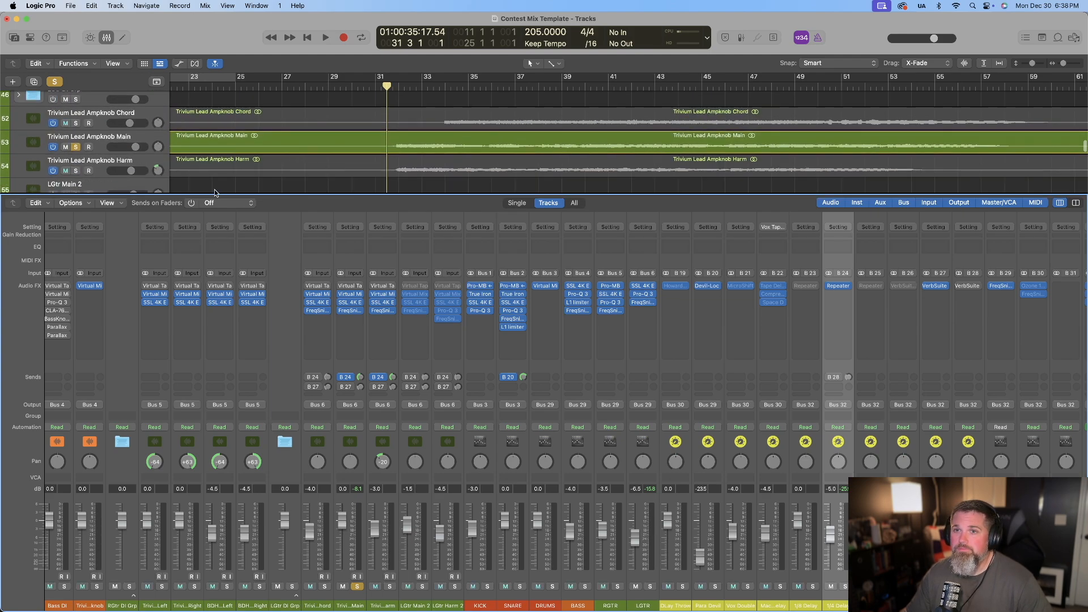
left_click(357, 587)
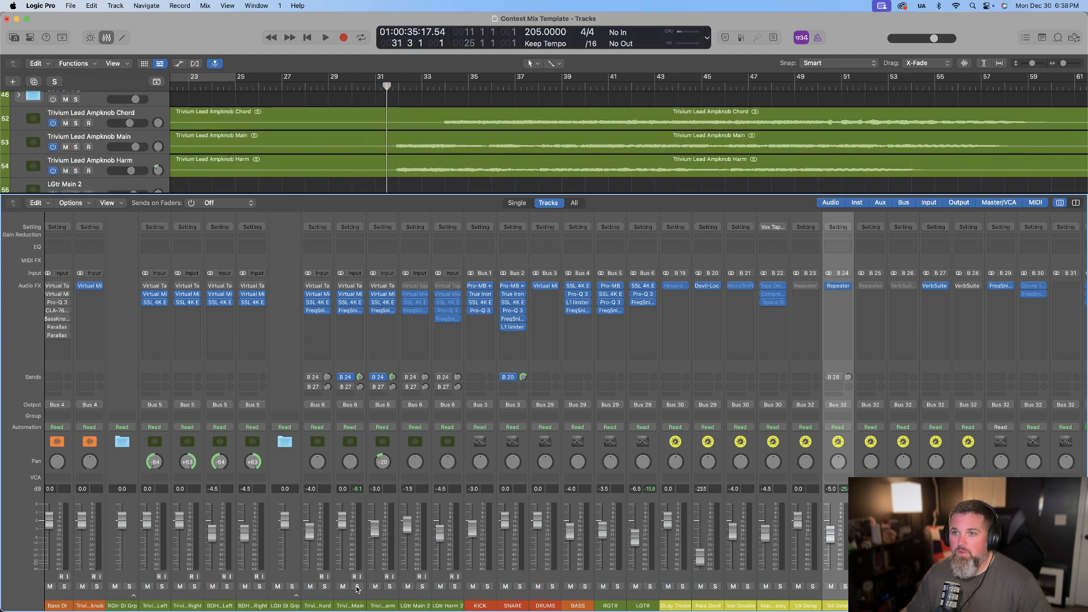
left_click(392, 600)
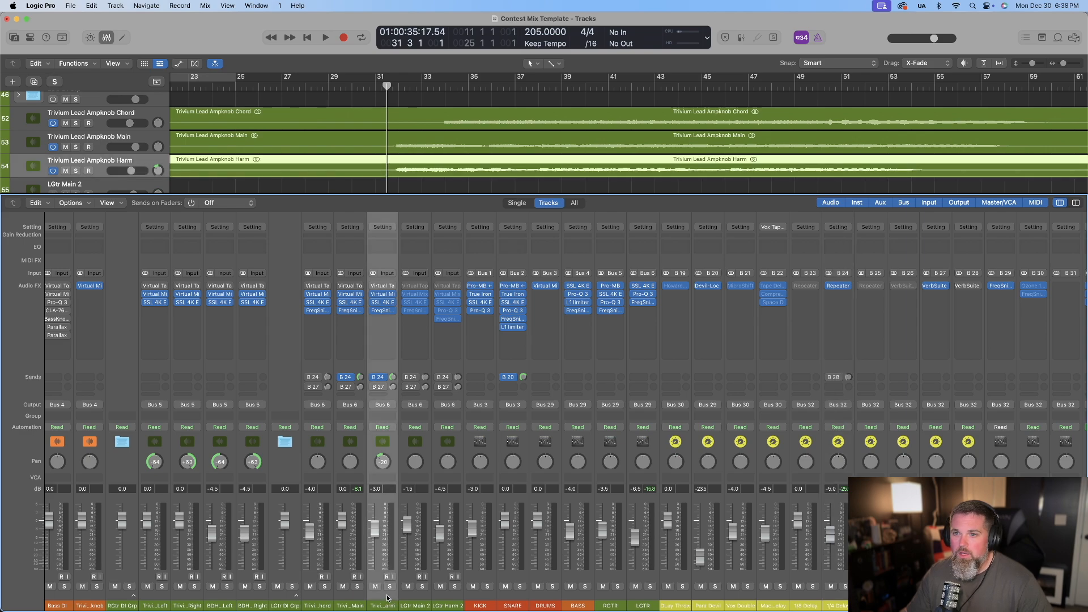
left_click(358, 587)
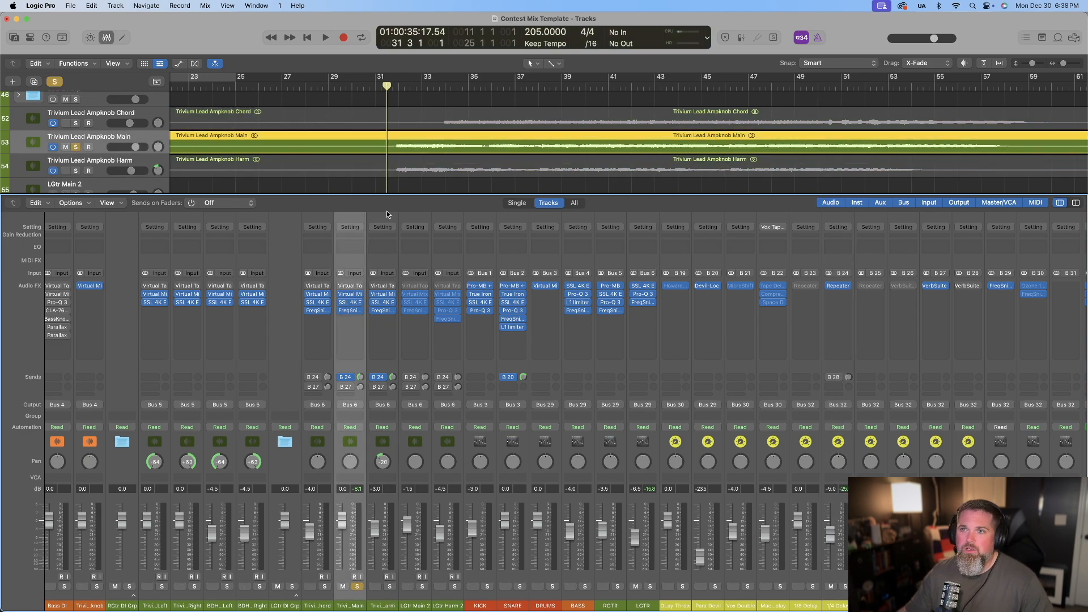
Play the soloed main lead from bar 31 to about bar 34 with its SSL 4K E open, then close the plug-in
left_click(352, 303)
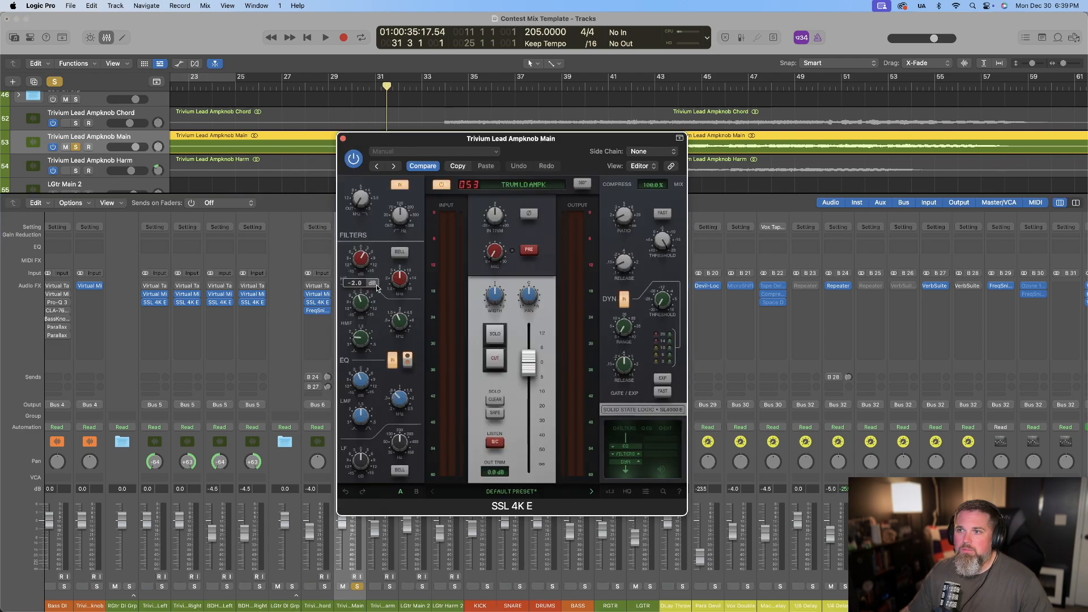
key("space")
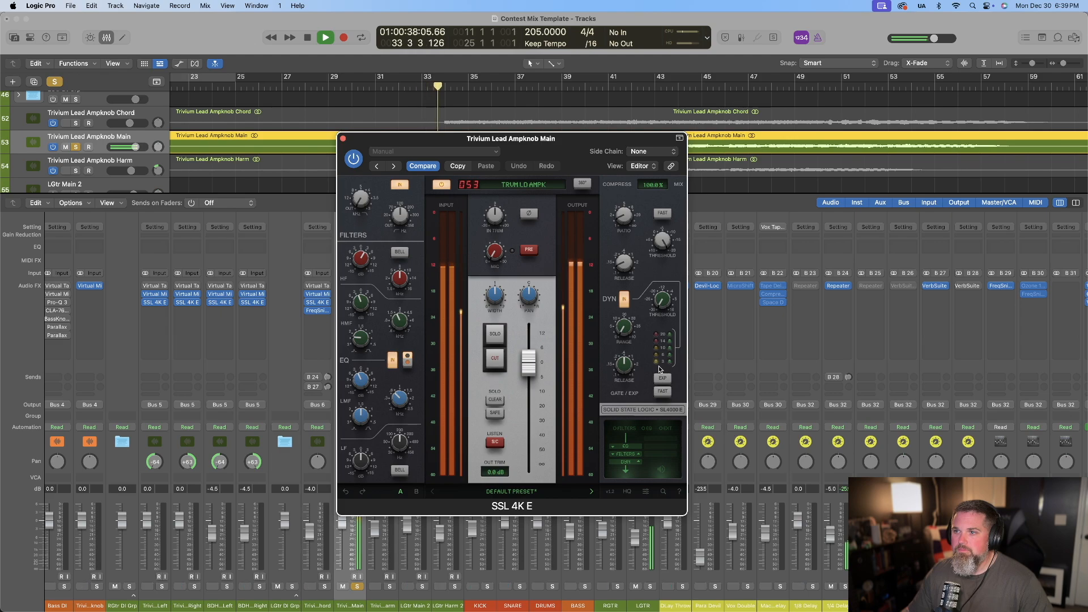
key("space")
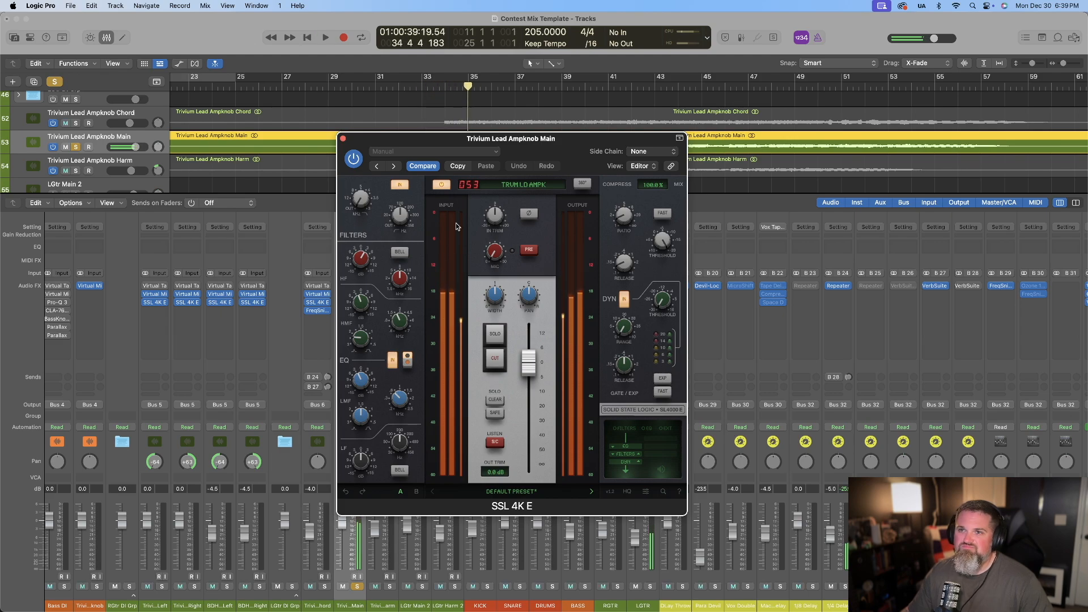
left_click(342, 138)
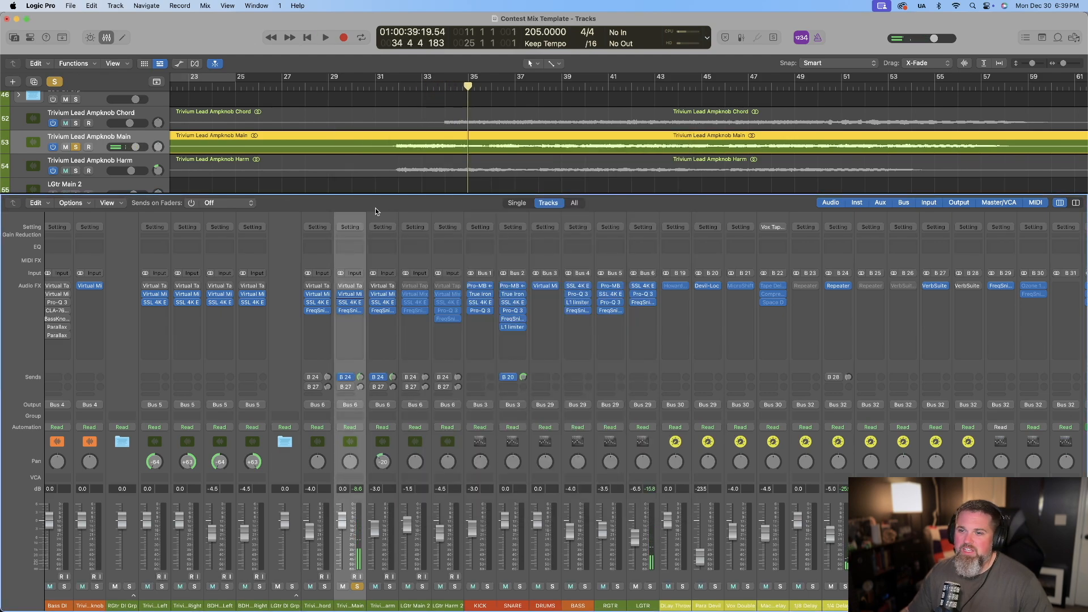
Audition FreqSniper on the Trivium Lead Ampknob Main track up to about bar 45, toggling its bypass for comparison, then close it
left_click(355, 310)
left_click_drag(572, 145, 408, 171)
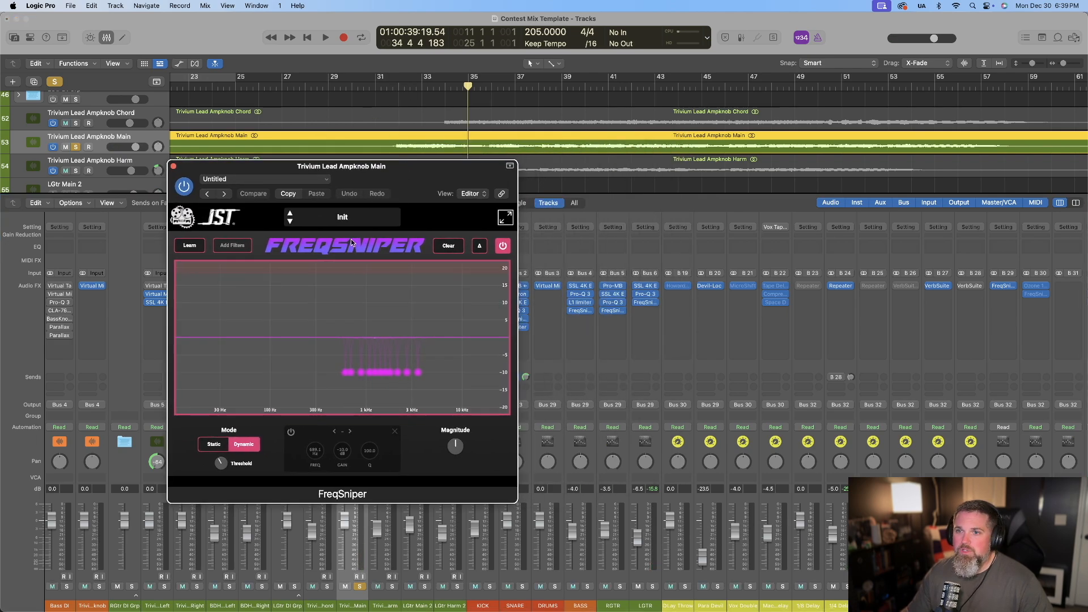
key("space")
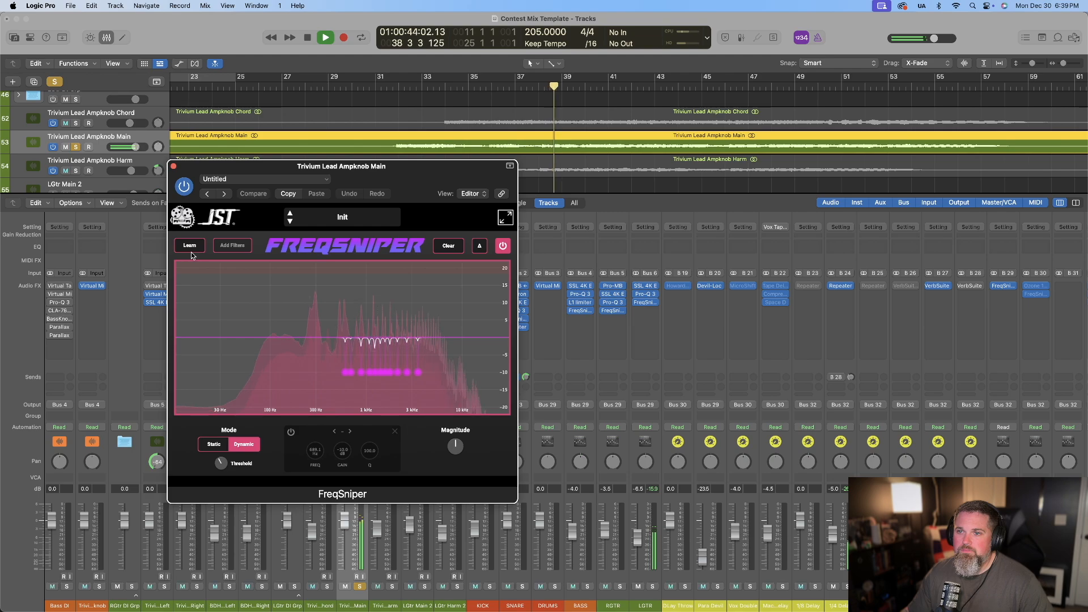
left_click(183, 188)
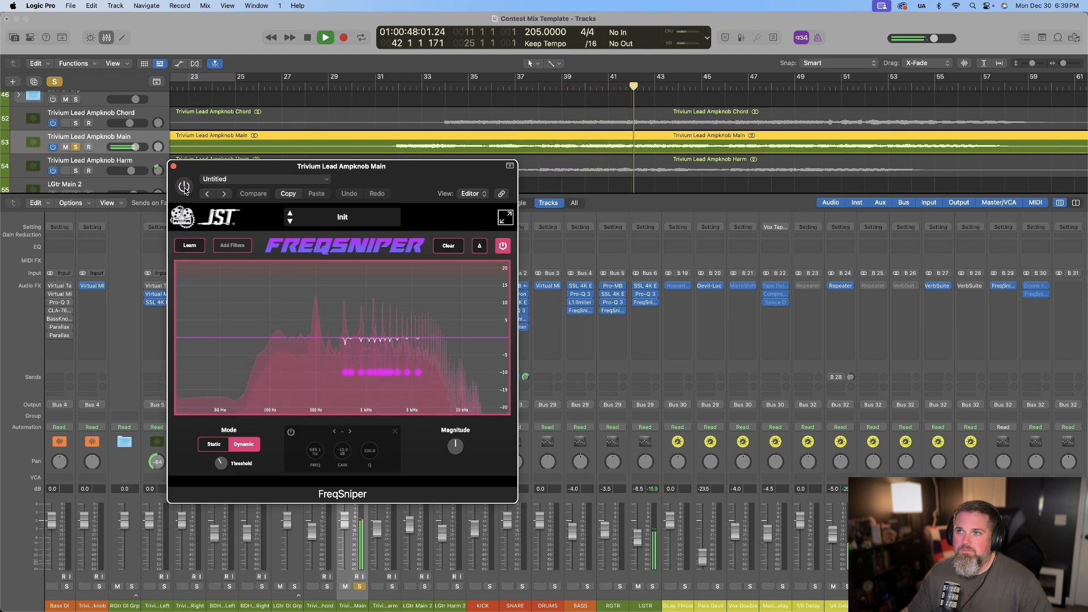
left_click(183, 188)
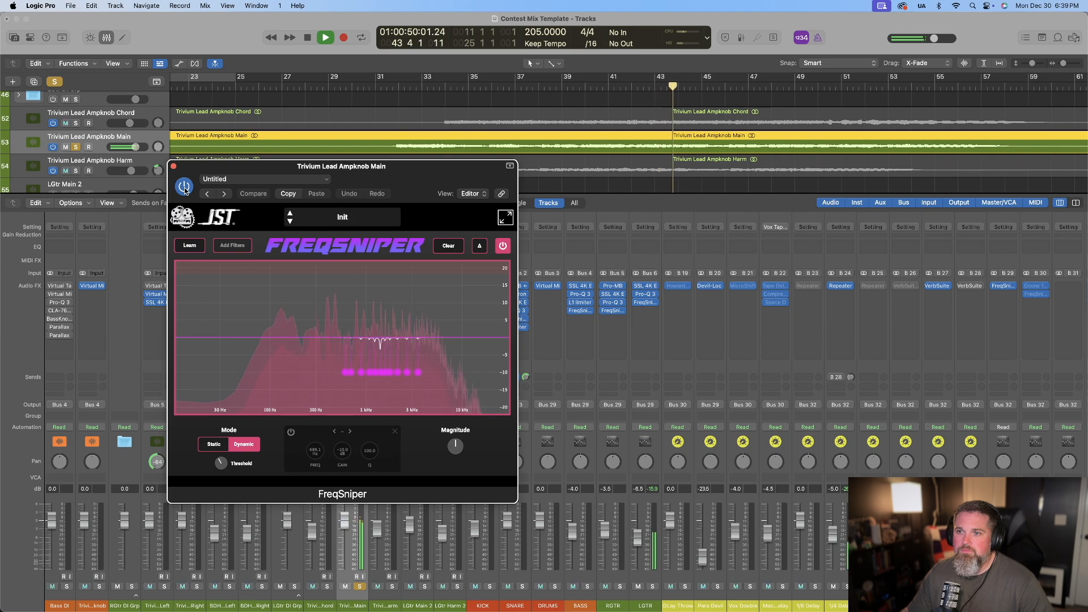
key("space")
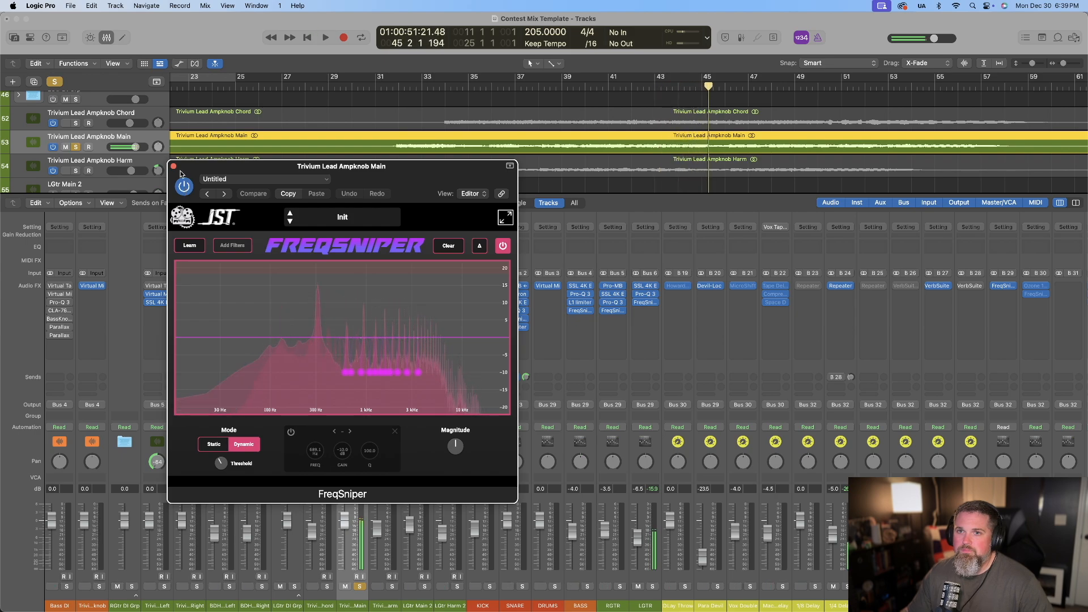
left_click(174, 166)
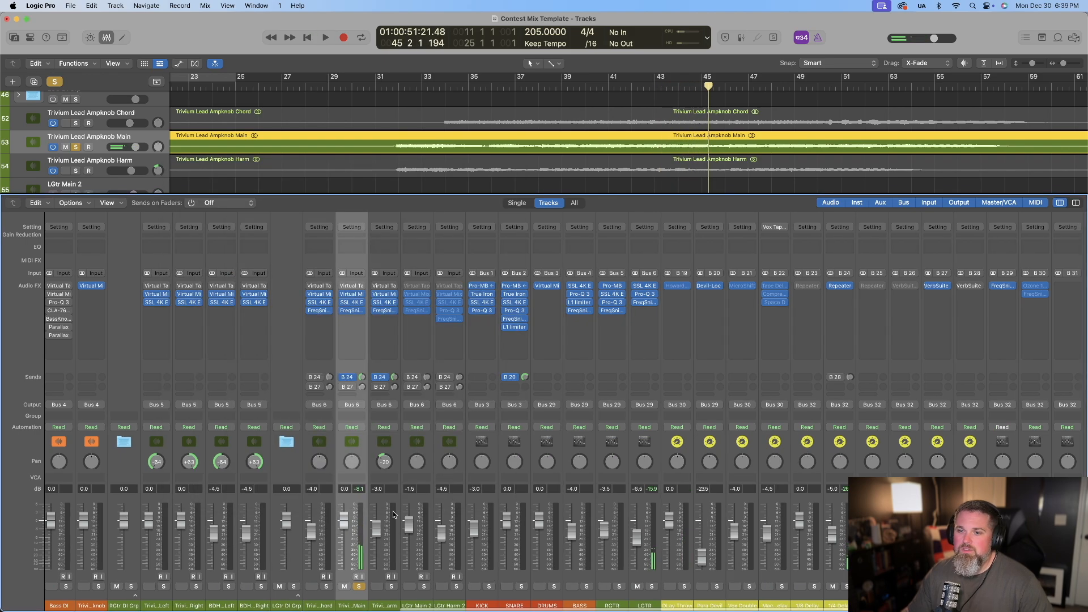
Switch the solo from the Trivium Lead Ampknob Main track to the Harm track and return the playhead to bar 31
left_click(359, 587)
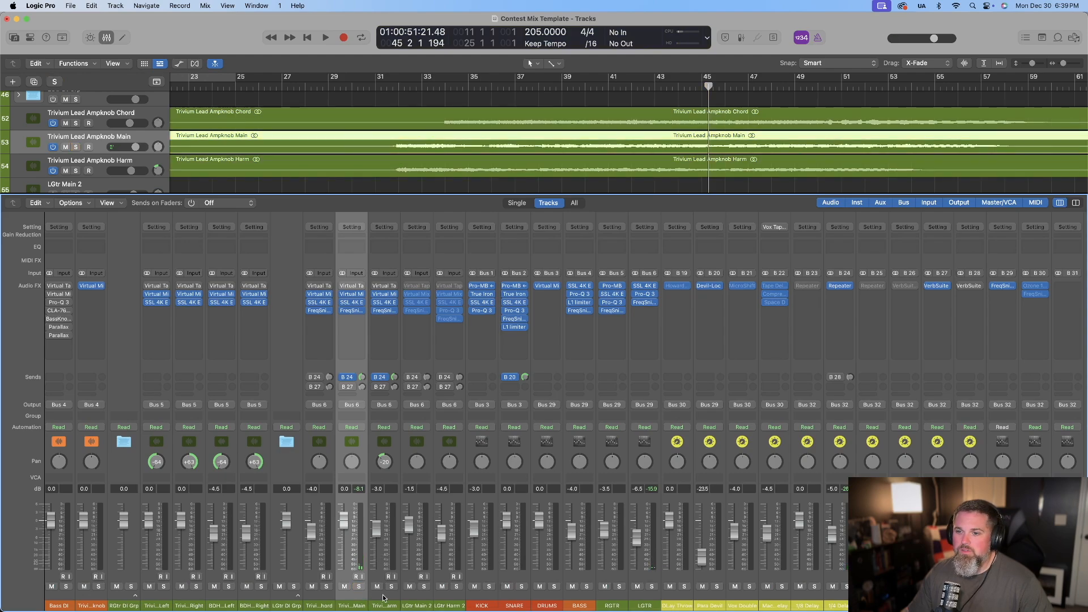
left_click(384, 599)
left_click(392, 587)
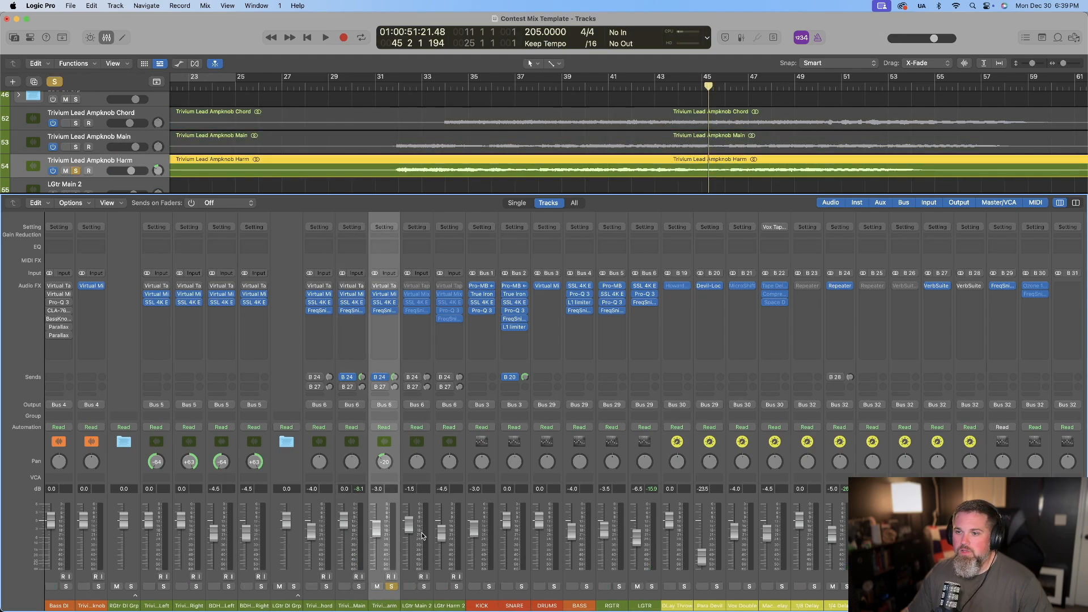
left_click(386, 87)
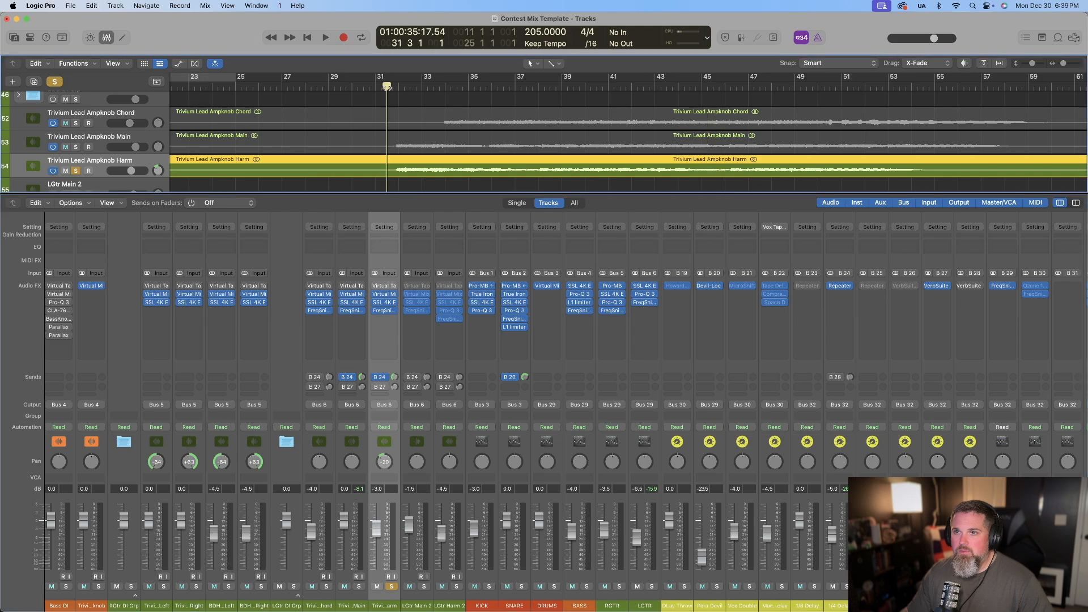
Inspect the Trimmer in the Trivium Lead Ampknob Harm track's Virtual Mix Rack and close the plug-in
left_click(386, 297)
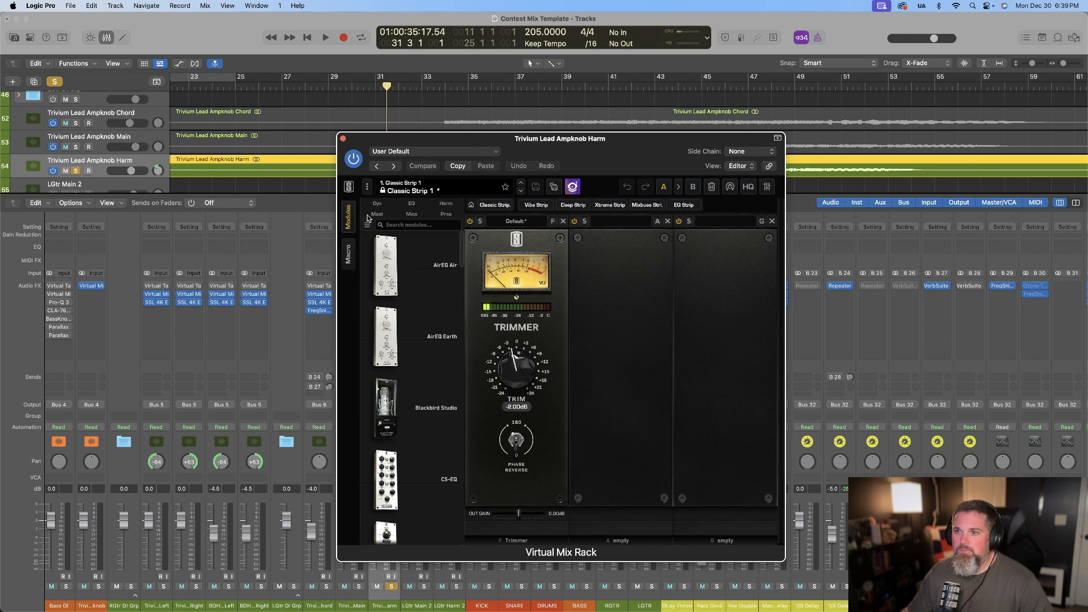
left_click(343, 138)
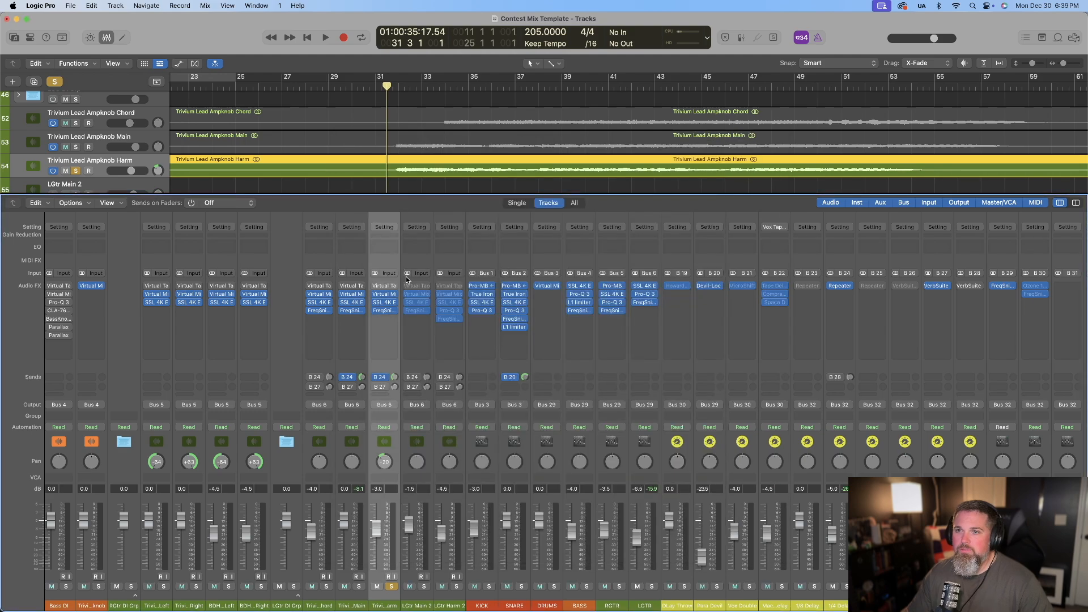
Open SSL 4K E on the Trivium Lead Ampknob Harm track and examine its filter and EQ band settings
left_click(385, 305)
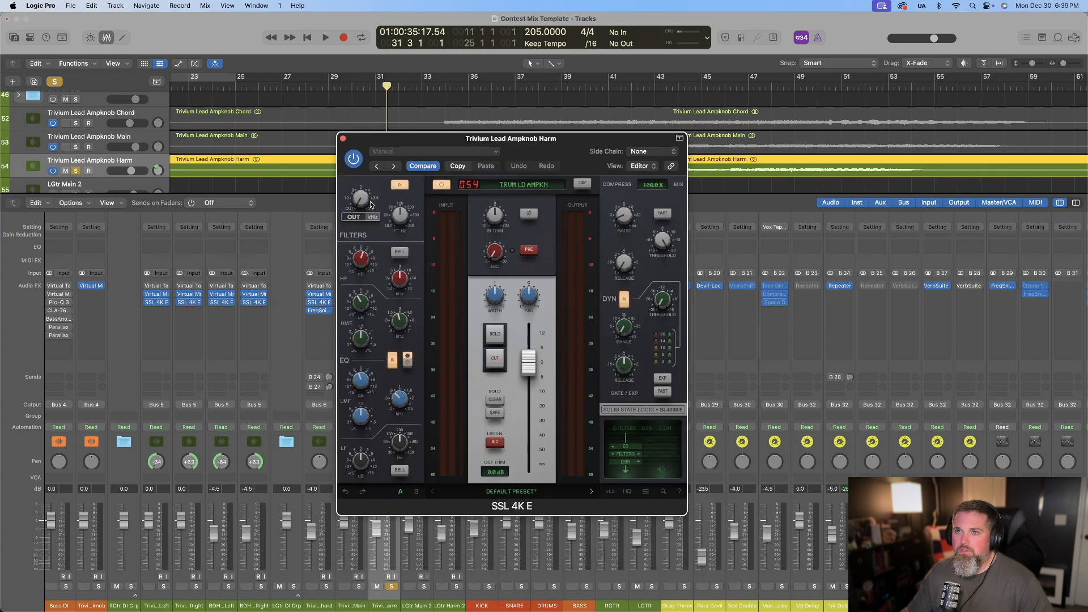
mouse_move(404, 218)
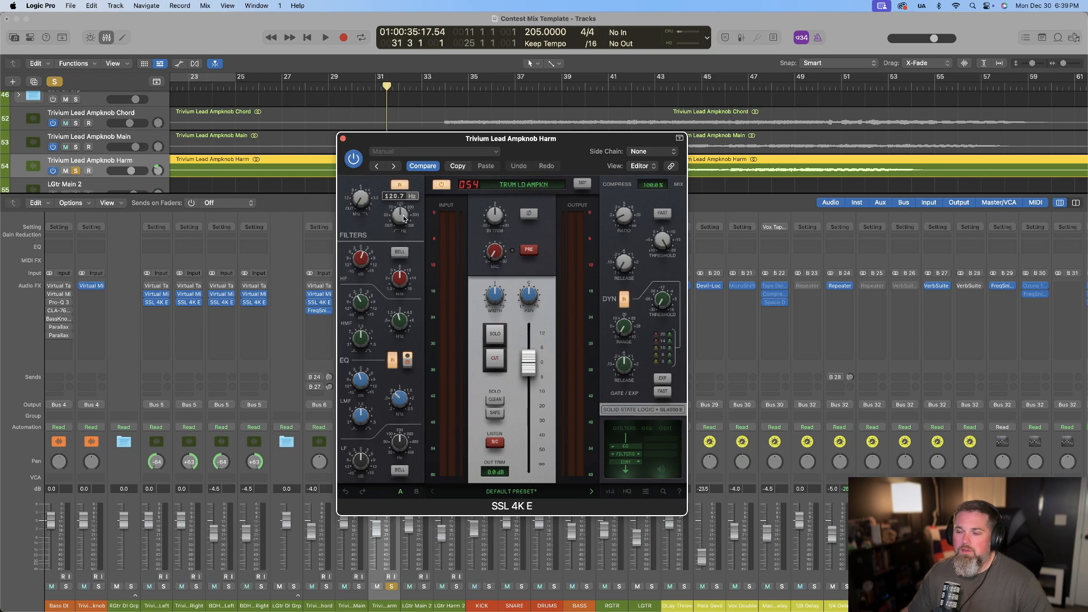
mouse_move(361, 260)
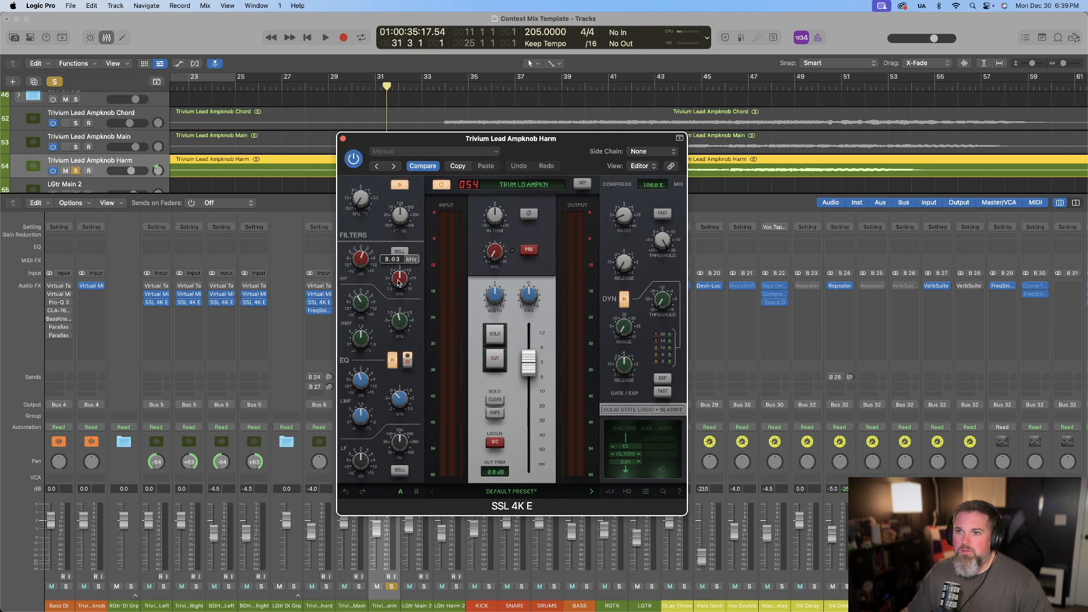
mouse_move(363, 308)
mouse_move(394, 323)
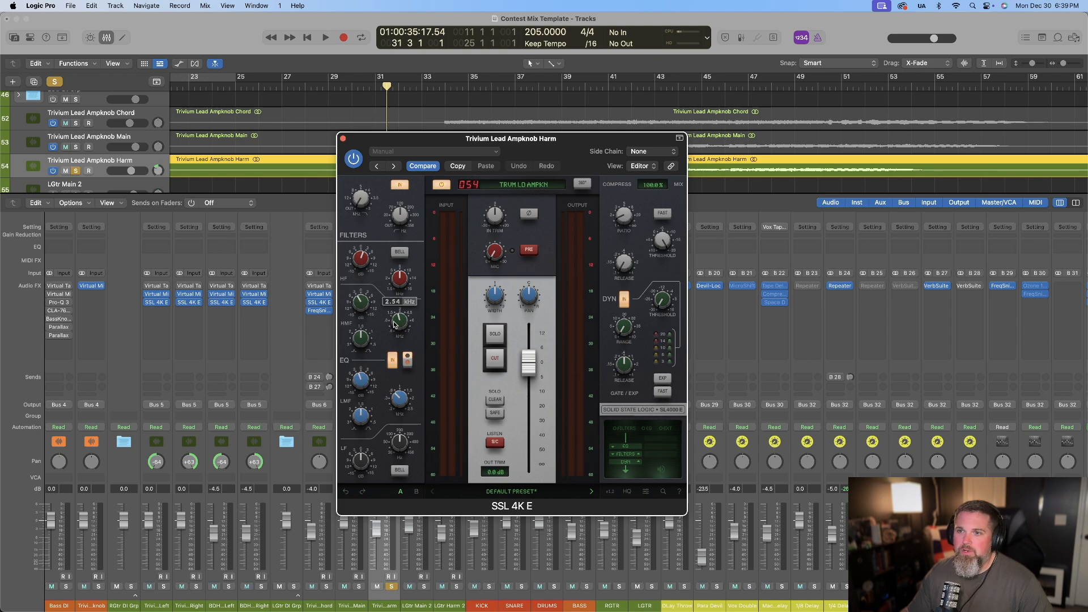
mouse_move(366, 375)
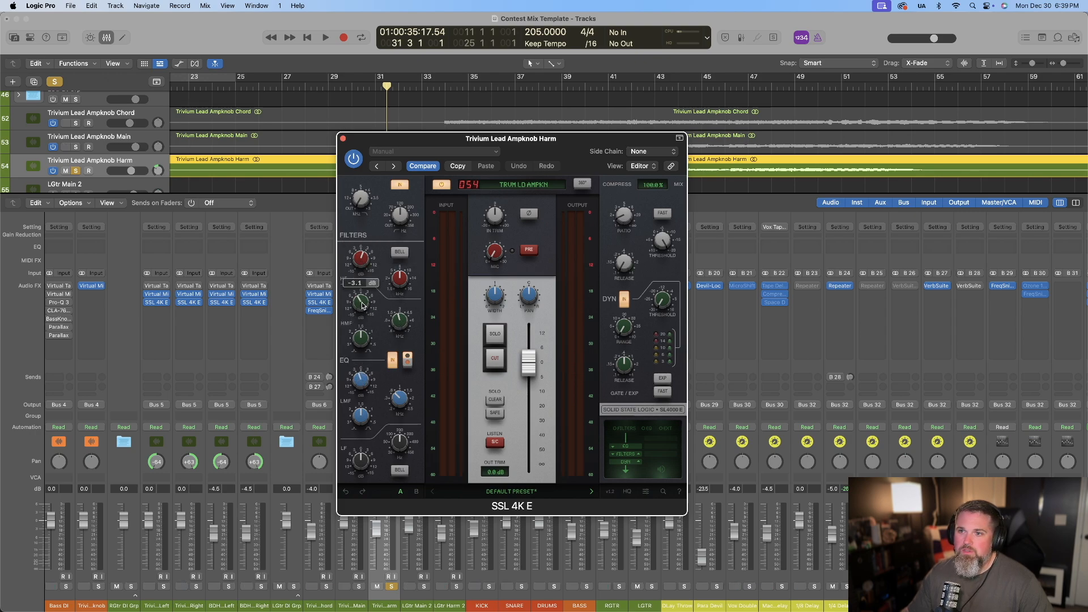
mouse_move(356, 459)
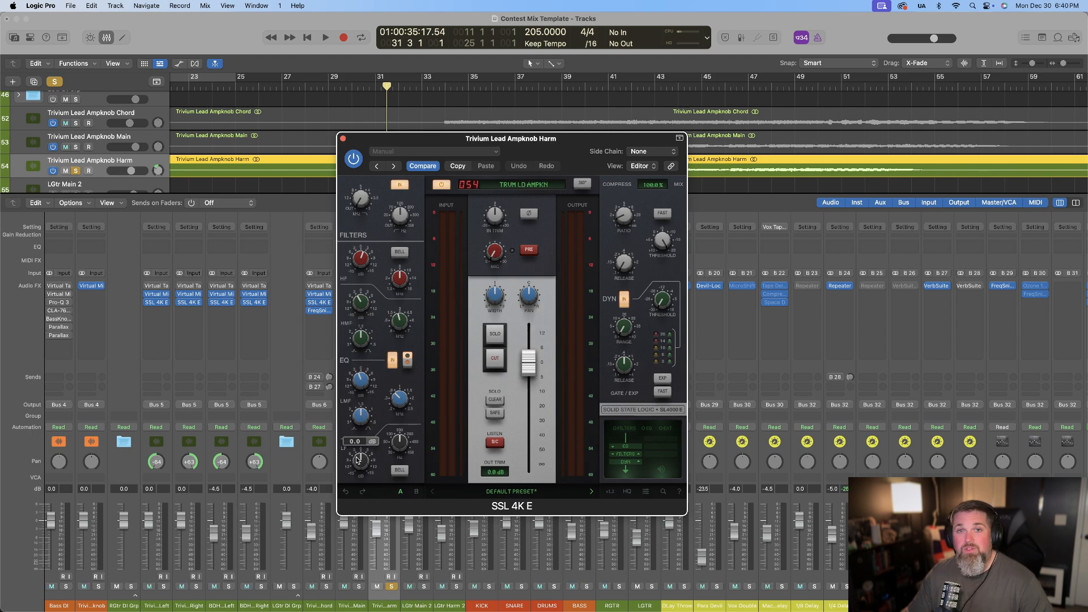
mouse_move(533, 356)
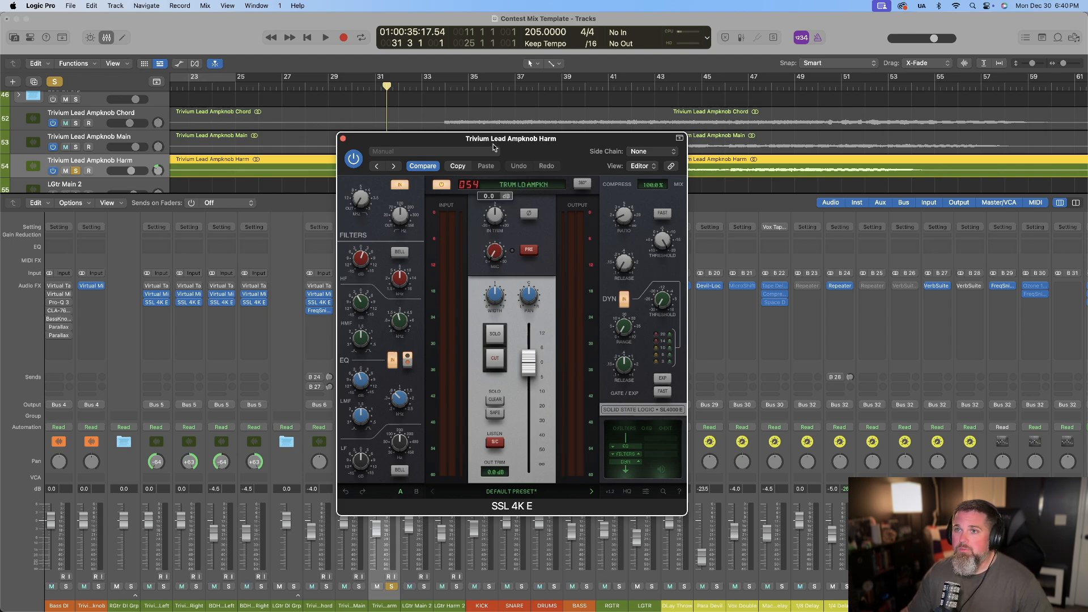
Reposition the harmony track's SSL 4K E window and examine the compressor's release and ratio settings
left_click_drag(547, 142, 583, 181)
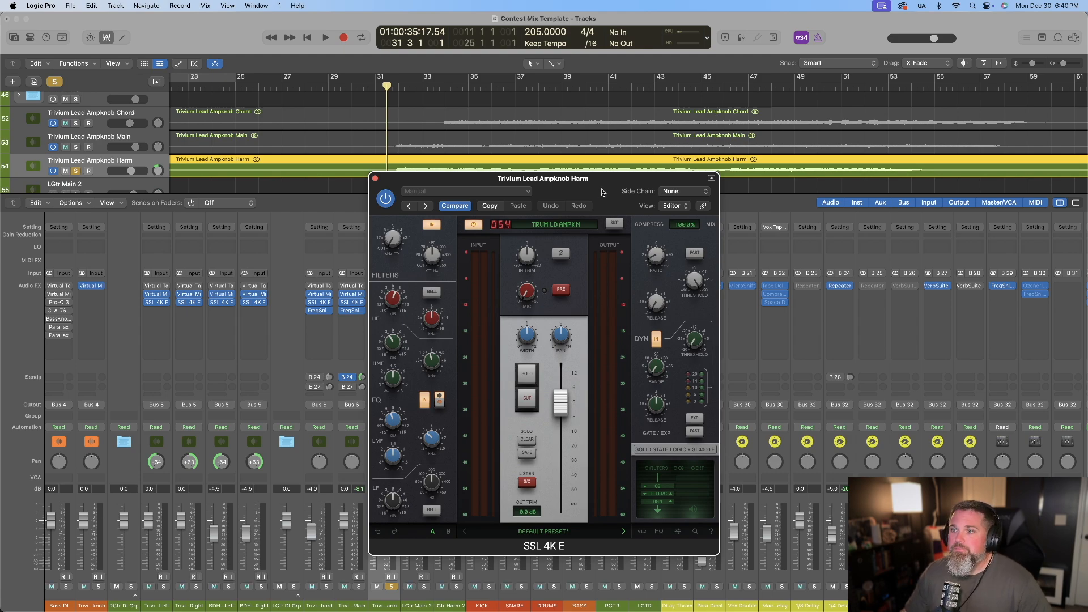
left_click_drag(603, 192, 540, 218)
mouse_move(597, 321)
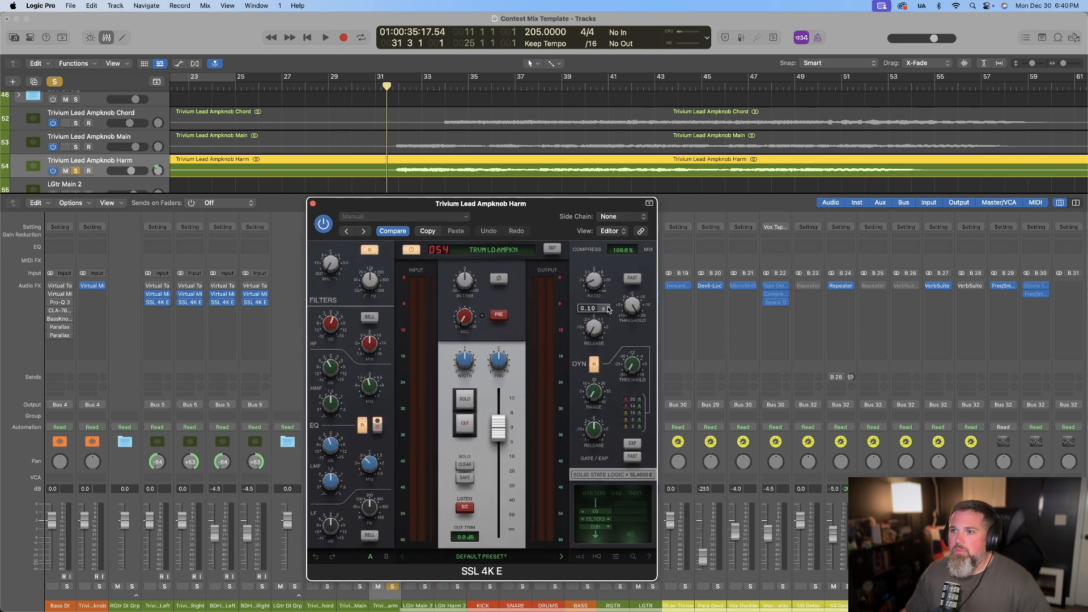
mouse_move(596, 294)
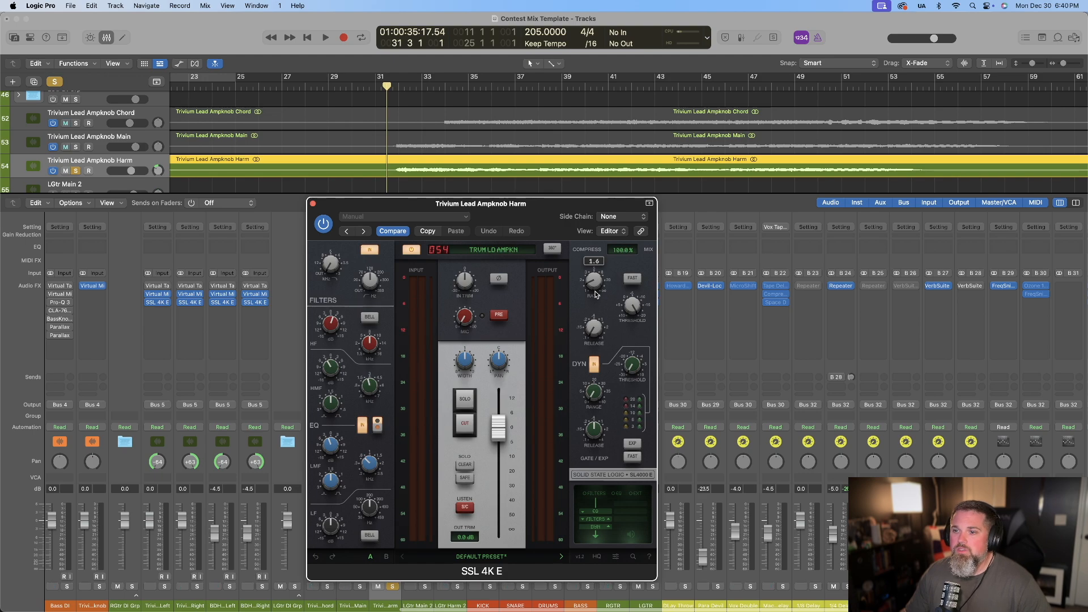
Audition the harmony track's SSL 4K E during playback with the plug-in bypassed and re-enabled, close its window and stop playback
key("space")
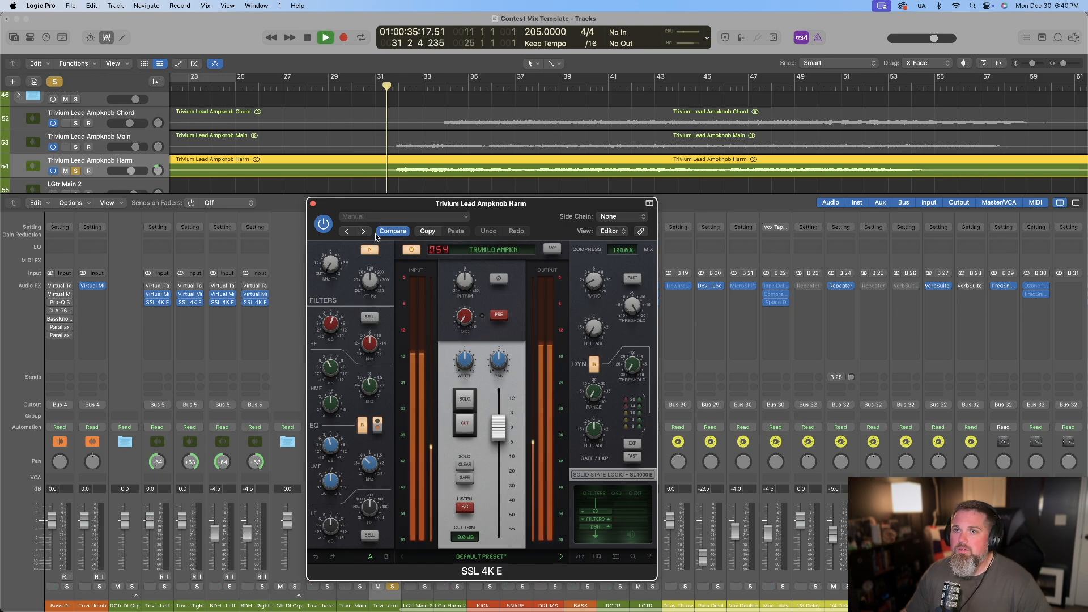
left_click(324, 224)
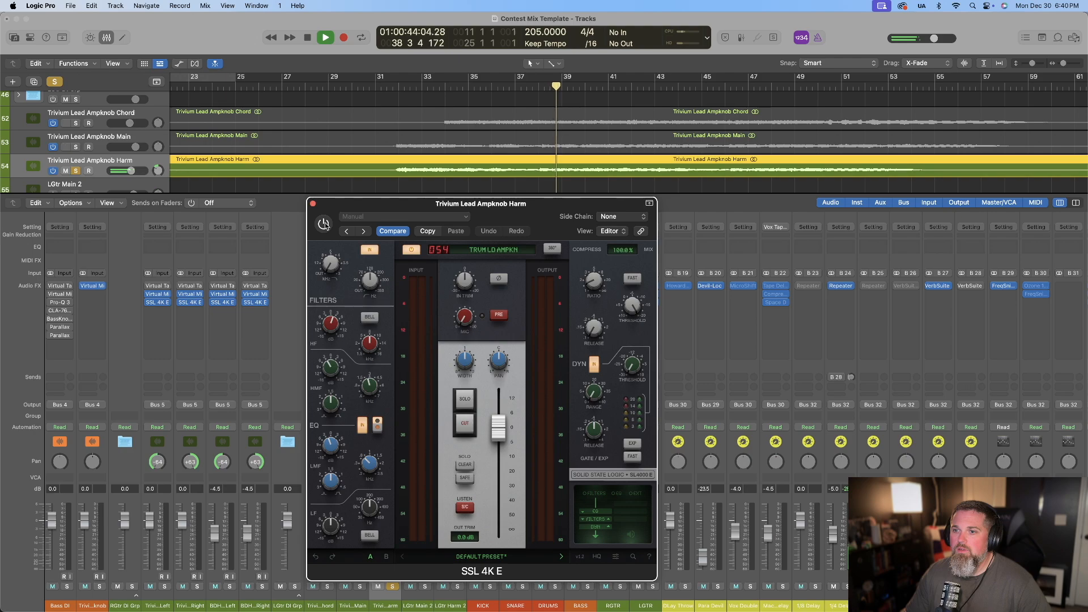
left_click(325, 224)
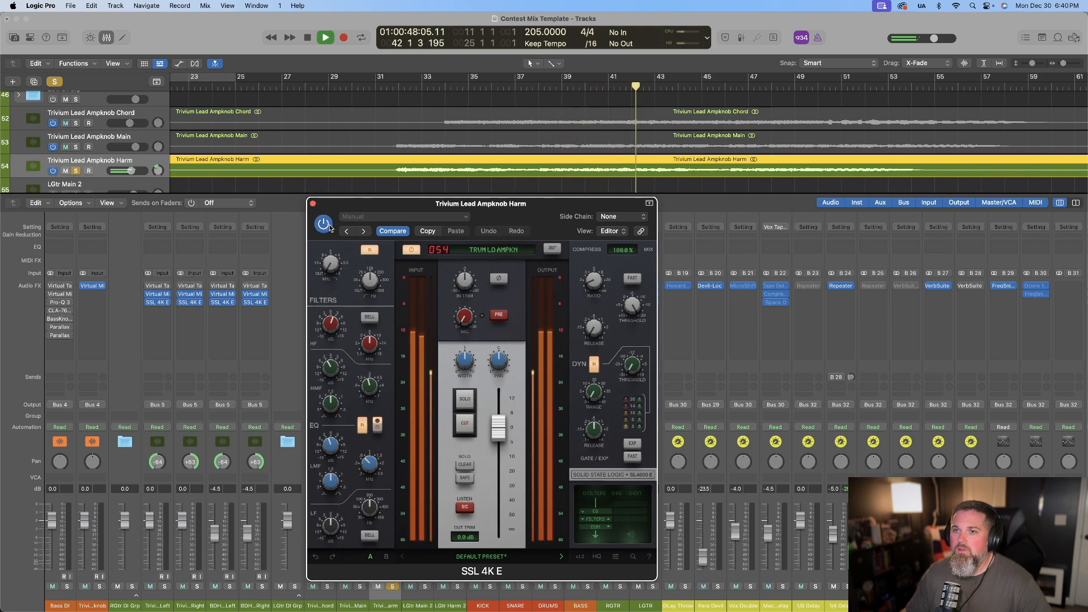
left_click(313, 204)
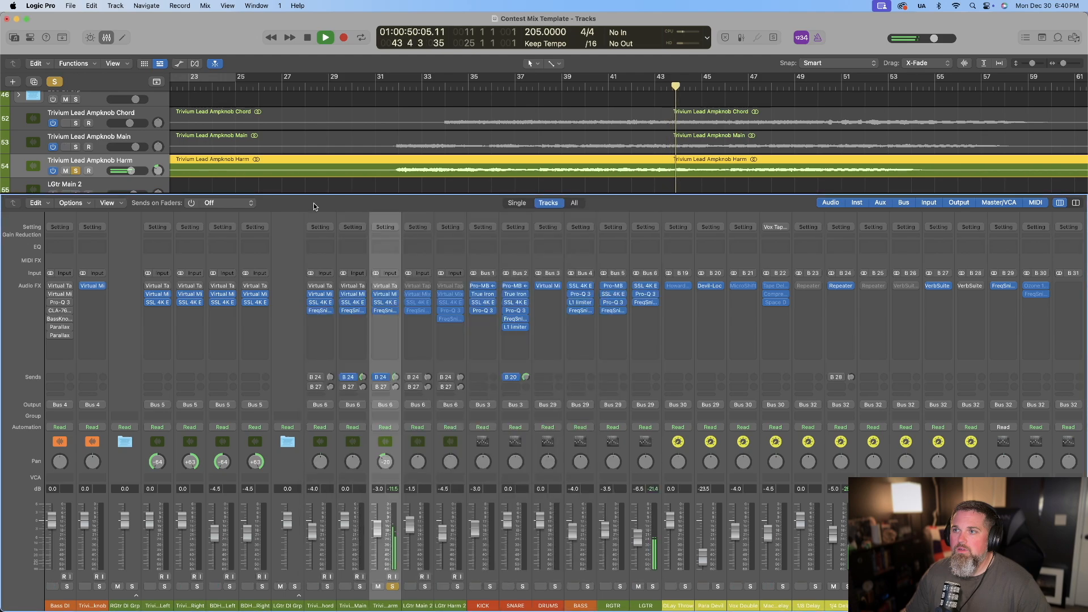
key("space")
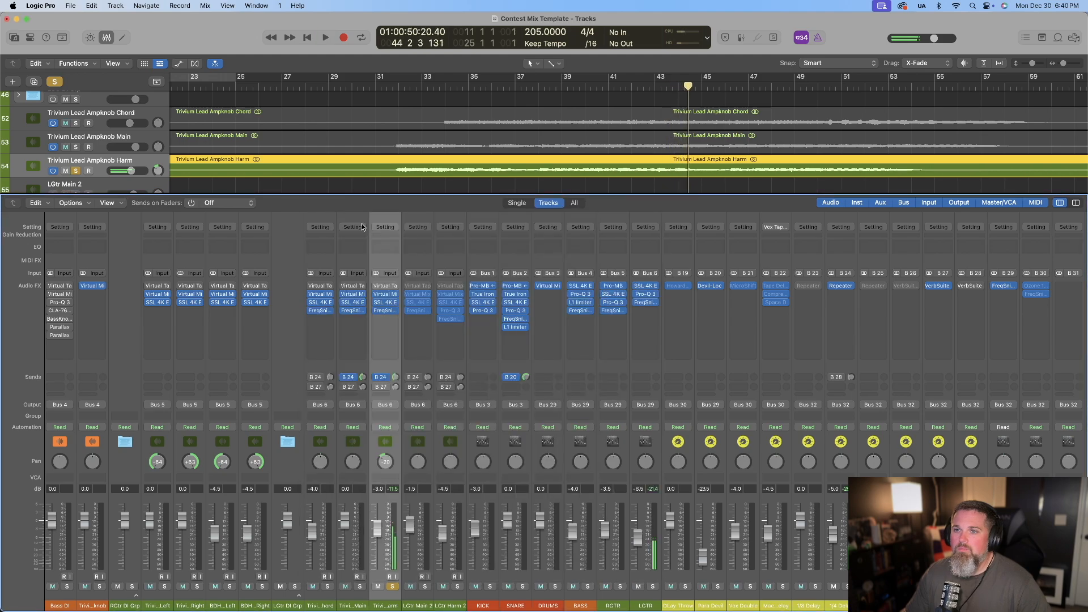
Open FreqSniper on the Trivium Lead Ampknob Harm track, examine its Add Filters function and reposition the plug-in window
left_click(385, 311)
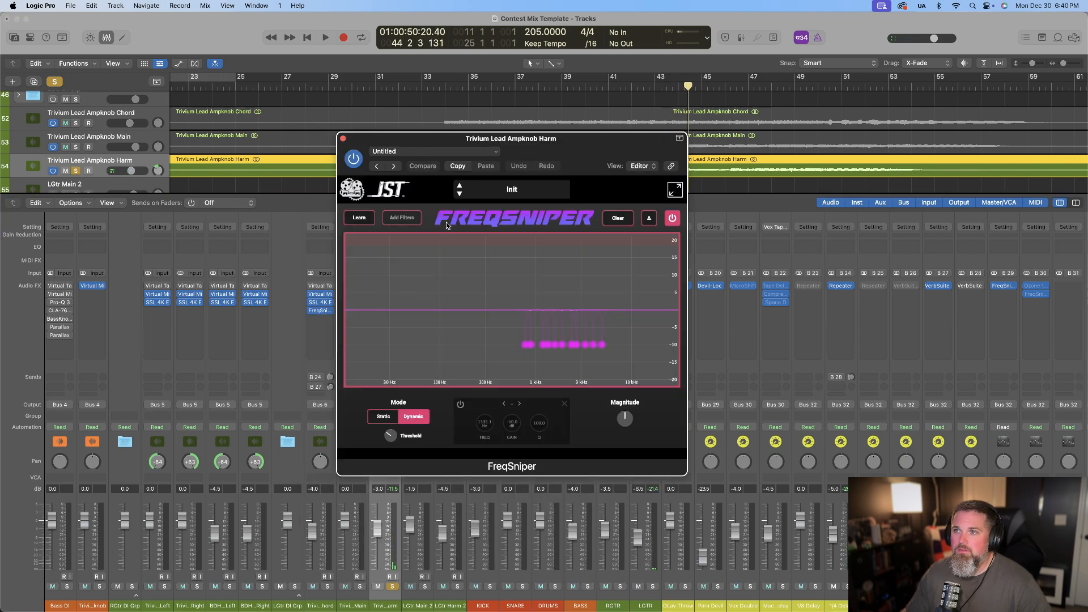
left_click(403, 219)
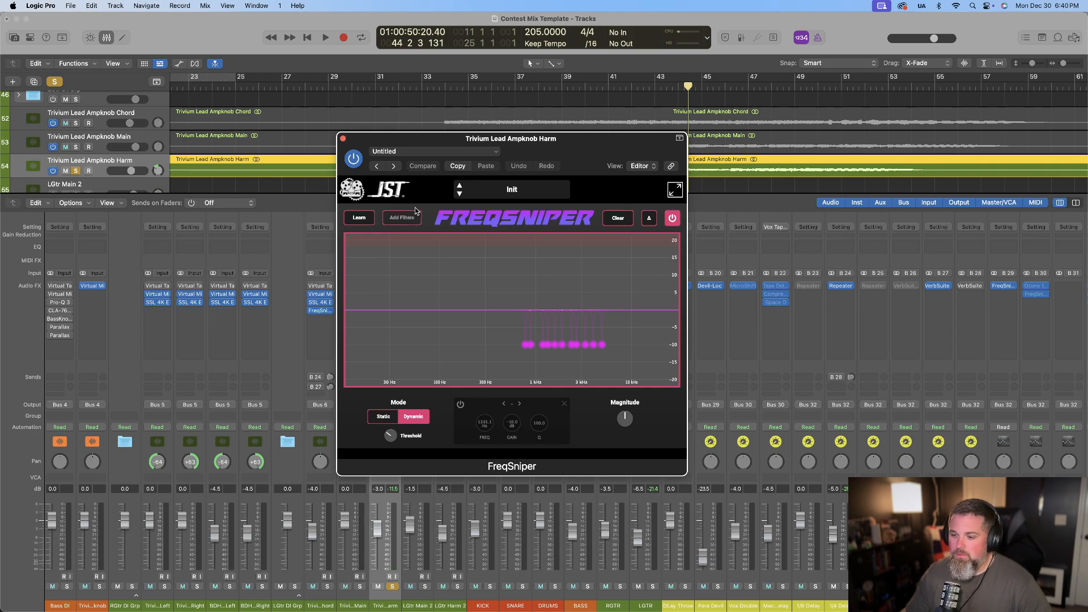
left_click(416, 215)
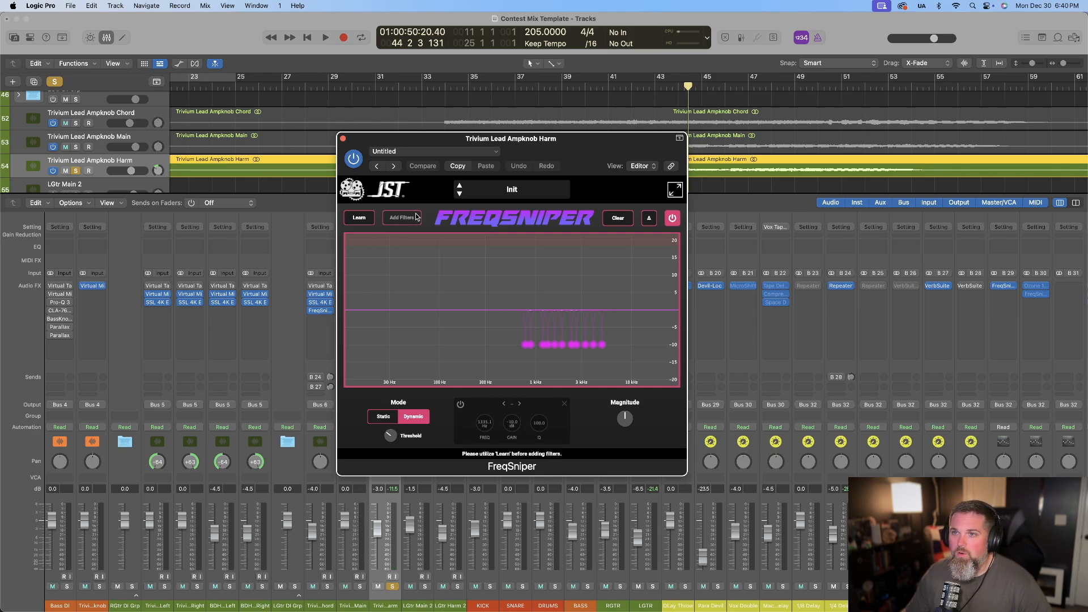
left_click_drag(554, 150, 564, 198)
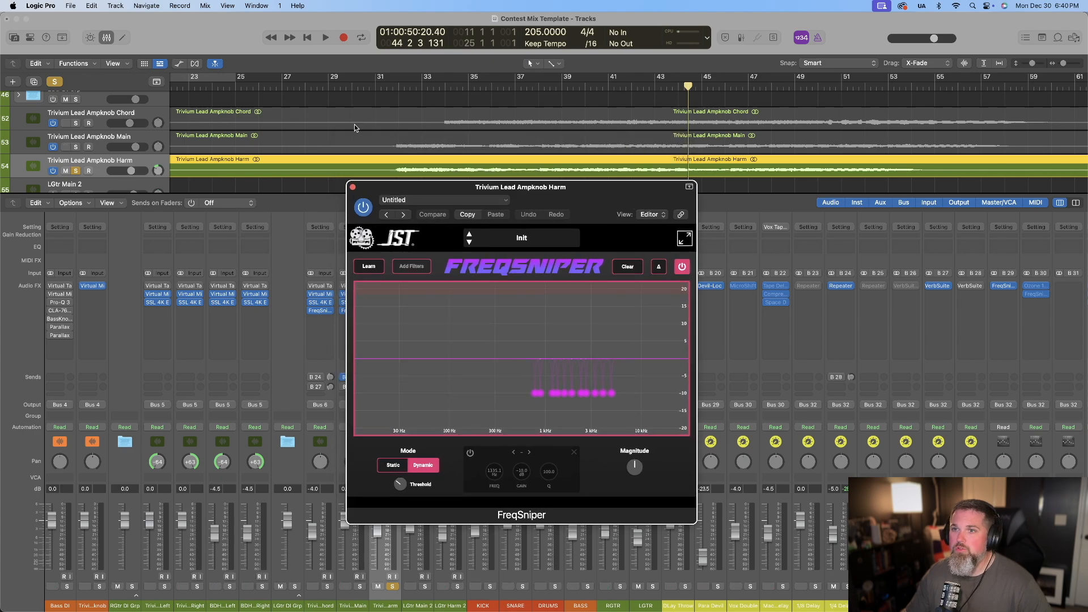
Play from bar 31 to compare the harmony track with FreqSniper bypassed and active, and close the plug-in
left_click(377, 91)
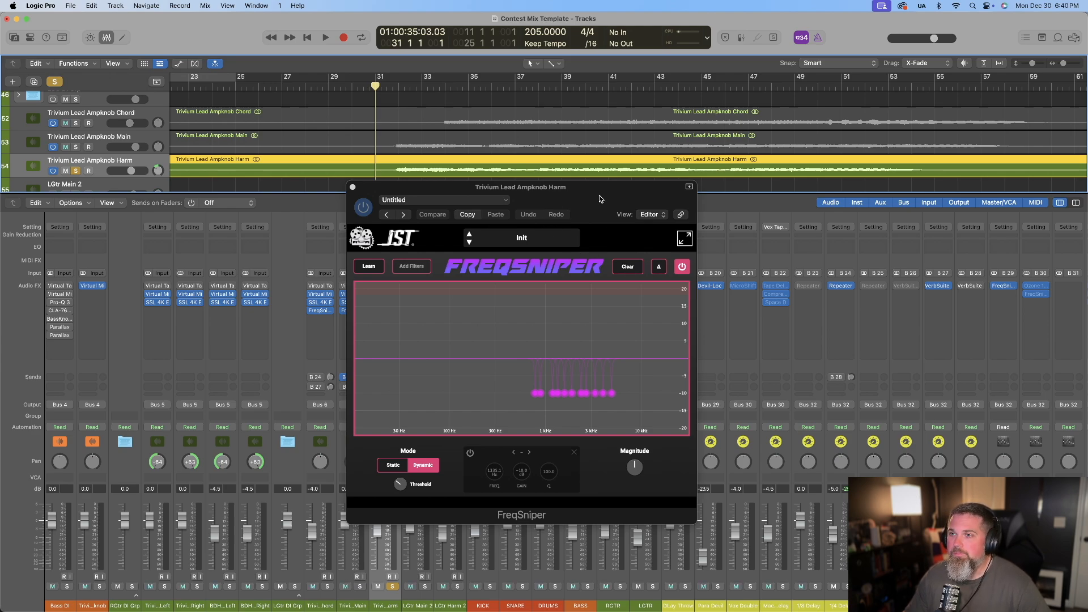
key("space")
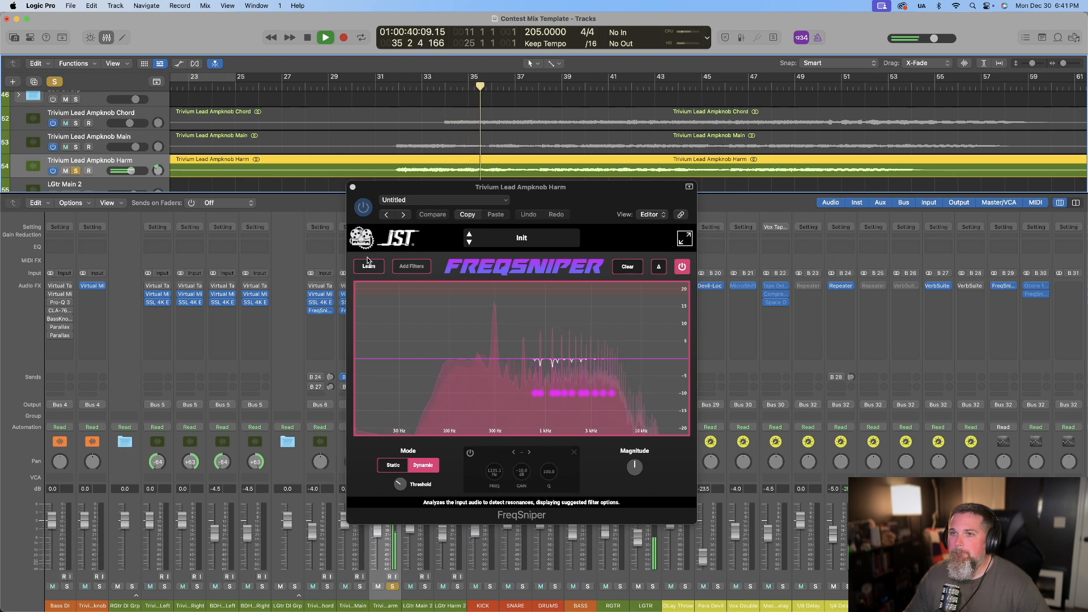
left_click(362, 212)
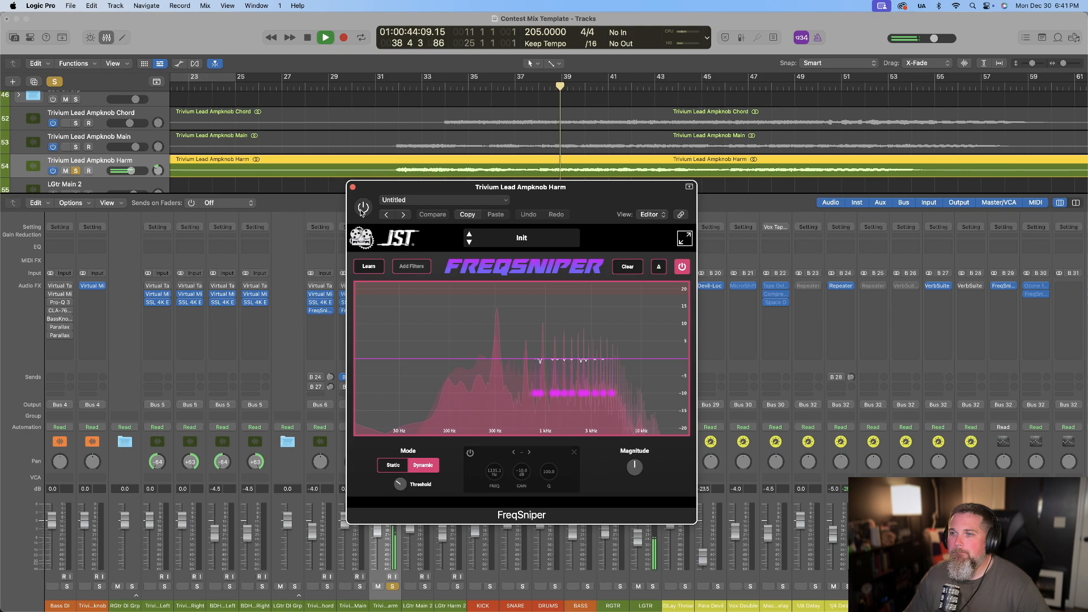
left_click(362, 211)
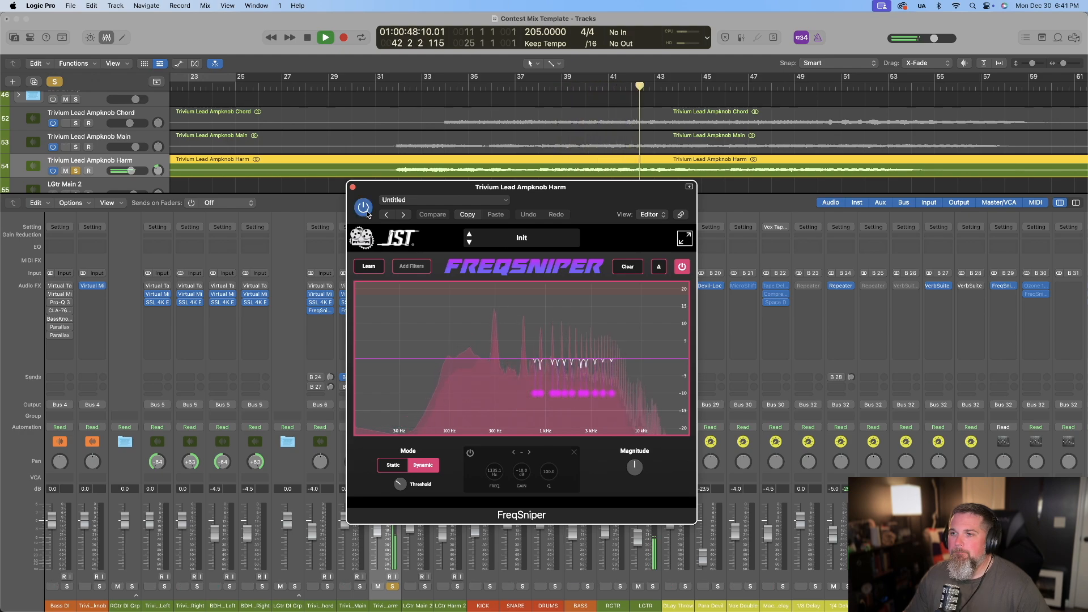
left_click(352, 187)
key("space")
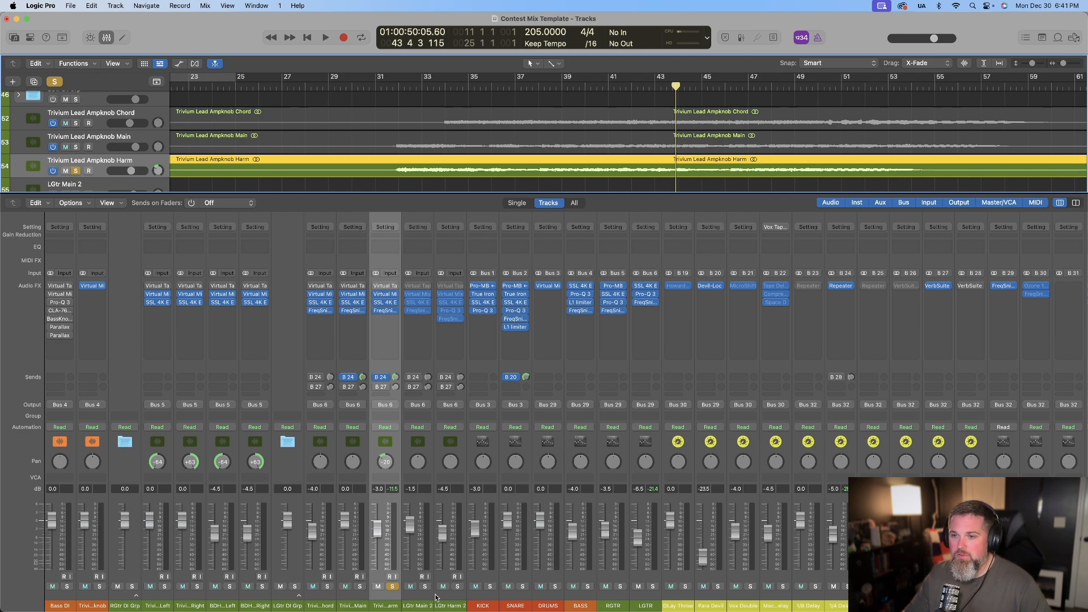
Audition the Trivium Lead Ampknob Main and Harm tracks soloed together from bar 31, and clear both solos
left_click(361, 588)
left_click(386, 87)
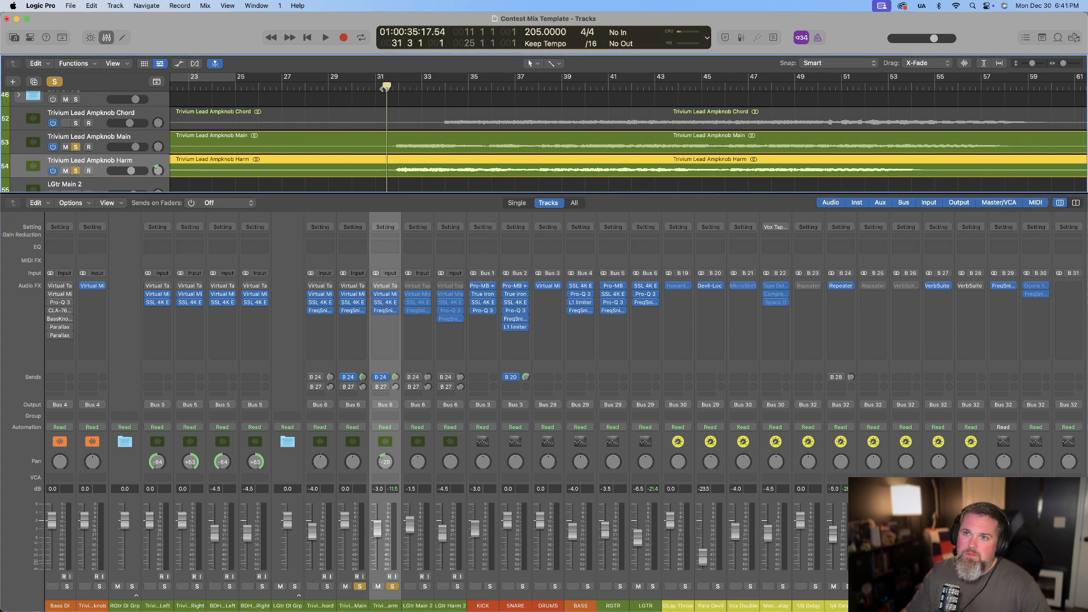
key("space")
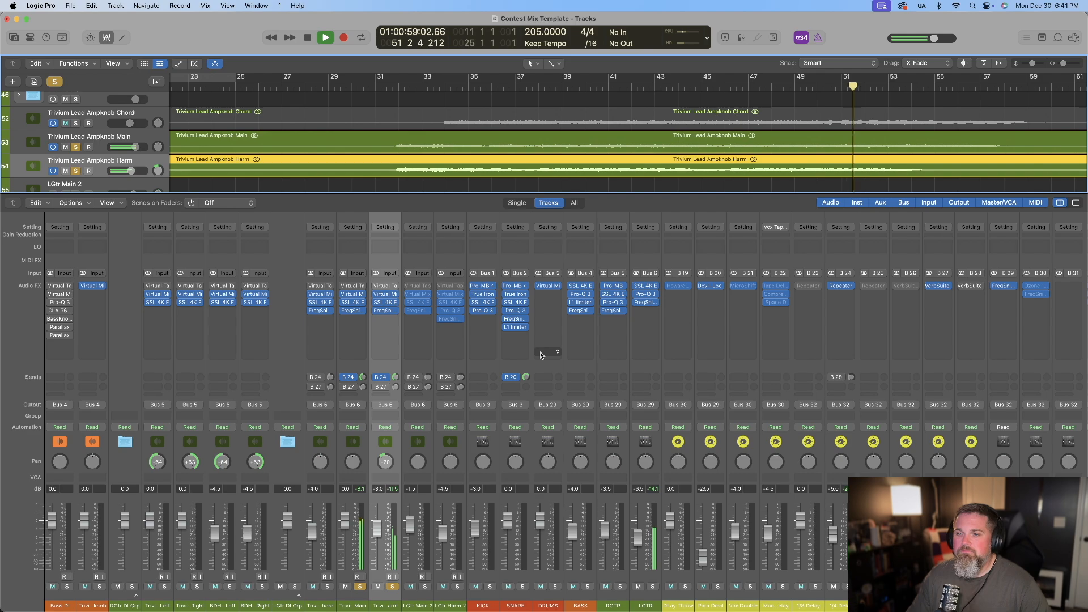
scroll(596, 476, "right", 1)
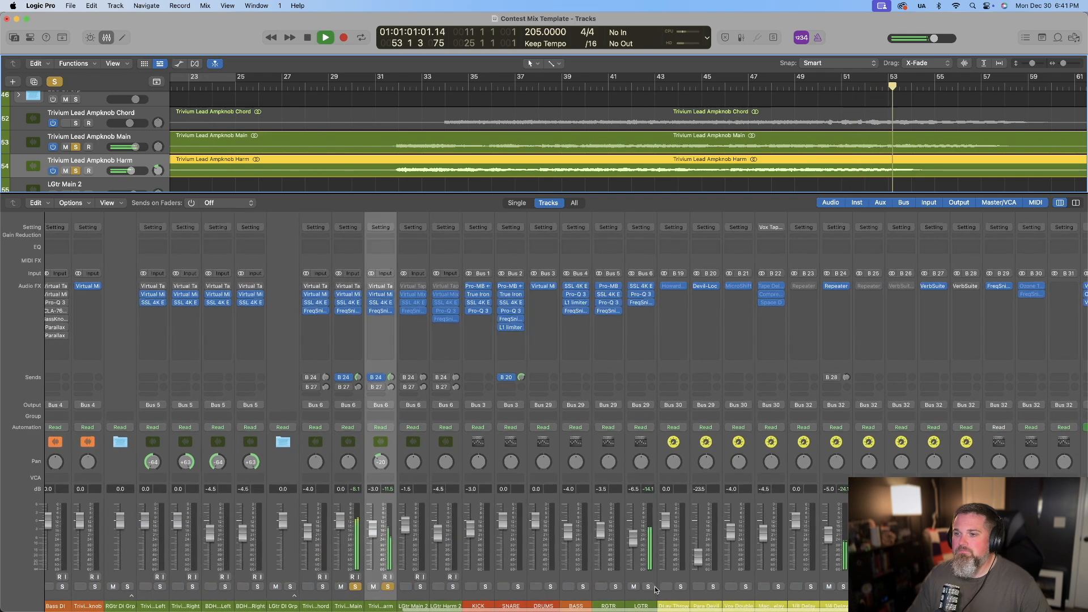
key("space")
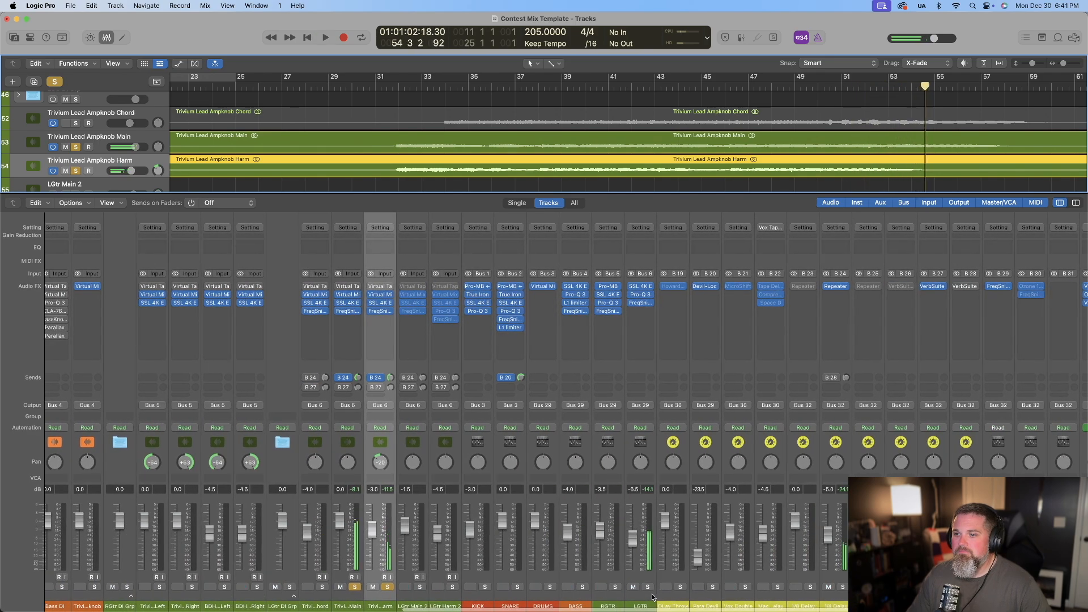
left_click(355, 587)
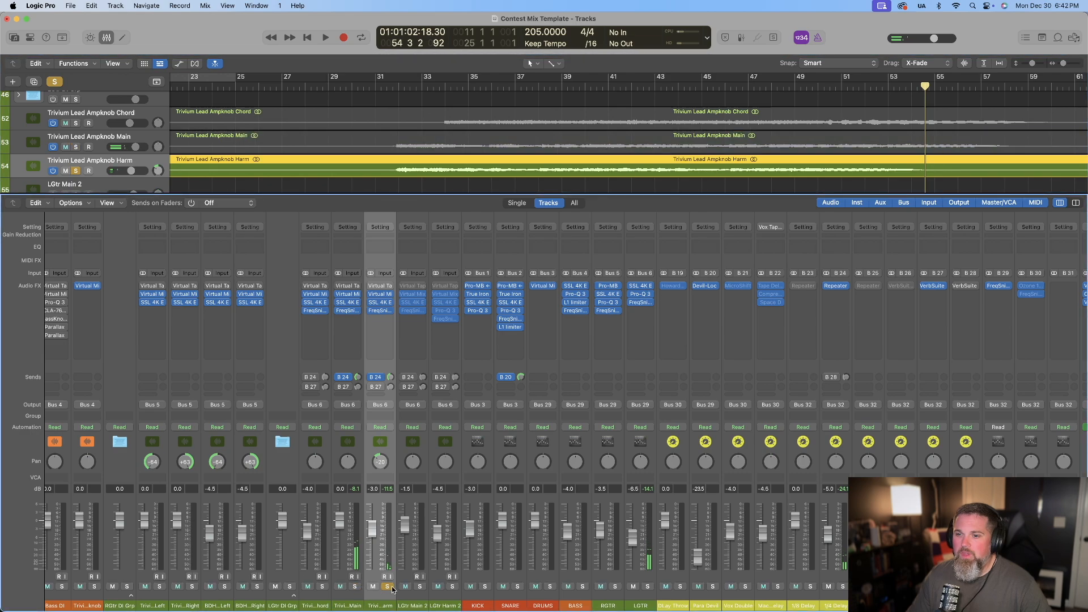
left_click(388, 587)
Try panning the Trivium Lead Ampknob Harm track to +63 and return it to its original pan position
scroll(375, 521, "left", 1)
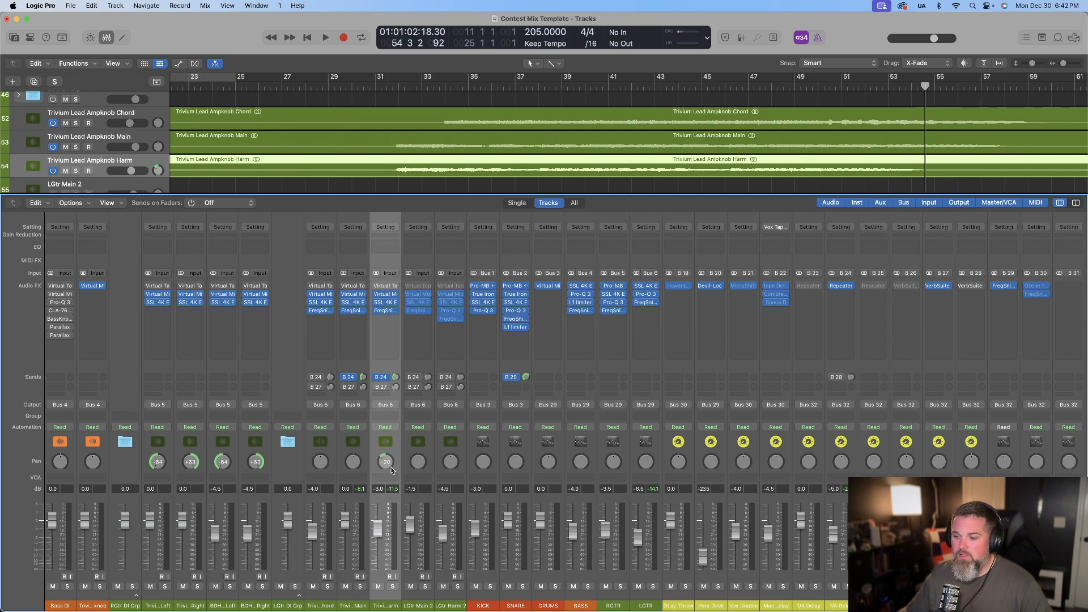
scroll(392, 467, "right", 1)
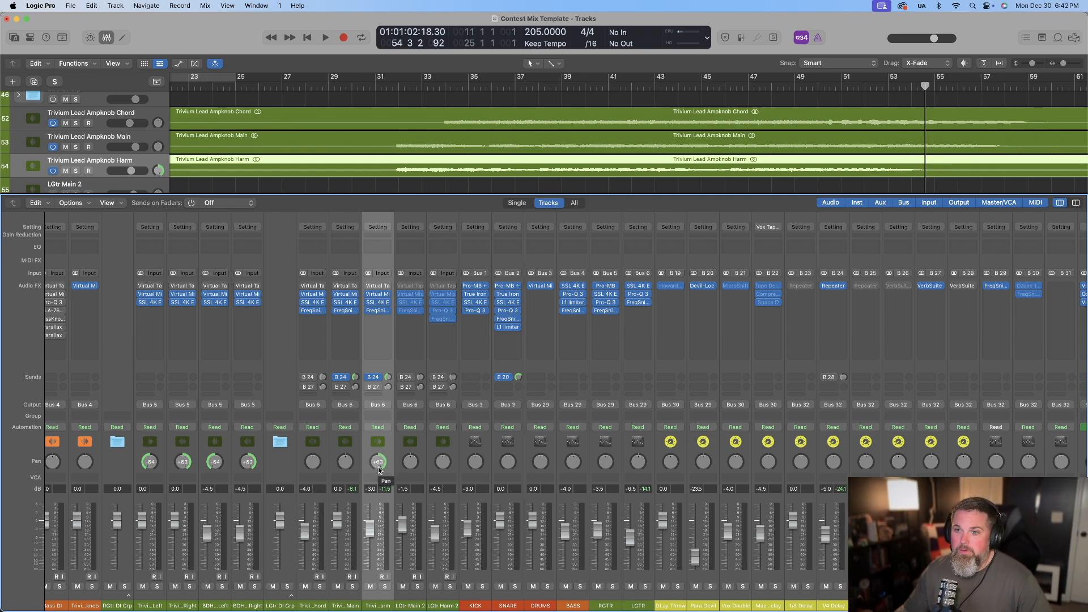
left_click_drag(378, 462, 377, 464)
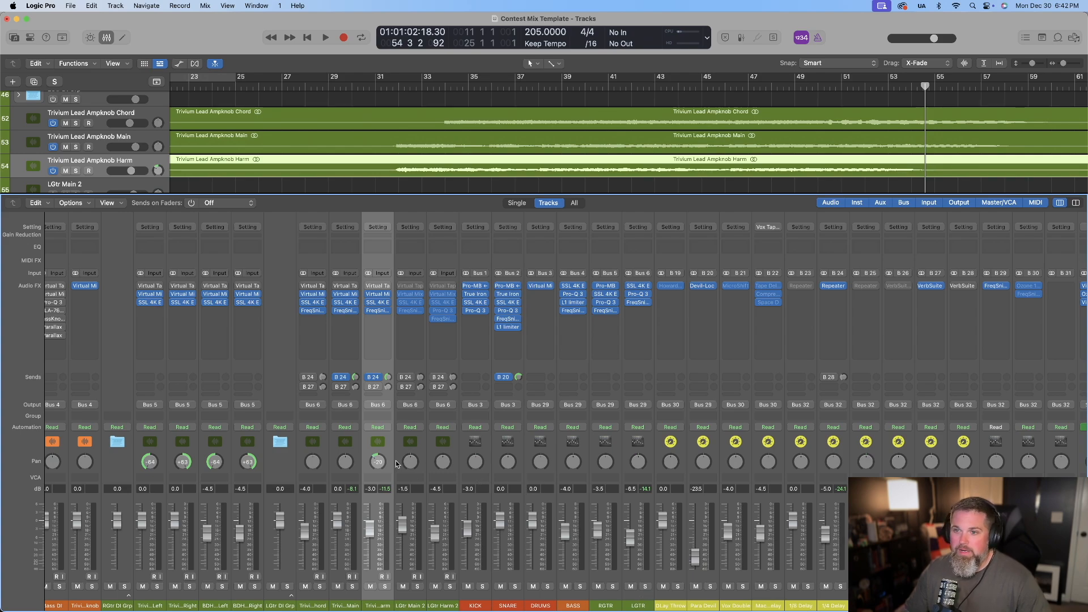
Select the LGTR bus, examine its SSL 4K E settings and inspect the EQ band in its Pro-Q 3
left_click(642, 599)
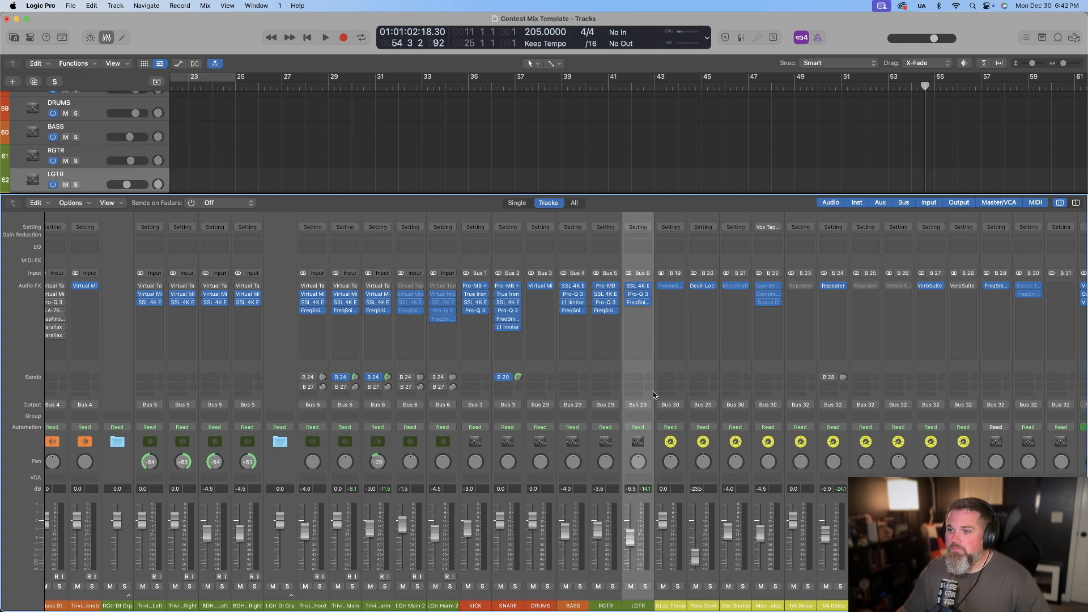
left_click(640, 286)
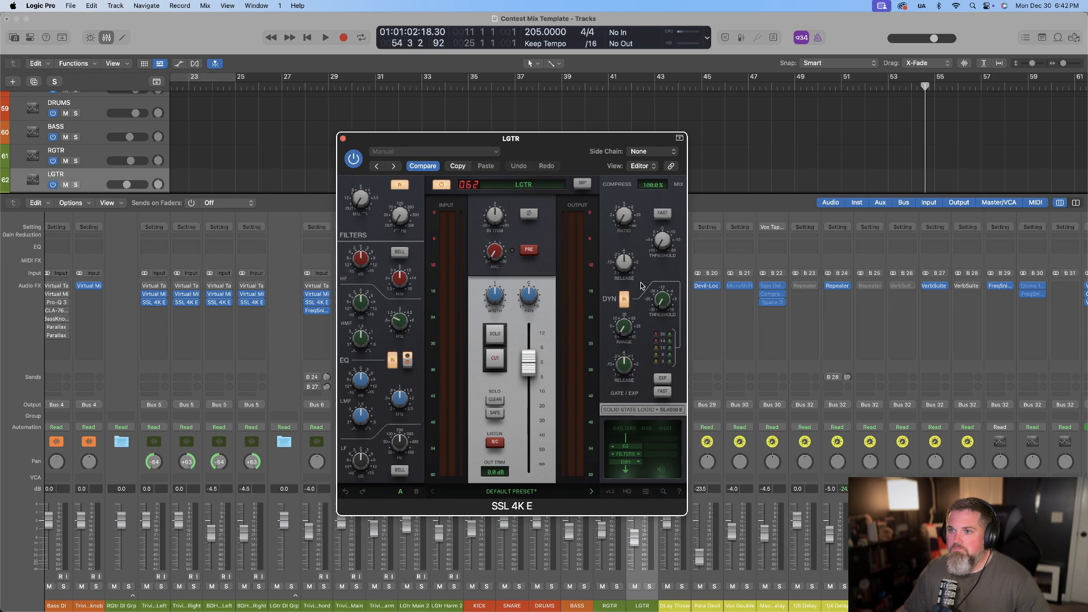
left_click(343, 139)
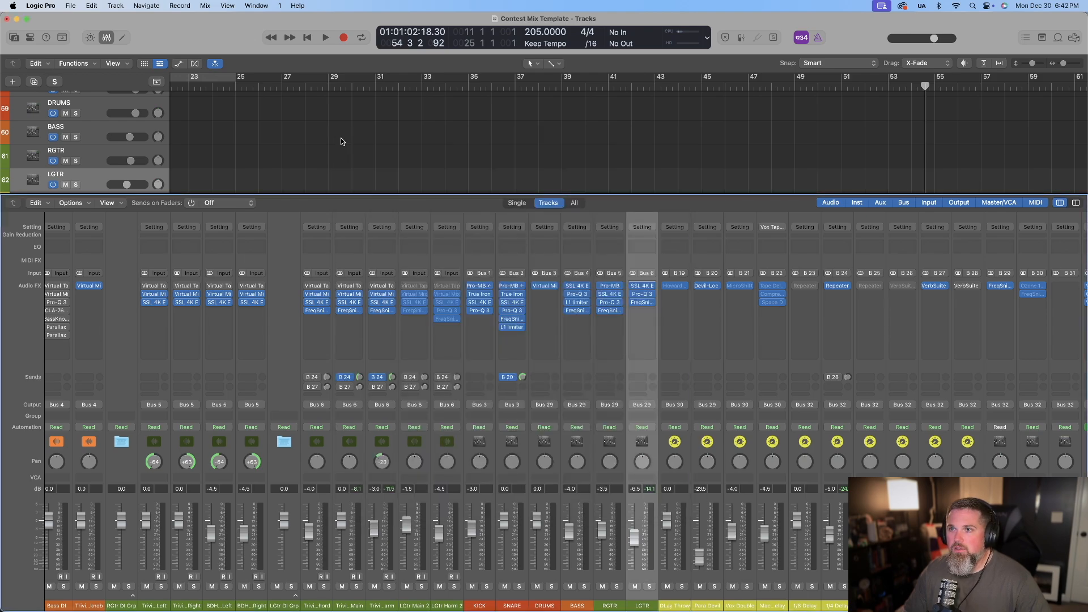
left_click(643, 297)
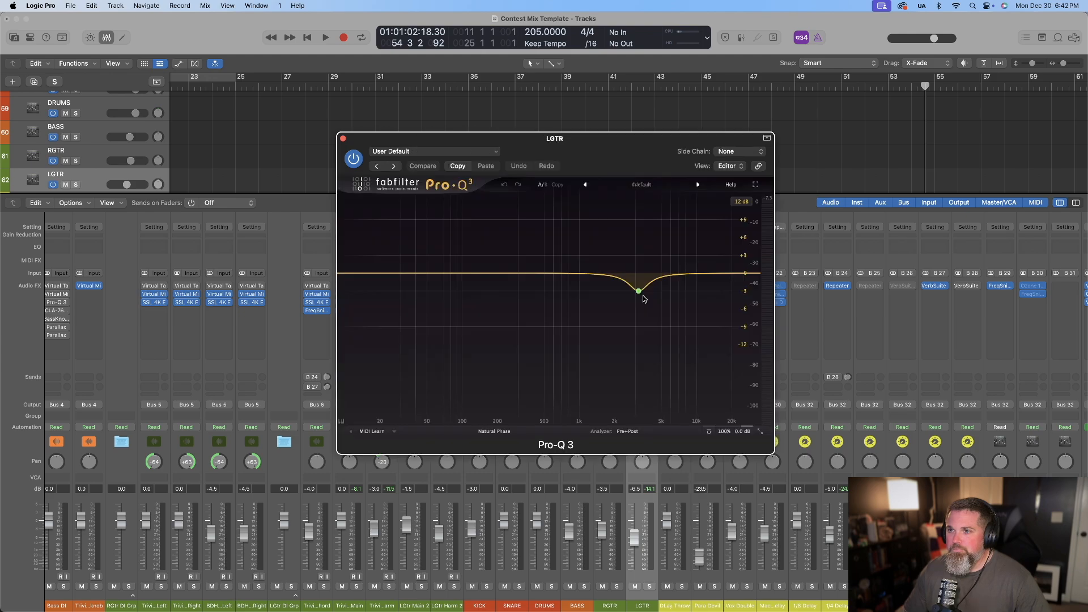
mouse_move(628, 291)
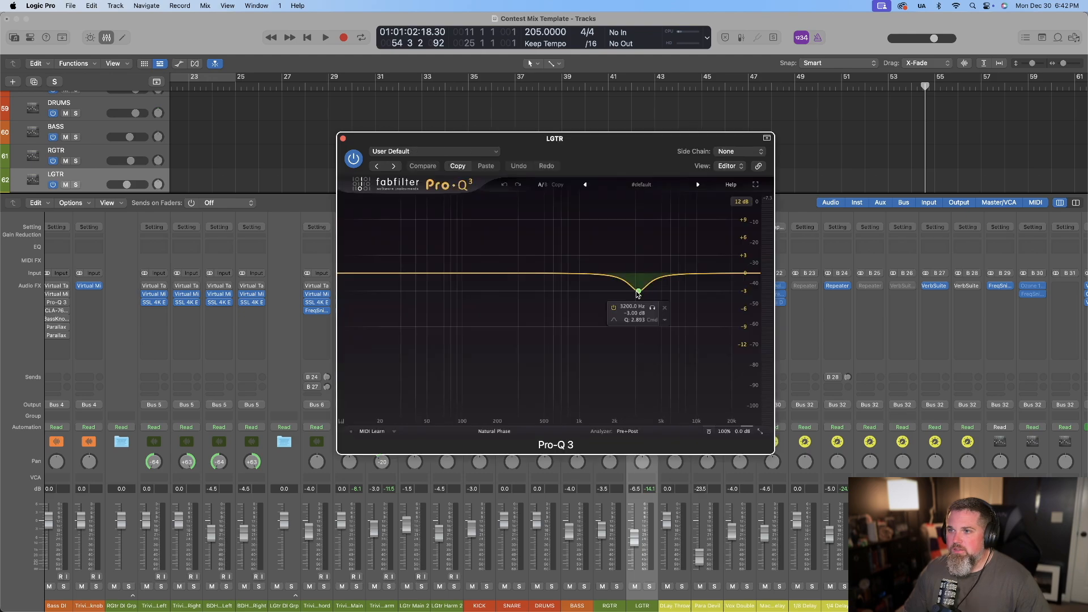
Solo the LGTR bus and start playback from bar 40 with its Pro-Q 3 open
scroll(621, 111, "down", 2)
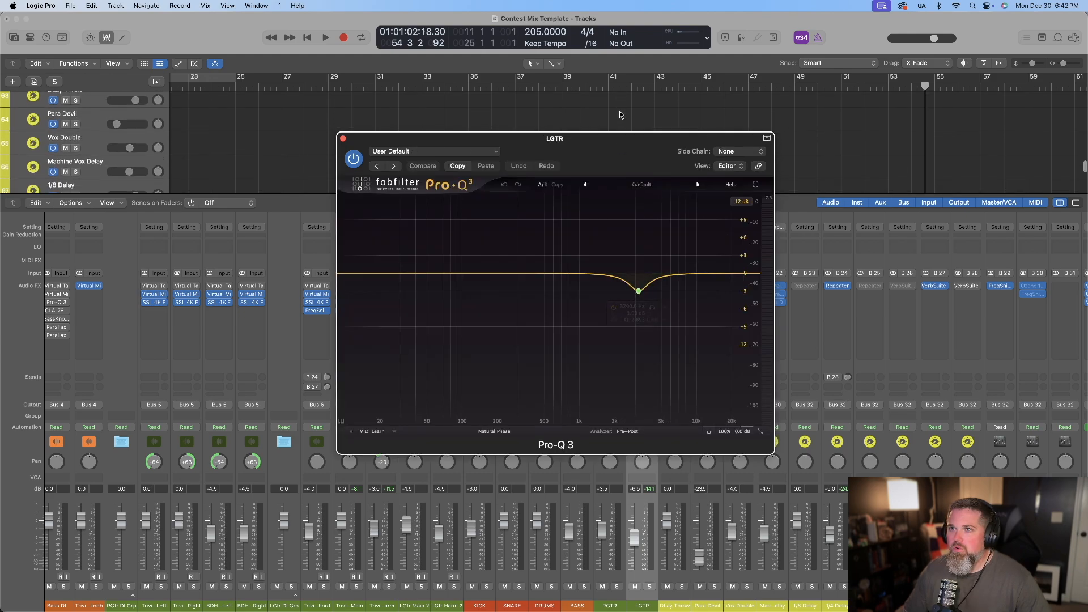
scroll(620, 111, "up", 5)
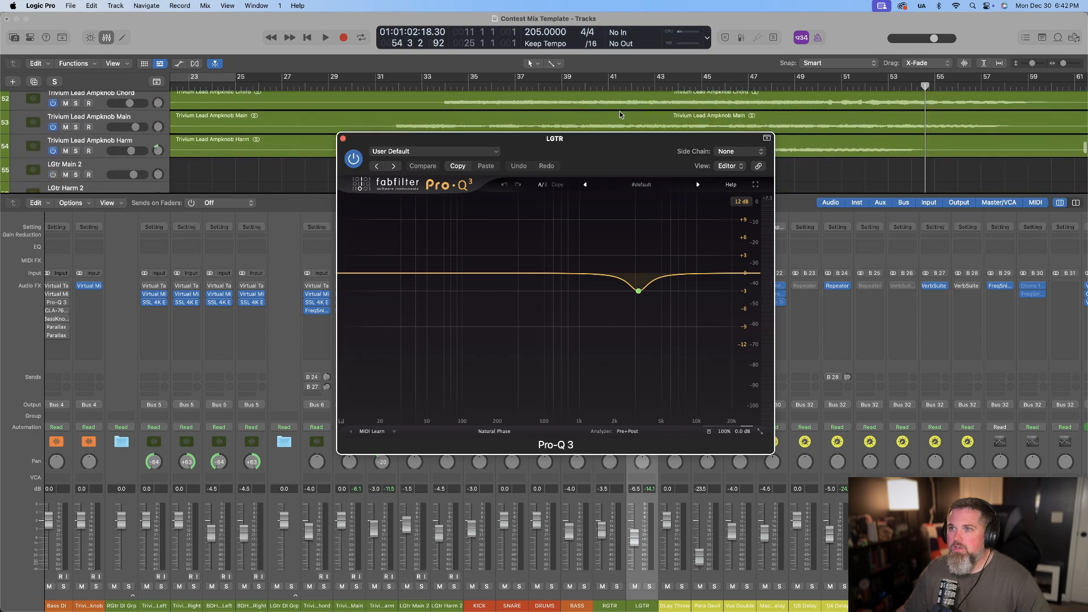
scroll(620, 111, "down", 1)
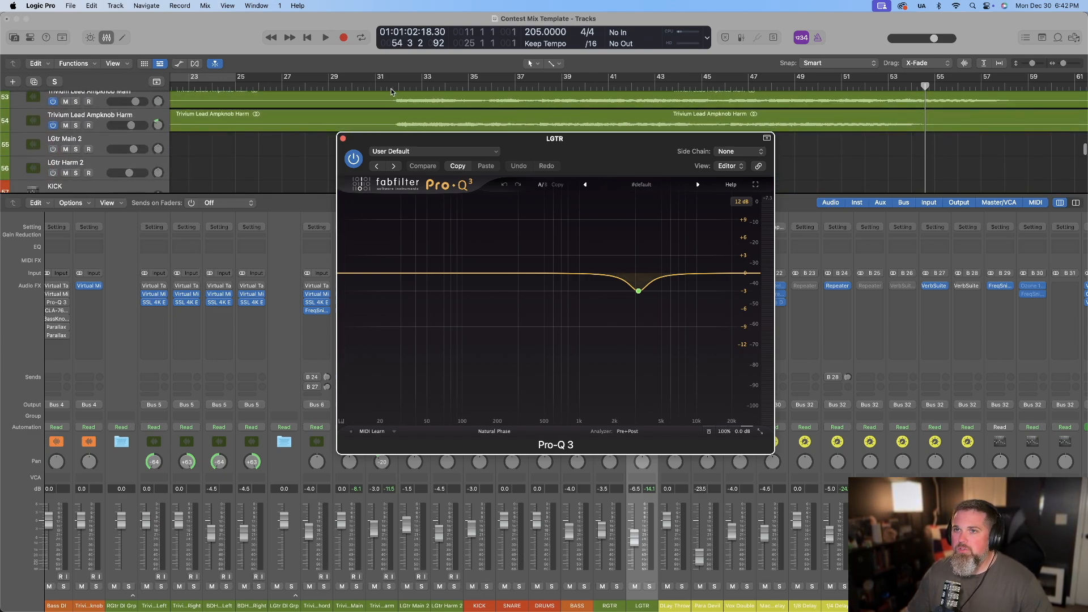
scroll(519, 88, "up", 1)
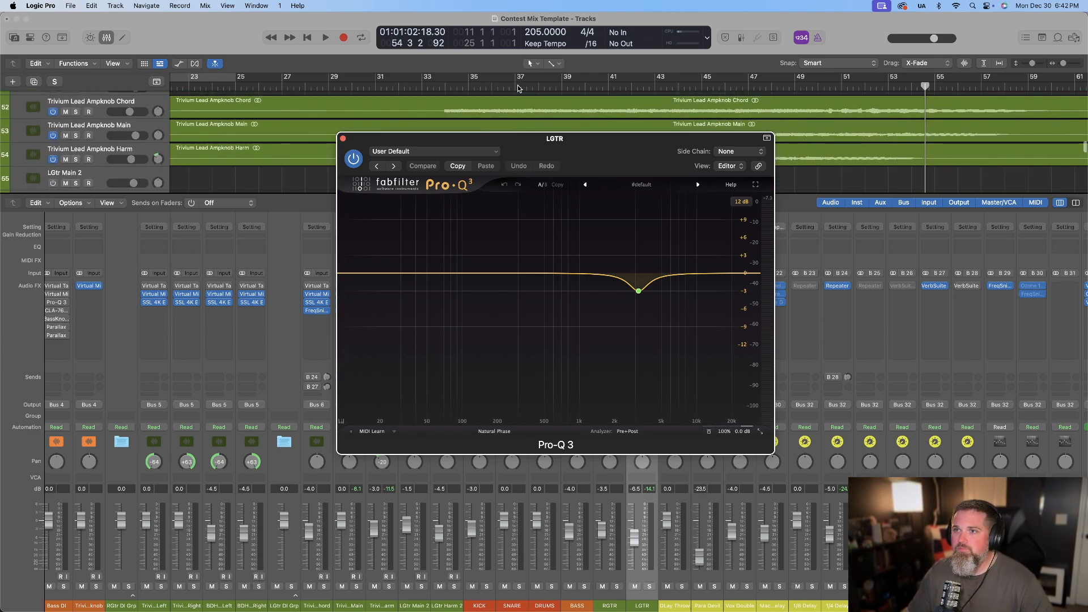
scroll(548, 95, "right", 1)
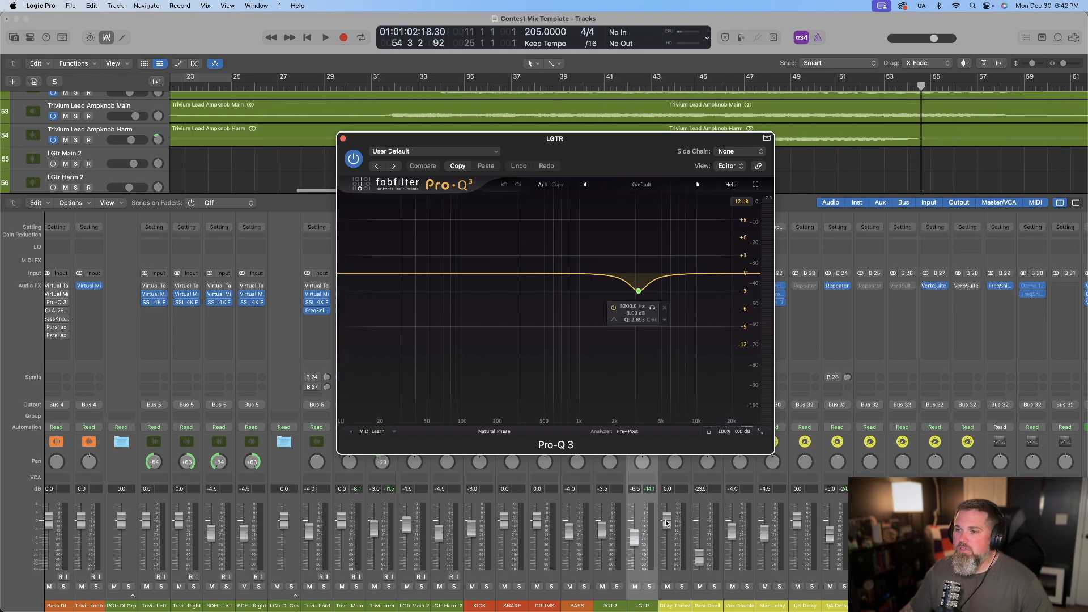
key("s")
scroll(604, 103, "up", 1)
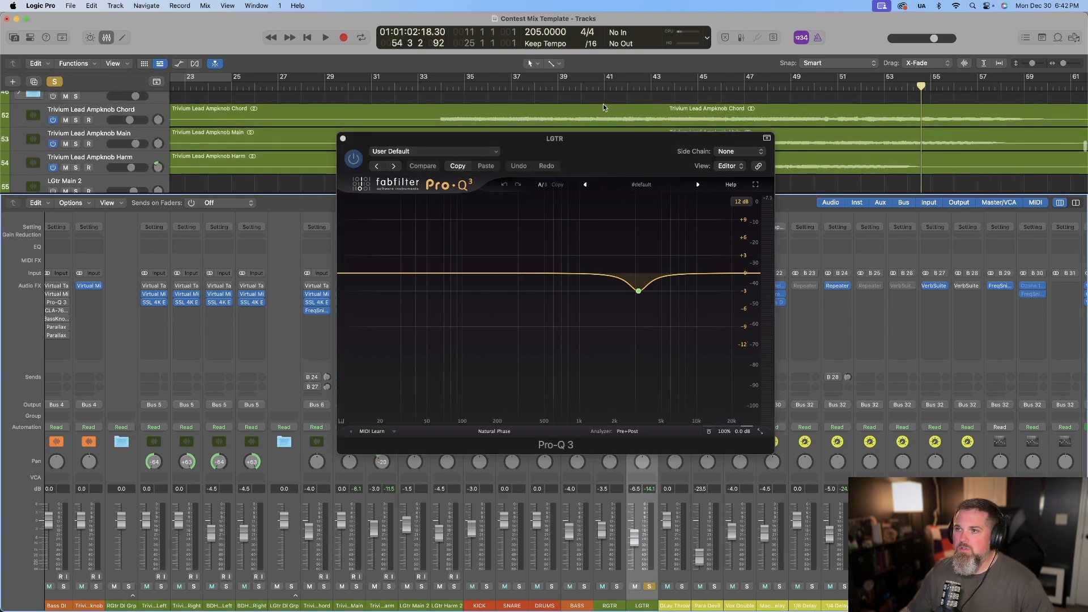
left_click(596, 85)
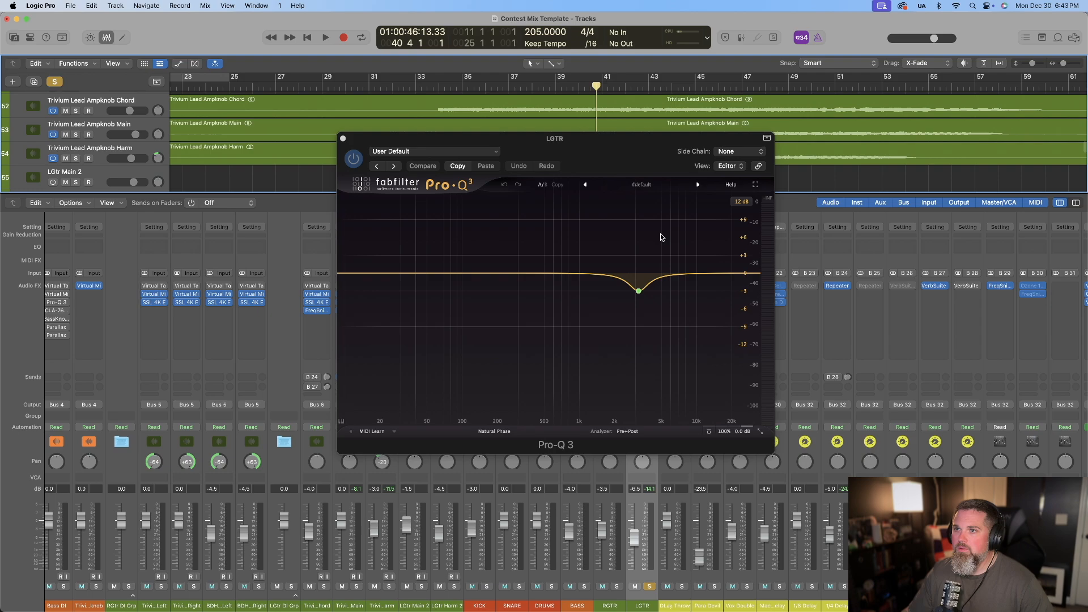
key("space")
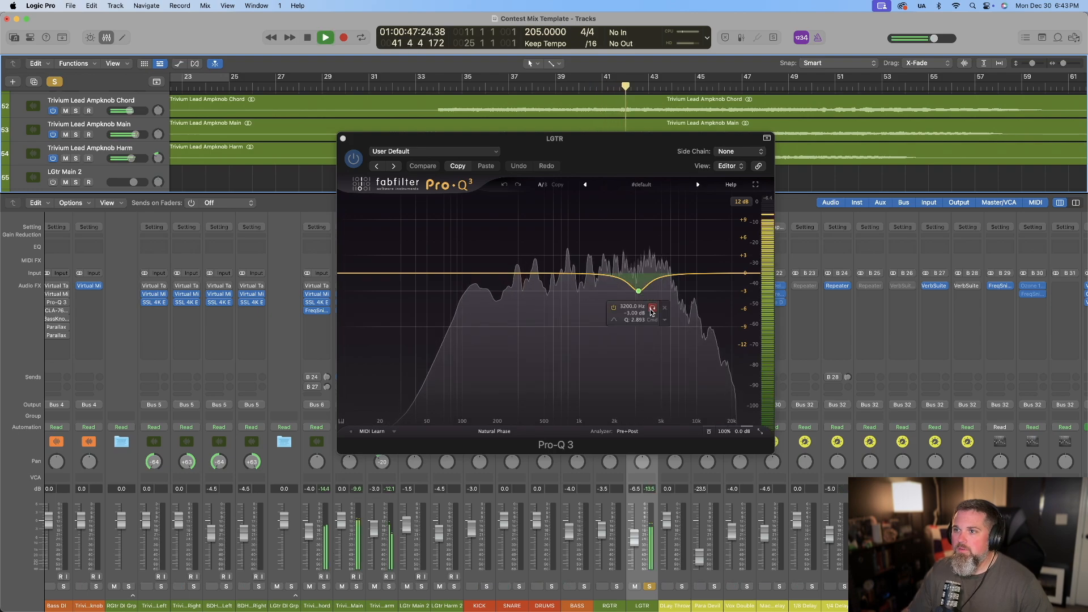
Audition the 3200 Hz band in isolation in the LGTR bus's Pro-Q 3, restore full listening, and close the plug-in with playback stopped
left_click(652, 310)
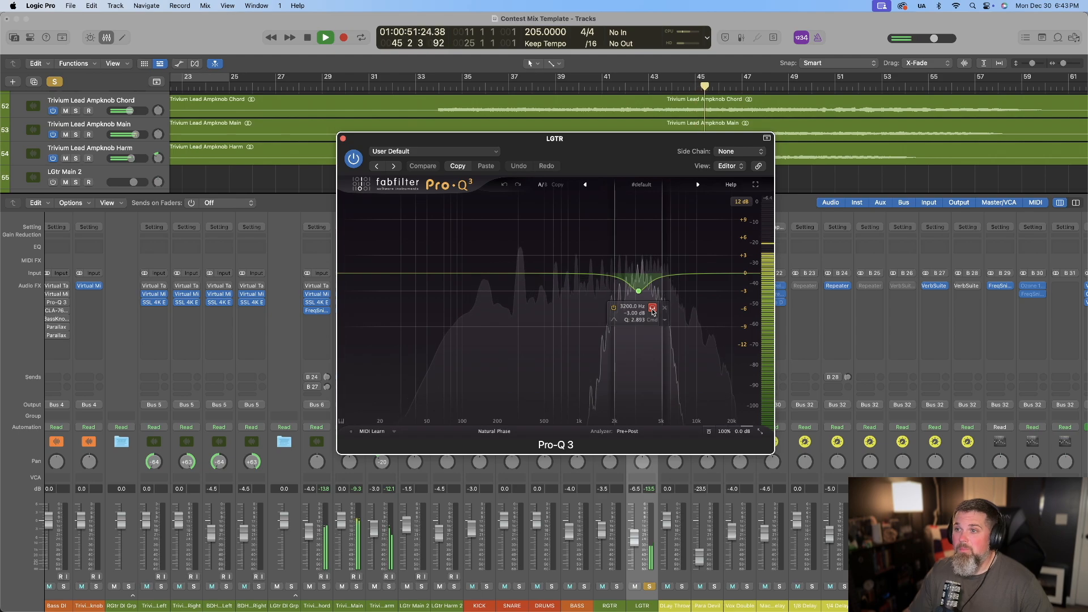
left_click(652, 309)
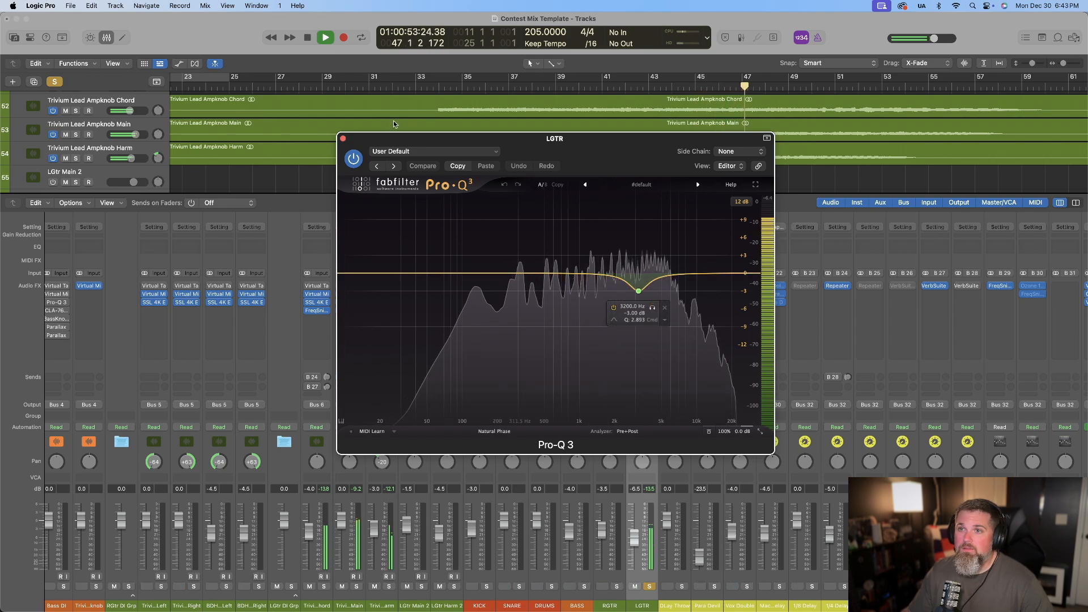
left_click(343, 139)
key("space")
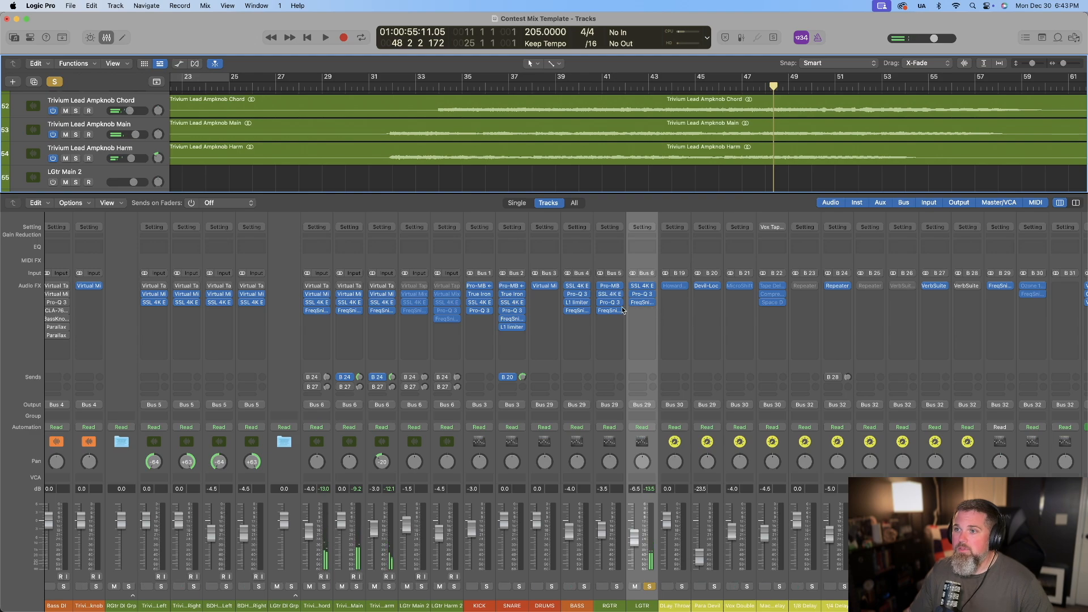
Open the LGTR bus's FreqSniper and start playback from bar 33 to examine its dynamic filters
left_click(645, 304)
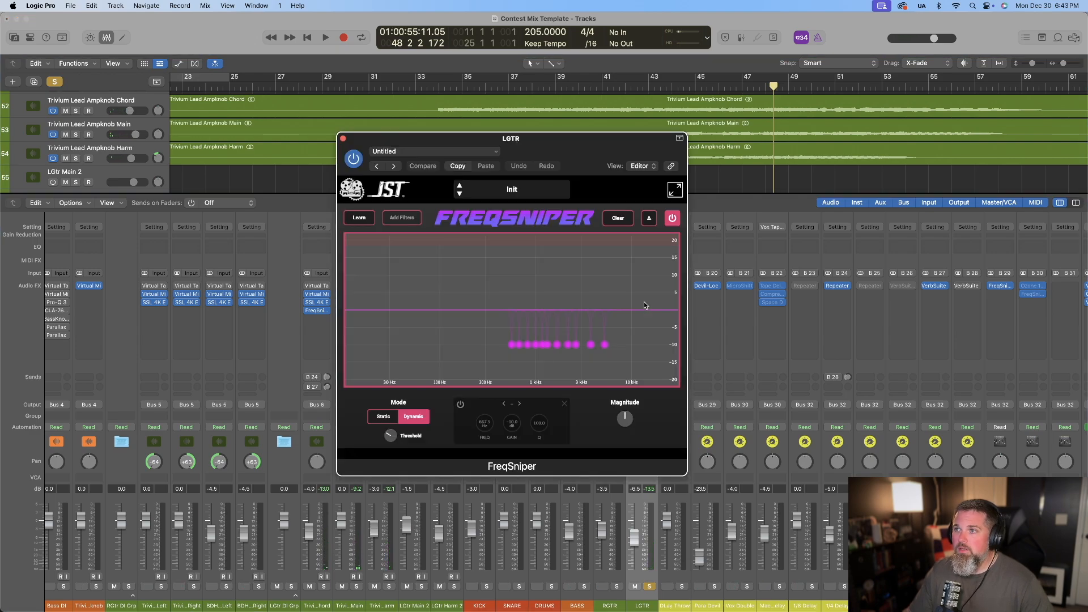
left_click(437, 88)
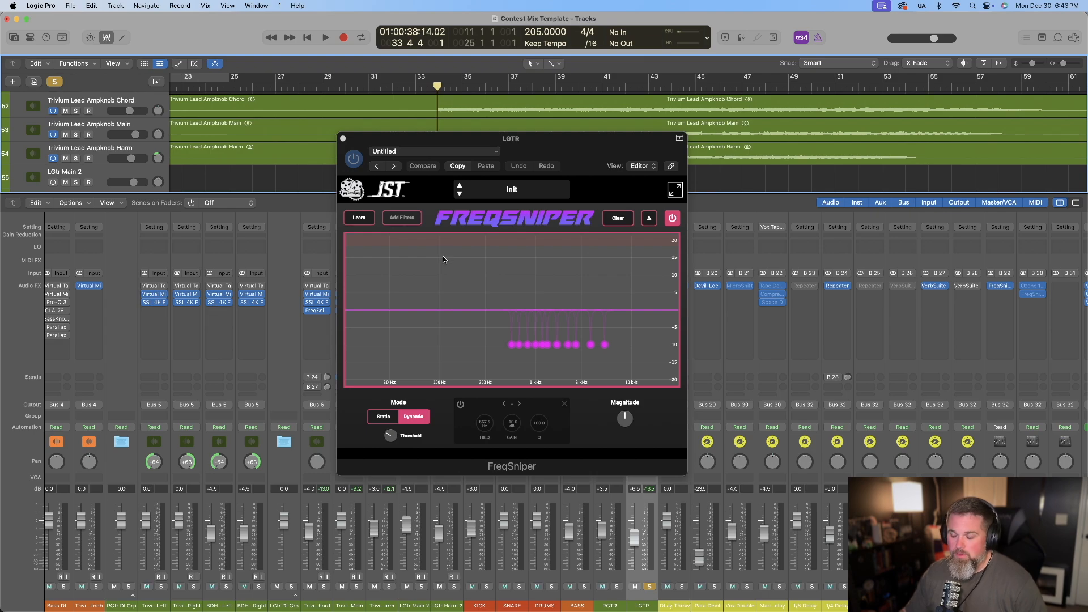
left_click(426, 86)
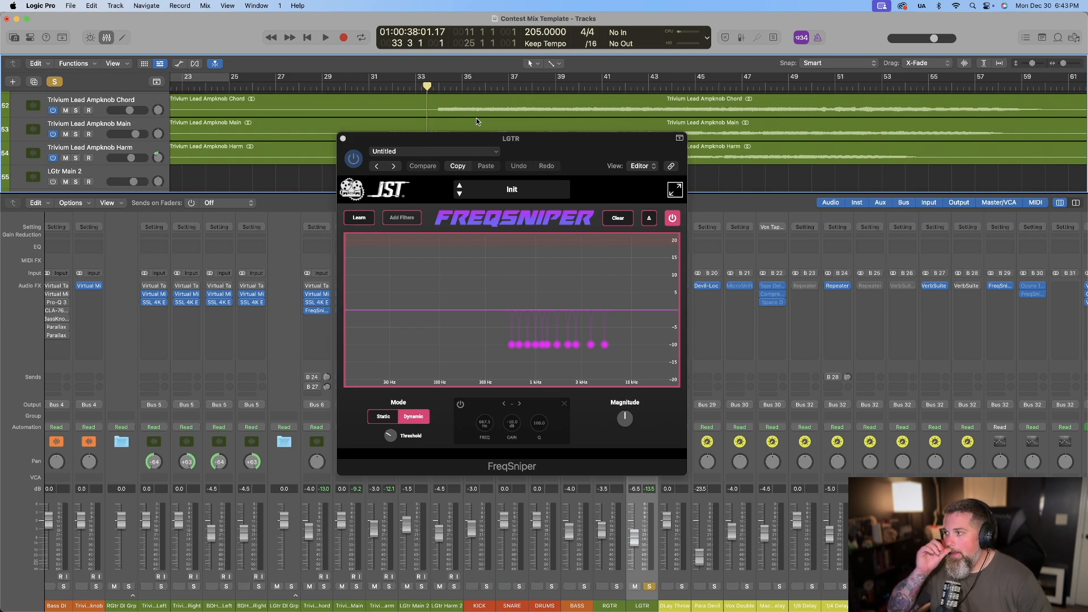
scroll(478, 119, "right", 2)
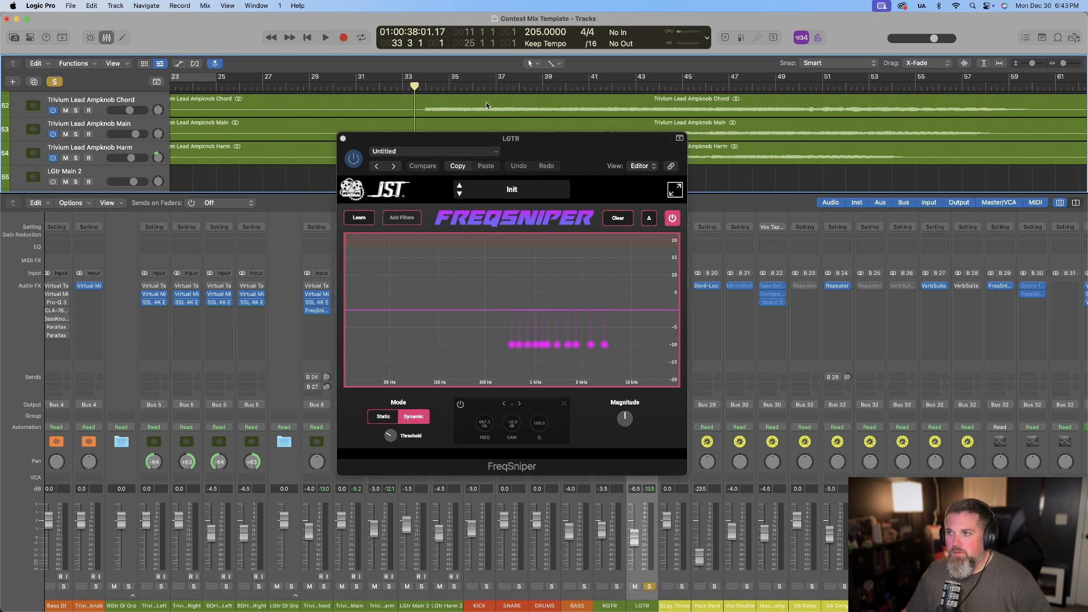
scroll(486, 105, "down", 1)
scroll(487, 104, "left", 2)
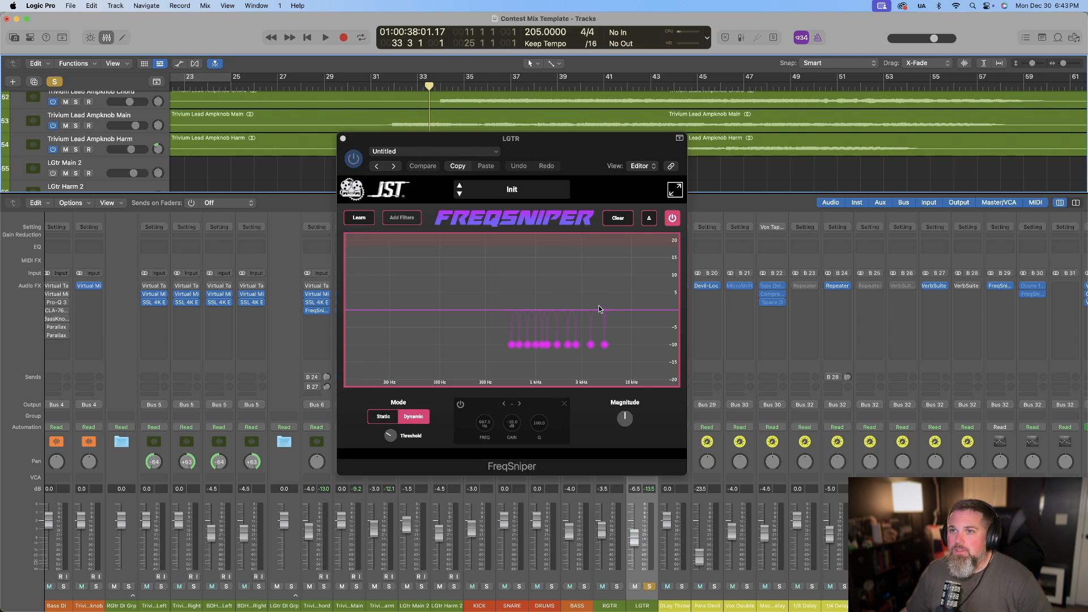
key("space")
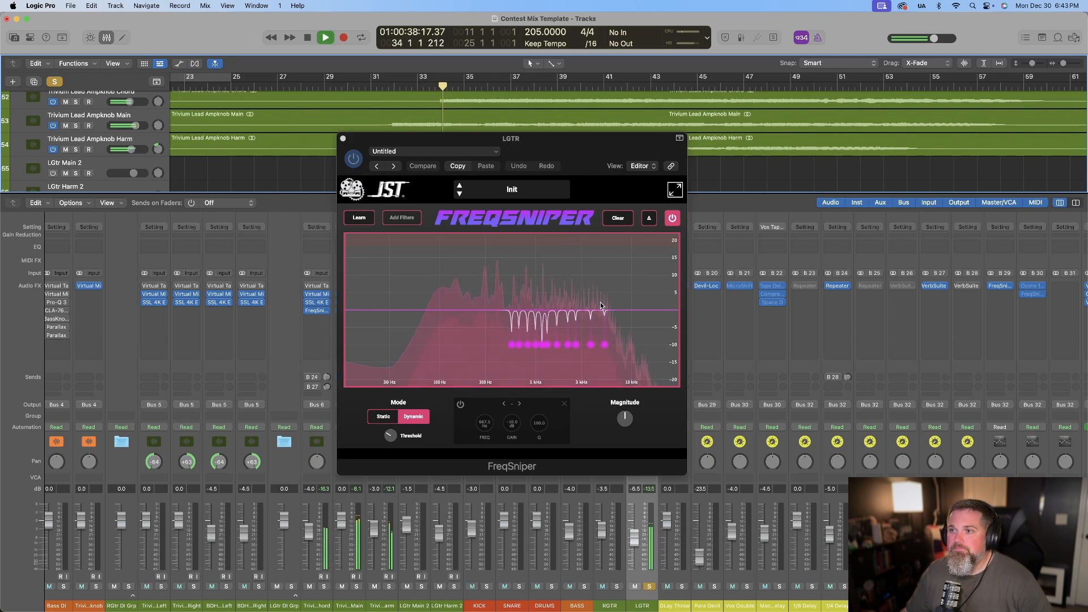
Compare the LGTR bus with FreqSniper bypassed and enabled twice, leave it enabled, stop playback and close it
left_click(356, 160)
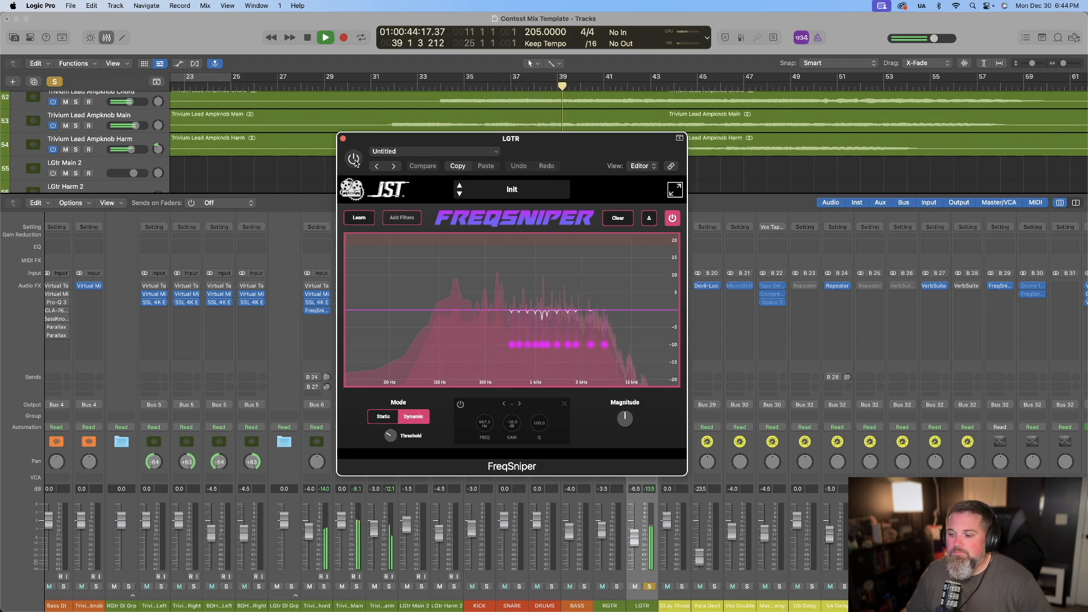
left_click(353, 159)
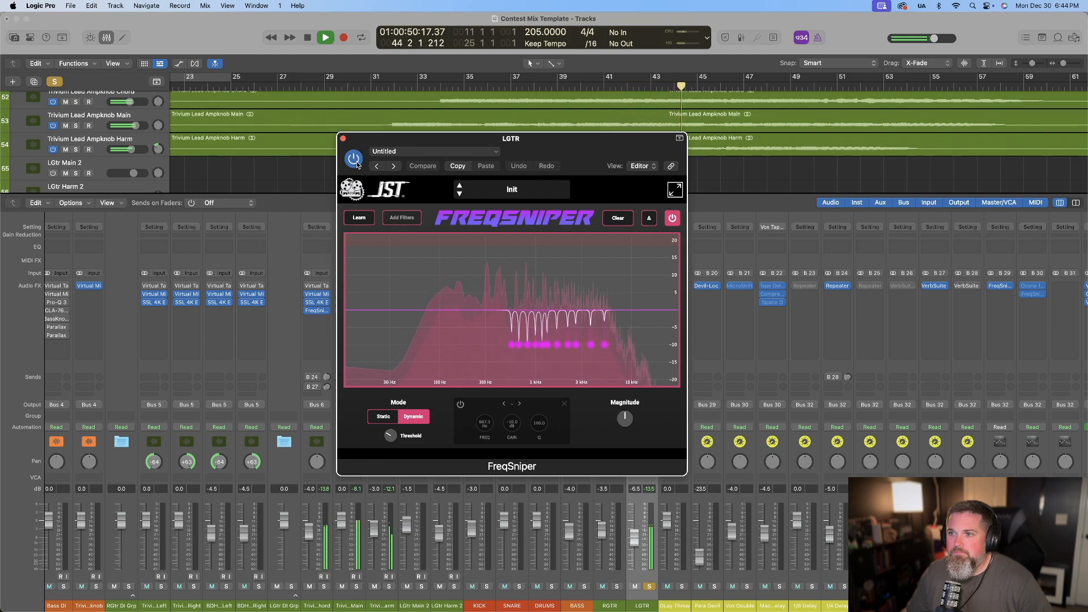
left_click(356, 162)
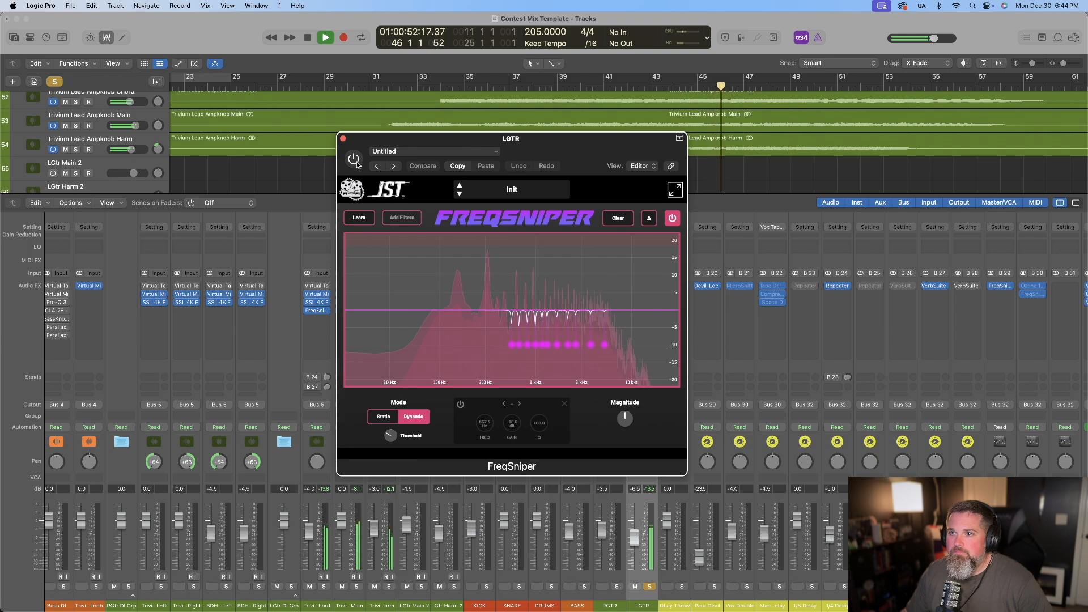
left_click(357, 165)
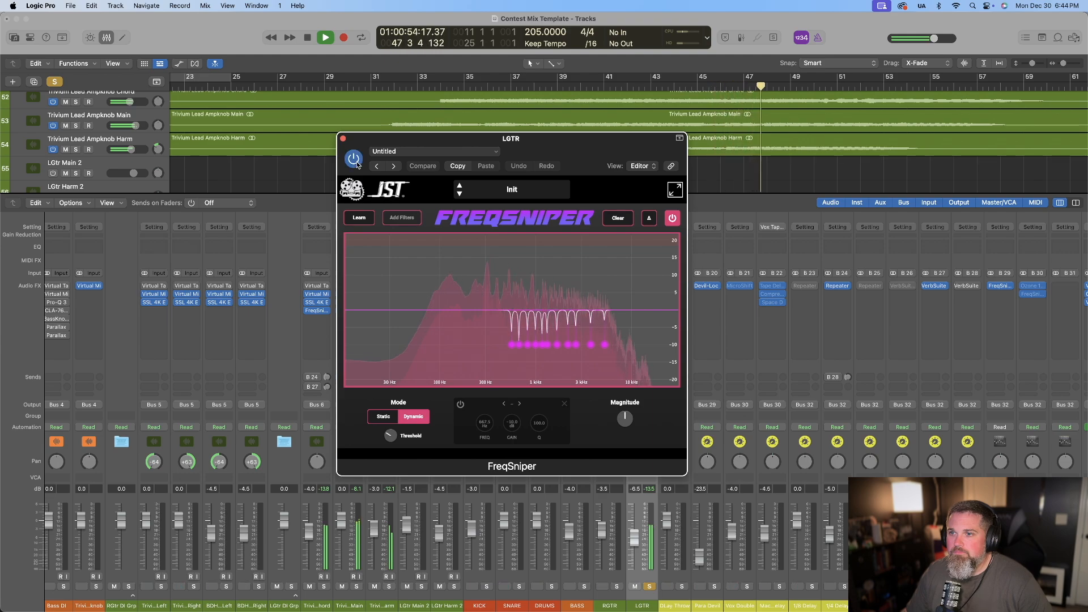
key("space")
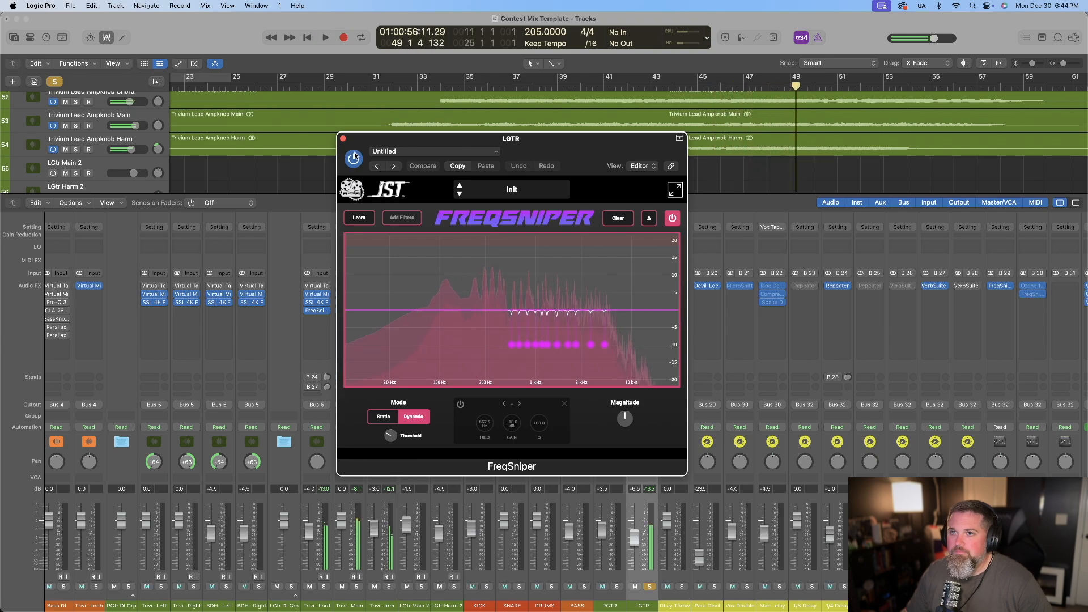
left_click(343, 138)
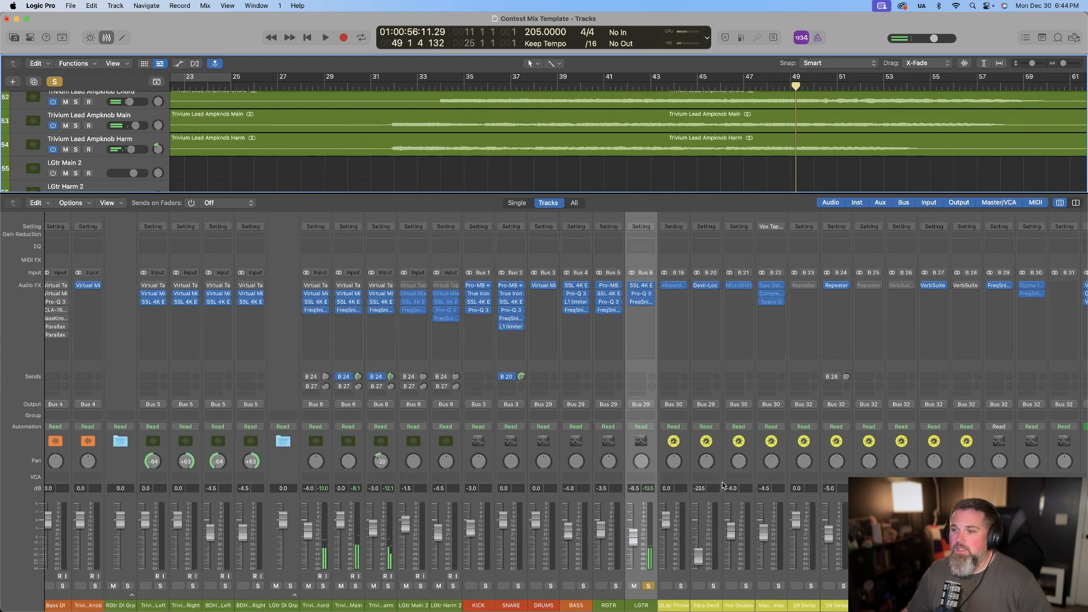
Clear the solo on the LGTR bus
scroll(658, 585, "right", 2)
scroll(657, 585, "right", 2)
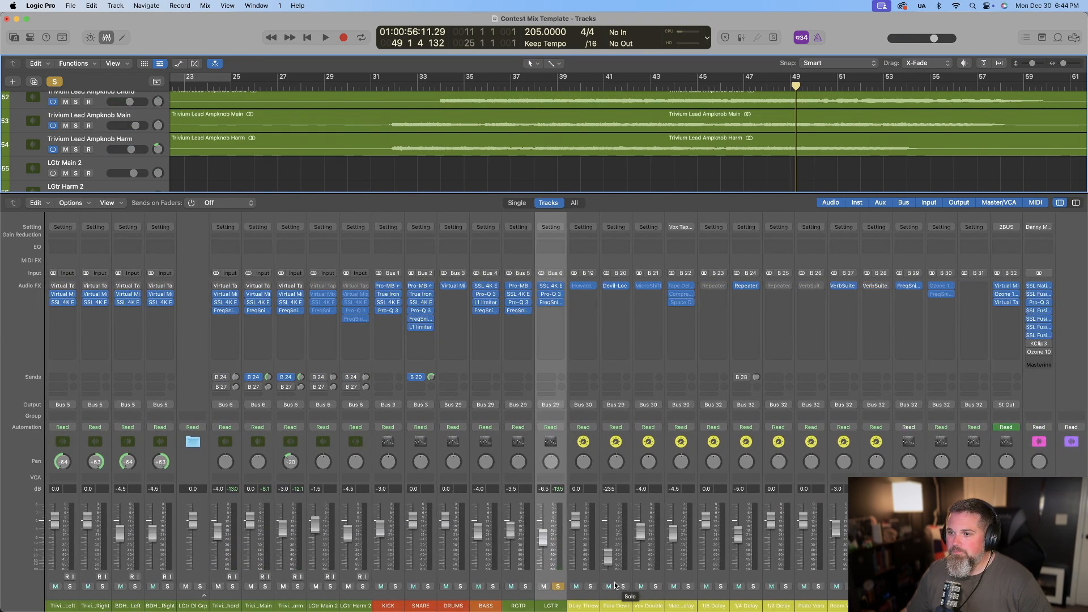
left_click(558, 588)
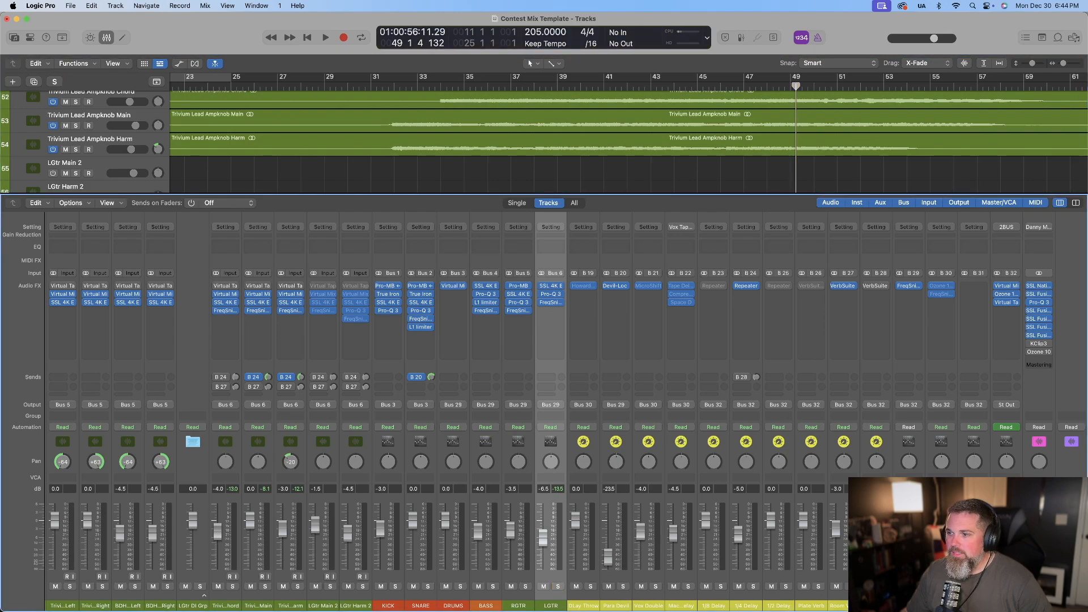
Select the Instment Bus, open its FreqSniper and start full-mix playback from bar 33
left_click(909, 606)
left_click(911, 287)
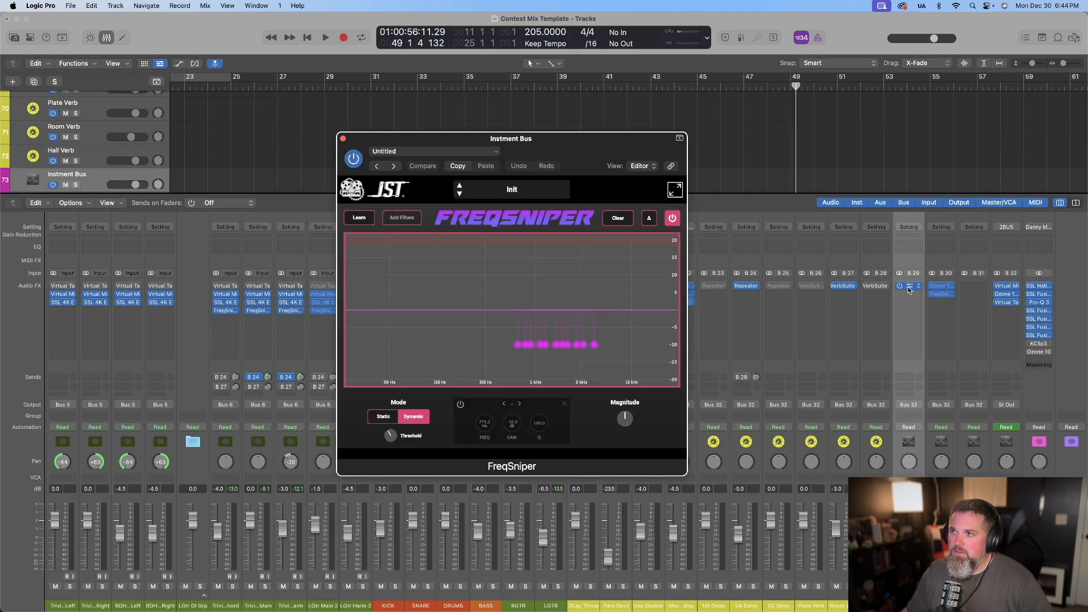
left_click(611, 90)
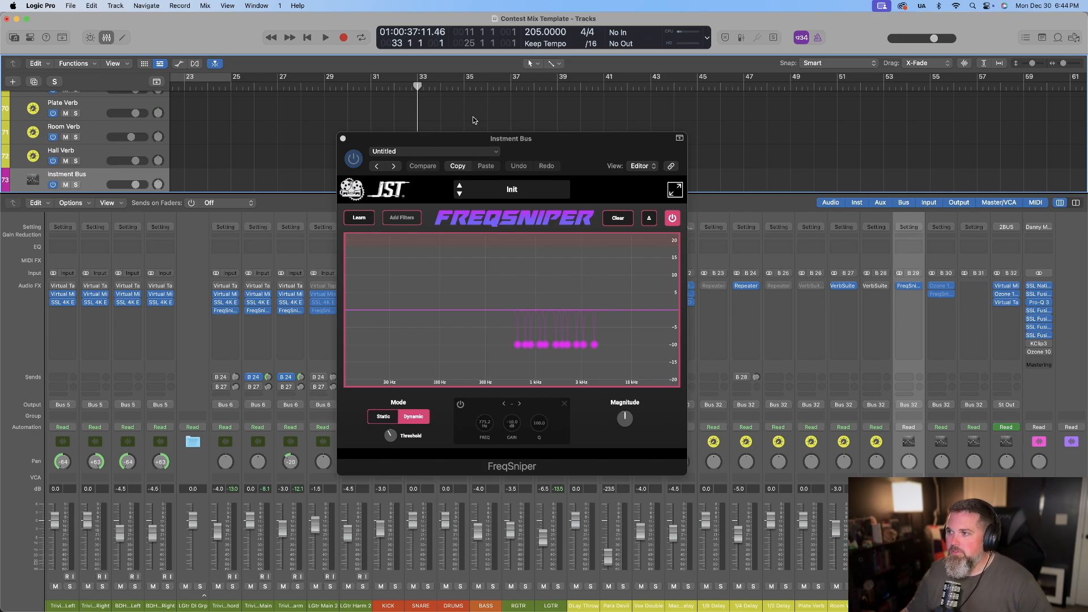
key("space")
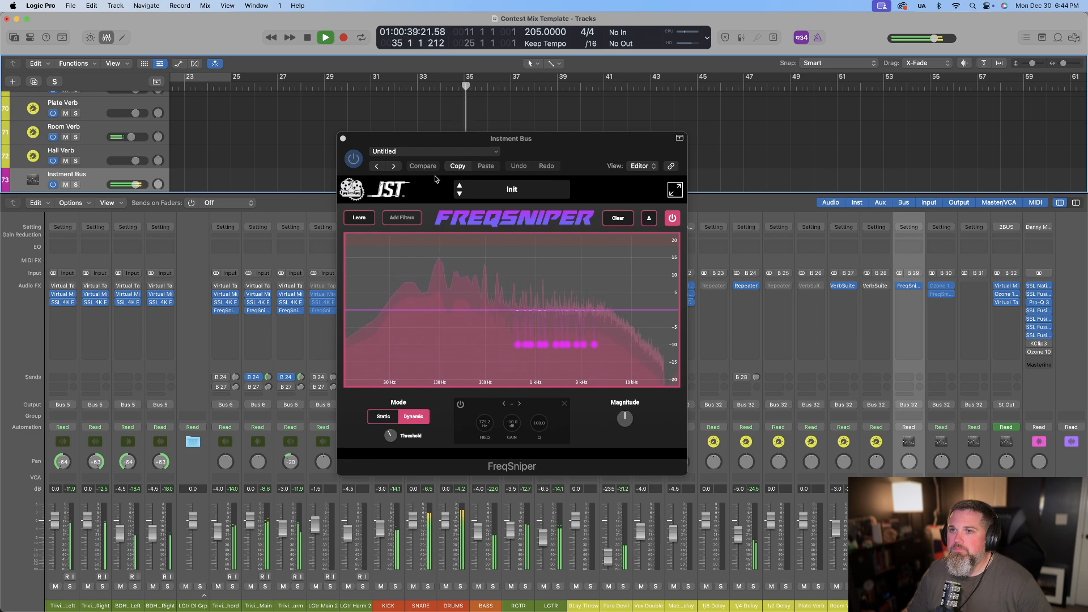
Compare the mix with the Instment Bus's FreqSniper bypassed and enabled, leave it enabled, stop playback and close it
left_click(353, 160)
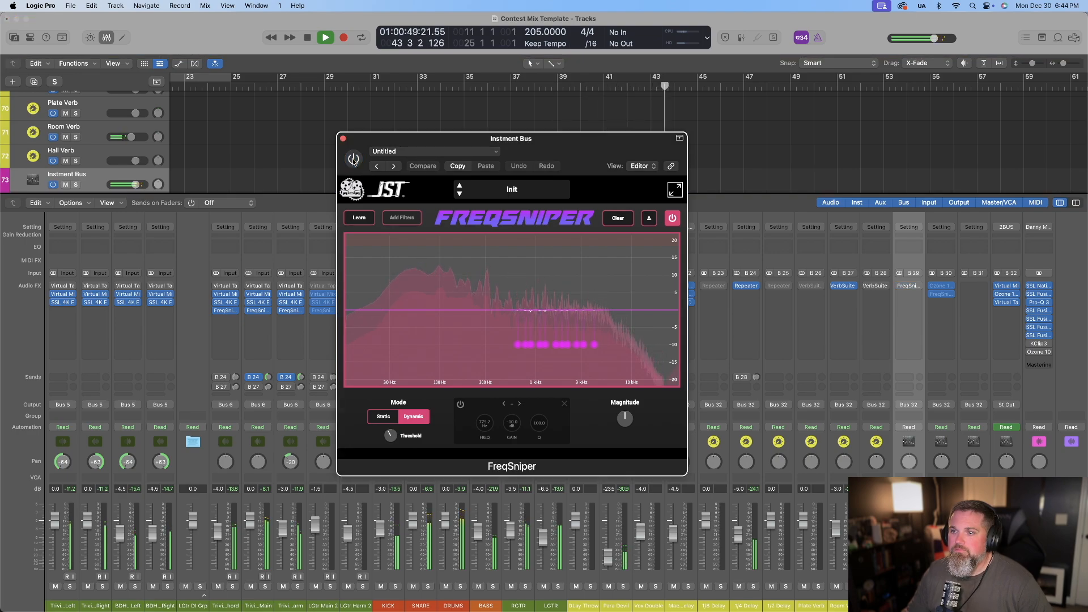
left_click(353, 159)
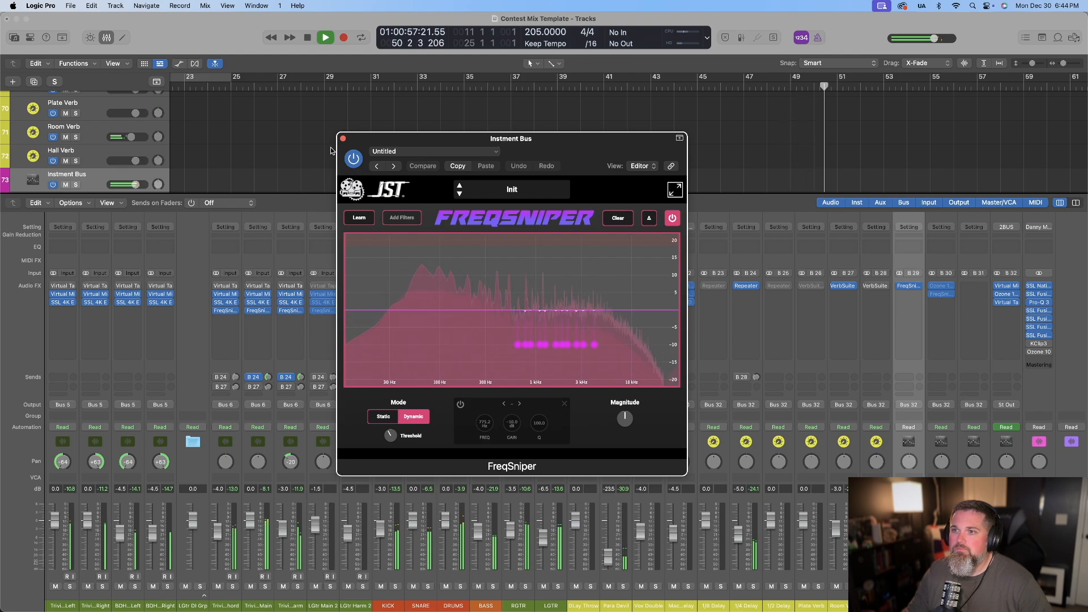
key("space")
left_click(343, 139)
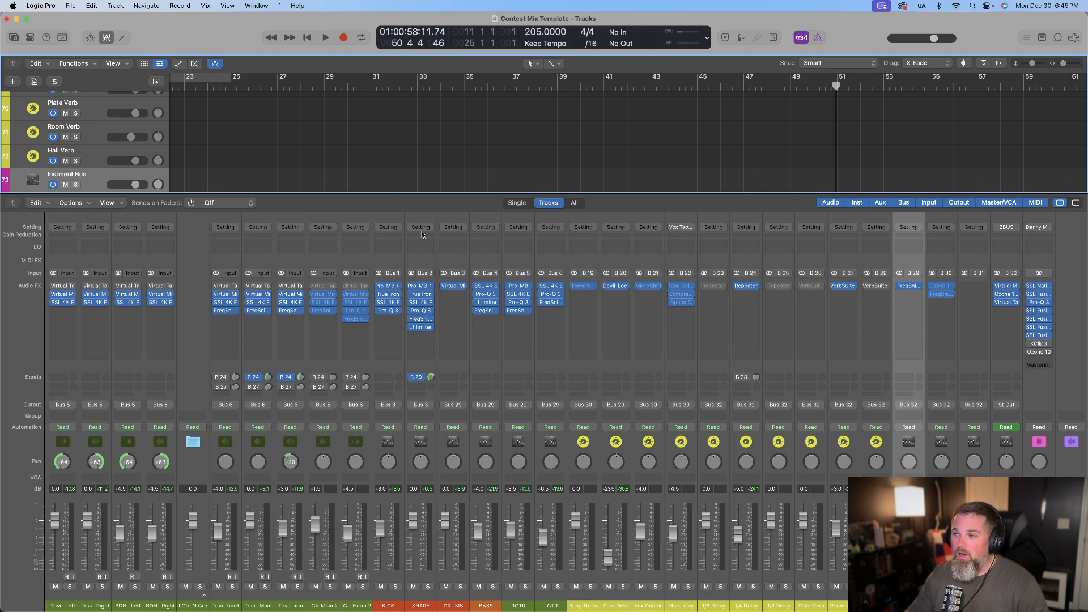
scroll(514, 332, "left", 15)
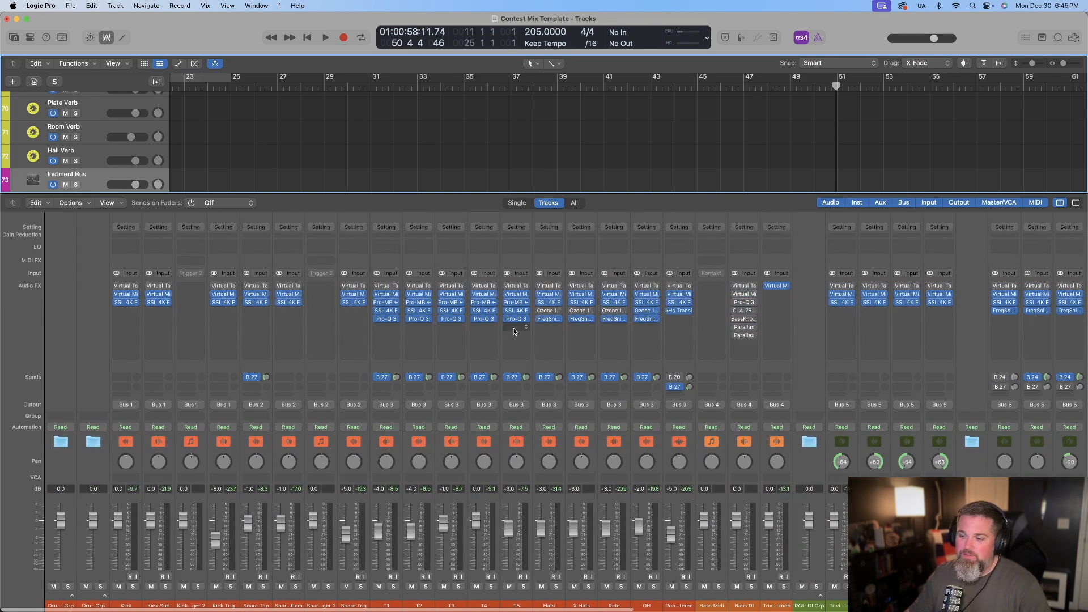